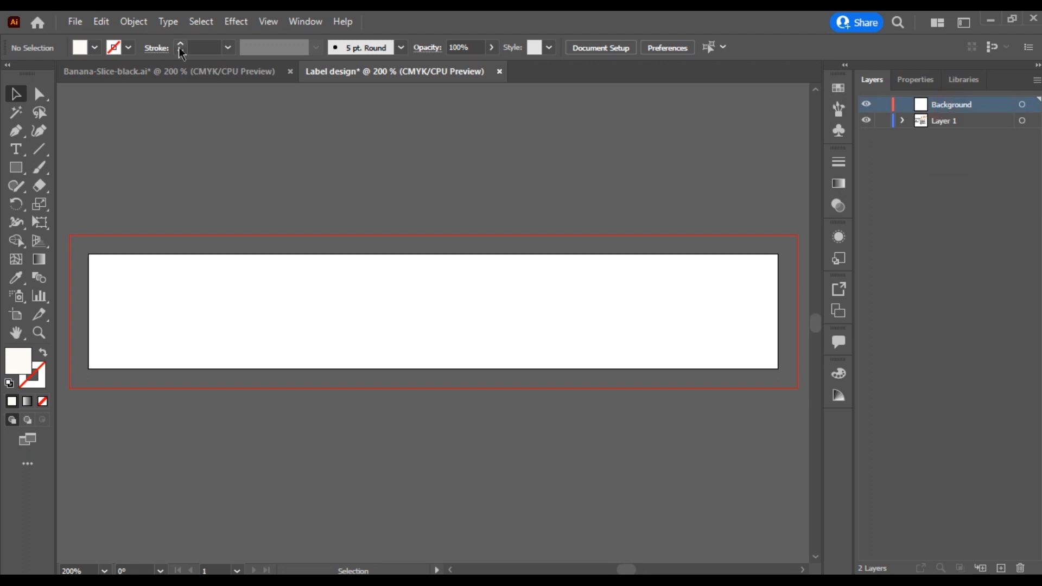
pyautogui.moveTo(194, 376)
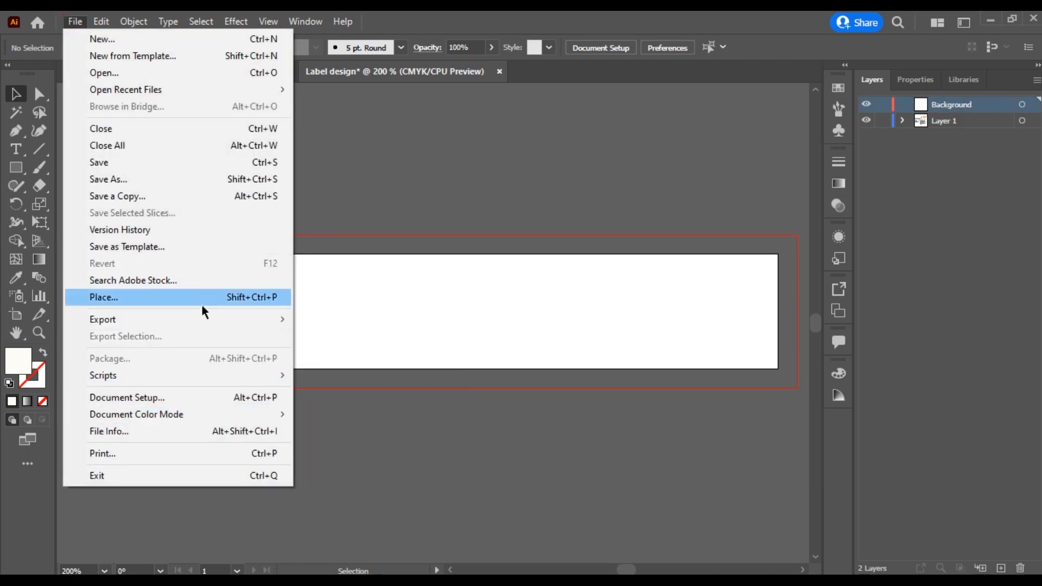
pyautogui.click(232, 296)
pyautogui.scroll(3, 231, 293)
pyautogui.click(229, 247)
pyautogui.click(358, 267)
pyautogui.click(563, 545)
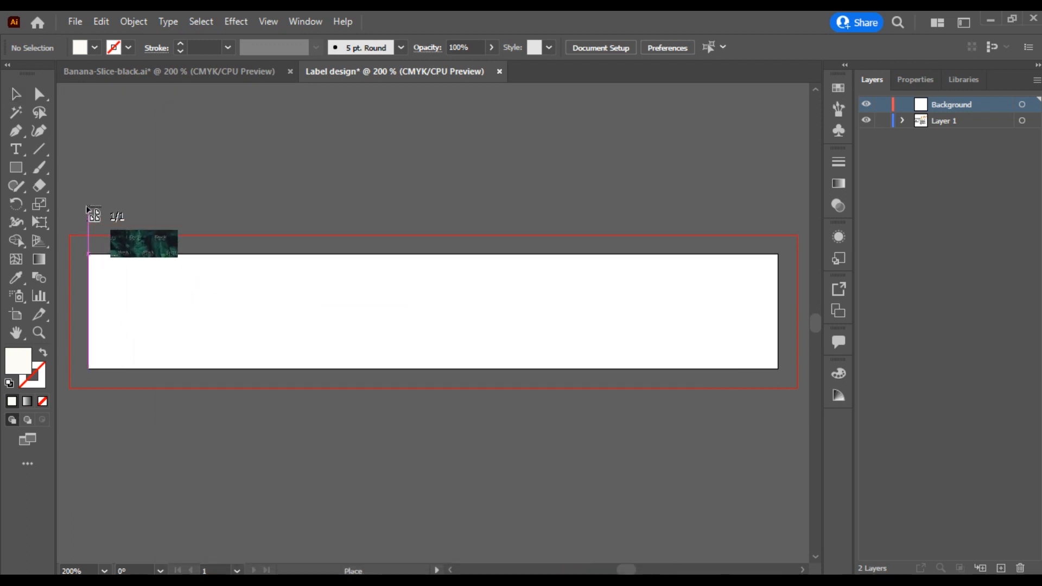
pyautogui.click(82, 201)
pyautogui.moveTo(400, 266); pyautogui.dragTo(680, 293)
pyautogui.moveTo(682, 386); pyautogui.dragTo(787, 428)
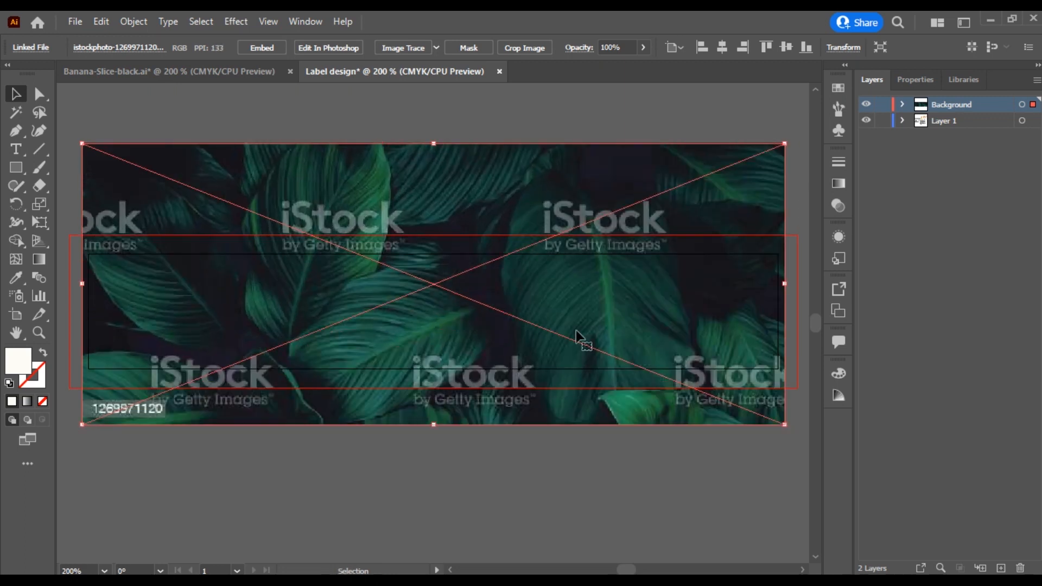
# Enlarge the leaf photo past the red bleed line on all sides and reposition it over the label
pyautogui.scroll(-1, 578, 333)
pyautogui.moveTo(576, 332); pyautogui.dragTo(512, 281)
pyautogui.moveTo(669, 351); pyautogui.dragTo(757, 433)
pyautogui.moveTo(588, 321); pyautogui.dragTo(579, 300)
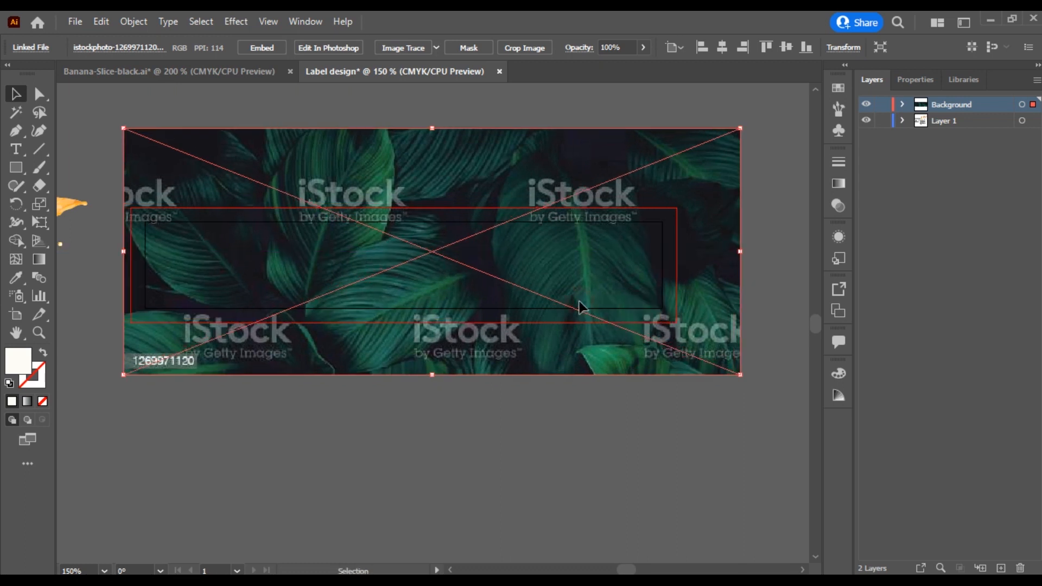
pyautogui.moveTo(742, 375); pyautogui.dragTo(797, 397)
pyautogui.moveTo(595, 293); pyautogui.dragTo(576, 283)
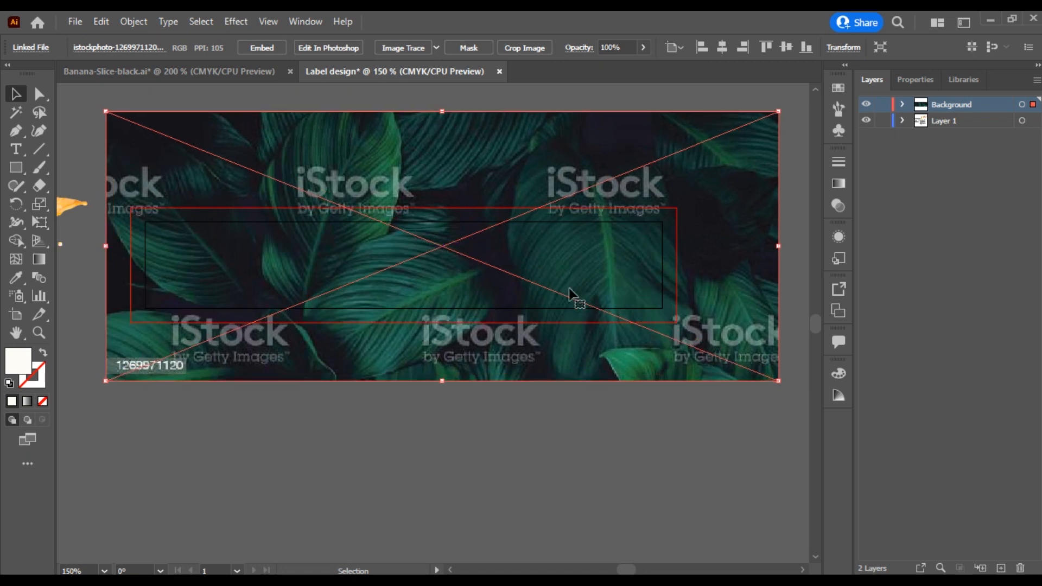
# Scale the leaf photo up to about 6.75 × 2.7 in and shift it so the leaves fill the label
pyautogui.hotkey('ctrl', '-')
pyautogui.moveTo(606, 210); pyautogui.dragTo(725, 180)
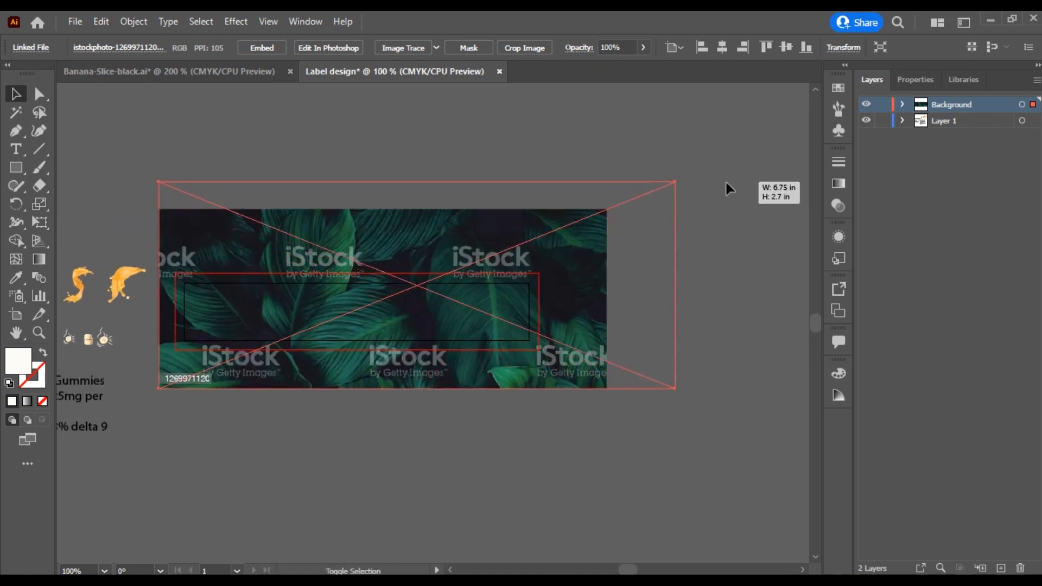
pyautogui.hotkey('ctrl', '+')
pyautogui.moveTo(490, 305); pyautogui.dragTo(464, 320)
pyautogui.press('Return')
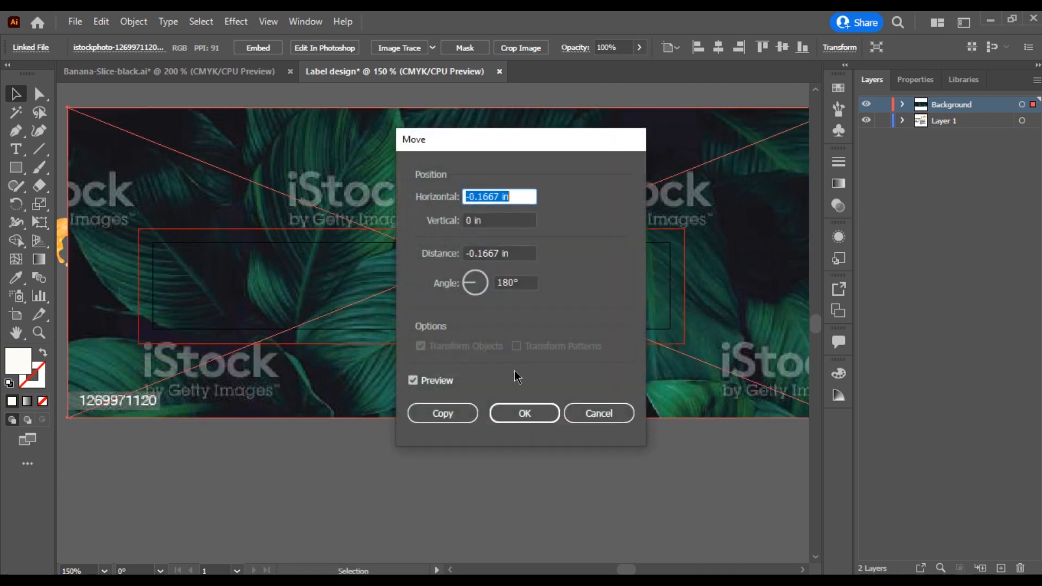
pyautogui.click(532, 417)
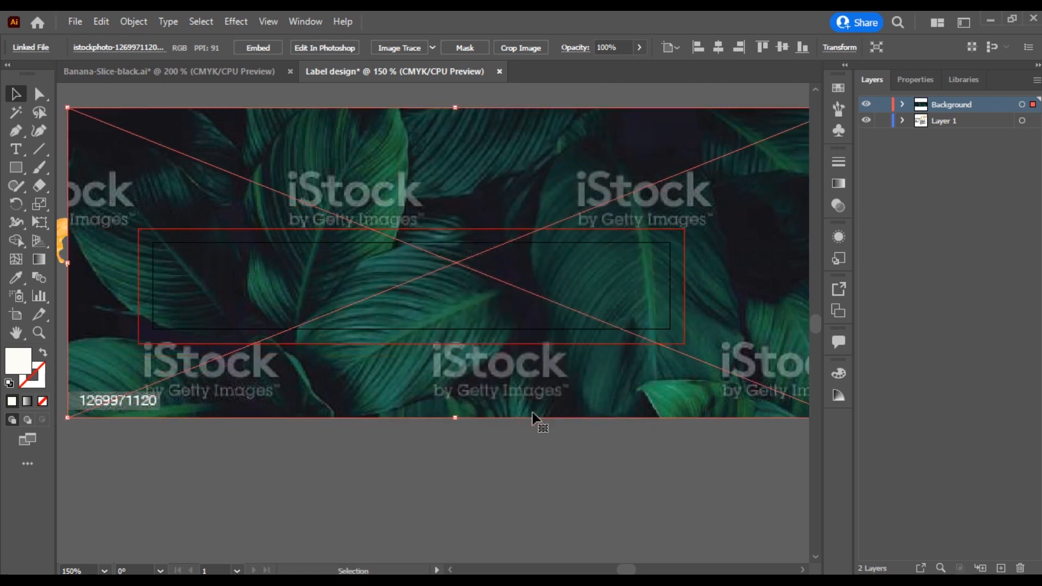
# Draw a rectangle over the leaf photo that matches the label's full bleed area
pyautogui.click(535, 443)
pyautogui.click(20, 174)
pyautogui.moveTo(146, 235); pyautogui.dragTo(693, 352)
pyautogui.click(15, 94)
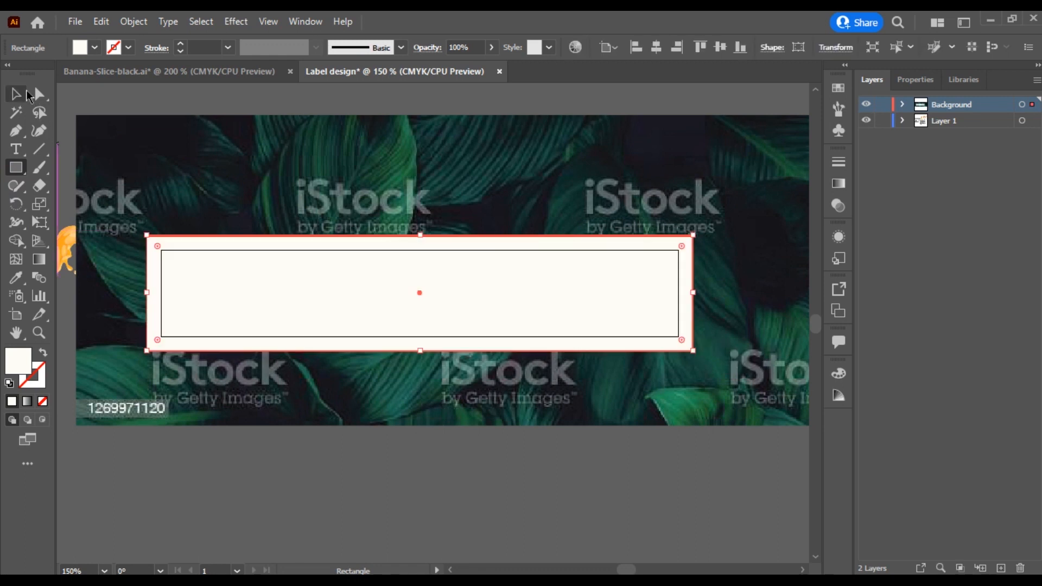
# Select the bleed-size rectangle together with the leaf photo and make a clipping mask from them
pyautogui.click(275, 459)
pyautogui.click(408, 296)
pyautogui.rightClick(408, 296)
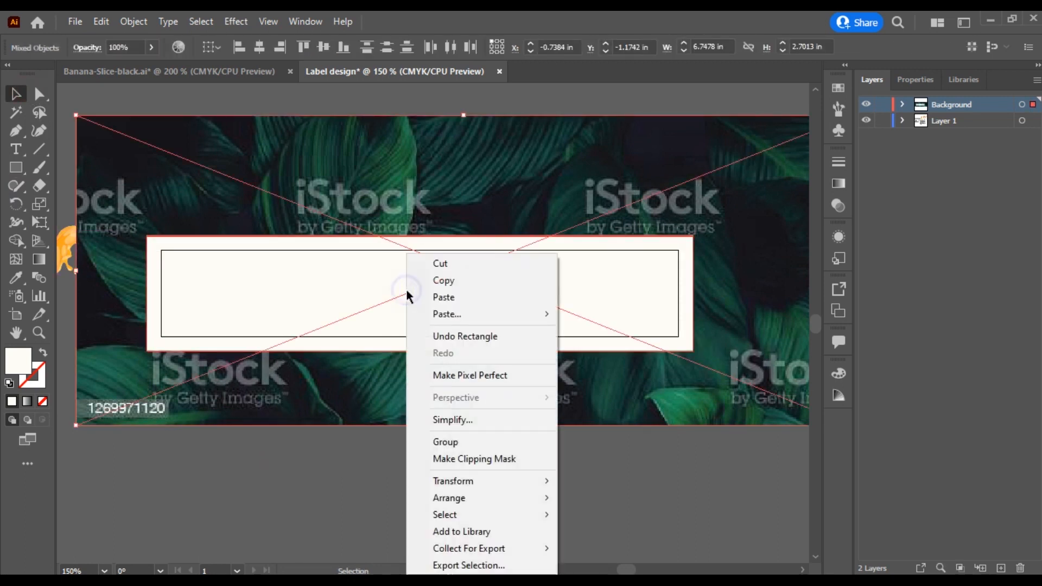
pyautogui.click(481, 458)
pyautogui.click(480, 458)
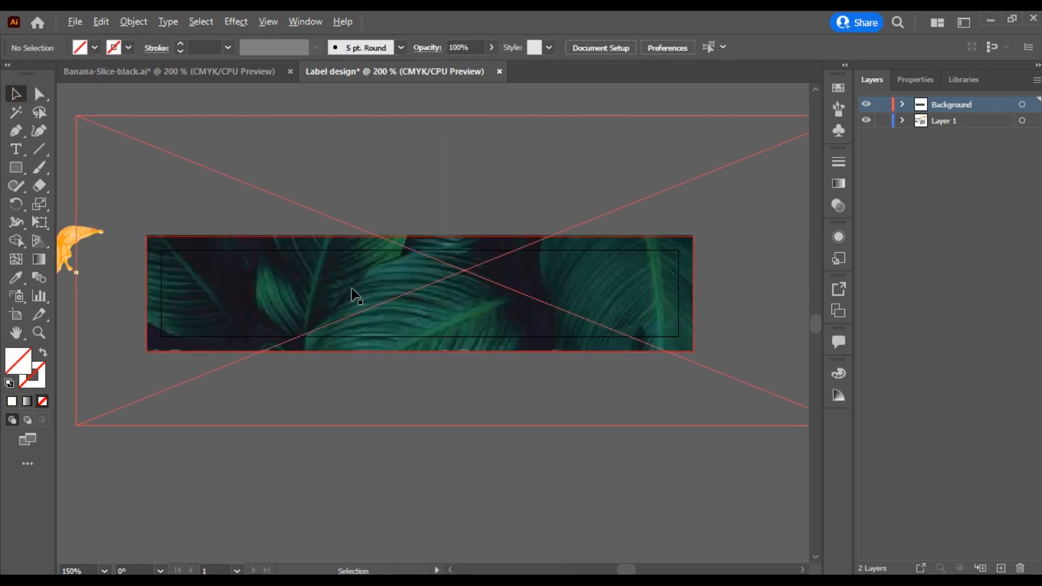
# Draw another rectangle over the full bleed area with a linear gradient fill, setting its end stop's opacity to 0%
pyautogui.scroll(1, 369, 347)
pyautogui.click(16, 167)
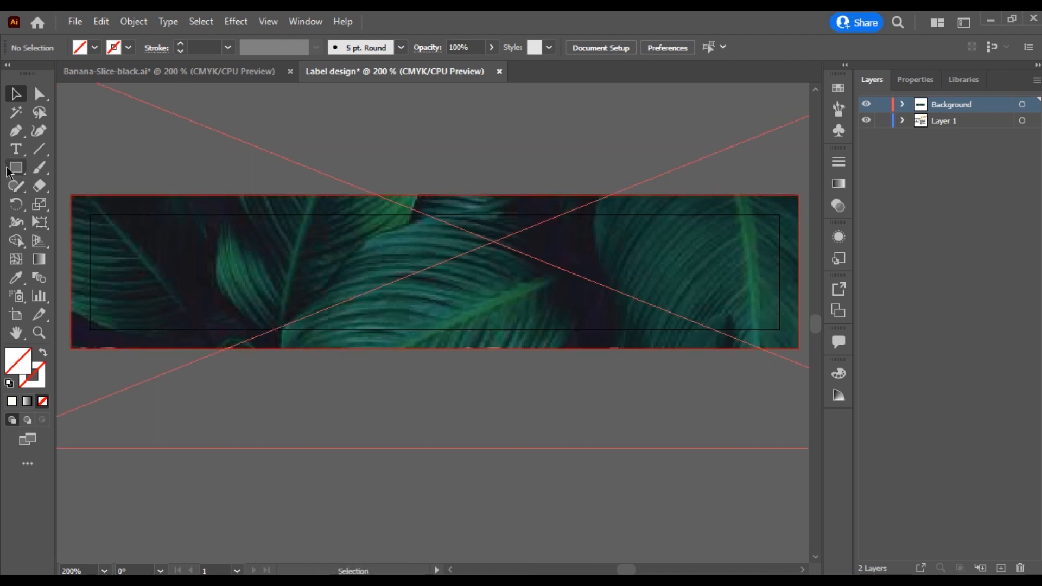
pyautogui.moveTo(69, 194)
pyautogui.mouseDown()
pyautogui.moveTo(477, 310)
pyautogui.moveTo(798, 348)
pyautogui.mouseUp()
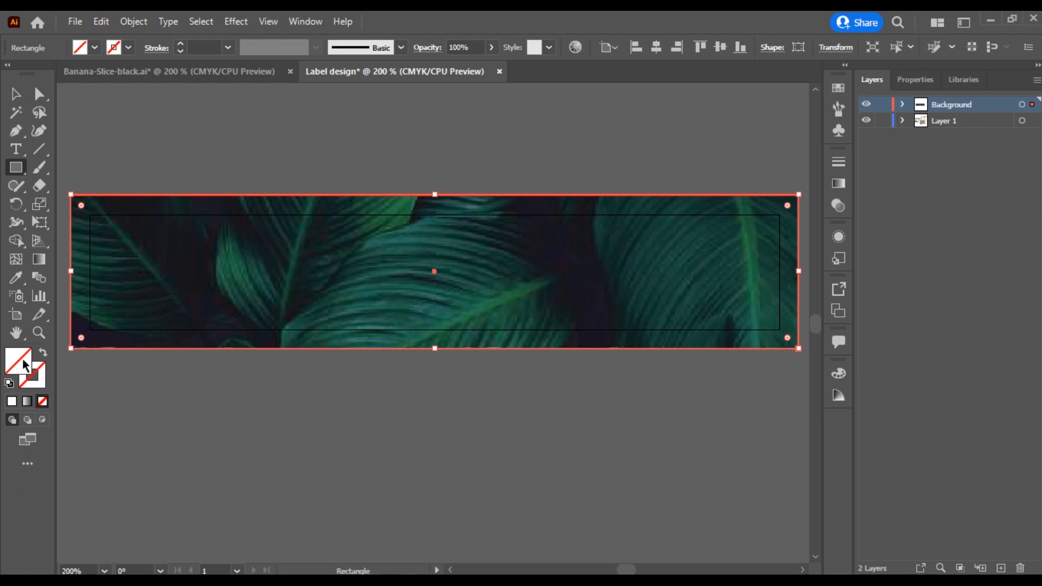
pyautogui.click(28, 402)
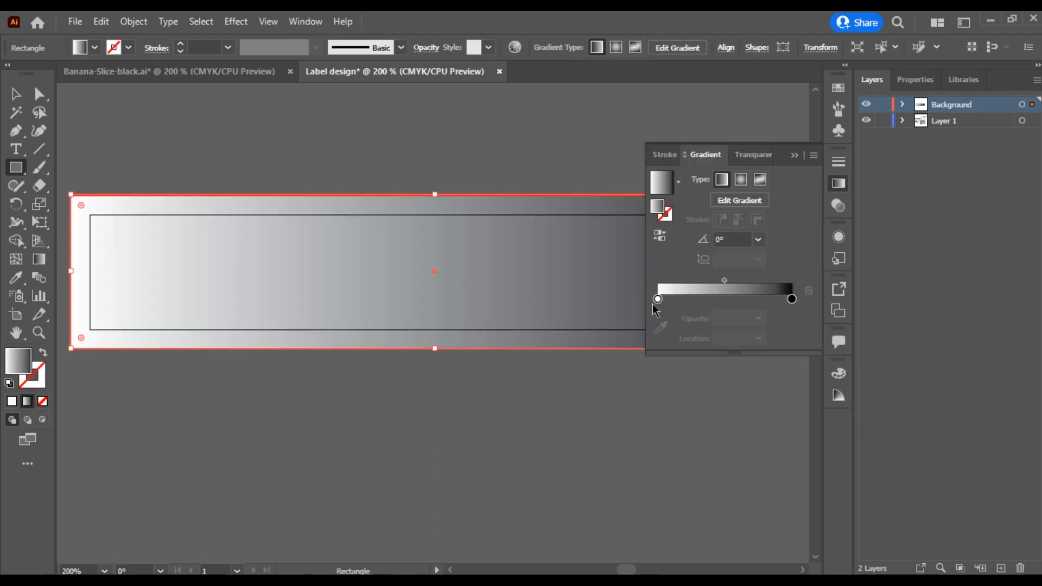
pyautogui.click(792, 299)
pyautogui.click(758, 318)
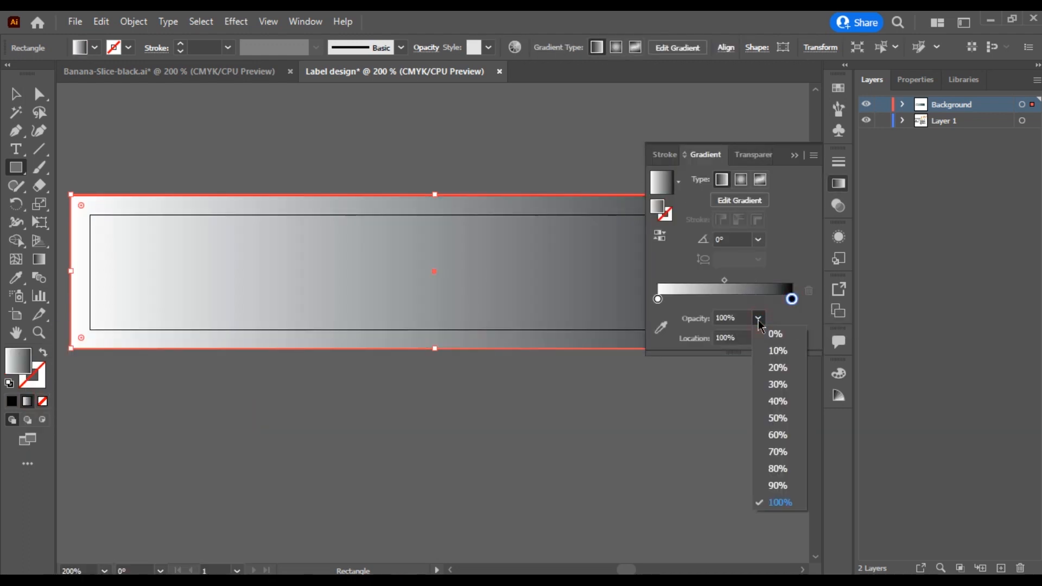
pyautogui.click(776, 335)
# Change the colour of the gradient's start stop to black (C 0, M 0, Y 0, K 100)
pyautogui.scroll(5, 500, 389)
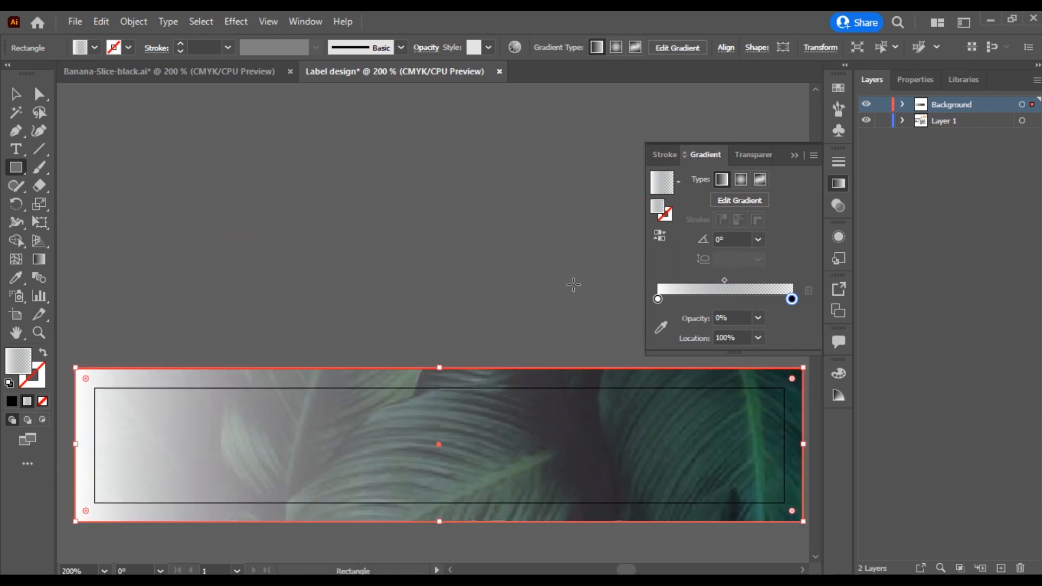
pyautogui.click(661, 328)
pyautogui.click(584, 414)
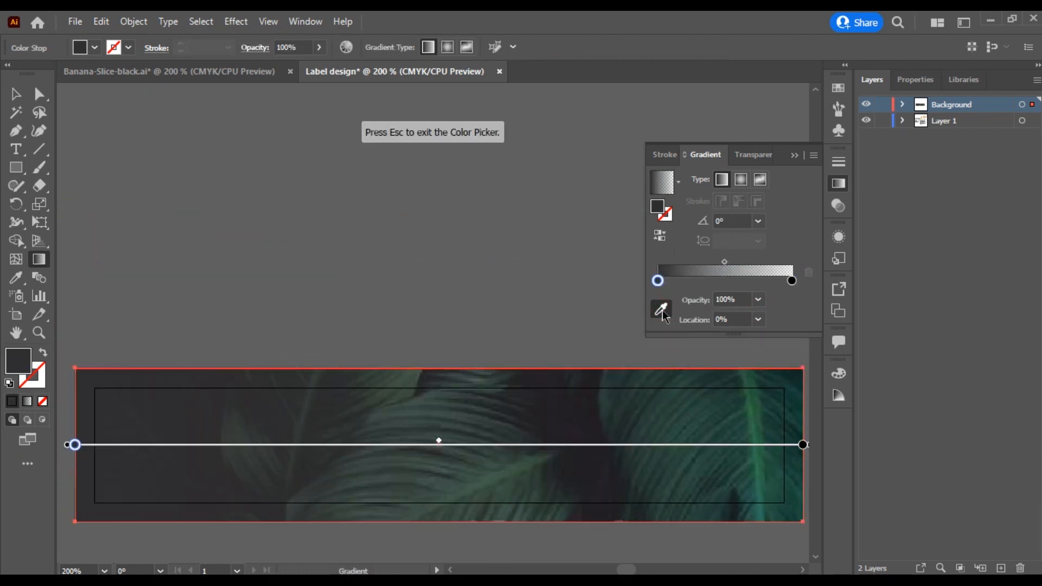
pyautogui.click(658, 282)
pyautogui.doubleClick(658, 281)
pyautogui.click(620, 416)
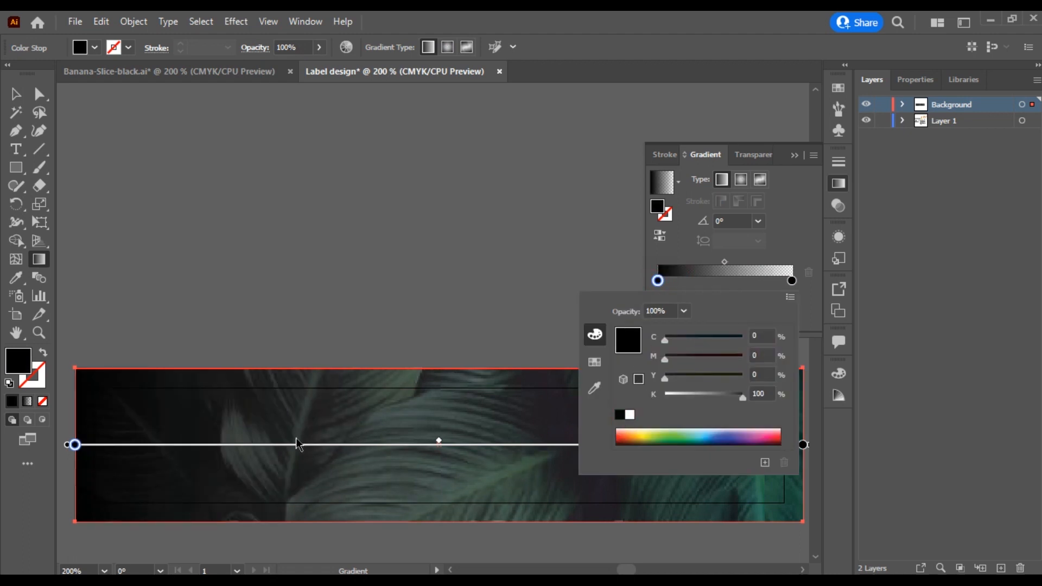
# Try moving the gradient's black start stop inward to about 24% and shifting the midpoint
pyautogui.click(77, 450)
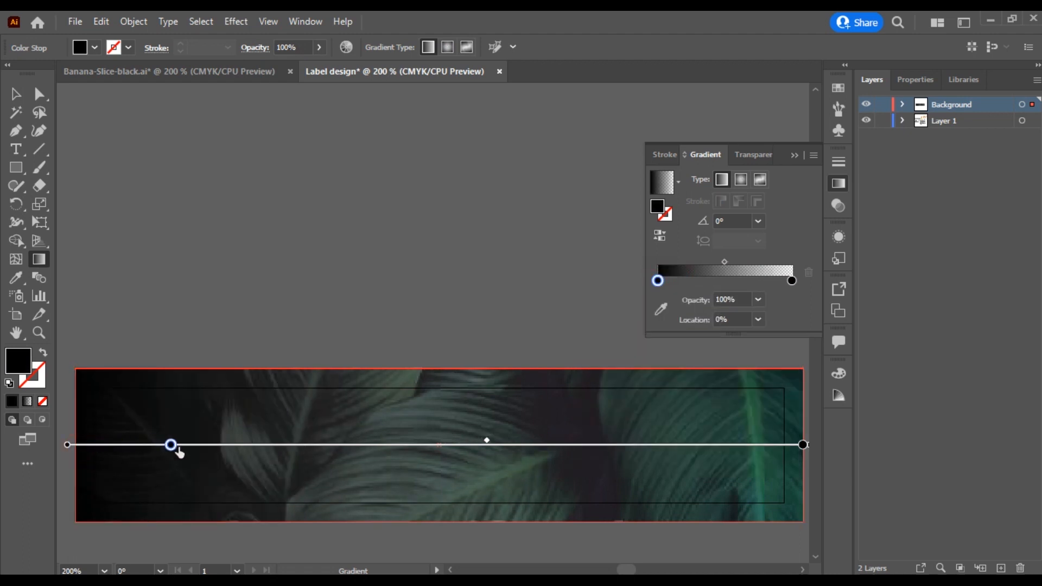
pyautogui.moveTo(305, 451); pyautogui.dragTo(263, 452)
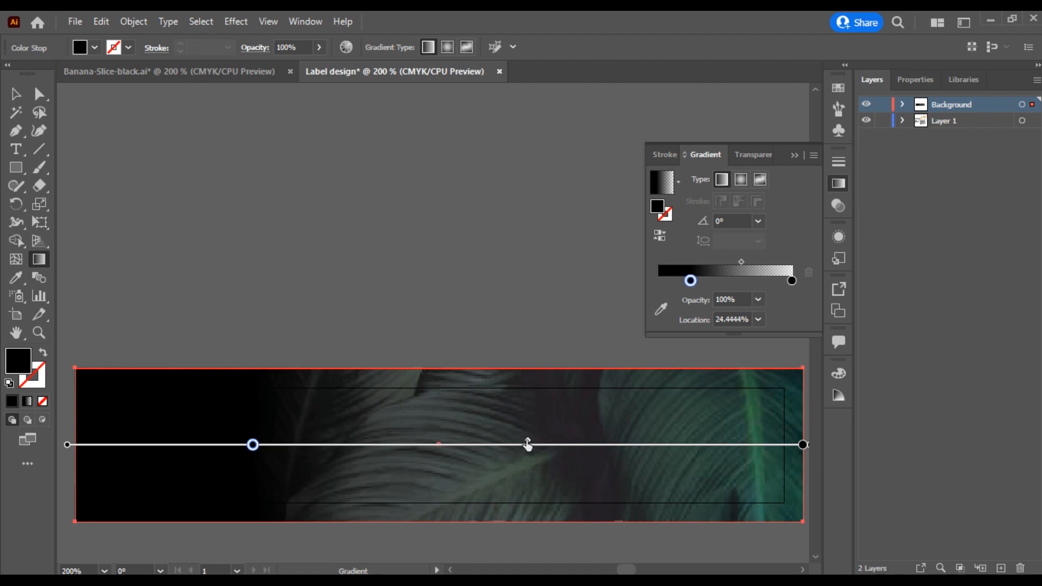
pyautogui.moveTo(528, 441); pyautogui.dragTo(430, 456)
pyautogui.moveTo(690, 281); pyautogui.dragTo(658, 281)
# Add a middle gradient stop at about 28%, sample a dark colour from the artwork for it, and set its opacity to 50%
pyautogui.click(694, 281)
pyautogui.doubleClick(695, 280)
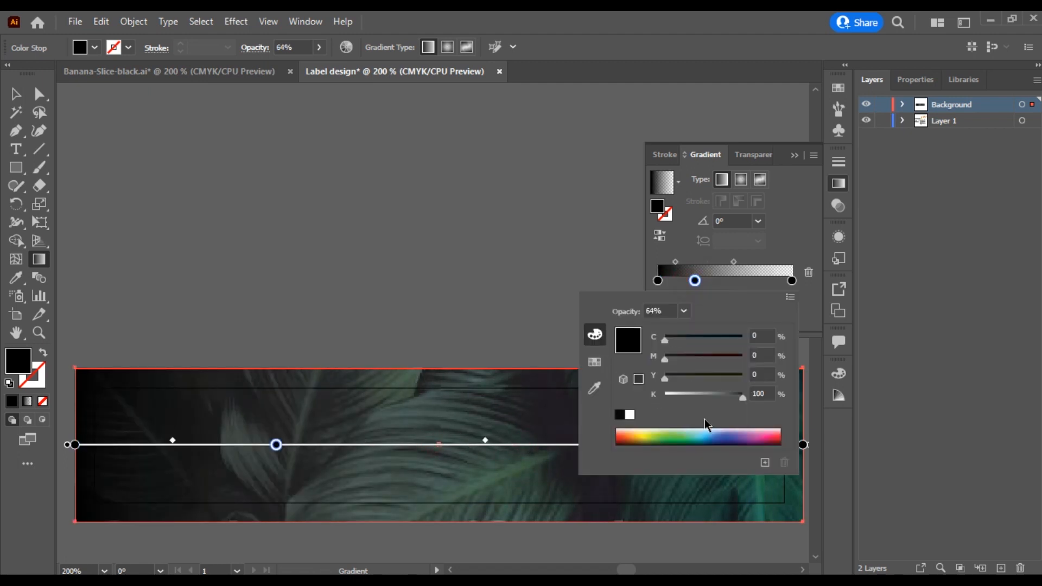
pyautogui.click(595, 362)
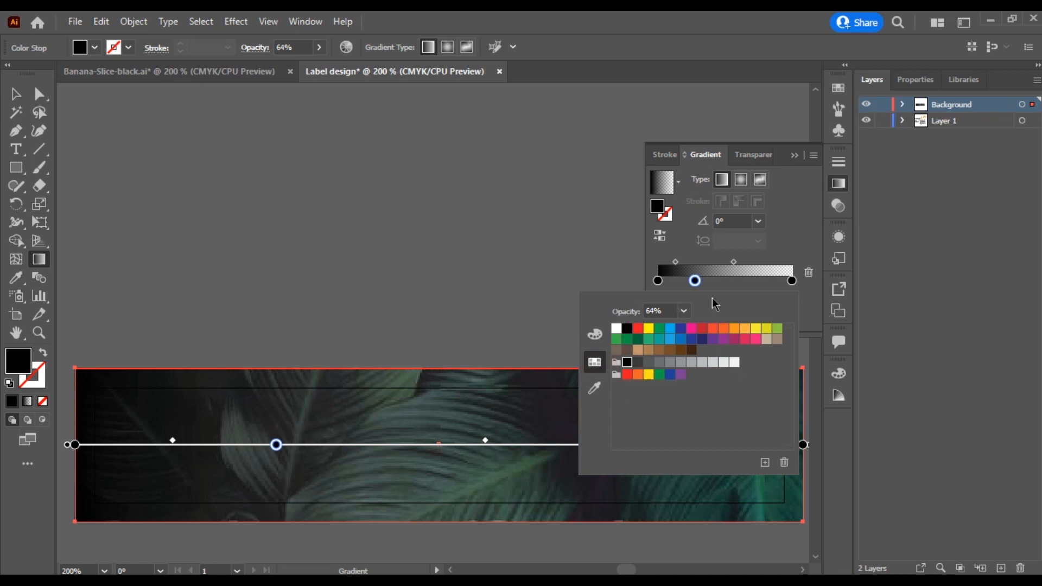
pyautogui.click(695, 281)
pyautogui.doubleClick(694, 281)
pyautogui.click(595, 388)
pyautogui.click(321, 411)
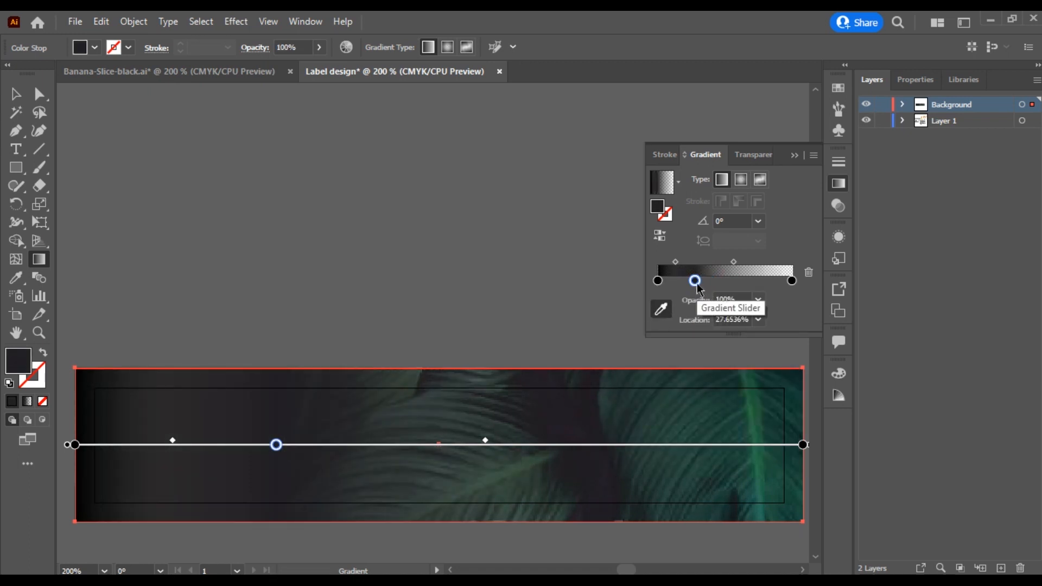
pyautogui.moveTo(696, 285); pyautogui.dragTo(700, 285)
pyautogui.click(758, 299)
pyautogui.click(766, 392)
# Move the middle gradient stop to about 71% and shift the gradient's start and midpoints along the label
pyautogui.moveTo(293, 446); pyautogui.dragTo(433, 448)
pyautogui.moveTo(250, 442); pyautogui.dragTo(335, 440)
pyautogui.moveTo(554, 445); pyautogui.dragTo(591, 445)
pyautogui.moveTo(452, 441)
pyautogui.mouseDown()
pyautogui.moveTo(430, 441)
pyautogui.moveTo(519, 440)
pyautogui.moveTo(433, 441)
pyautogui.mouseUp()
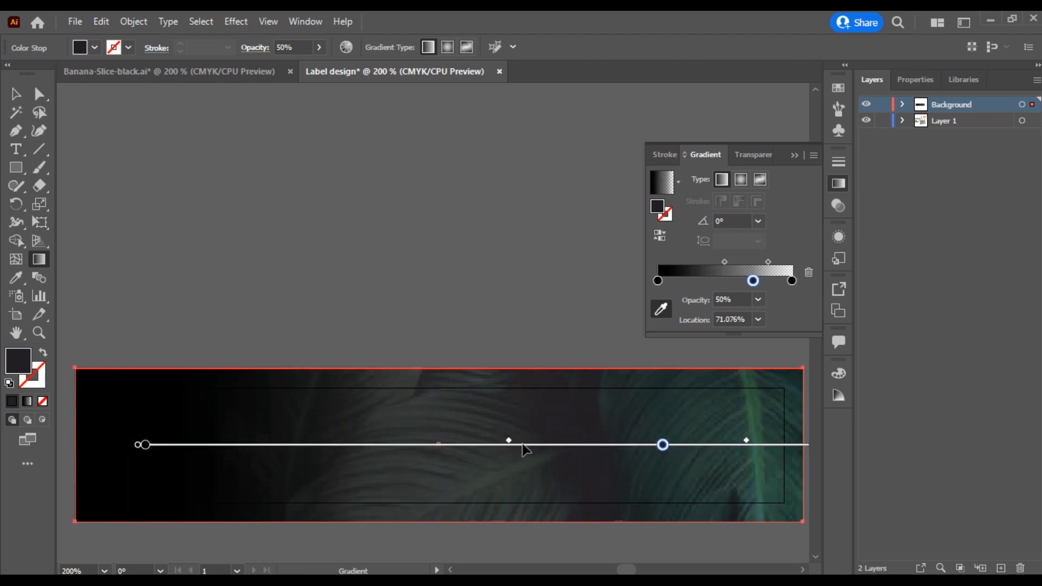
# Remove the middle stop from the gradient and set the midpoint between the two black stops to about 54%
pyautogui.press('v')
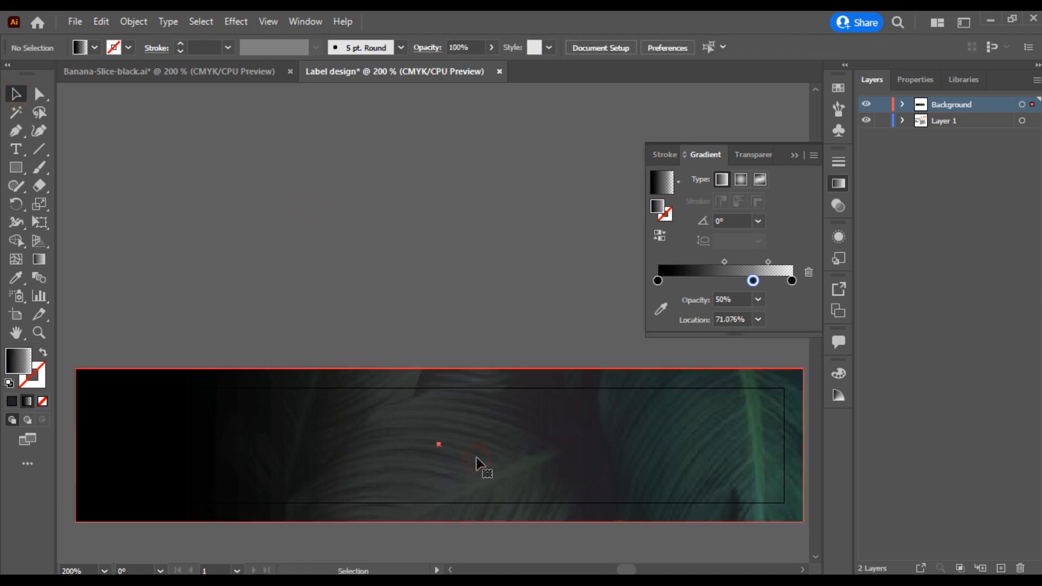
pyautogui.moveTo(753, 299); pyautogui.dragTo(721, 332)
pyautogui.click(658, 299)
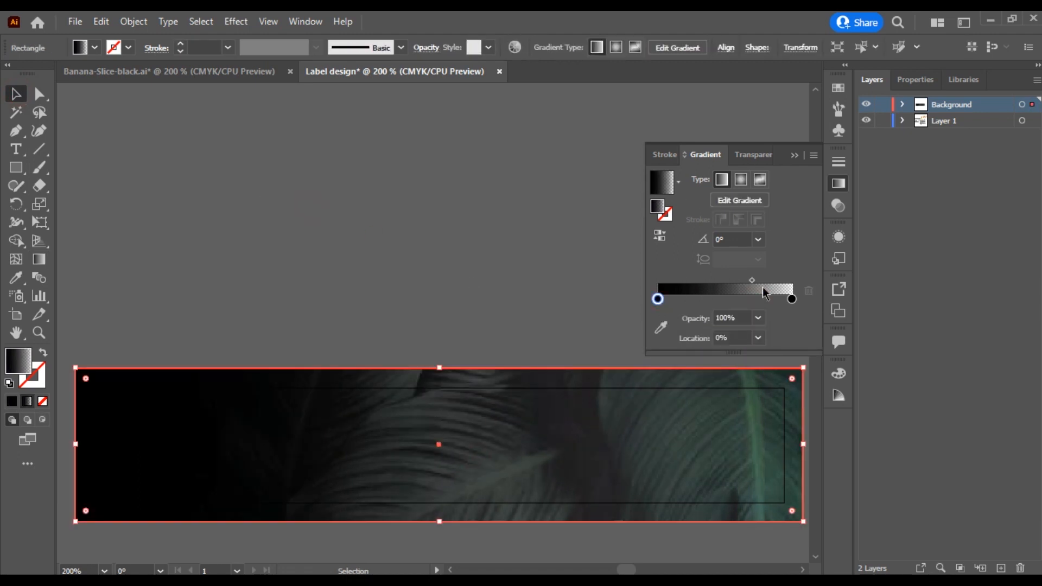
pyautogui.moveTo(744, 283); pyautogui.dragTo(730, 283)
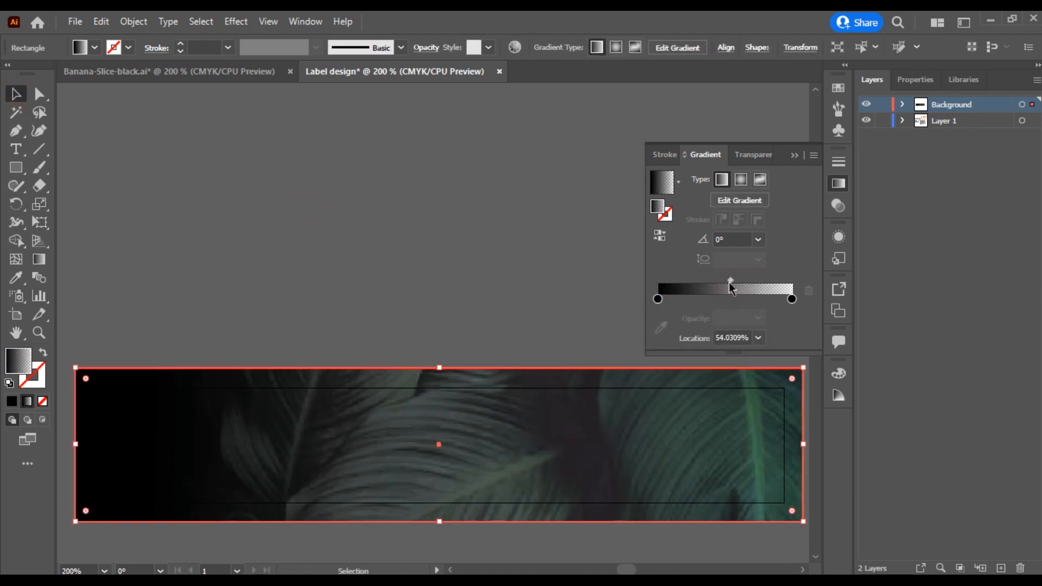
# Set the gradient rectangle's blending mode to Multiply
pyautogui.click(839, 205)
pyautogui.click(683, 179)
pyautogui.click(698, 232)
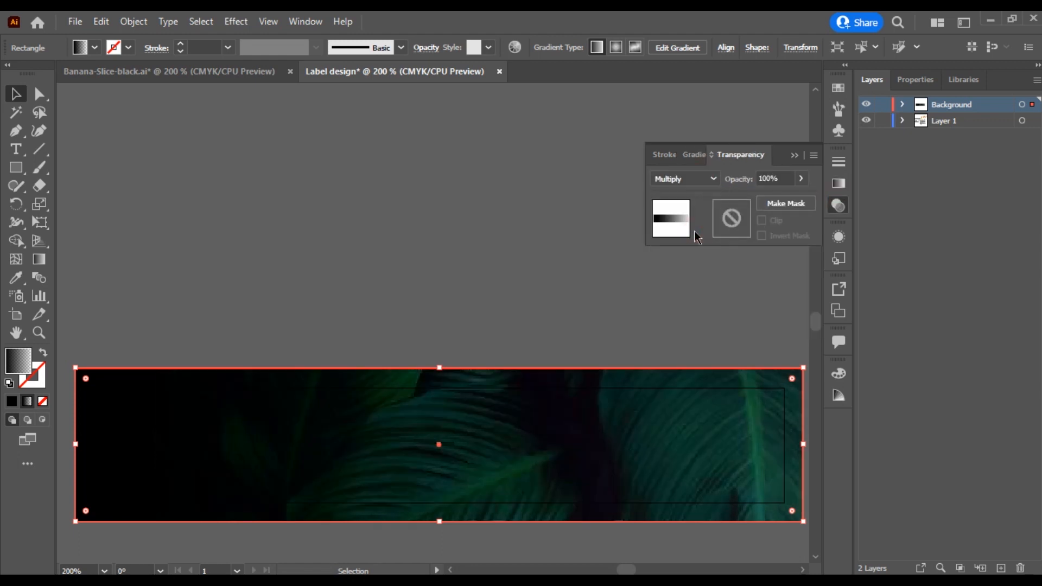
# Shift the gradient's midpoint toward its black stop and move its start close to the label's dark end, then deselect the rectangle
pyautogui.click(837, 185)
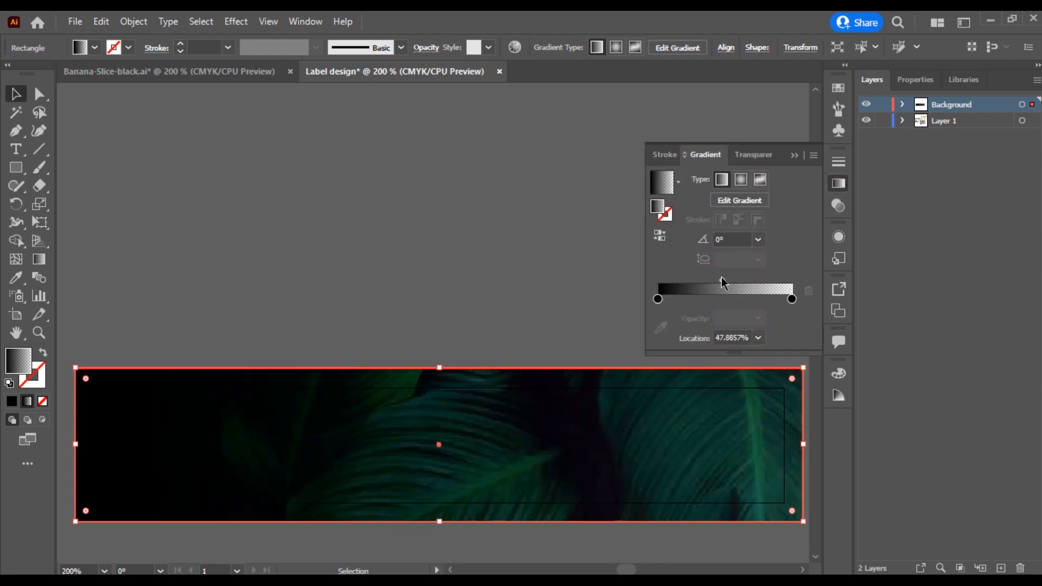
pyautogui.press('g')
pyautogui.click(144, 445)
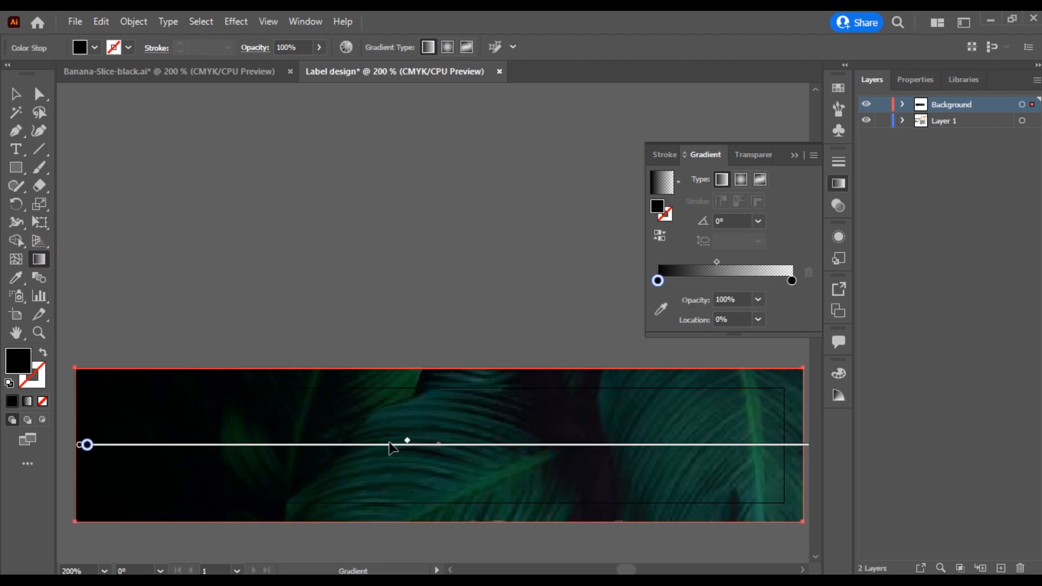
pyautogui.click(16, 95)
pyautogui.click(599, 213)
pyautogui.click(795, 155)
pyautogui.moveTo(695, 299); pyautogui.dragTo(688, 169)
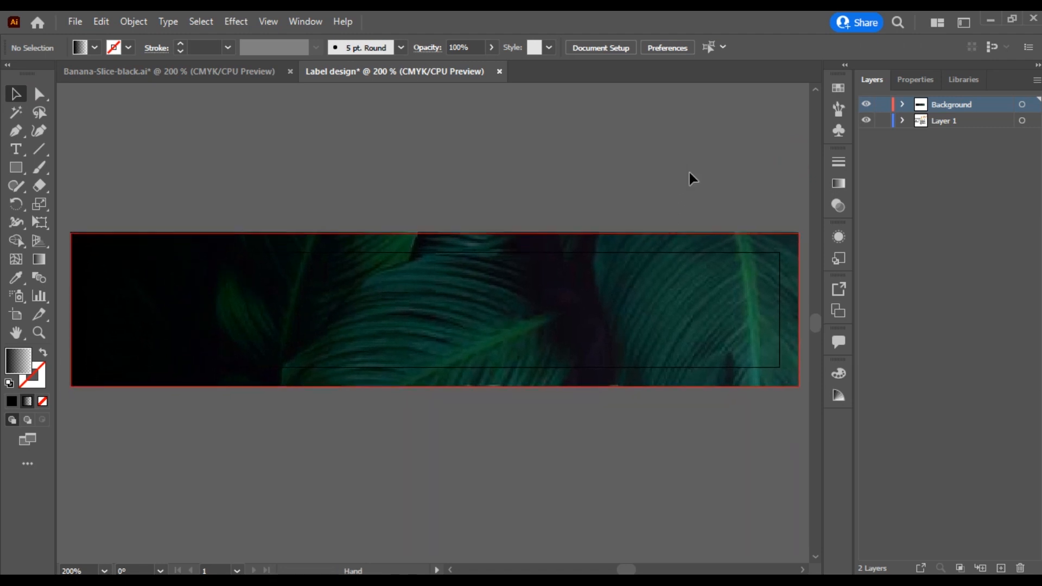
# Lock the Background layer and add a new layer named BG Icons above it
pyautogui.scroll(-1, 337, 285)
pyautogui.moveTo(365, 287); pyautogui.dragTo(560, 294)
pyautogui.moveTo(150, 309); pyautogui.dragTo(386, 315)
pyautogui.moveTo(679, 365); pyautogui.dragTo(305, 384)
pyautogui.scroll(1, 389, 323)
pyautogui.moveTo(393, 313); pyautogui.dragTo(369, 295)
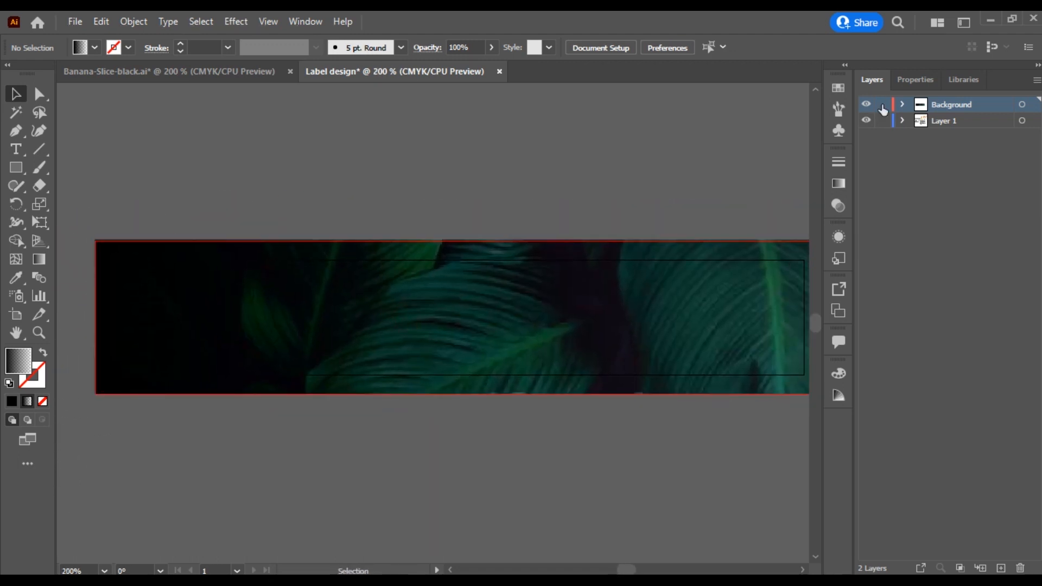
pyautogui.click(1001, 568)
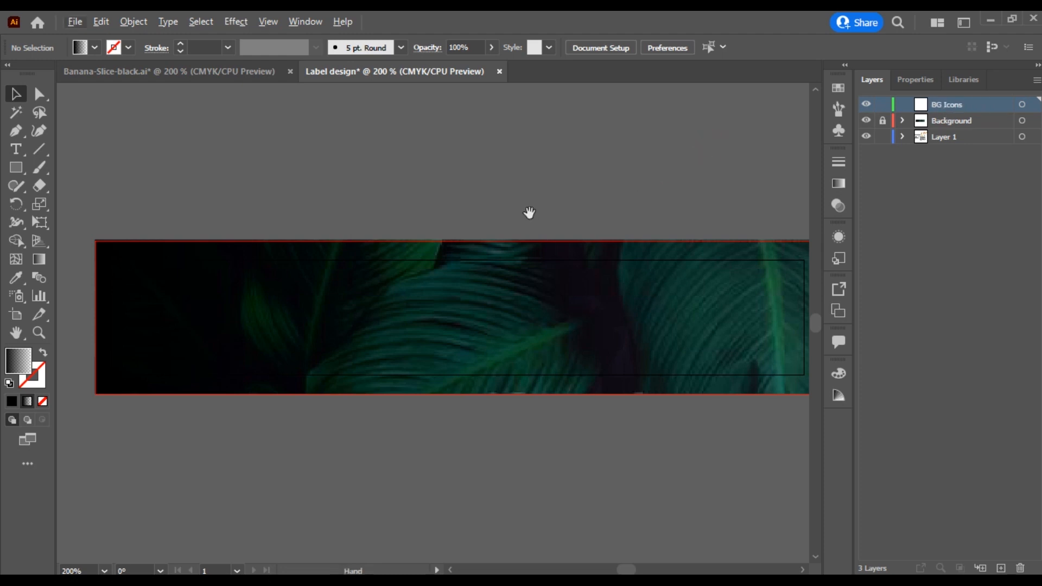
# Try to move the peeled banana from beside the artboard onto the dark end of the label
pyautogui.hscroll(-10, 538, 201)
pyautogui.click(141, 233)
pyautogui.moveTo(141, 231); pyautogui.dragTo(498, 311)
pyautogui.hotkey('ctrl', '=')
pyautogui.hscroll(3, 570, 431)
pyautogui.scroll(1, 536, 438)
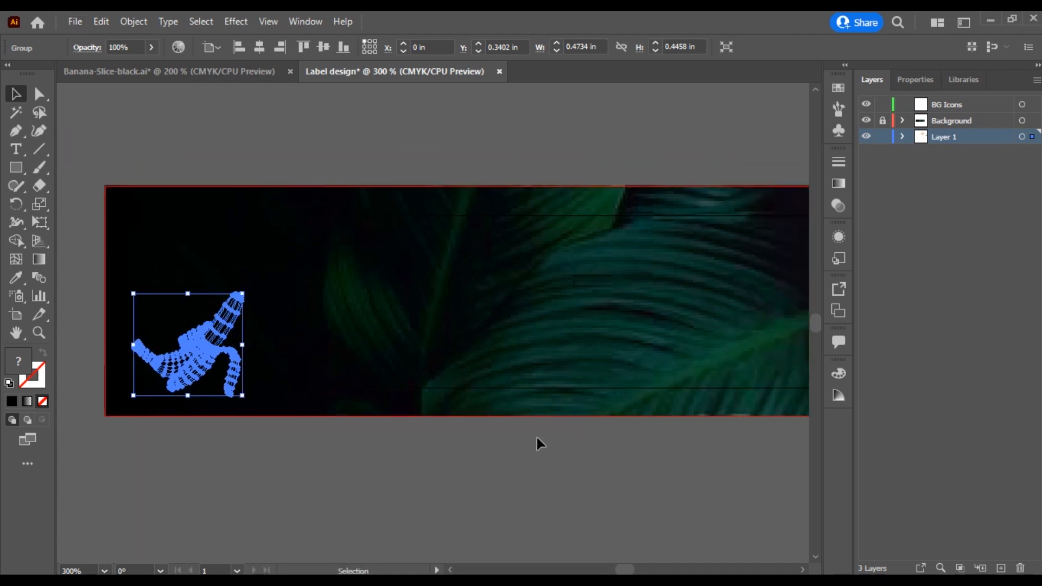
pyautogui.moveTo(192, 363); pyautogui.dragTo(212, 355)
pyautogui.press('Delete')
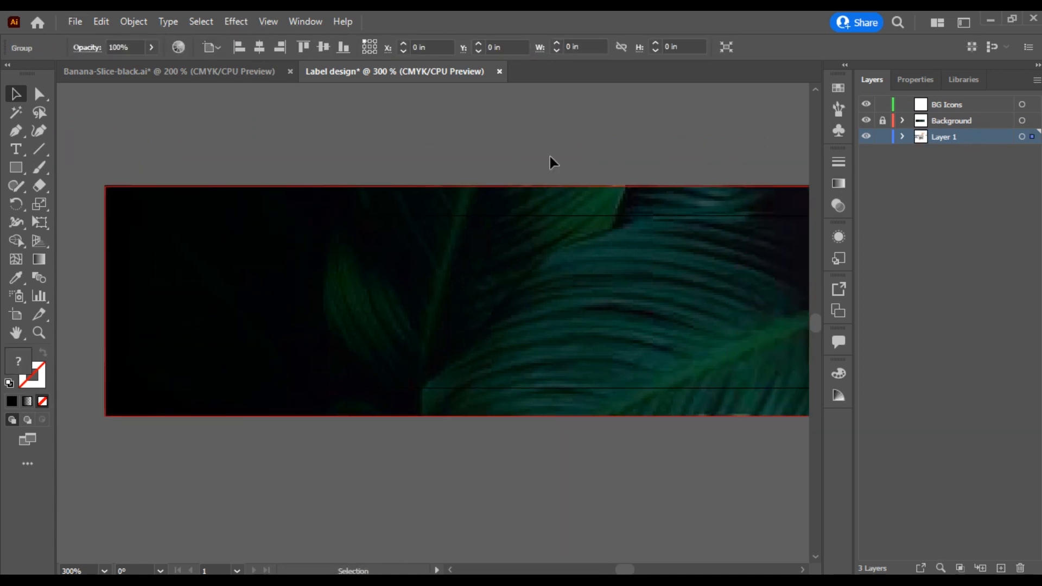
pyautogui.scroll(-3, 296, 303)
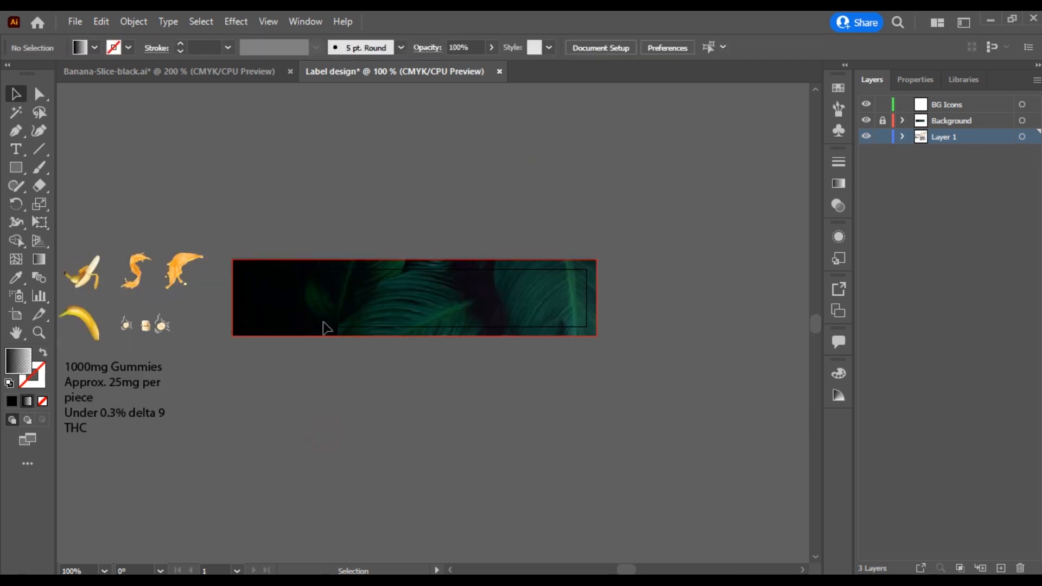
# Add a new layer above BG Icons and make BG Icons the active layer
pyautogui.scroll(1, 324, 325)
pyautogui.click(954, 107)
pyautogui.click(1000, 568)
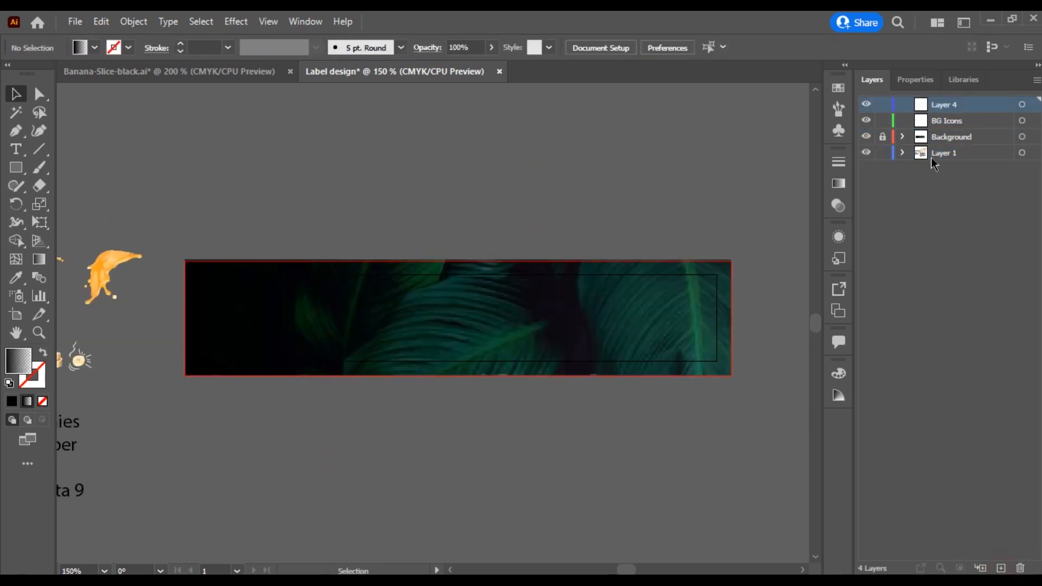
pyautogui.click(902, 118)
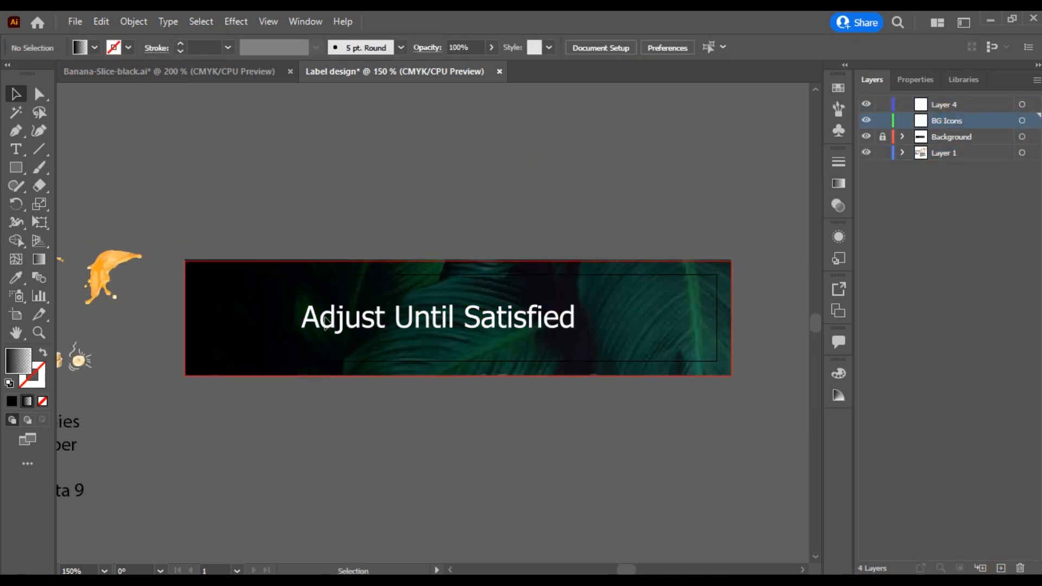
# Draw a rectangle matching the label's inner margin outline and convert it into a guide
pyautogui.click(17, 168)
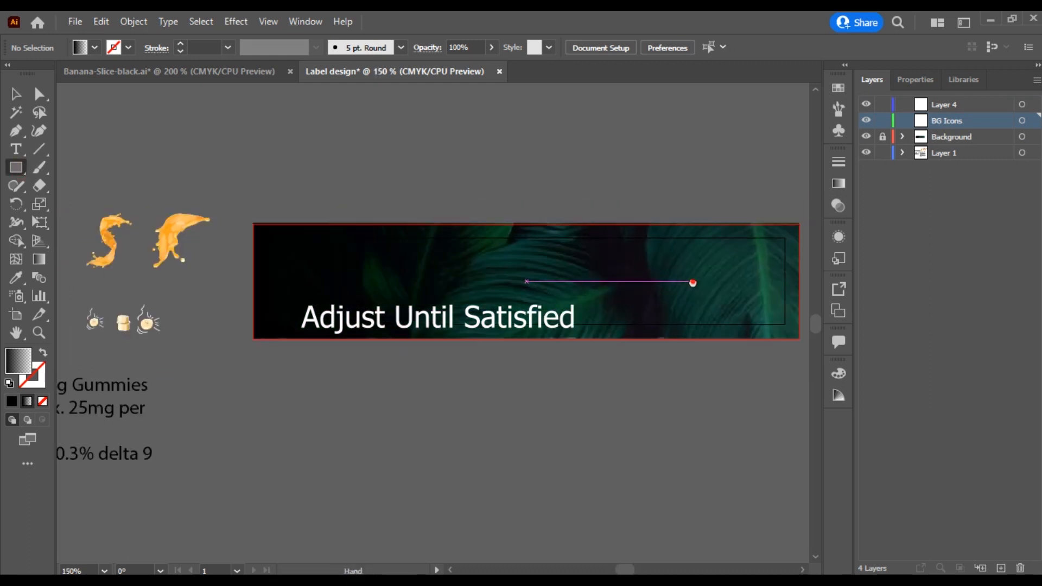
pyautogui.moveTo(733, 241); pyautogui.dragTo(217, 328)
pyautogui.press('v')
pyautogui.rightClick(311, 269)
pyautogui.click(387, 459)
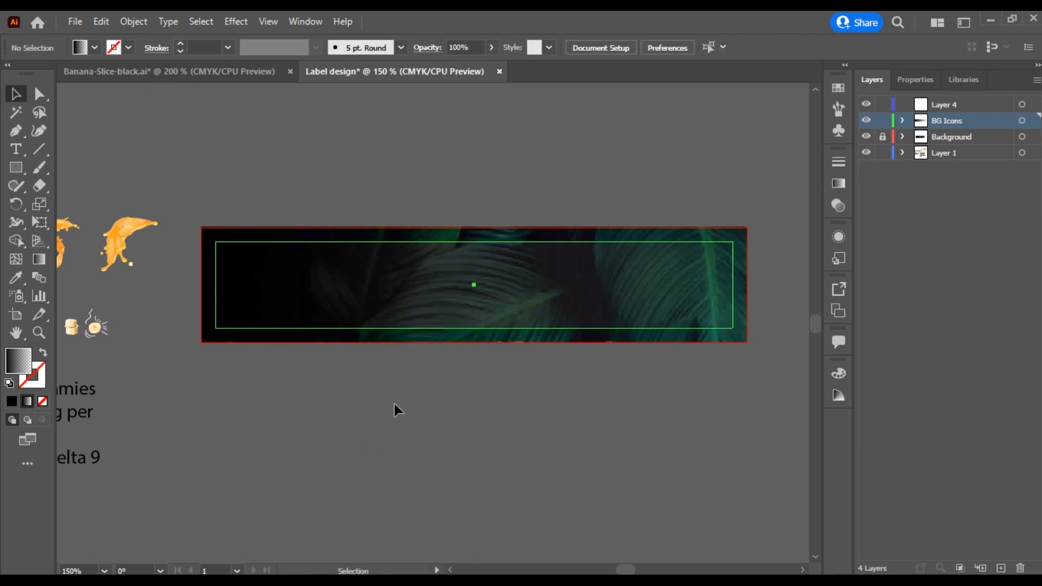
# Transfer the peeled banana from beside the artboard to the BG Icons layer and place it in the label's lower dark corner
pyautogui.scroll(1, 429, 342)
pyautogui.moveTo(428, 342); pyautogui.dragTo(459, 341)
pyautogui.scroll(-2, 459, 342)
pyautogui.moveTo(292, 370); pyautogui.dragTo(251, 364)
pyautogui.moveTo(125, 278); pyautogui.dragTo(314, 382)
pyautogui.hotkey('ctrl', 'x')
pyautogui.click(947, 119)
pyautogui.scroll(3, 316, 316)
pyautogui.moveTo(393, 300); pyautogui.dragTo(313, 396)
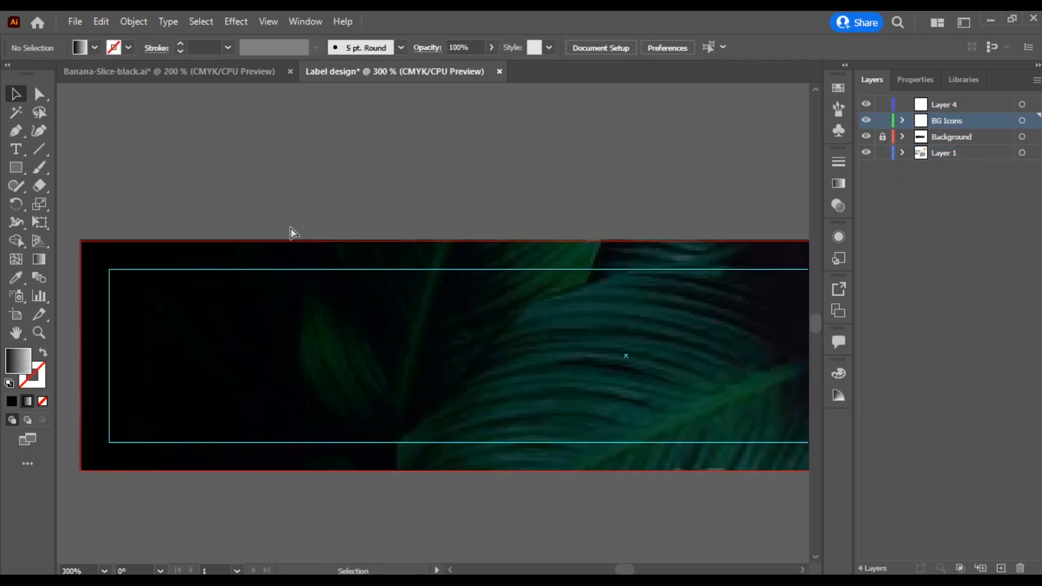
pyautogui.hotkey('ctrl', 'v')
pyautogui.moveTo(418, 343); pyautogui.dragTo(182, 428)
pyautogui.click(277, 188)
pyautogui.moveTo(363, 380); pyautogui.dragTo(370, 373)
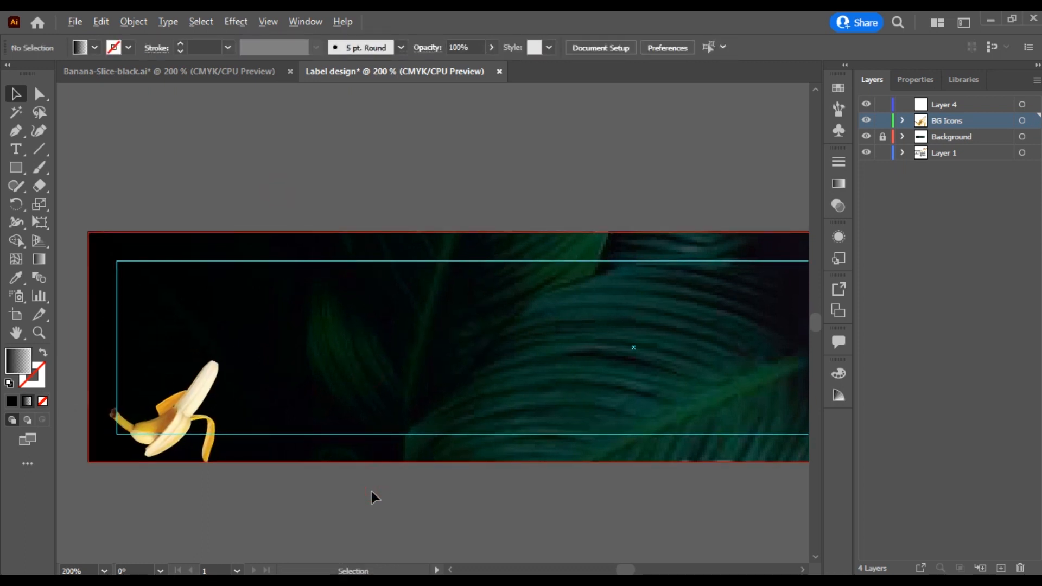
# Transfer the whole banana to the BG Icons layer and park it just above the label's dark end
pyautogui.scroll(-1, 371, 491)
pyautogui.moveTo(85, 404); pyautogui.dragTo(463, 190)
pyautogui.scroll(1, 184, 373)
pyautogui.moveTo(187, 366); pyautogui.dragTo(415, 370)
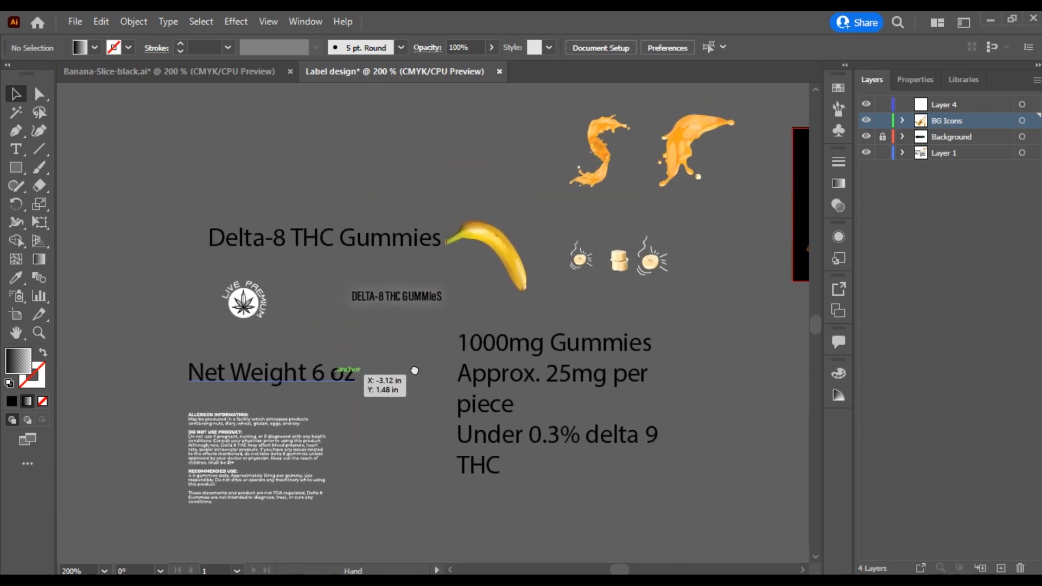
pyautogui.moveTo(663, 352); pyautogui.dragTo(366, 421)
pyautogui.scroll(-1, 366, 419)
pyautogui.moveTo(491, 402); pyautogui.dragTo(370, 407)
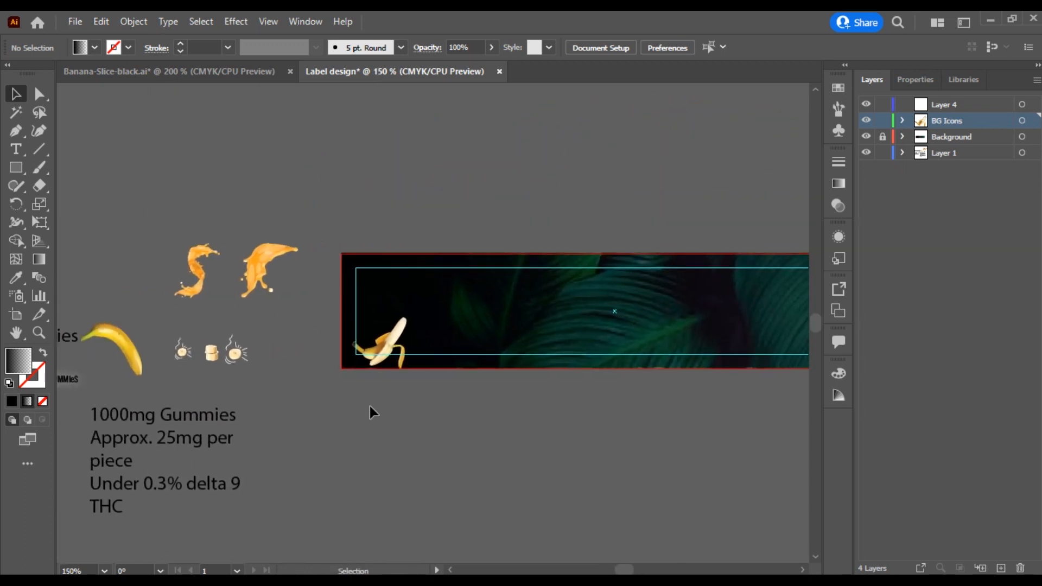
pyautogui.click(119, 350)
pyautogui.hotkey('ctrl', 'x')
pyautogui.click(988, 123)
pyautogui.scroll(3, 565, 421)
pyautogui.moveTo(586, 347); pyautogui.dragTo(558, 535)
pyautogui.hotkey('ctrl', 'v')
pyautogui.scroll(-1, 551, 363)
pyautogui.moveTo(551, 367); pyautogui.dragTo(337, 176)
# Move the peeled banana to the label's upper edge, then rotate and reflect it so its peeled tip points down into the label
pyautogui.moveTo(267, 421); pyautogui.dragTo(517, 253)
pyautogui.moveTo(540, 218); pyautogui.dragTo(443, 306)
pyautogui.rightClick(469, 282)
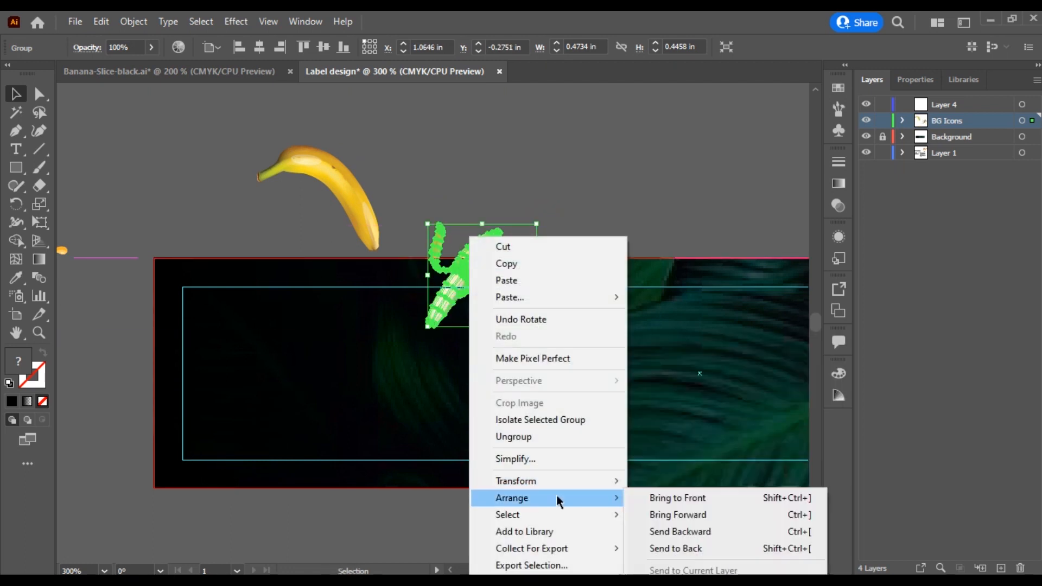
pyautogui.click(696, 402)
pyautogui.press('Return')
pyautogui.moveTo(507, 271); pyautogui.dragTo(414, 283)
pyautogui.click(475, 203)
# Place the whole banana in the label's lower dark corner, rotated to lie flat and reflected
pyautogui.moveTo(365, 190); pyautogui.dragTo(267, 394)
pyautogui.moveTo(284, 457); pyautogui.dragTo(134, 403)
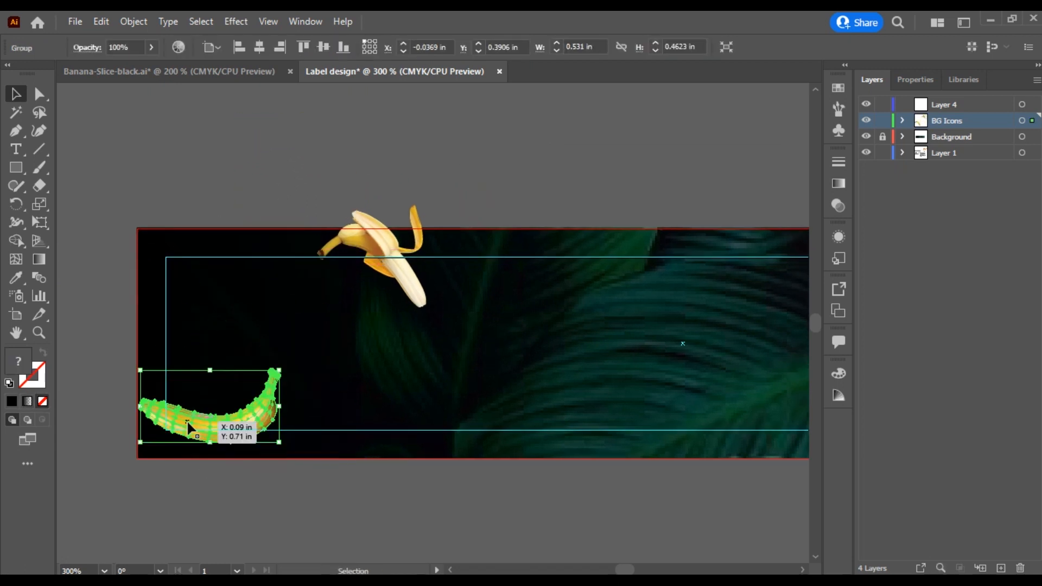
pyautogui.rightClick(188, 423)
pyautogui.moveTo(317, 333)
pyautogui.click(545, 383)
pyautogui.click(668, 391)
# Tilt the whole banana slightly, shift it 0.12 in to the right, and shift the peeled banana slightly right as well
pyautogui.moveTo(291, 408); pyautogui.dragTo(292, 380)
pyautogui.moveTo(235, 413); pyautogui.dragTo(262, 413)
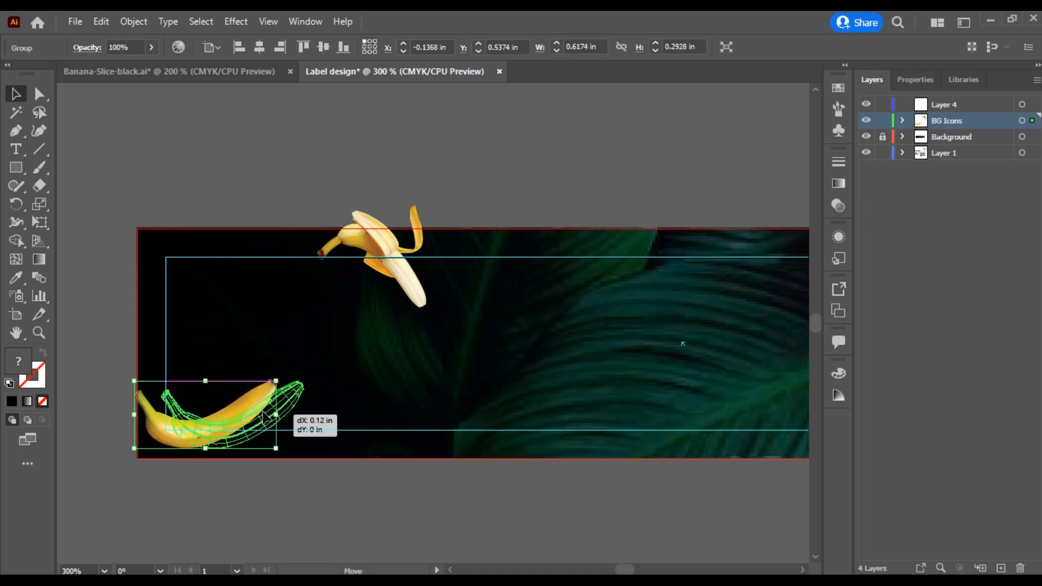
pyautogui.click(311, 167)
pyautogui.moveTo(394, 241); pyautogui.dragTo(426, 242)
pyautogui.click(507, 203)
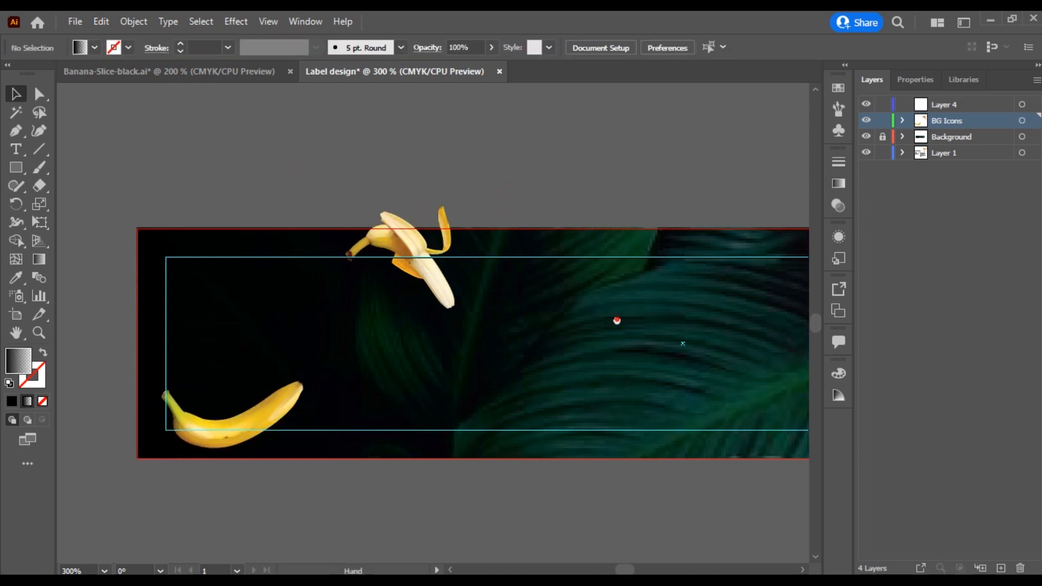
# Cut the "1000mg Gummies / Approx. 25mg per piece / Under 0.3% delta 9 THC" text block from beside the label
pyautogui.moveTo(616, 323); pyautogui.dragTo(451, 331)
pyautogui.scroll(-1, 450, 331)
pyautogui.moveTo(509, 316); pyautogui.dragTo(679, 287)
pyautogui.moveTo(380, 323); pyautogui.dragTo(502, 237)
pyautogui.moveTo(207, 377); pyautogui.dragTo(381, 399)
pyautogui.press('Delete')
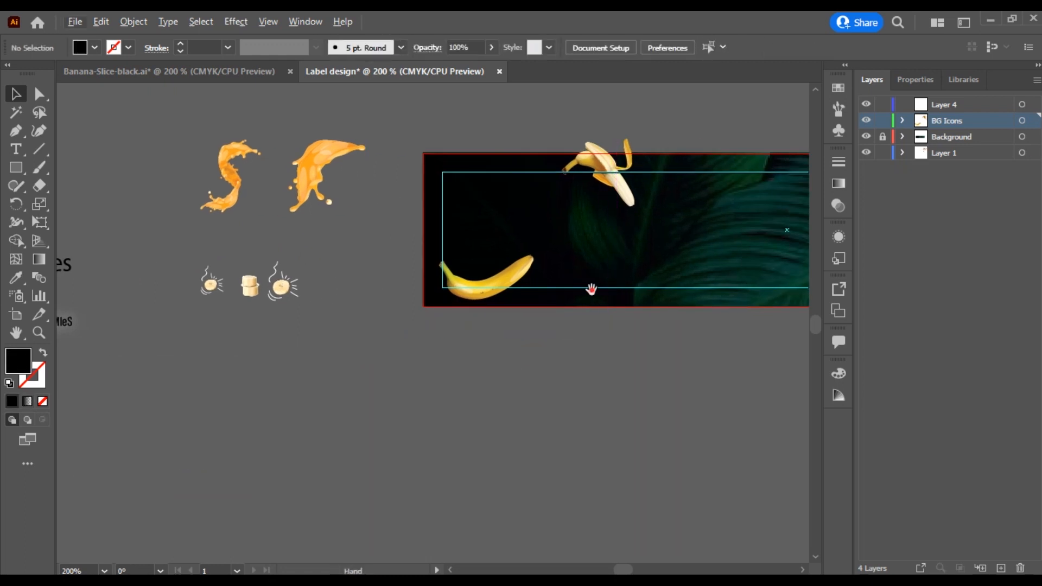
# Add a layer named TEXT above BG Icons and paste the cut text block onto it over the label
pyautogui.moveTo(591, 289); pyautogui.dragTo(314, 368)
pyautogui.scroll(2, 325, 347)
pyautogui.scroll(1, 336, 326)
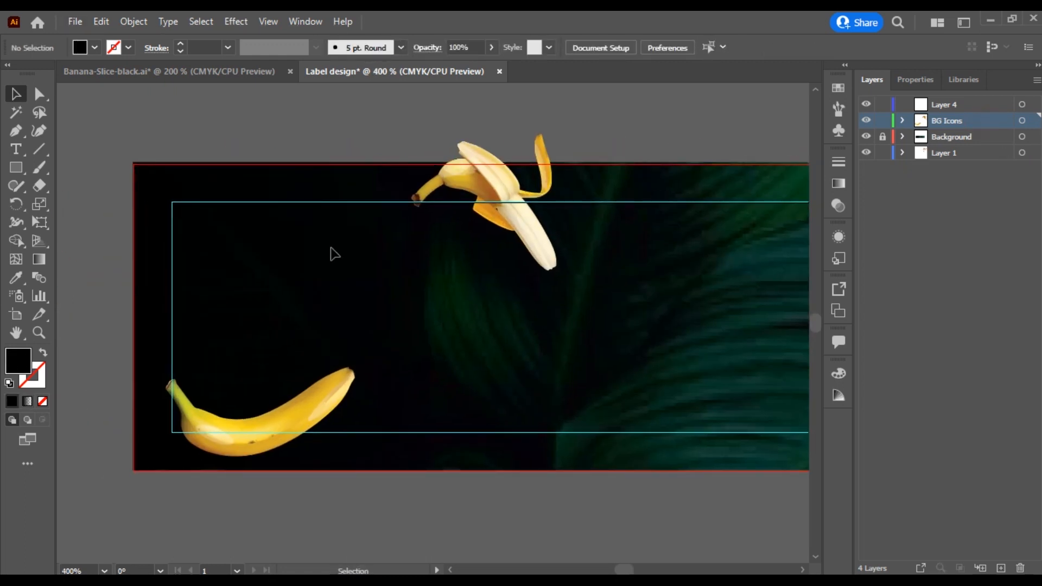
pyautogui.click(1001, 567)
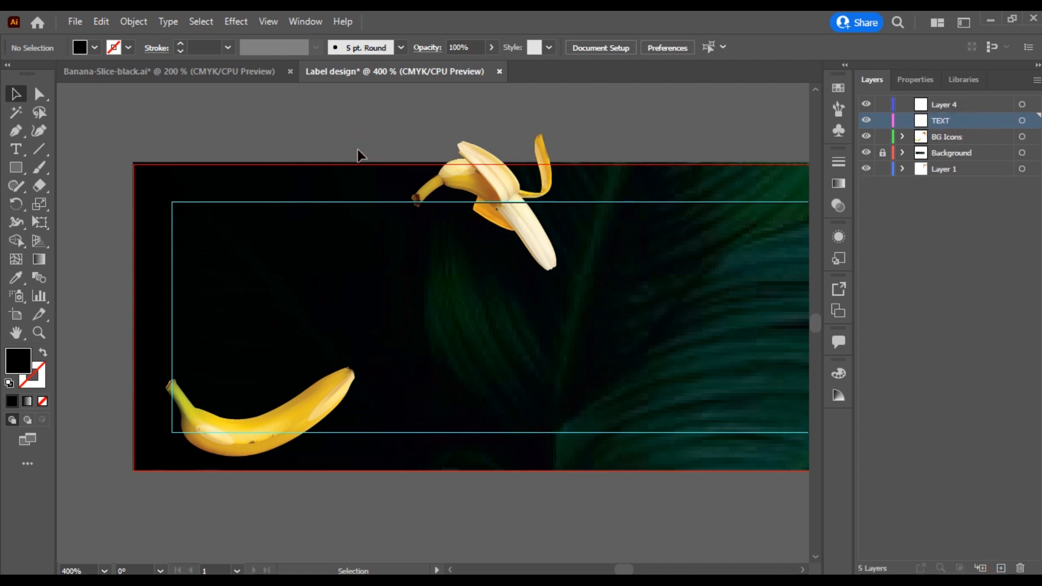
pyautogui.hotkey('ctrl', 'v')
# Set the pasted text block's fill color to white, ffffff
pyautogui.doubleClick(19, 361)
pyautogui.write('ffffff')
pyautogui.press('Return')
pyautogui.moveTo(646, 179); pyautogui.dragTo(498, 285)
pyautogui.hotkey('ctrl', 'z')
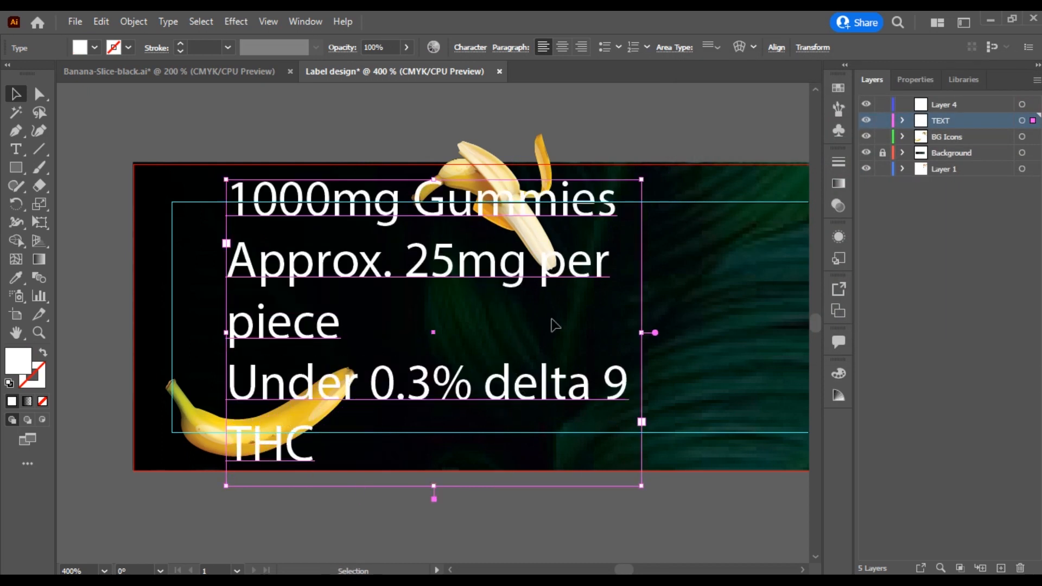
# Reduce the font size of the whole text block to 8 pt
pyautogui.click(423, 269)
pyautogui.hotkey('ctrl', 'a')
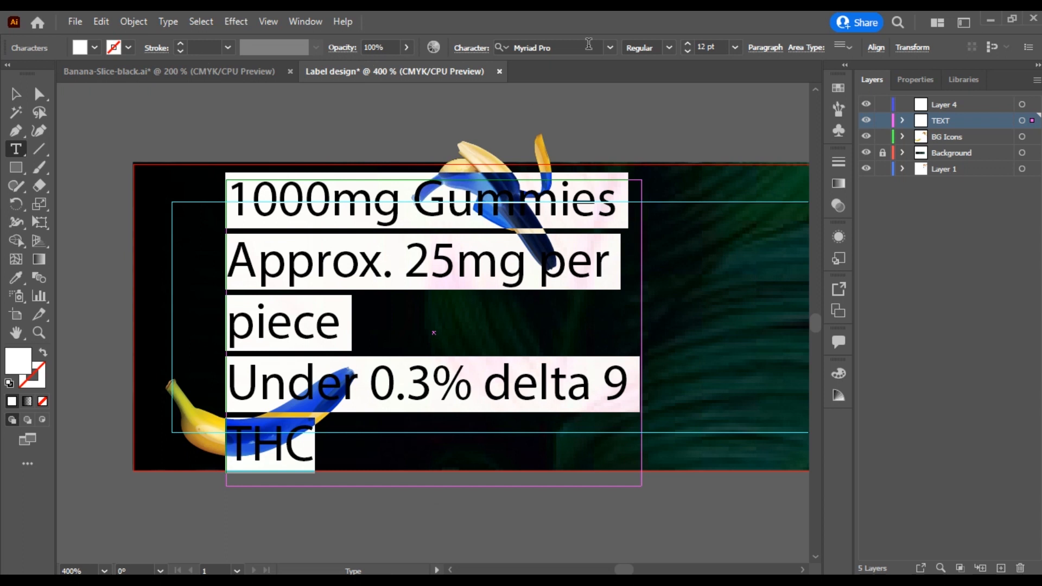
pyautogui.click(687, 52)
pyautogui.click(686, 53)
pyautogui.click(687, 53)
pyautogui.click(687, 53)
pyautogui.click(686, 52)
pyautogui.press('Escape')
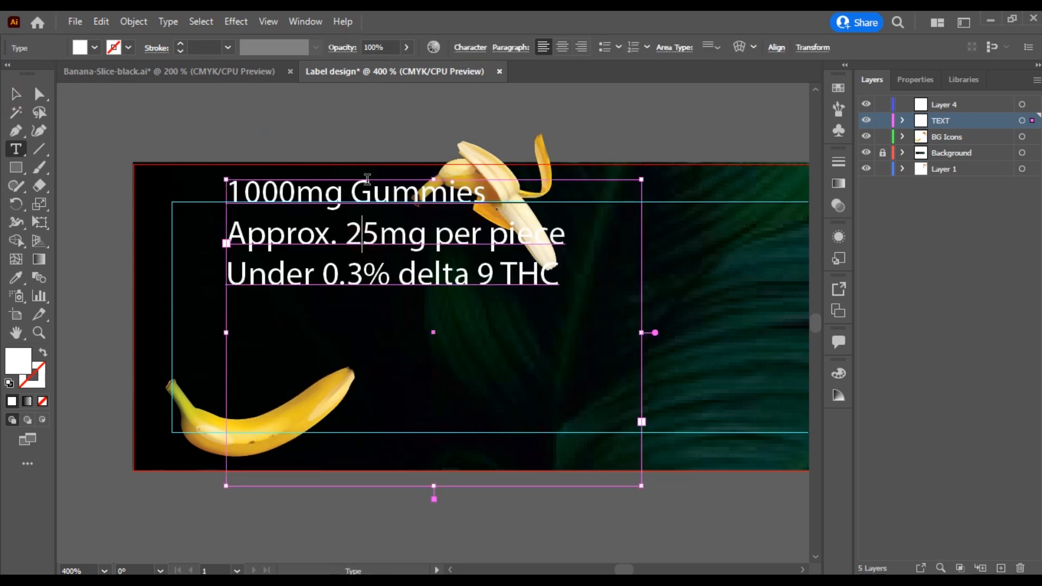
# Move the text block down and left so it starts just inside the guide's upper-left corner
pyautogui.click(193, 106)
pyautogui.moveTo(464, 259); pyautogui.dragTo(429, 298)
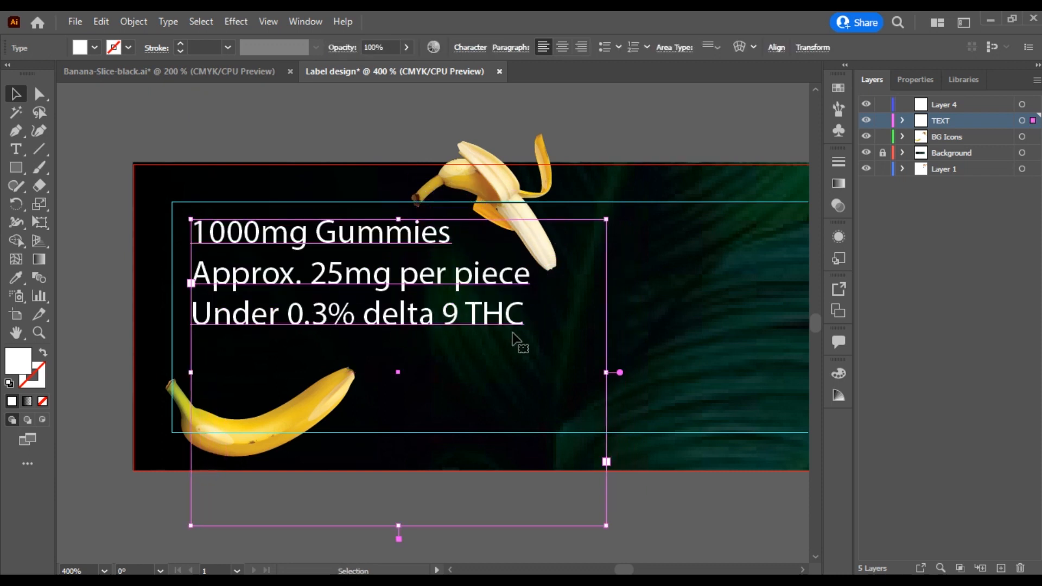
pyautogui.click(353, 144)
# Change the text block's font to Poppins Bold
pyautogui.click(407, 268)
pyautogui.moveTo(589, 140); pyautogui.dragTo(516, 159)
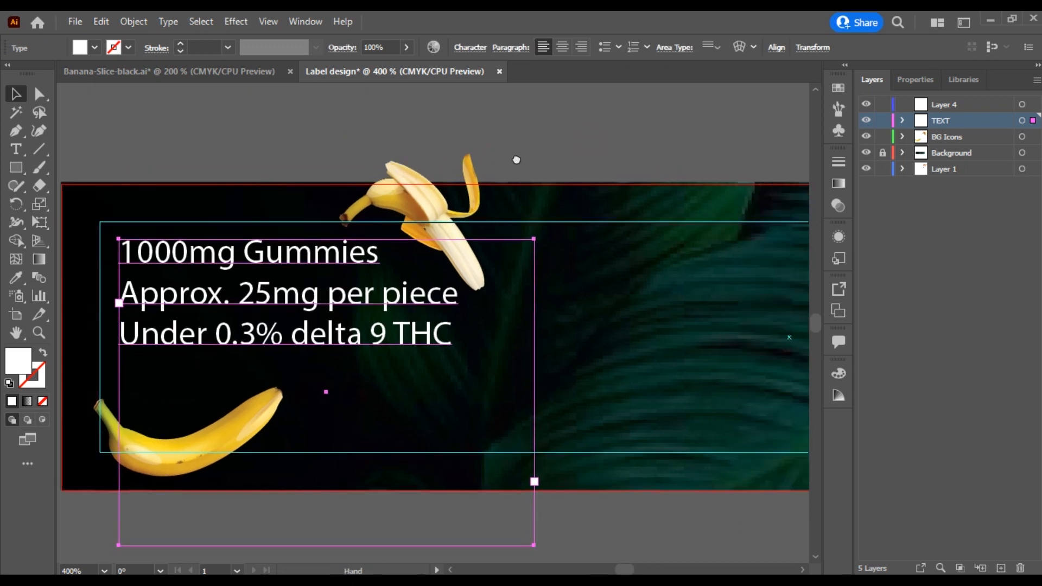
pyautogui.click(470, 47)
pyautogui.write('p')
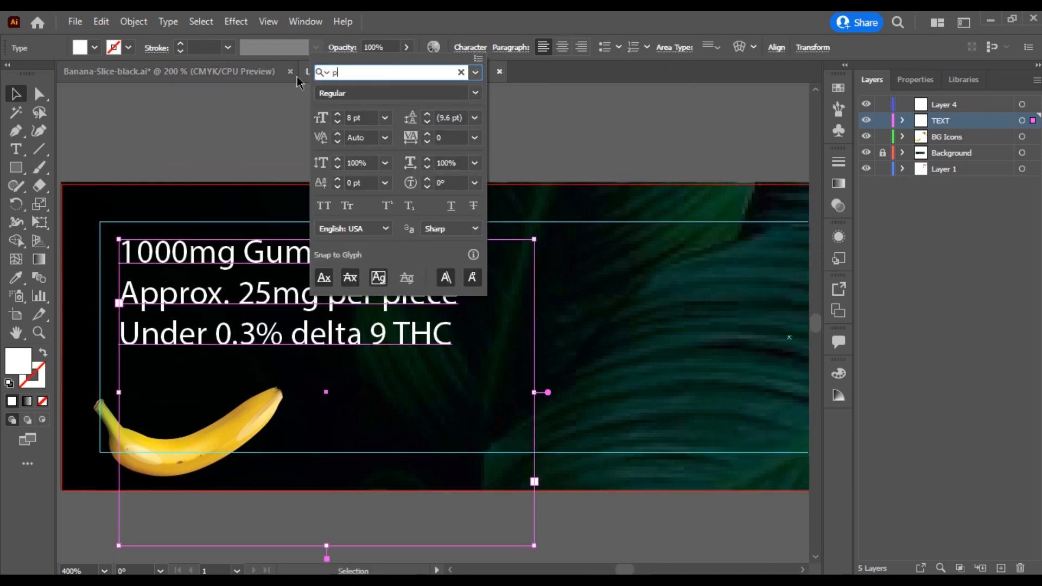
pyautogui.write('opp')
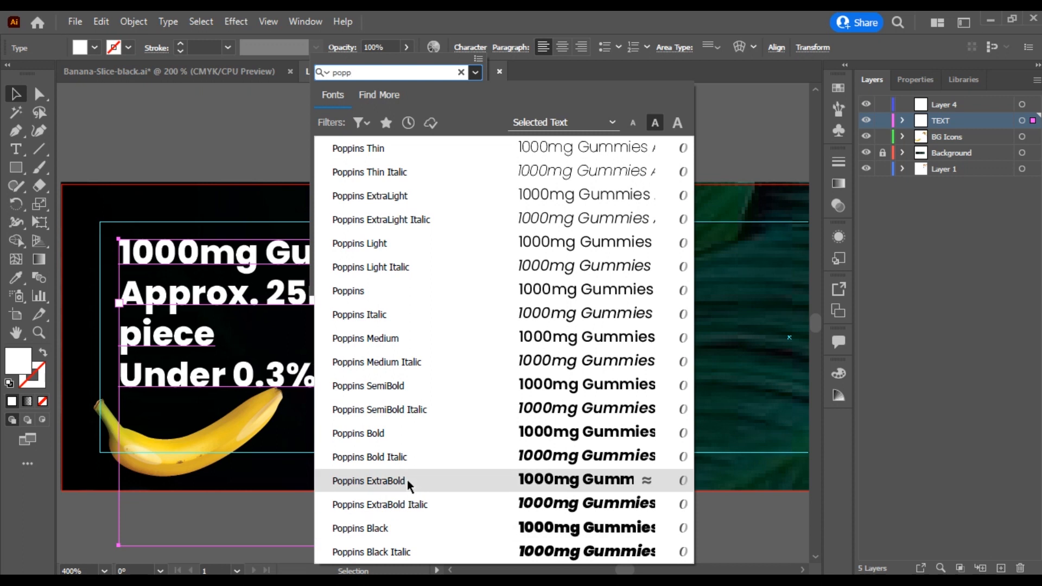
pyautogui.click(412, 432)
pyautogui.click(247, 152)
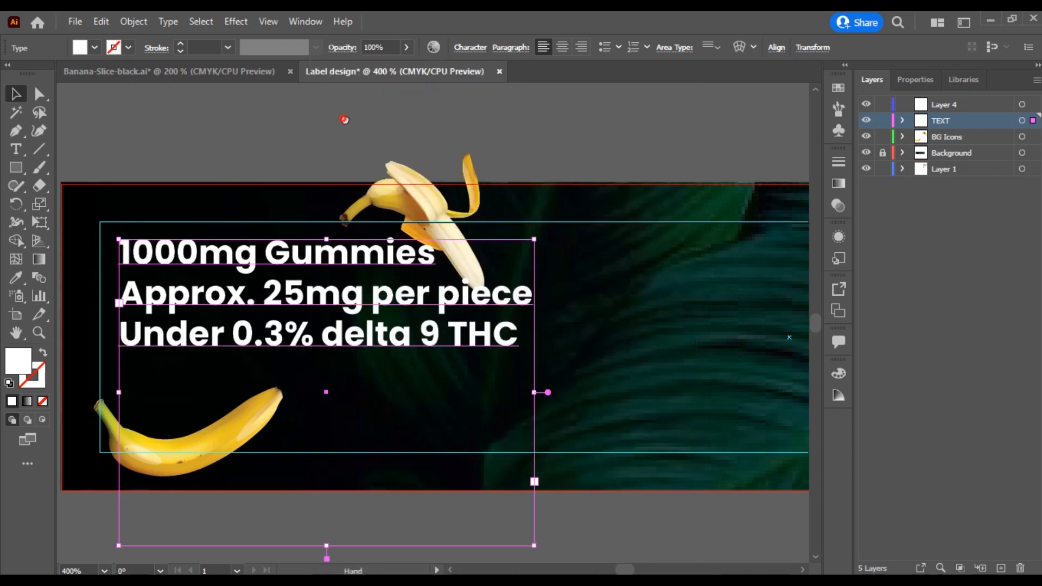
# Try narrowing the text frame from its right edge, then undo the change
pyautogui.moveTo(341, 117); pyautogui.dragTo(465, 114)
pyautogui.moveTo(658, 390); pyautogui.dragTo(623, 395)
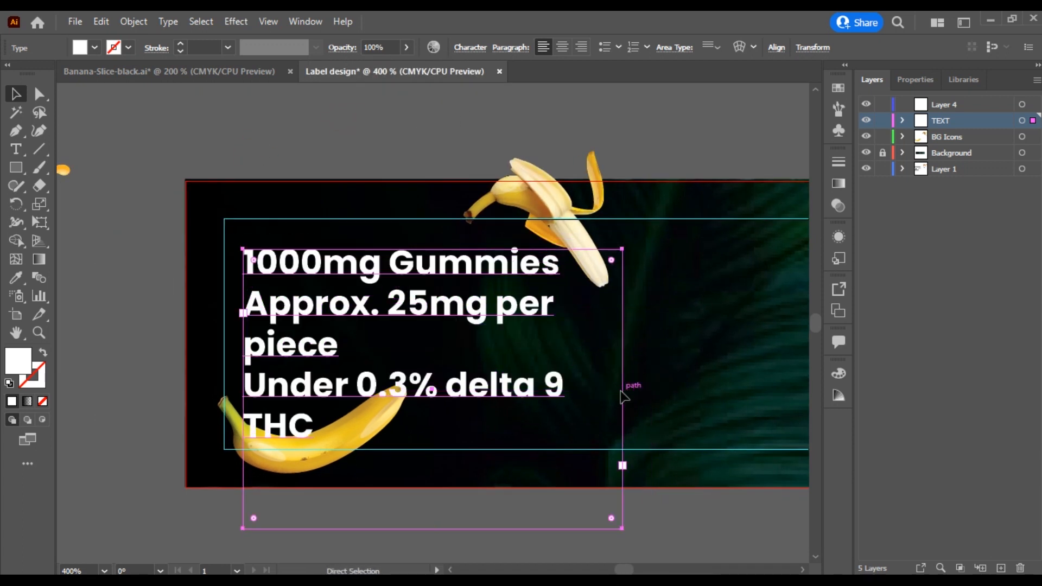
pyautogui.hotkey('ctrl', 'z')
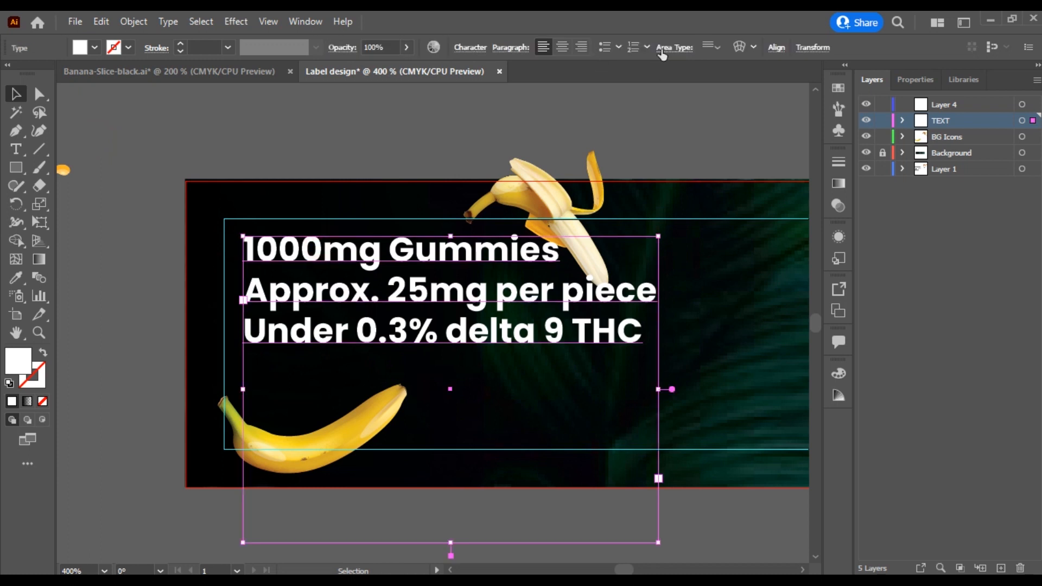
# Set the text block to 7 pt with 10 pt leading and nudge it slightly up and left
pyautogui.click(481, 50)
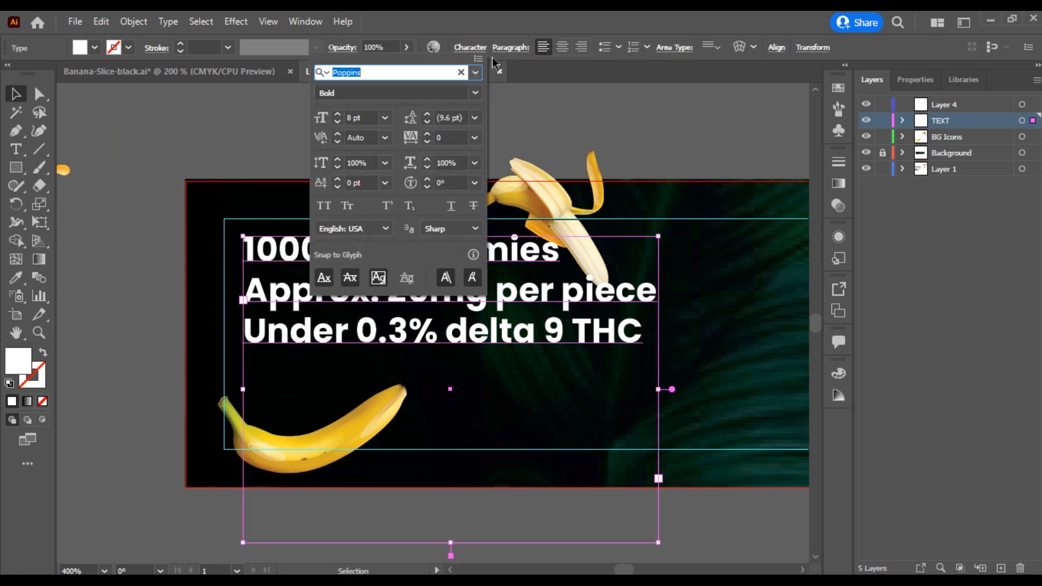
pyautogui.click(339, 124)
pyautogui.click(247, 130)
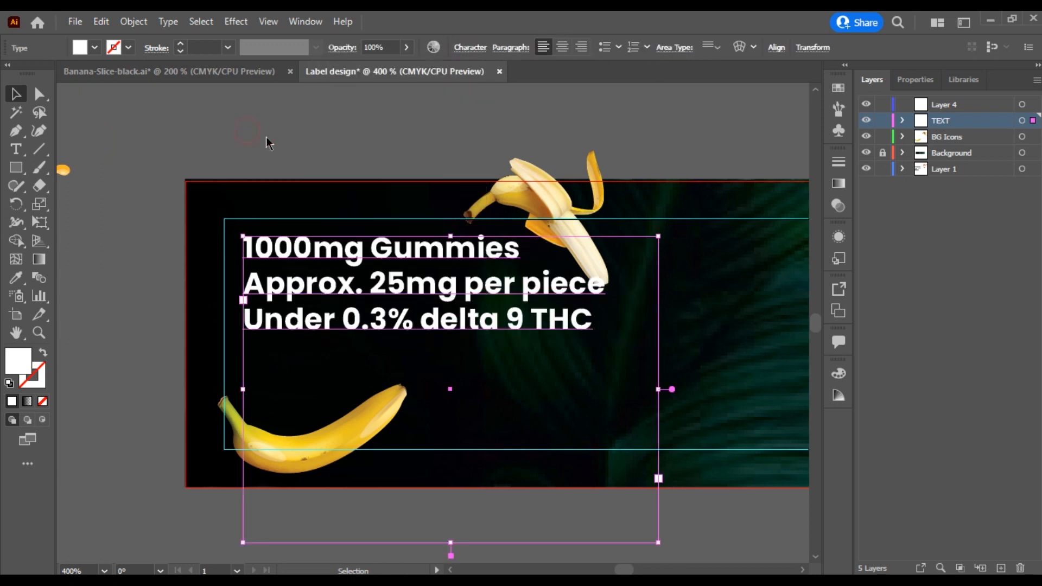
pyautogui.click(468, 50)
pyautogui.click(428, 114)
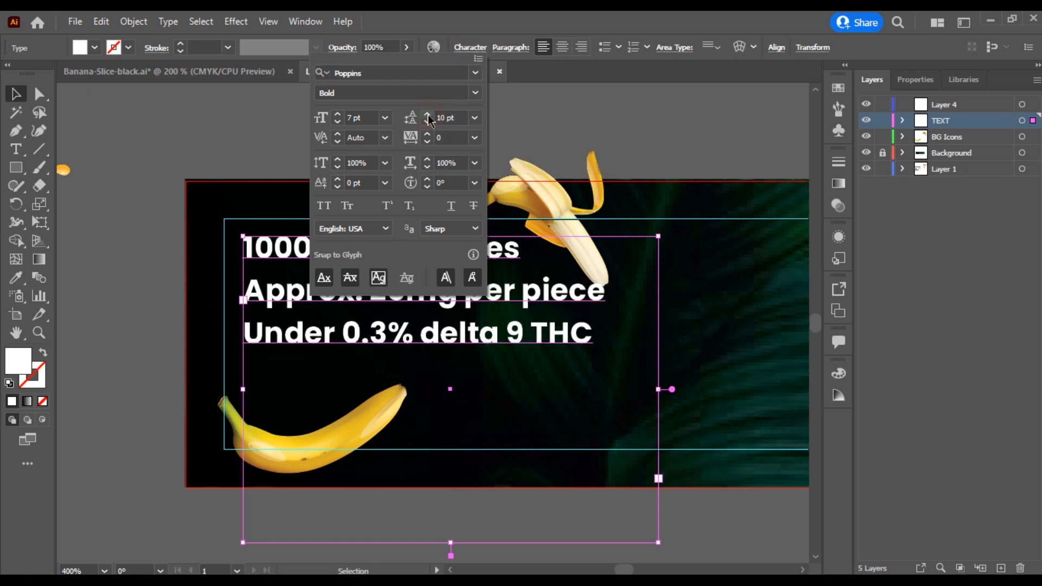
pyautogui.click(252, 128)
pyautogui.click(253, 128)
pyautogui.moveTo(339, 294); pyautogui.dragTo(330, 290)
pyautogui.click(366, 135)
# Insert a line break after "1000mg" to put "Gummies" on its own line
pyautogui.scroll(-1, 368, 256)
pyautogui.moveTo(552, 286); pyautogui.dragTo(525, 286)
pyautogui.scroll(-1, 534, 289)
pyautogui.scroll(1, 420, 287)
pyautogui.moveTo(361, 257); pyautogui.dragTo(439, 287)
pyautogui.click(418, 269)
pyautogui.doubleClick(419, 268)
pyautogui.press('Return')
pyautogui.click(15, 95)
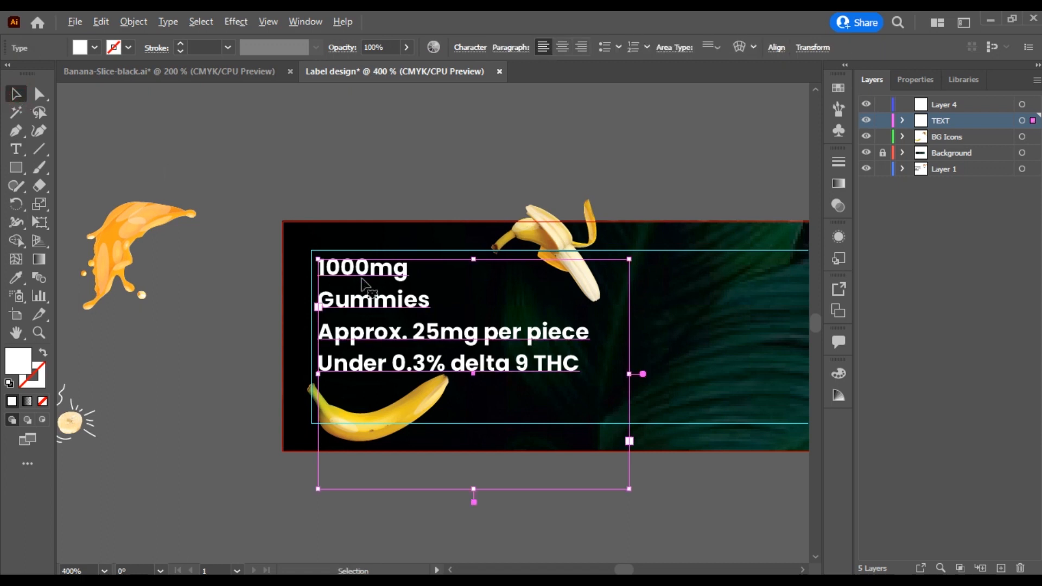
# Increase the font size of "1000mg" by one increment and deselect the text
pyautogui.scroll(1, 363, 223)
pyautogui.moveTo(363, 214); pyautogui.dragTo(288, 223)
pyautogui.doubleClick(362, 228)
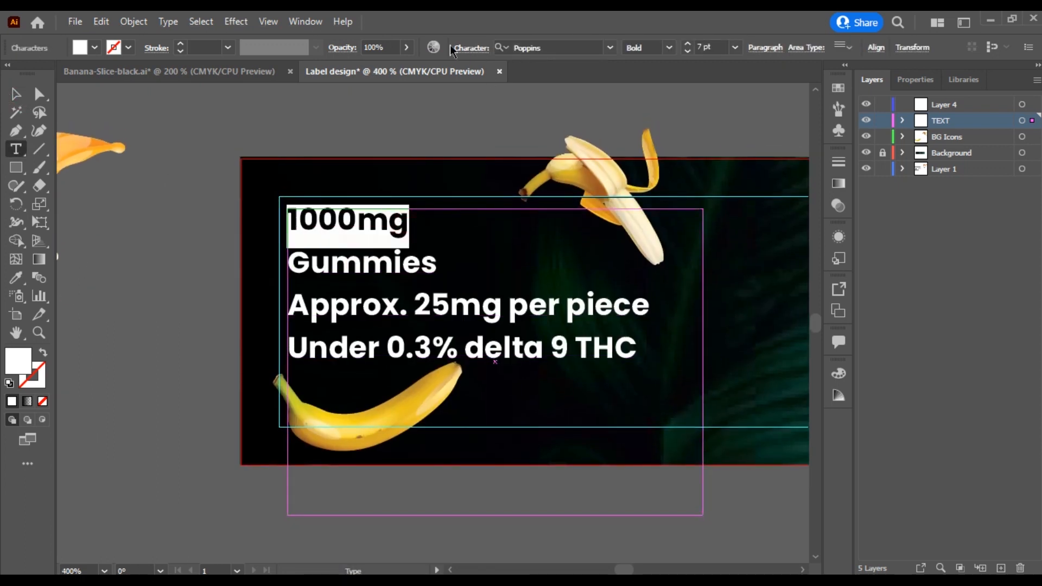
pyautogui.click(688, 44)
pyautogui.click(15, 95)
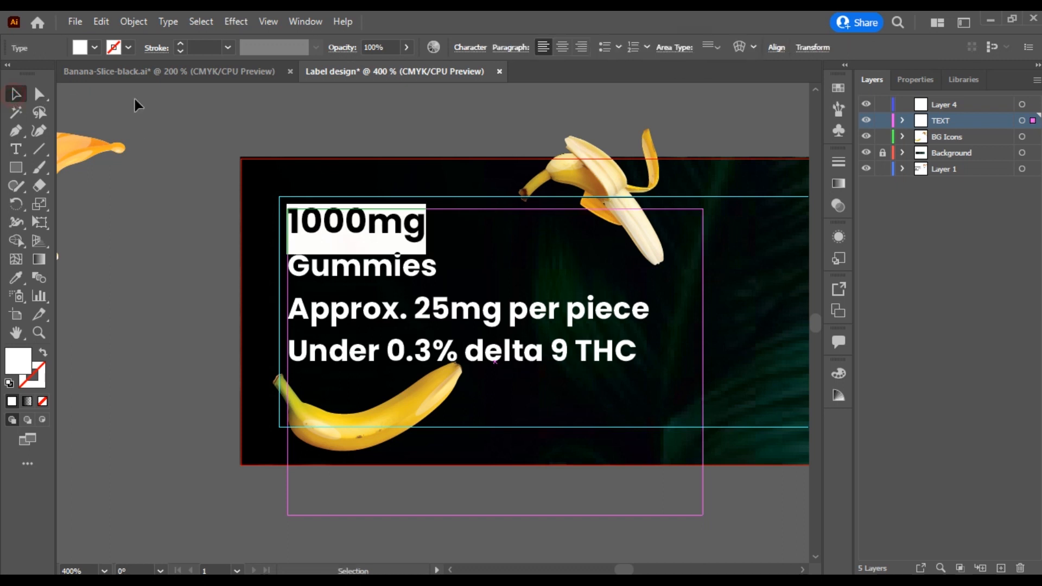
pyautogui.click(135, 99)
pyautogui.scroll(1, 349, 300)
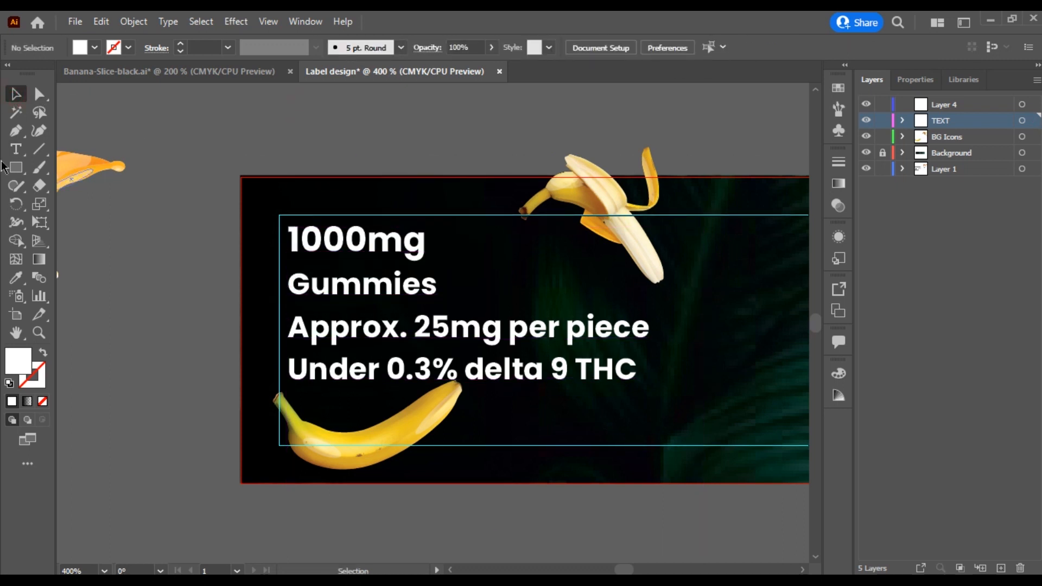
# Shift the white text block slightly inward from the safe-area guide and deselect it
pyautogui.scroll(3, 324, 237)
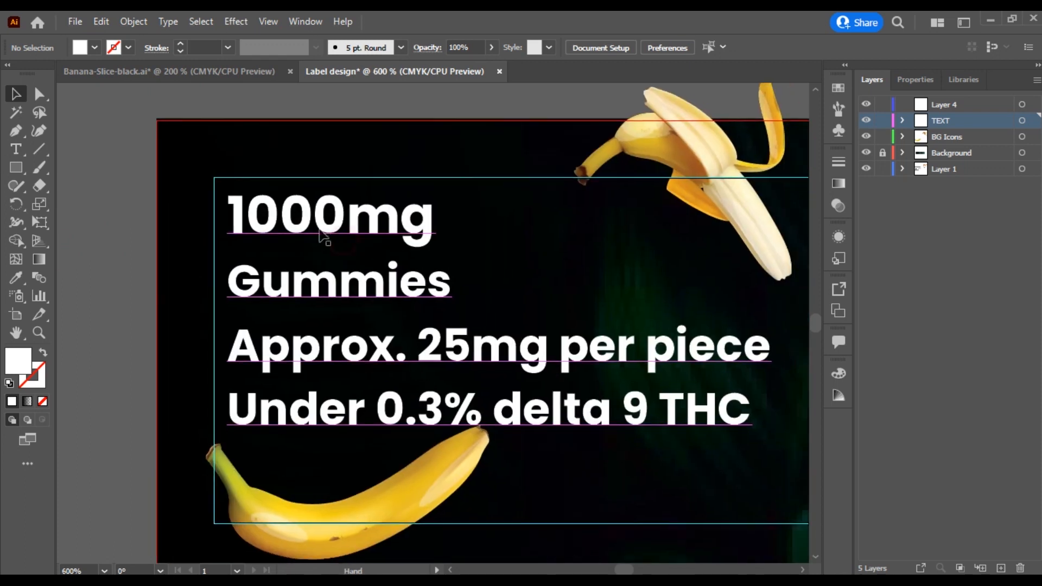
pyautogui.moveTo(324, 237); pyautogui.dragTo(343, 234)
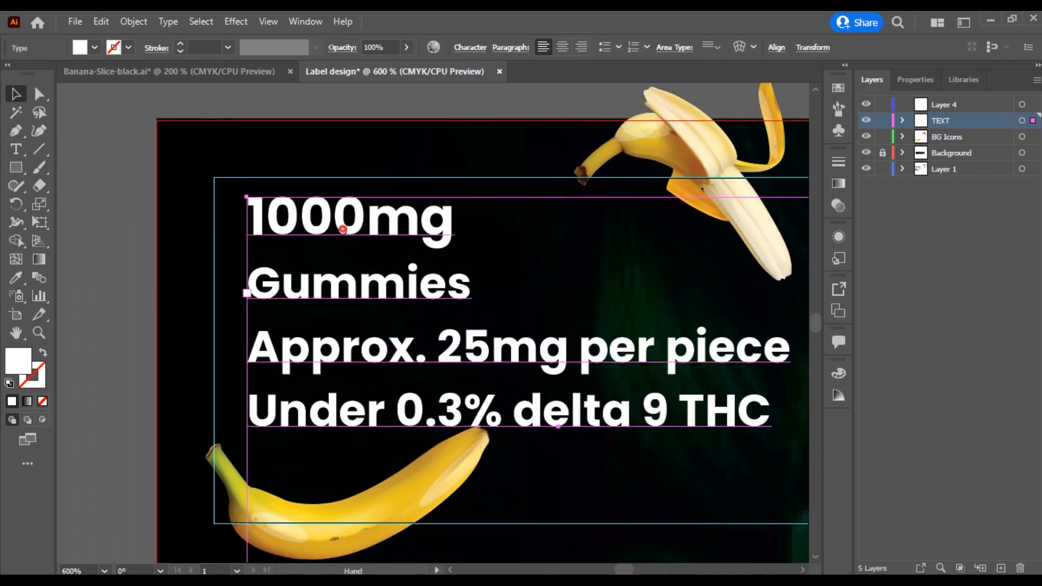
pyautogui.scroll(2, 350, 123)
pyautogui.click(349, 123)
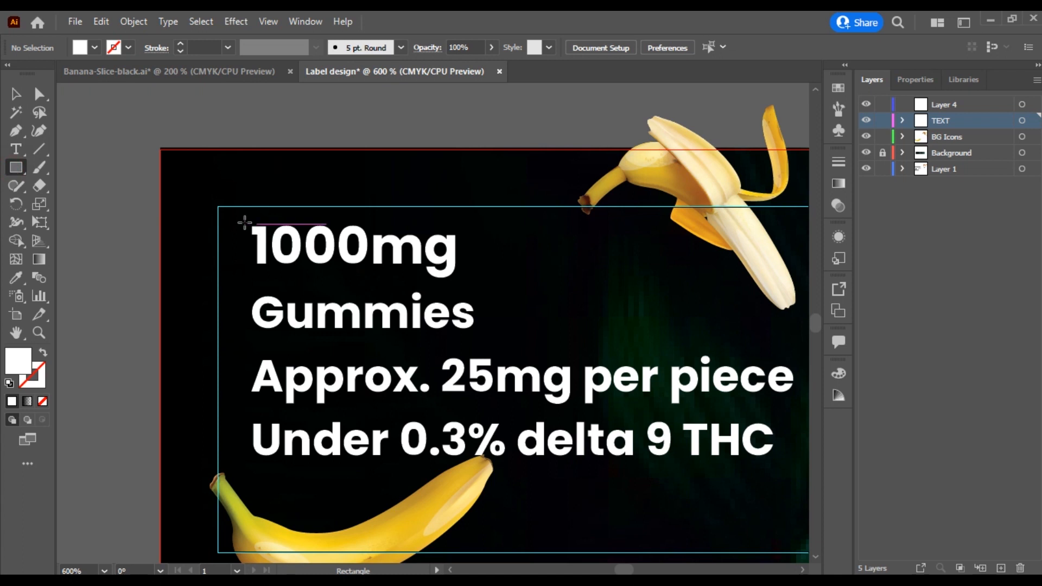
# Rename the empty Layer 4 as "Rectangles" and delete that layer
pyautogui.doubleClick(969, 109)
pyautogui.write('Rectangles')
pyautogui.press('Return')
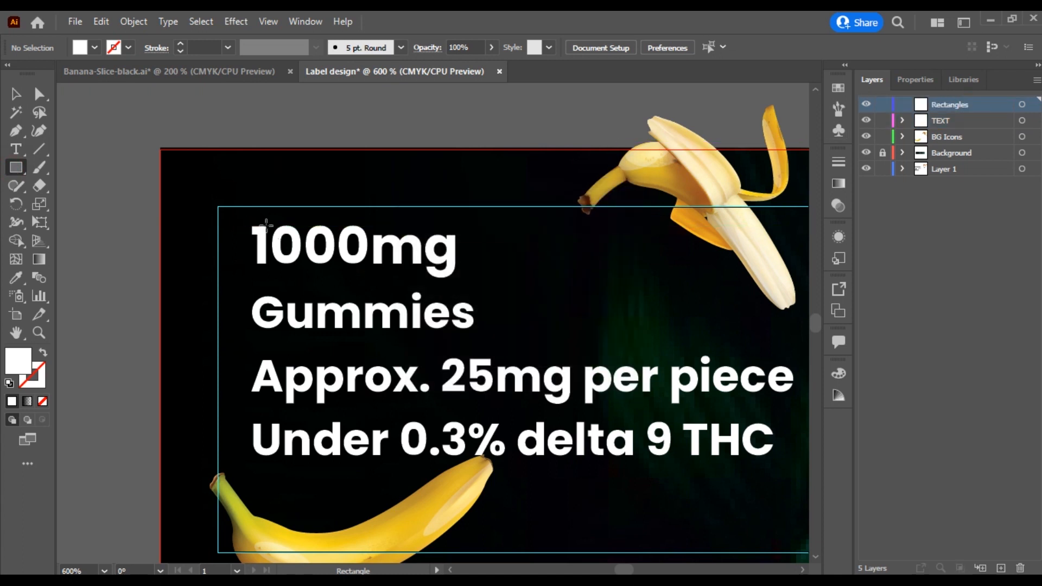
pyautogui.click(1021, 568)
# Draw a white rounded-corner rectangle around "1000mg" and send it backward behind the text
pyautogui.moveTo(244, 221); pyautogui.dragTo(470, 282)
pyautogui.click(15, 95)
pyautogui.moveTo(251, 234); pyautogui.dragTo(256, 236)
pyautogui.rightClick(279, 255)
pyautogui.moveTo(326, 495)
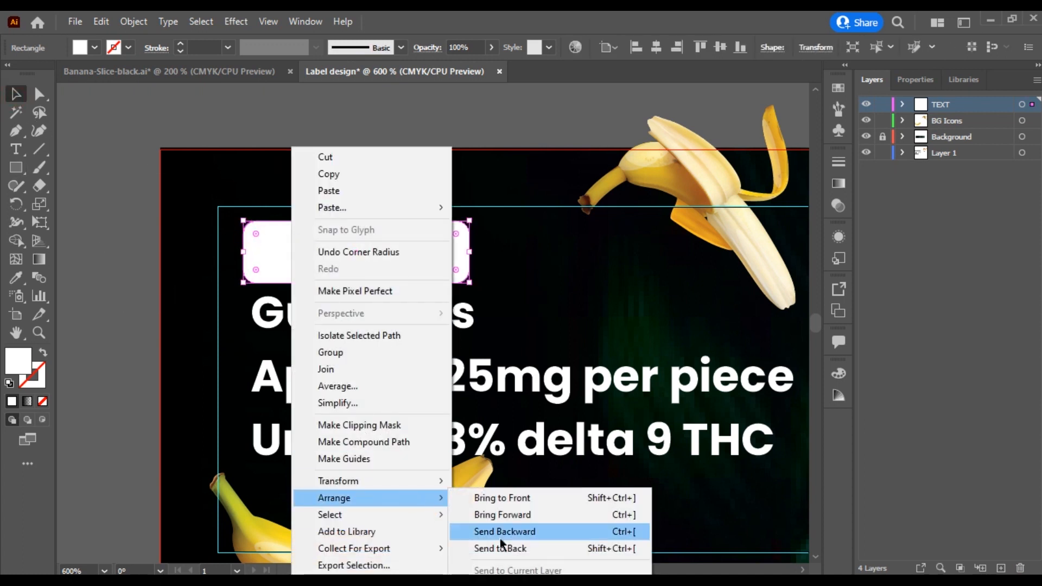
pyautogui.click(499, 530)
pyautogui.click(213, 113)
# Recolour the "1000mg" text to black 000000
pyautogui.press('t')
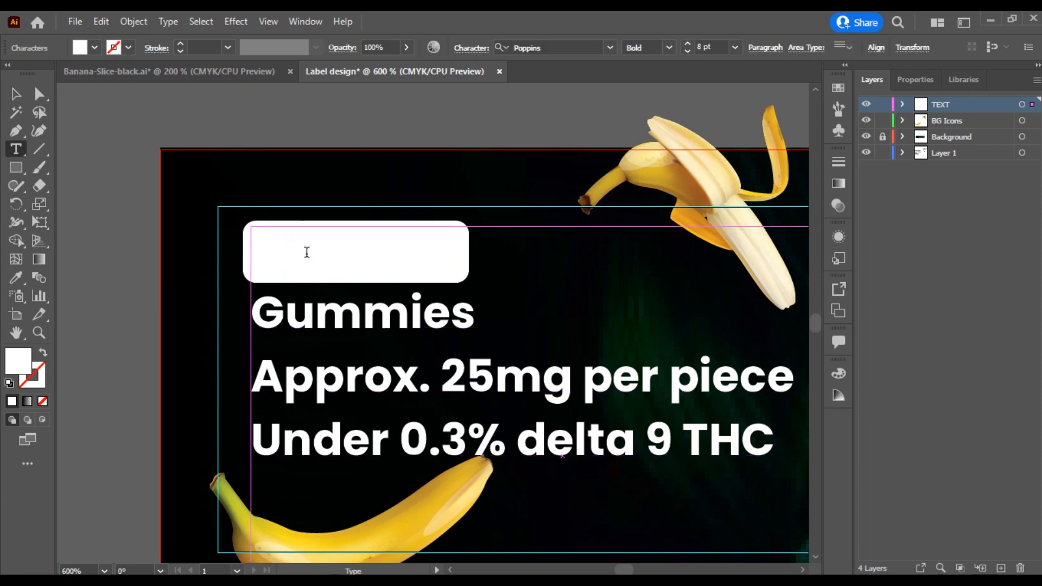
pyautogui.click(310, 250)
pyautogui.doubleClick(19, 362)
pyautogui.write('000000')
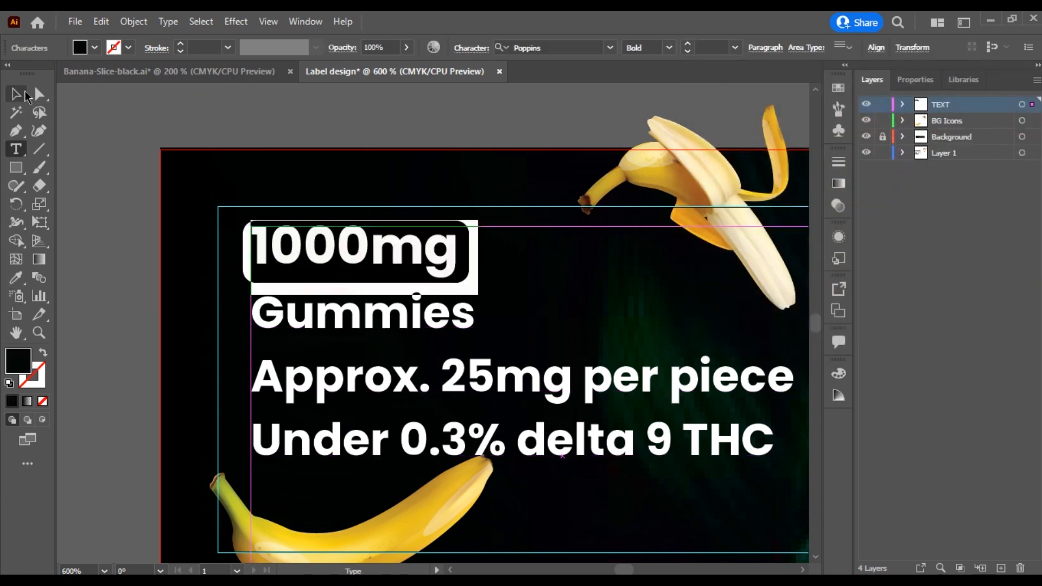
pyautogui.click(190, 123)
# Fine-tune the text block's position so "1000mg" sits evenly inside the white rounded rectangle
pyautogui.moveTo(416, 261); pyautogui.dragTo(419, 268)
pyautogui.press('Up')
pyautogui.press('Up')
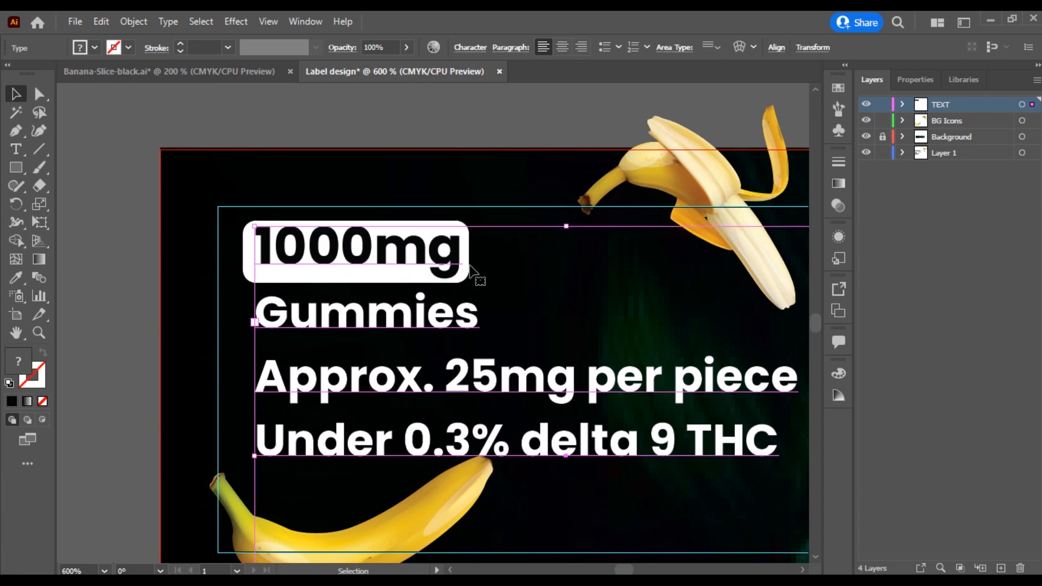
pyautogui.click(138, 245)
pyautogui.click(247, 250)
pyautogui.click(285, 240)
pyautogui.press('Left')
pyautogui.press('Left')
# Widen the white rounded rectangle slightly to balance the padding around "1000mg" and deselect it
pyautogui.click(109, 224)
pyautogui.moveTo(246, 246); pyautogui.dragTo(243, 240)
pyautogui.moveTo(468, 277); pyautogui.dragTo(473, 249)
pyautogui.click(369, 133)
pyautogui.scroll(-3, 349, 374)
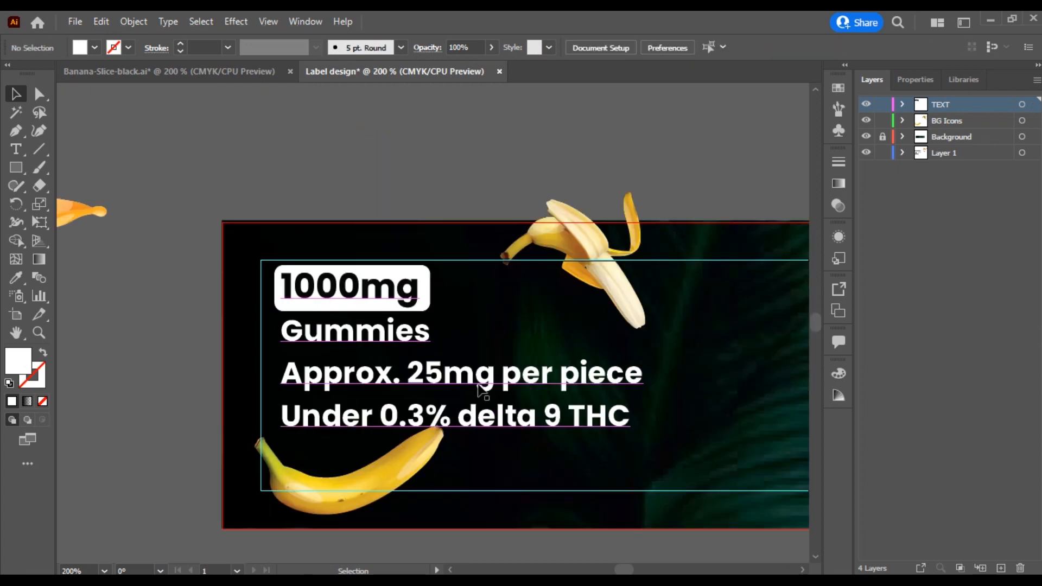
pyautogui.click(420, 456)
# Set the font weight of the "Approx. 25mg per piece" line to Medium
pyautogui.scroll(3, 342, 326)
pyautogui.moveTo(350, 325); pyautogui.dragTo(365, 307)
pyautogui.doubleClick(368, 291)
pyautogui.moveTo(201, 287); pyautogui.dragTo(715, 278)
pyautogui.click(669, 47)
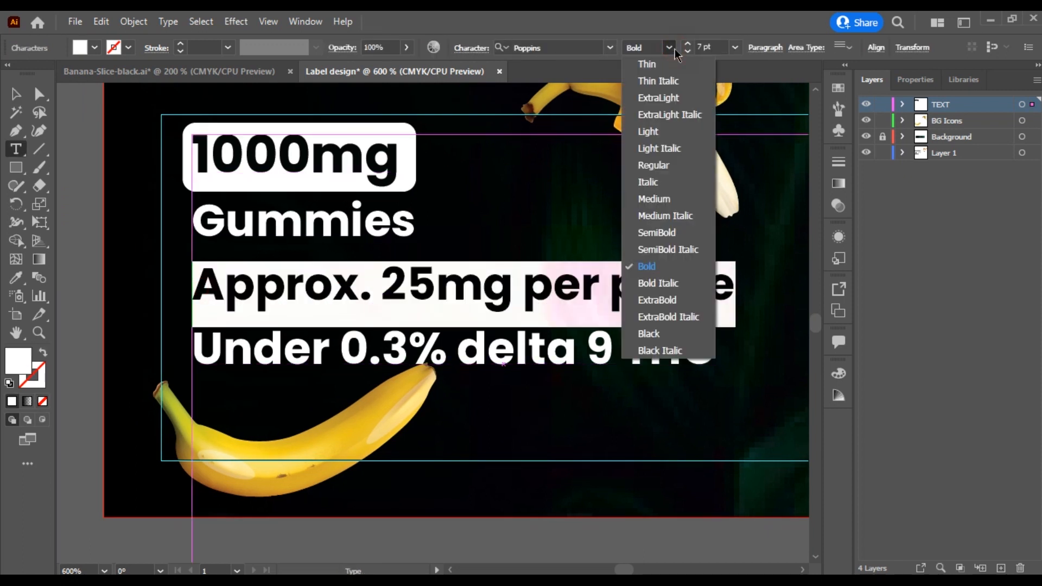
pyautogui.click(676, 201)
pyautogui.press('Escape')
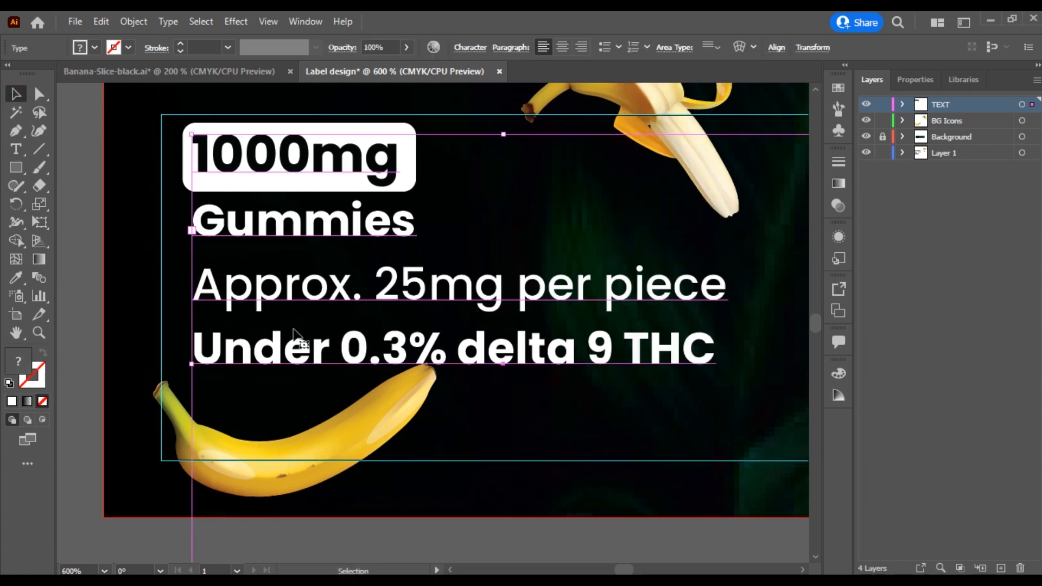
# Insert an empty line after "Gummies" to separate it from the lines below
pyautogui.doubleClick(428, 228)
pyautogui.press('Return')
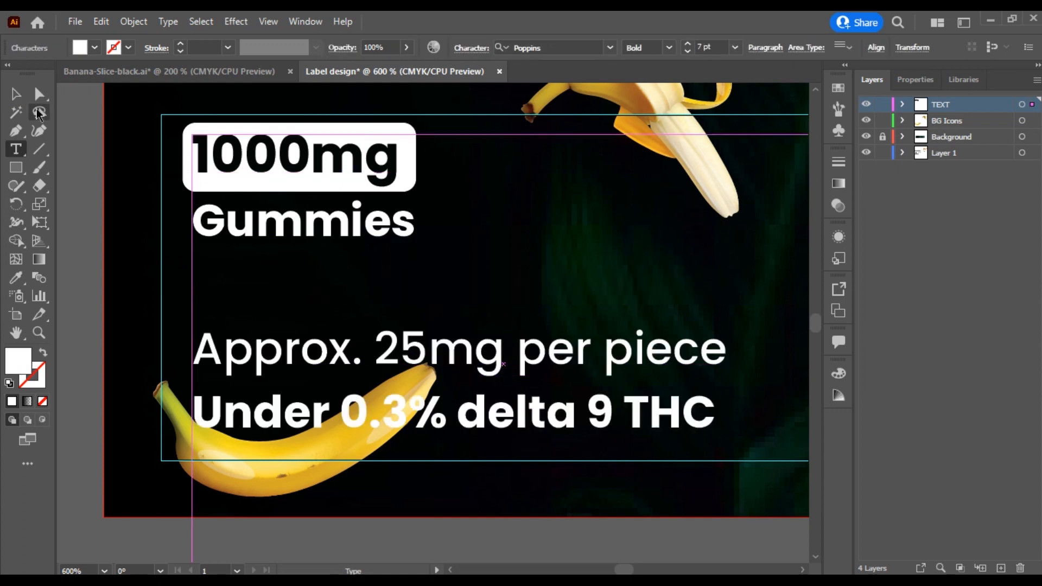
pyautogui.click(17, 95)
pyautogui.click(75, 136)
# Try tighter leading of 9 pt on the whole text block, and restore it to 10 pt
pyautogui.scroll(-2, 443, 437)
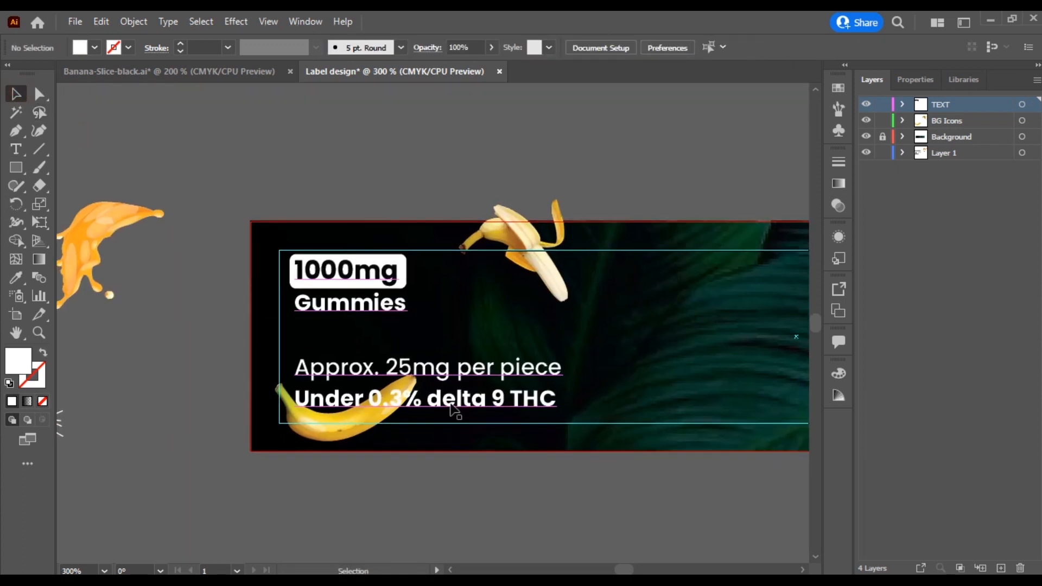
pyautogui.click(358, 310)
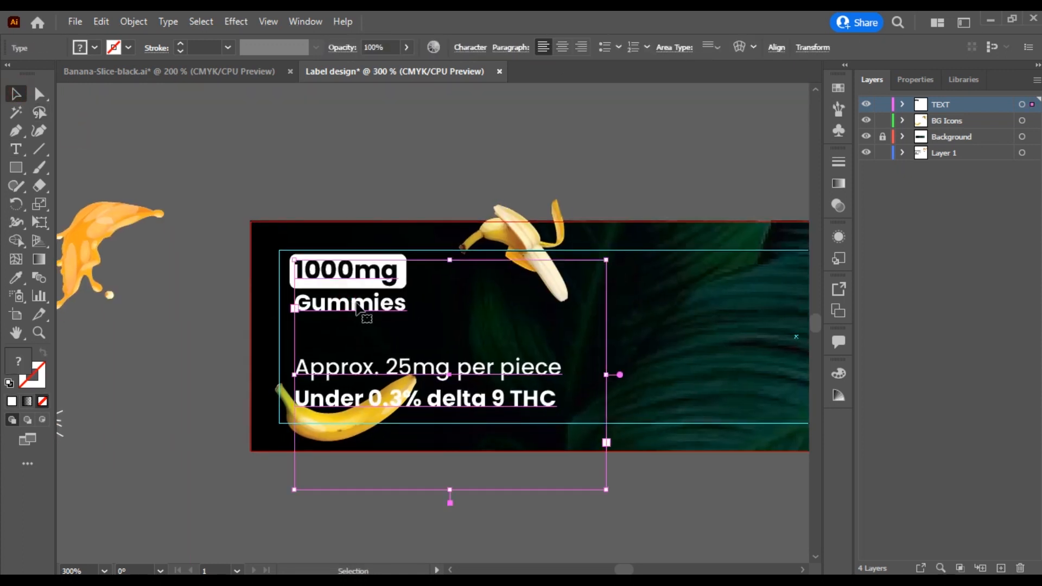
pyautogui.click(470, 48)
pyautogui.click(427, 123)
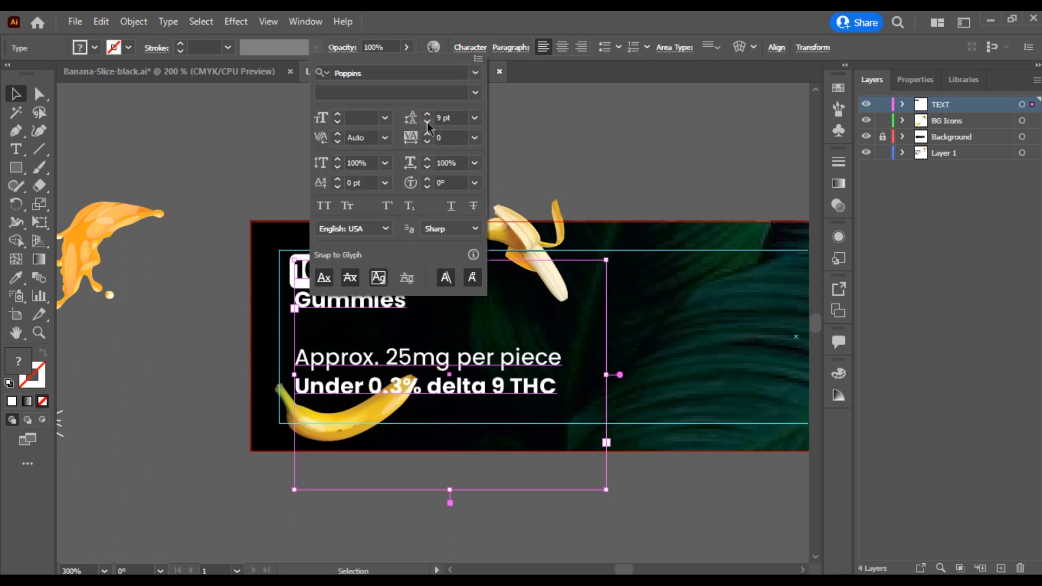
pyautogui.click(427, 124)
pyautogui.click(427, 114)
pyautogui.click(427, 114)
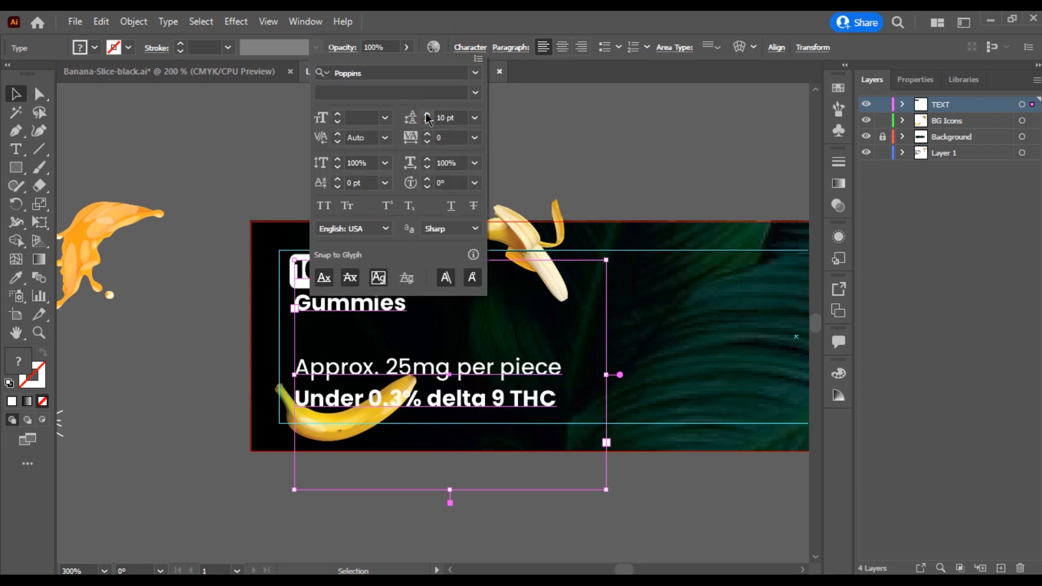
# Reduce the leading of the empty line and the last two text lines by one increment, and deselect the text
pyautogui.click(373, 365)
pyautogui.doubleClick(560, 396)
pyautogui.moveTo(560, 397); pyautogui.dragTo(305, 346)
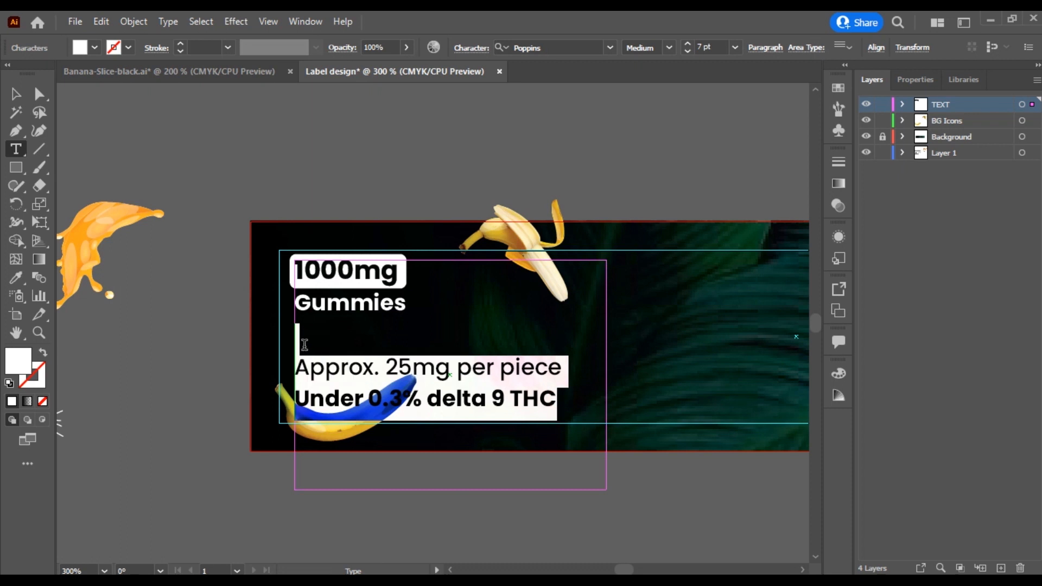
pyautogui.click(471, 48)
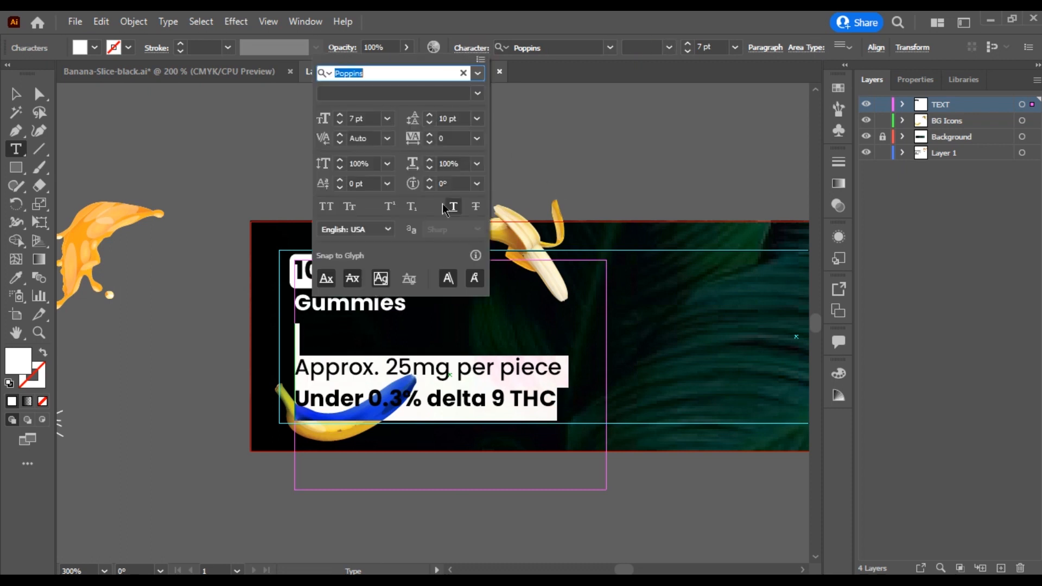
pyautogui.click(428, 123)
pyautogui.click(164, 120)
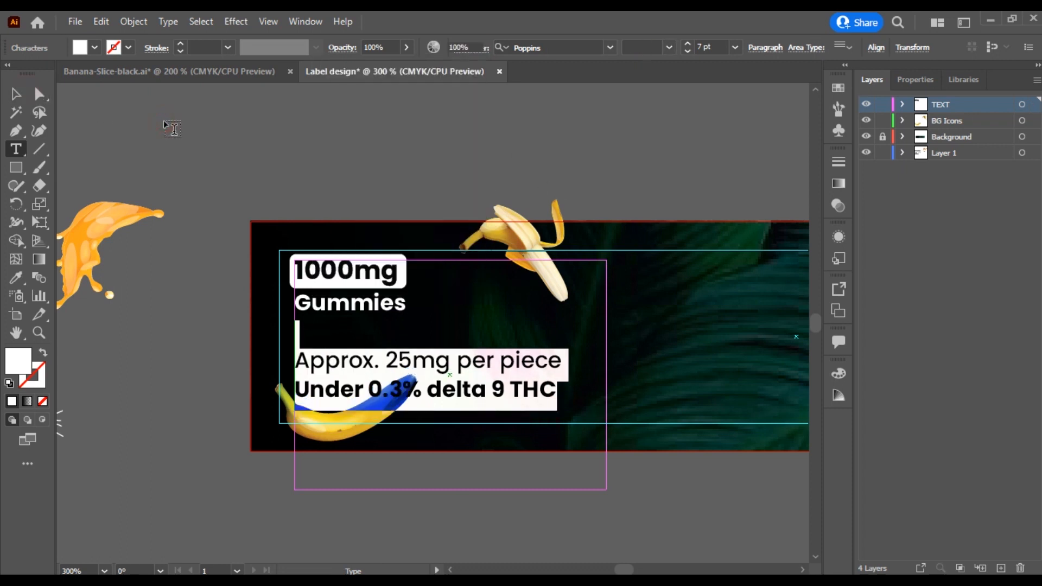
pyautogui.keyDown('ctrl'); pyautogui.click(164, 120); pyautogui.keyUp('ctrl')
pyautogui.scroll(-2, 446, 141)
pyautogui.scroll(2, 417, 256)
pyautogui.moveTo(417, 257); pyautogui.dragTo(367, 342)
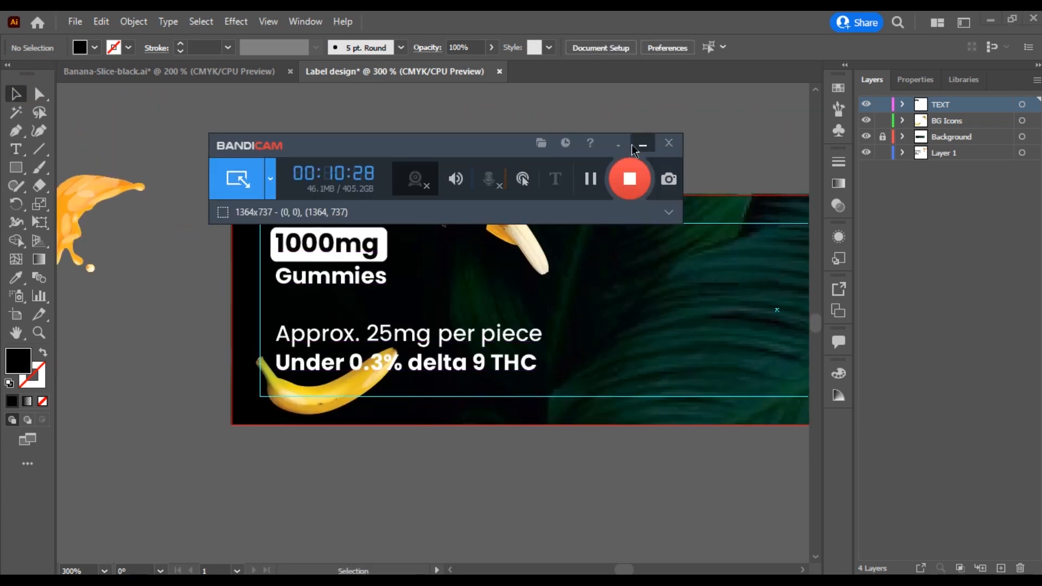
pyautogui.click(643, 144)
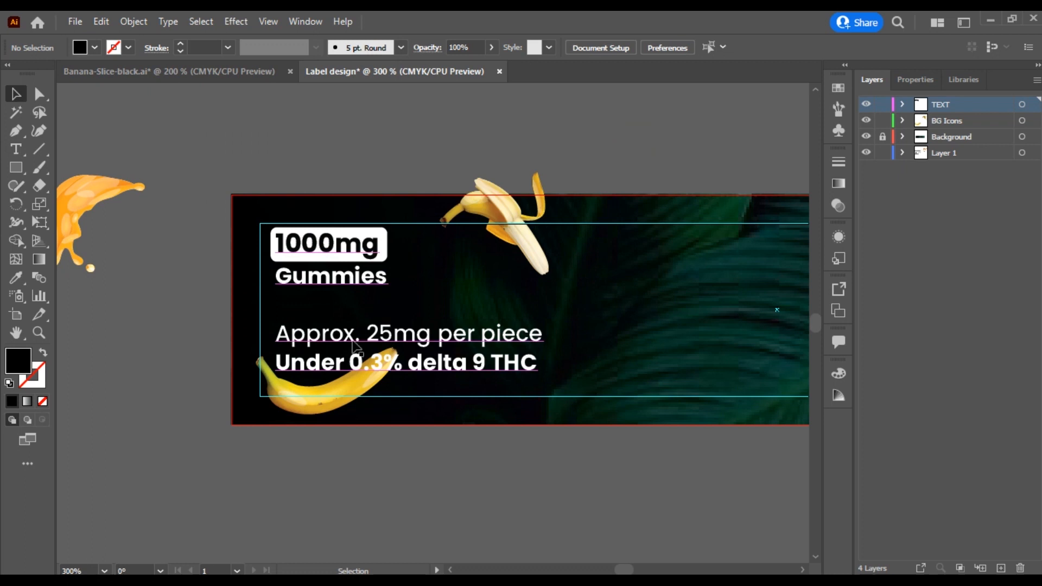
# Copy the line "Under 0.3% delta 9 THC" and remove it from the text block
pyautogui.scroll(3, 387, 349)
pyautogui.moveTo(386, 348); pyautogui.dragTo(381, 333)
pyautogui.scroll(-2, 365, 338)
pyautogui.moveTo(490, 355); pyautogui.dragTo(478, 368)
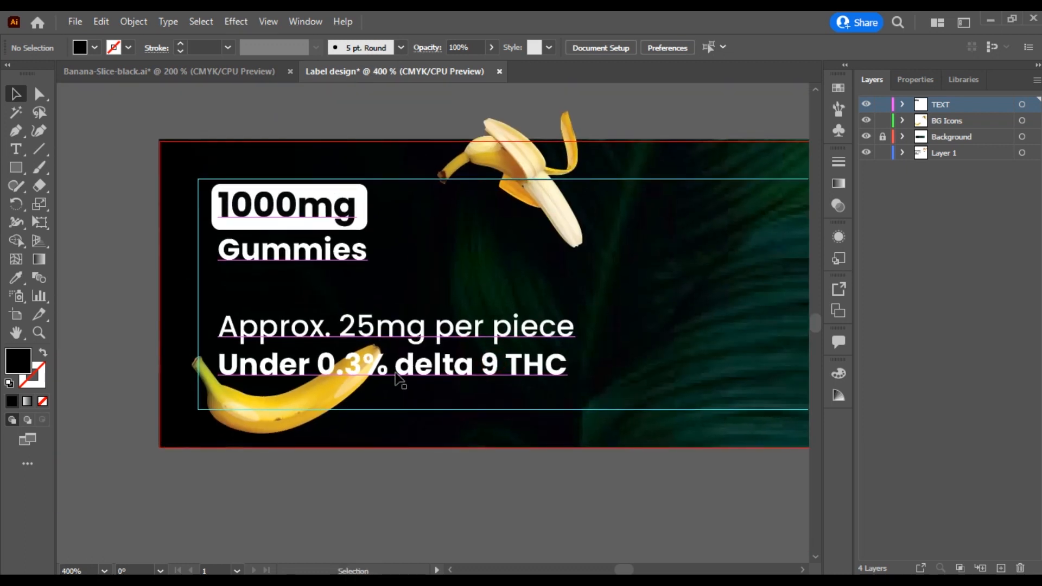
pyautogui.doubleClick(397, 369)
pyautogui.doubleClick(398, 368)
pyautogui.moveTo(221, 366); pyautogui.dragTo(577, 367)
pyautogui.hotkey('ctrl', 'c')
pyautogui.press('Delete')
pyautogui.press('Escape')
# Shorten and narrow the text frame to fit closely around the remaining lines
pyautogui.click(315, 340)
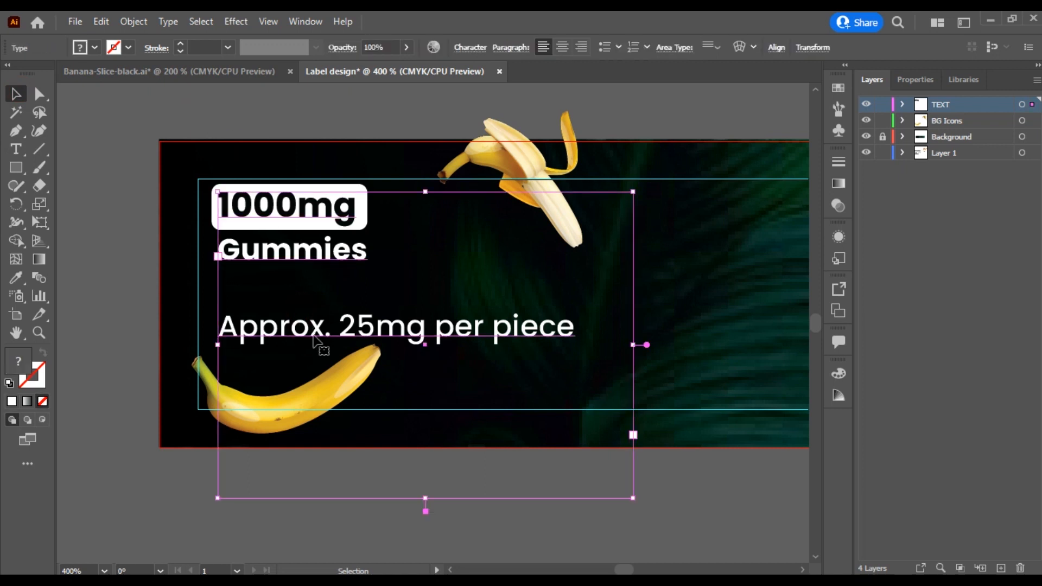
pyautogui.moveTo(427, 491); pyautogui.dragTo(428, 362)
pyautogui.moveTo(634, 277); pyautogui.dragTo(586, 276)
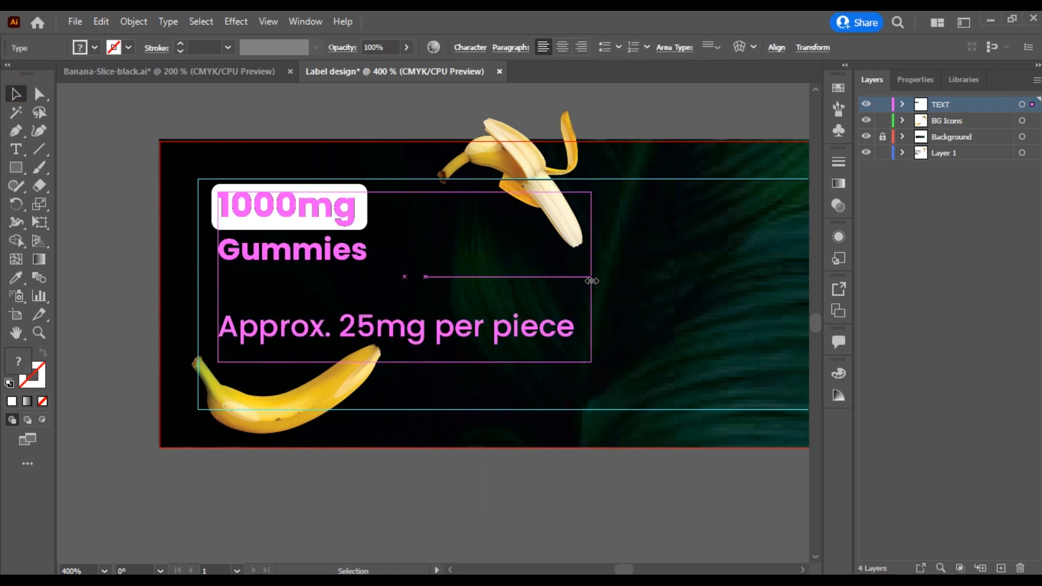
pyautogui.click(92, 150)
# Set the "Approx. 25mg per piece" line to SemiBold at 6 pt and deselect it
pyautogui.doubleClick(221, 326)
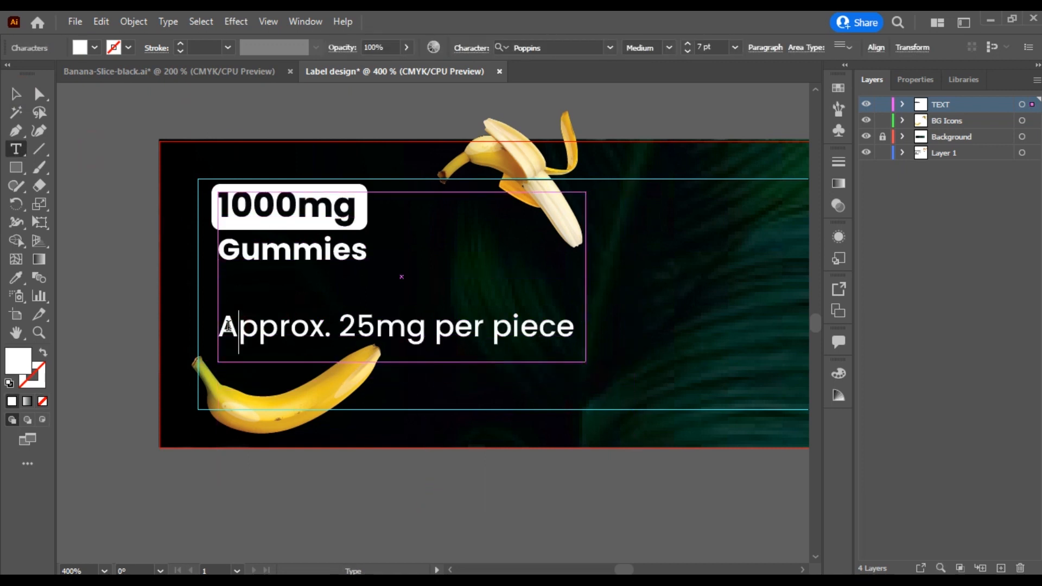
pyautogui.moveTo(220, 326); pyautogui.dragTo(575, 305)
pyautogui.click(673, 47)
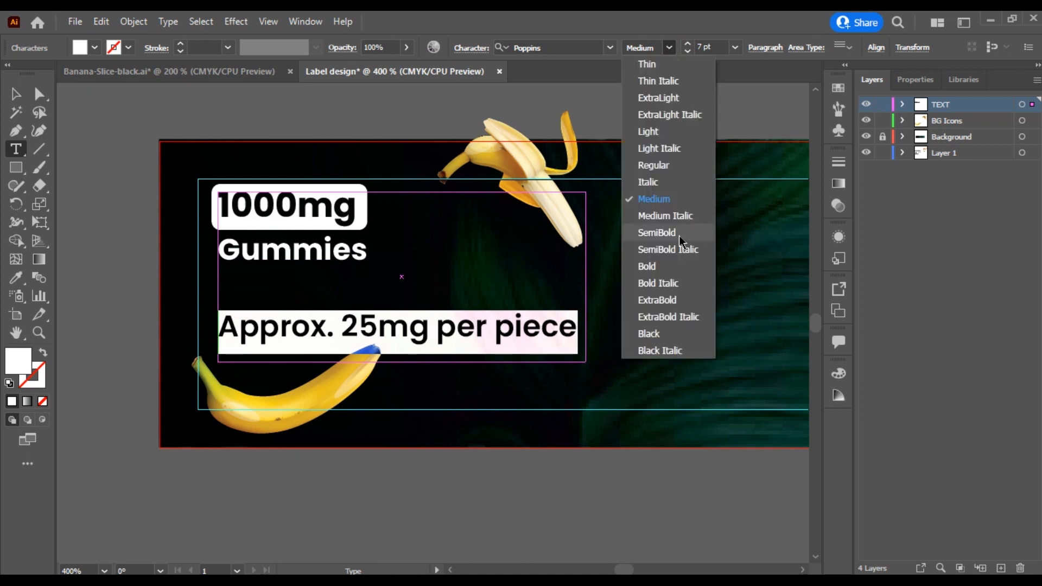
pyautogui.click(679, 236)
pyautogui.click(688, 52)
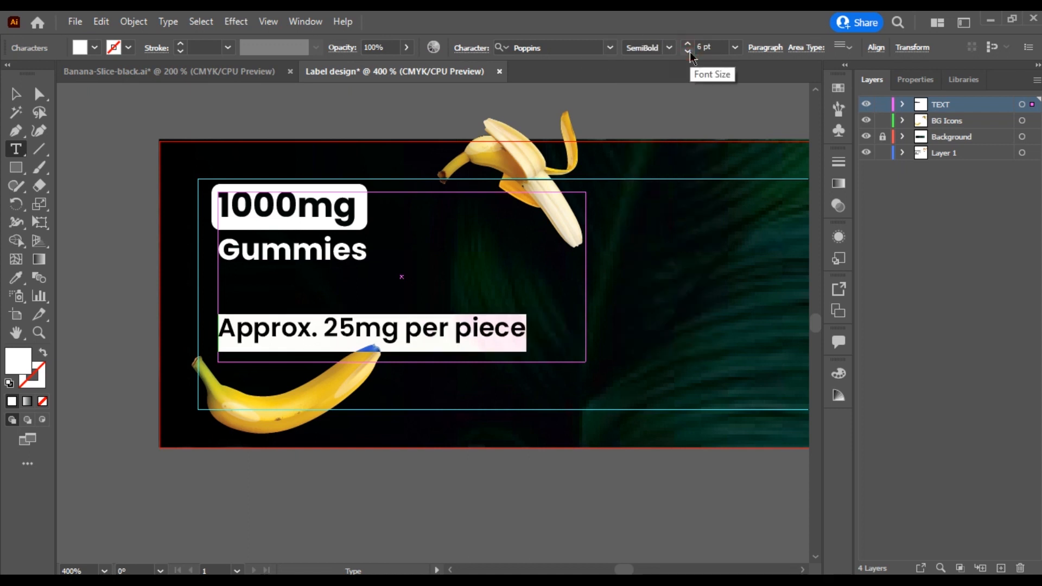
pyautogui.click(16, 94)
pyautogui.click(116, 108)
# Paste "Under 0.3% delta 9 THC" as a separate text object below the label and set its weight to Medium
pyautogui.press('t')
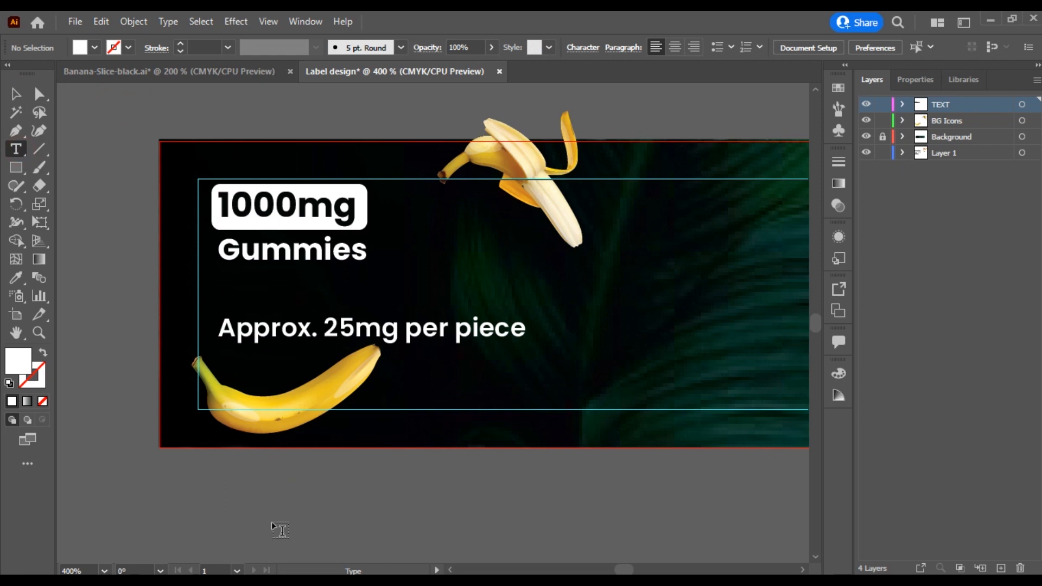
pyautogui.click(272, 495)
pyautogui.hotkey('ctrl', 'v')
pyautogui.press('Escape')
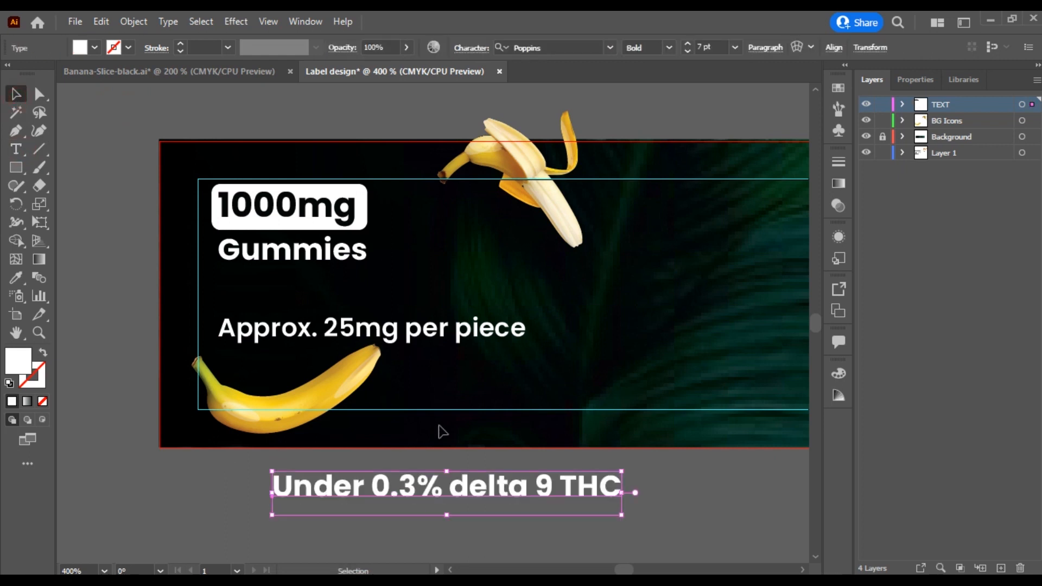
pyautogui.click(670, 48)
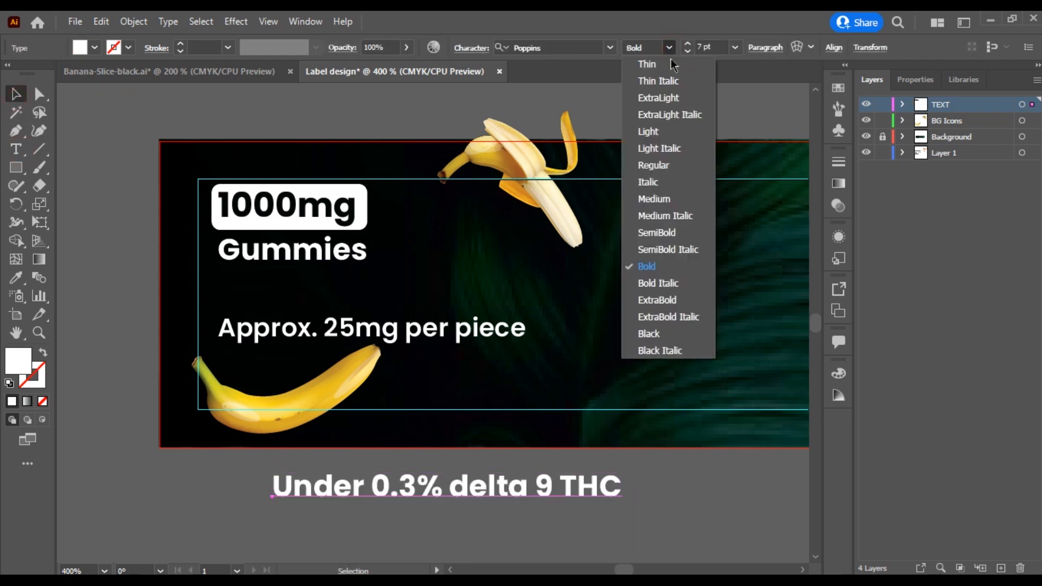
pyautogui.click(661, 200)
pyautogui.click(16, 94)
pyautogui.click(548, 462)
# Draw a horizontal line just above "Under 0.3% delta 9 THC" across its width and give it a 0.5 pt stroke
pyautogui.scroll(-3, 468, 426)
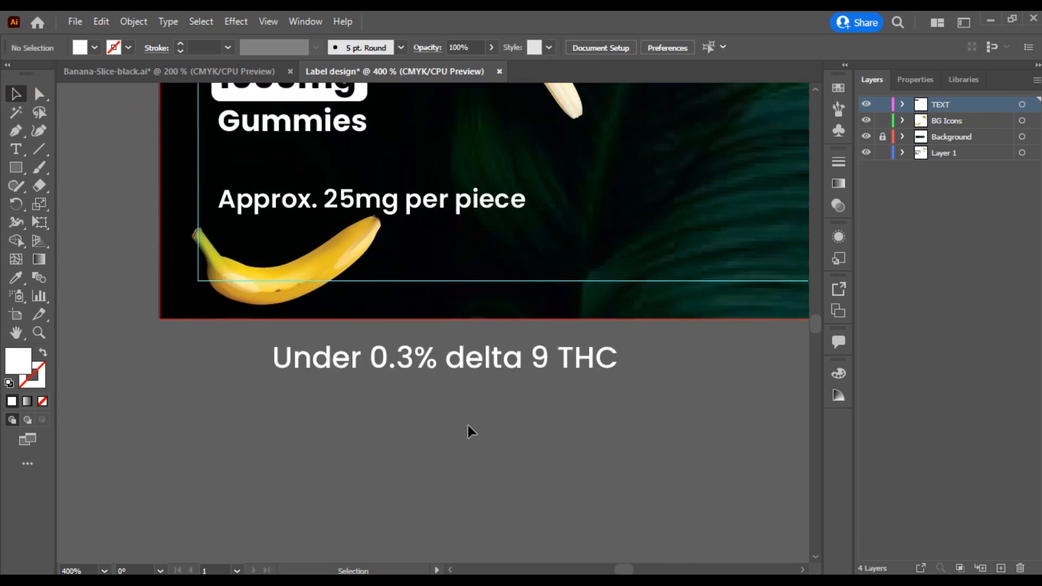
pyautogui.scroll(2, 470, 423)
pyautogui.scroll(-2, 477, 416)
pyautogui.moveTo(501, 357); pyautogui.dragTo(479, 391)
pyautogui.scroll(1, 479, 391)
pyautogui.moveTo(478, 391); pyautogui.dragTo(463, 365)
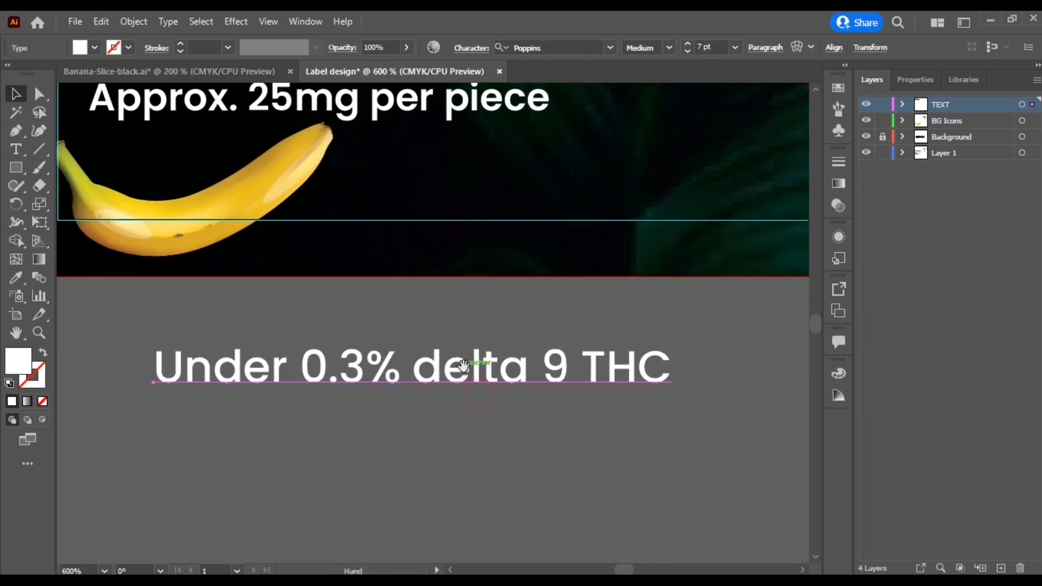
pyautogui.press('\\')
pyautogui.moveTo(156, 329); pyautogui.dragTo(670, 330)
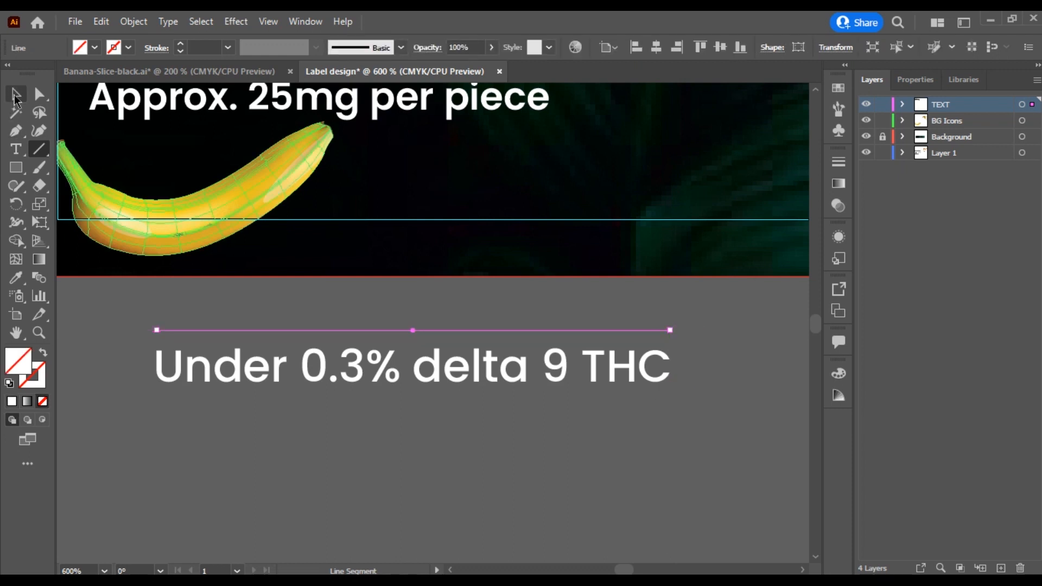
pyautogui.press('v')
pyautogui.click(181, 44)
pyautogui.click(180, 44)
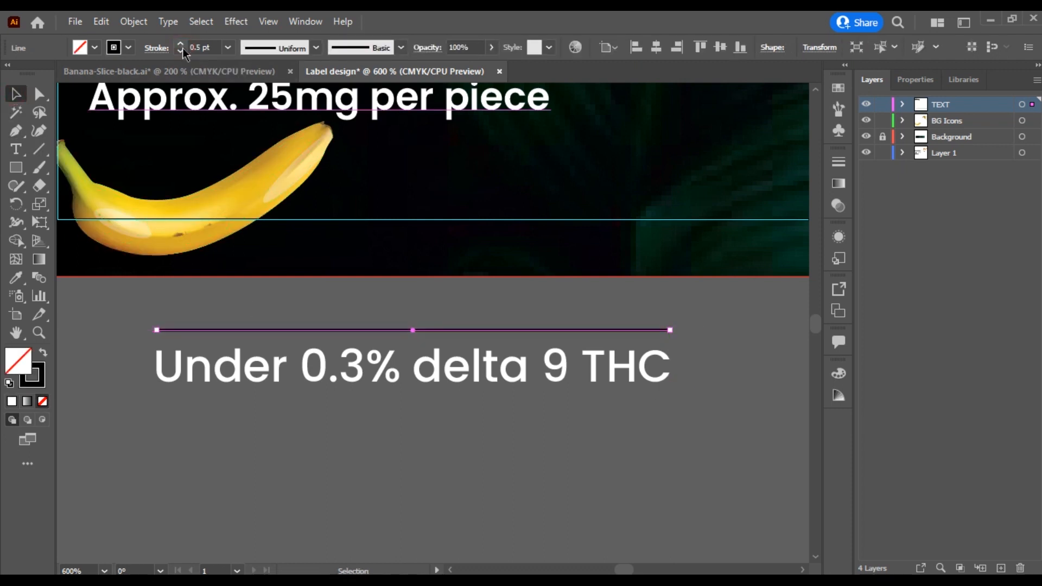
# Duplicate the line to just below "Under 0.3% delta 9 THC" and select both lines
pyautogui.click(398, 339)
pyautogui.moveTo(405, 331); pyautogui.dragTo(412, 404)
pyautogui.moveTo(144, 319); pyautogui.dragTo(261, 429)
pyautogui.click(314, 451)
pyautogui.scroll(-1, 314, 450)
pyautogui.click(349, 372)
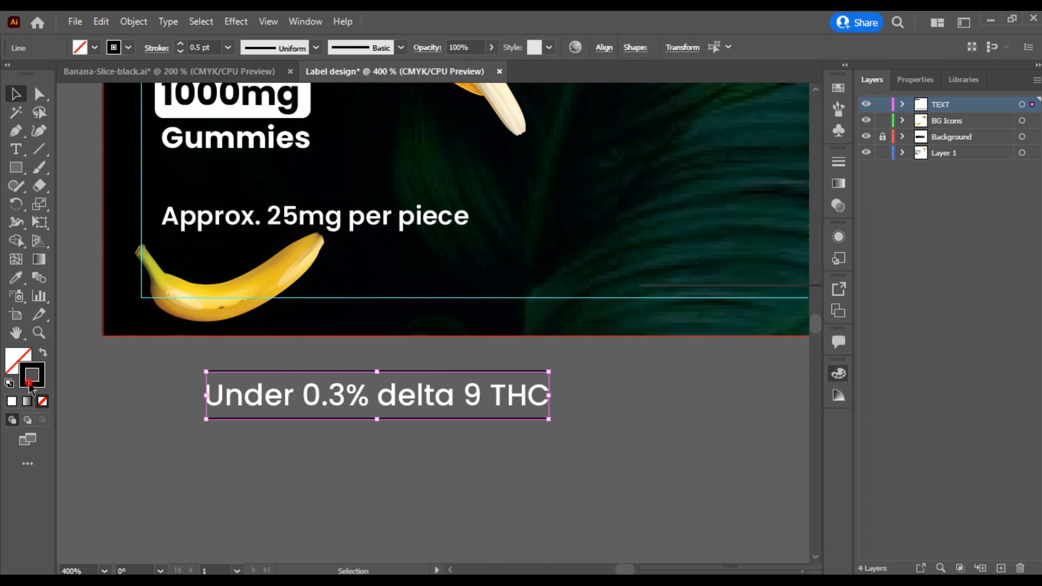
# Change the stroke colour of both ruled lines around "Under 0.3% delta 9 THC" to white
pyautogui.doubleClick(30, 383)
pyautogui.moveTo(700, 132); pyautogui.dragTo(685, 111)
pyautogui.click(1034, 129)
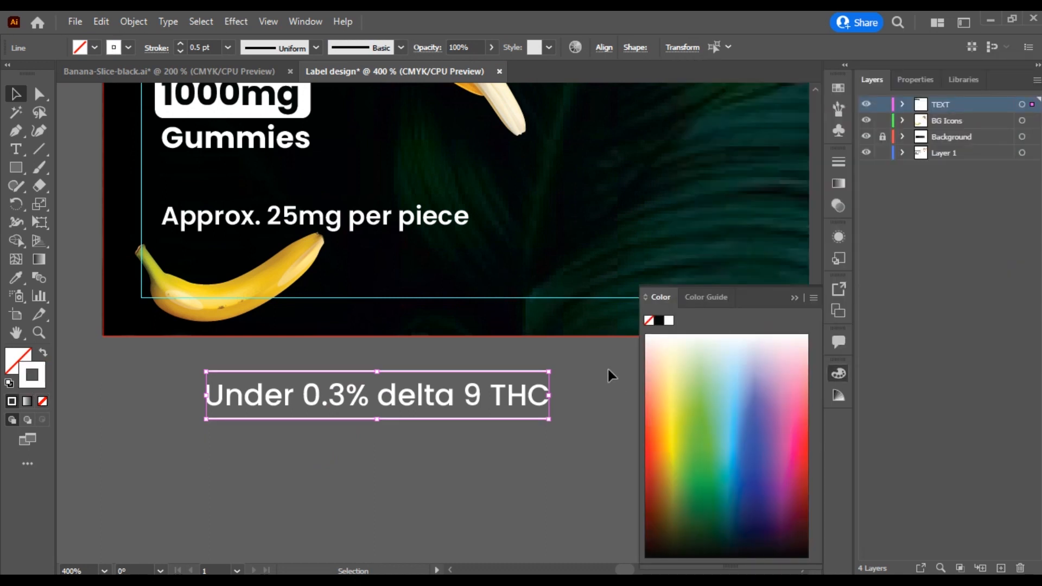
pyautogui.click(793, 298)
pyautogui.click(624, 422)
# Scale "Under 0.3% delta 9 THC" down to about 6.72 pt between its ruled lines and group the text with both lines
pyautogui.moveTo(573, 362); pyautogui.dragTo(501, 455)
pyautogui.click(502, 455)
pyautogui.click(542, 398)
pyautogui.moveTo(550, 402); pyautogui.dragTo(544, 401)
pyautogui.click(596, 477)
pyautogui.moveTo(570, 364); pyautogui.dragTo(513, 425)
pyautogui.hotkey('ctrl', 'g')
# Move the ruled "Under 0.3% delta 9 THC" group onto the label directly beneath "Approx. 25mg per piece"
pyautogui.scroll(1, 513, 426)
pyautogui.moveTo(429, 422); pyautogui.dragTo(379, 301)
pyautogui.click(344, 463)
# Isolate the ruled group, set its "Under 0.3% delta 9 THC" text to SemiBold, and exit isolation
pyautogui.scroll(1, 345, 466)
pyautogui.scroll(-2, 345, 466)
pyautogui.scroll(3, 345, 466)
pyautogui.click(309, 415)
pyautogui.doubleClick(308, 415)
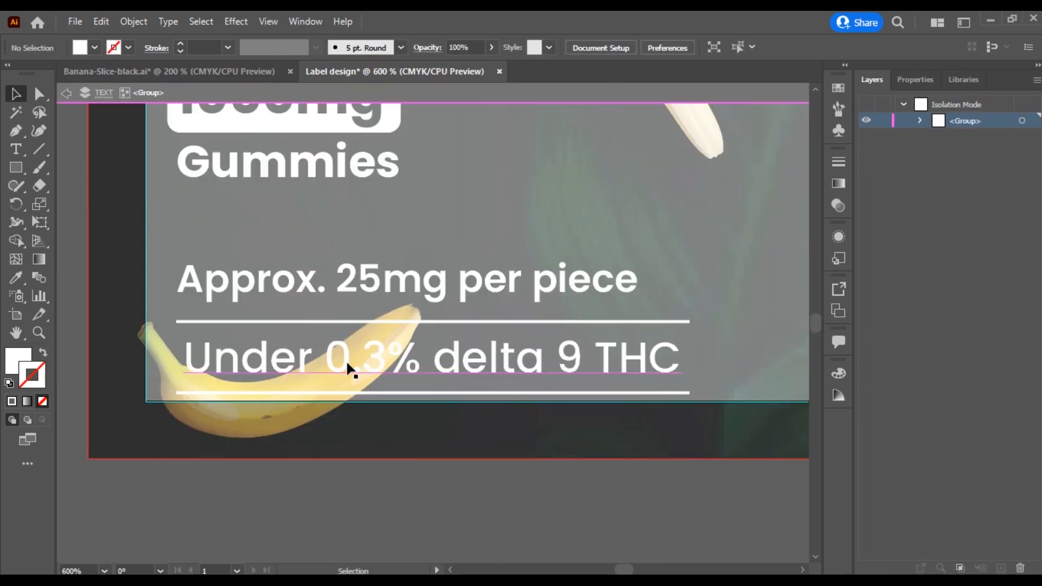
pyautogui.click(347, 360)
pyautogui.click(669, 47)
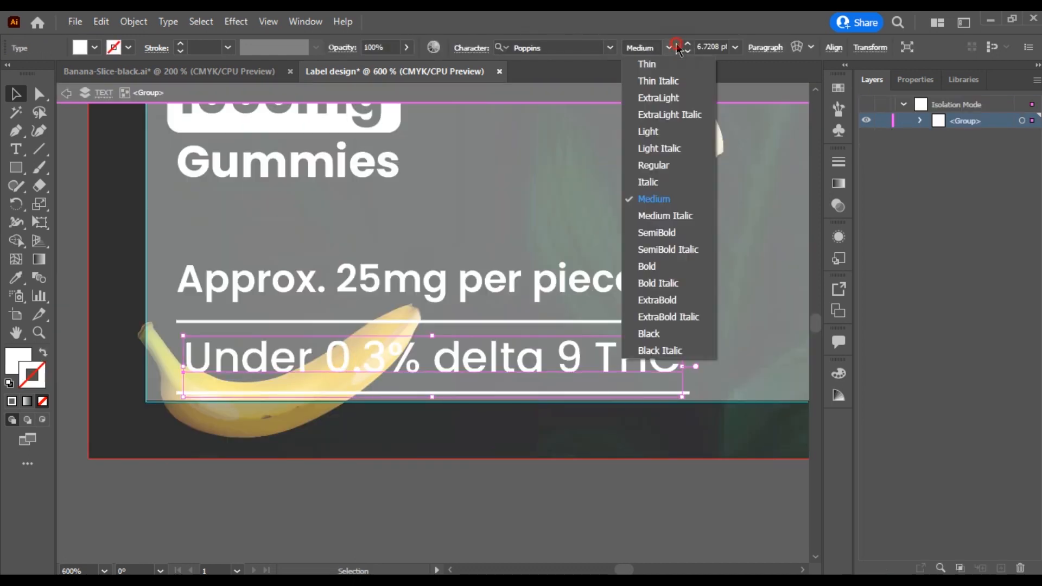
pyautogui.click(666, 233)
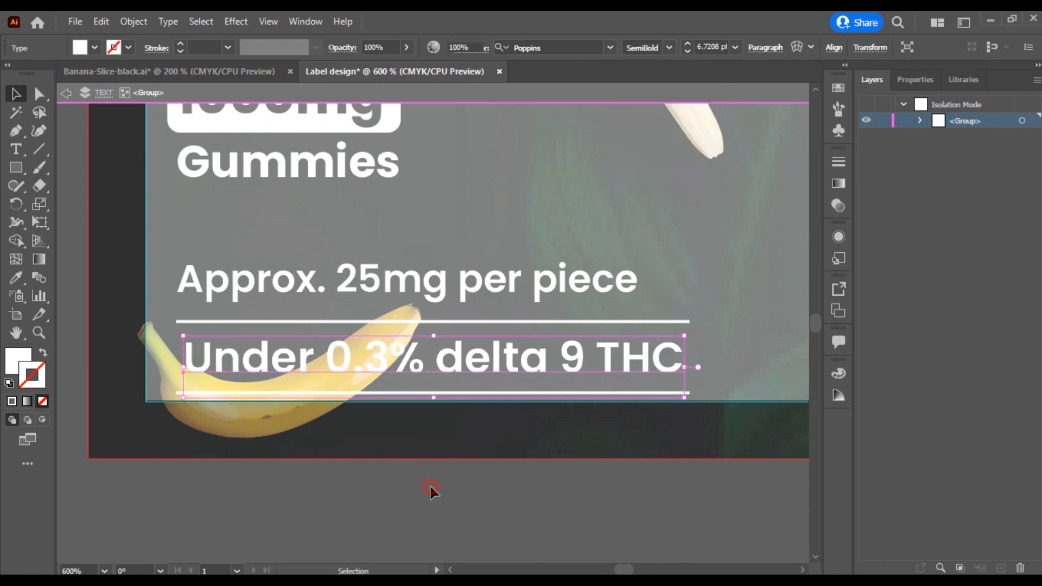
pyautogui.doubleClick(430, 490)
# Increase the "1000mg Gummies" text size to 12 pt
pyautogui.scroll(-3, 496, 496)
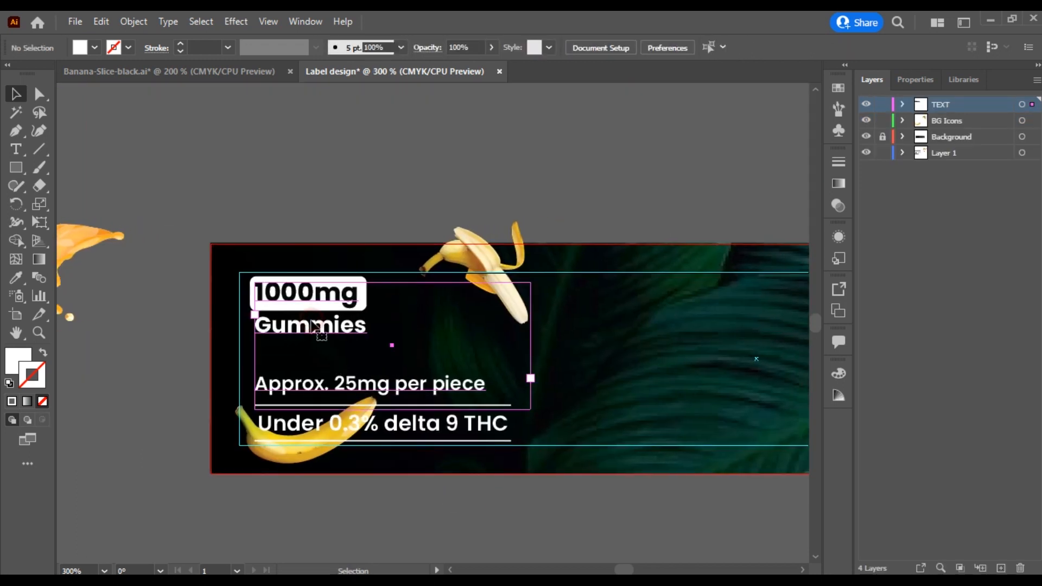
pyautogui.doubleClick(314, 325)
pyautogui.doubleClick(313, 326)
pyautogui.click(690, 47)
pyautogui.click(690, 47)
pyautogui.click(691, 46)
pyautogui.click(690, 47)
pyautogui.click(691, 46)
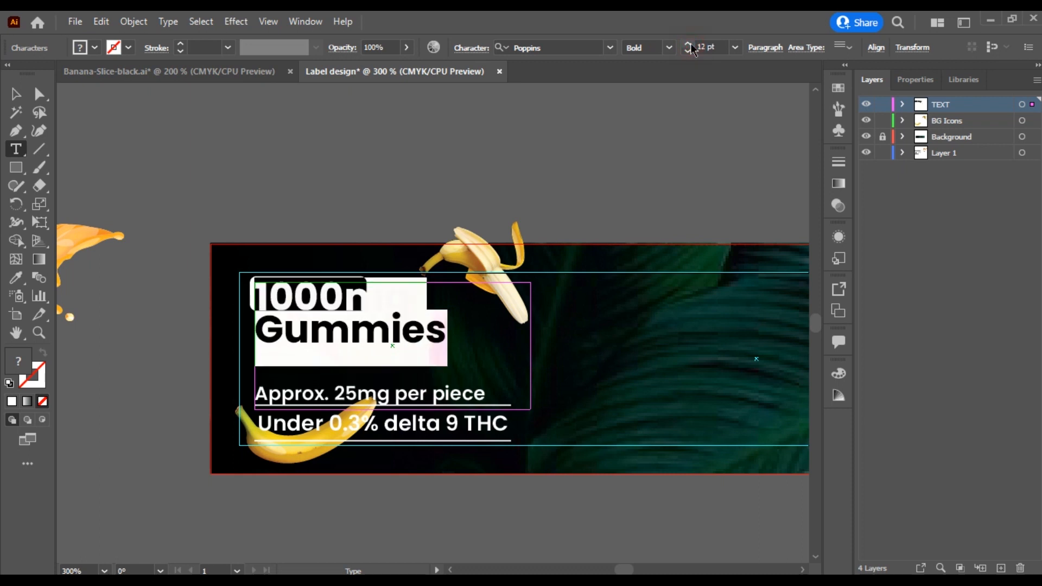
pyautogui.click(557, 107)
# Set the "Approx. 25mg per piece" line to 7 pt and deselect it
pyautogui.moveTo(491, 396); pyautogui.dragTo(279, 389)
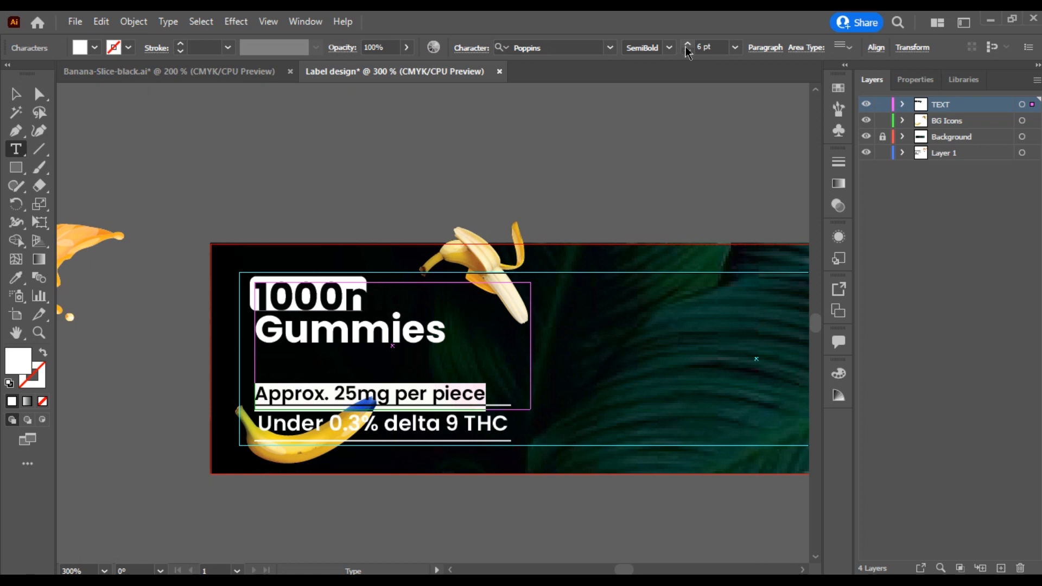
pyautogui.click(688, 46)
pyautogui.click(15, 94)
pyautogui.click(267, 158)
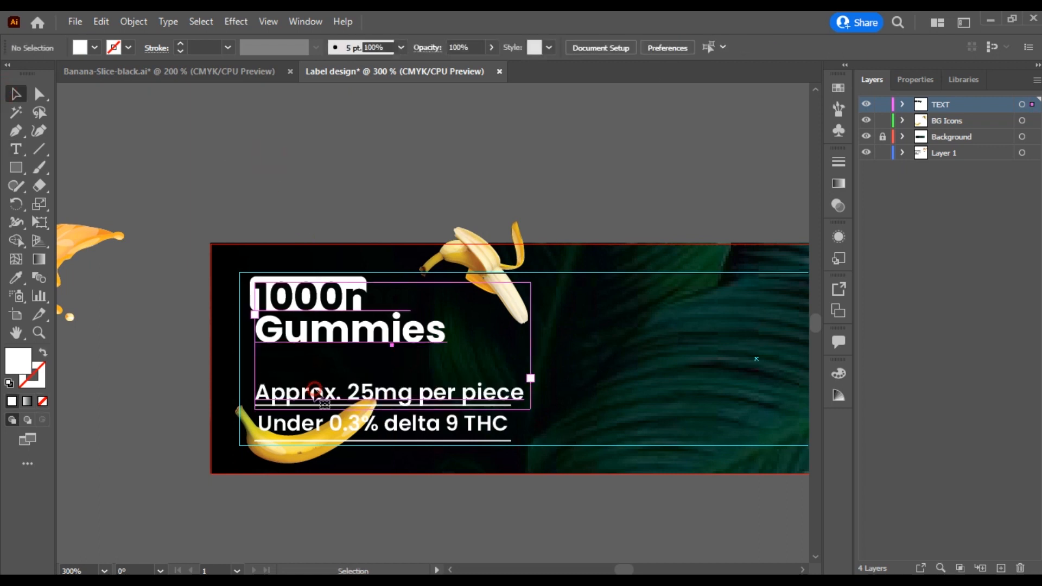
# Cut the "Approx. 25mg per piece" line out of the text block and shrink the frame around "1000mg Gummies"
pyautogui.doubleClick(311, 393)
pyautogui.moveTo(260, 394); pyautogui.dragTo(540, 389)
pyautogui.hotkey('ctrl', 'x')
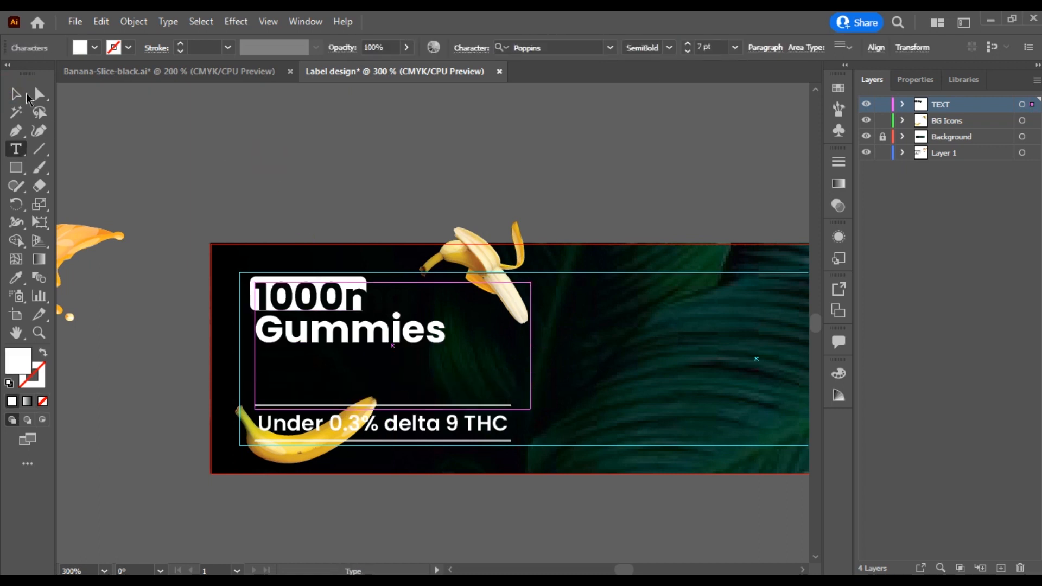
pyautogui.click(21, 96)
pyautogui.moveTo(383, 409); pyautogui.dragTo(382, 350)
pyautogui.moveTo(530, 316); pyautogui.dragTo(457, 337)
pyautogui.press('t')
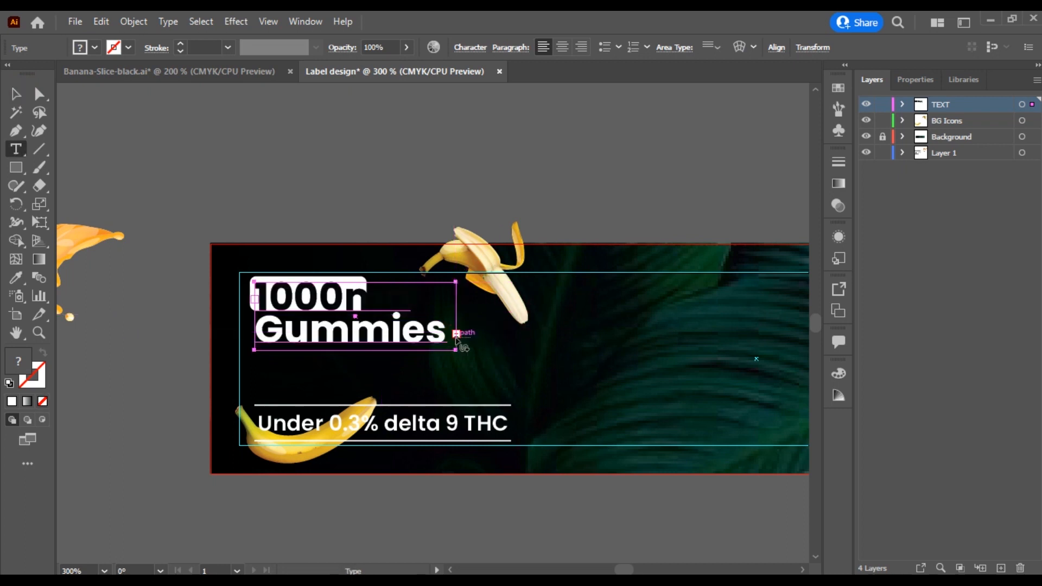
pyautogui.scroll(-1, 458, 291)
pyautogui.scroll(1, 458, 330)
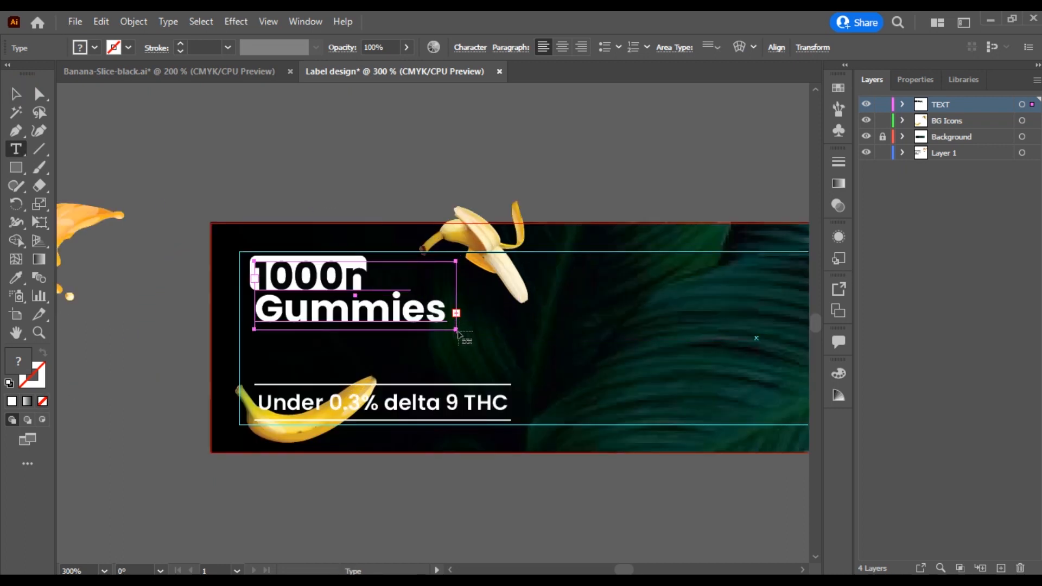
pyautogui.click(457, 331)
pyautogui.hotkey('ctrl', 'z')
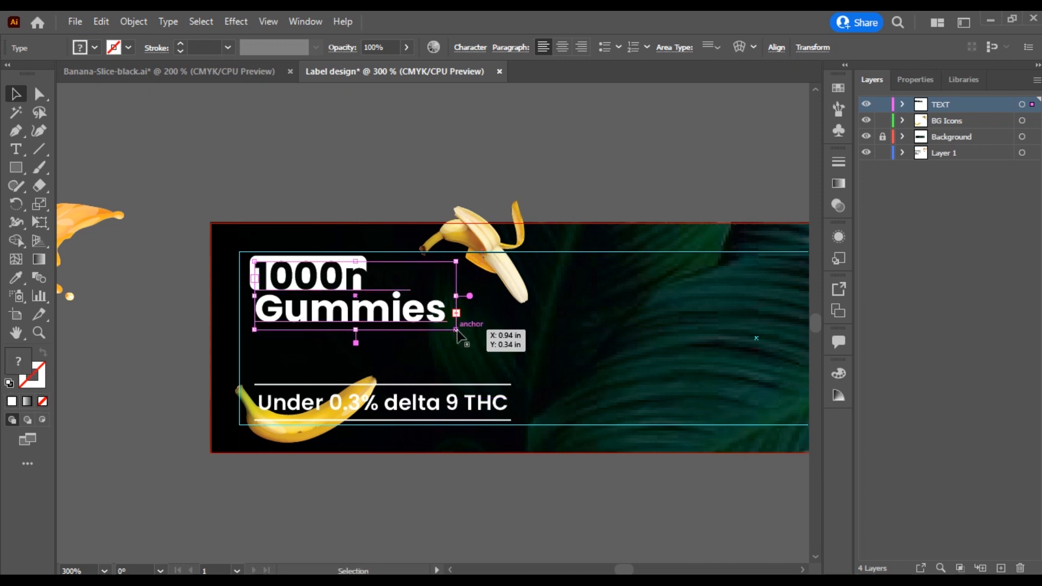
pyautogui.moveTo(456, 329); pyautogui.dragTo(650, 520)
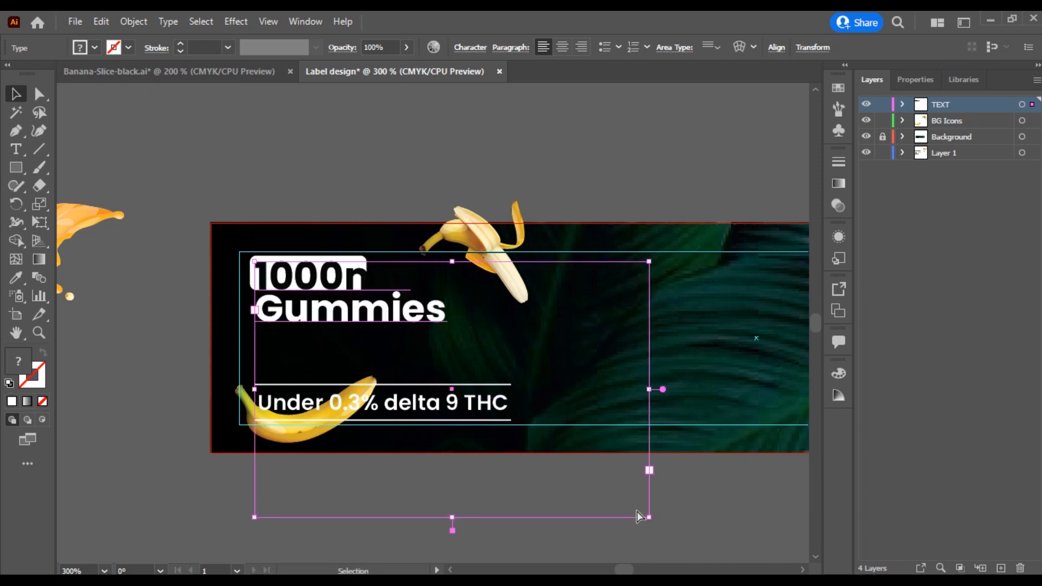
pyautogui.hotkey('ctrl', 'z')
# Paste "Approx. 25mg per piece" as a separate text object and place it between "Gummies" and the upper ruled line
pyautogui.click(152, 127)
pyautogui.press('t')
pyautogui.click(170, 168)
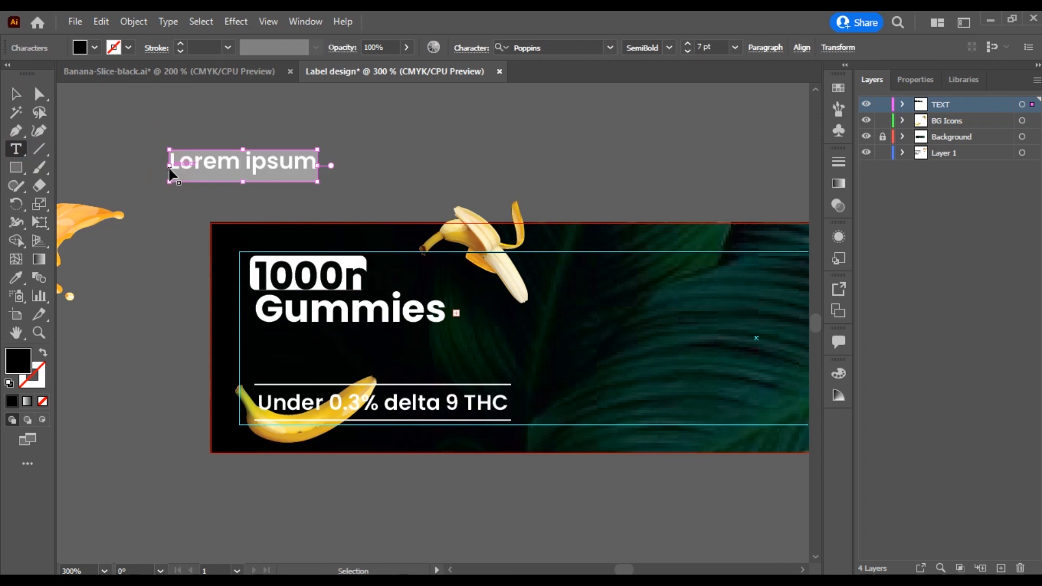
pyautogui.hotkey('ctrl', 'v')
pyautogui.press('Escape')
pyautogui.moveTo(267, 166); pyautogui.dragTo(353, 368)
pyautogui.click(309, 338)
# Enlarge the white highlight box so it sits behind both "1000mg" and "Gummies"
pyautogui.scroll(2, 299, 300)
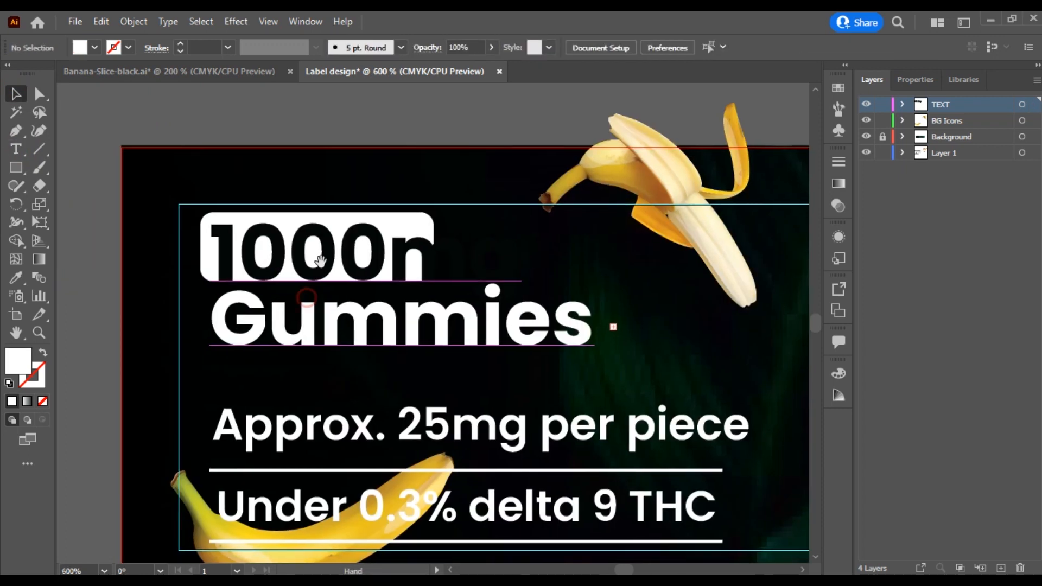
pyautogui.moveTo(305, 298); pyautogui.dragTo(318, 267)
pyautogui.click(384, 186)
pyautogui.moveTo(444, 214); pyautogui.dragTo(632, 329)
# Change the fill of the word "Gummies" to black (000000) and deselect the text
pyautogui.doubleClick(454, 294)
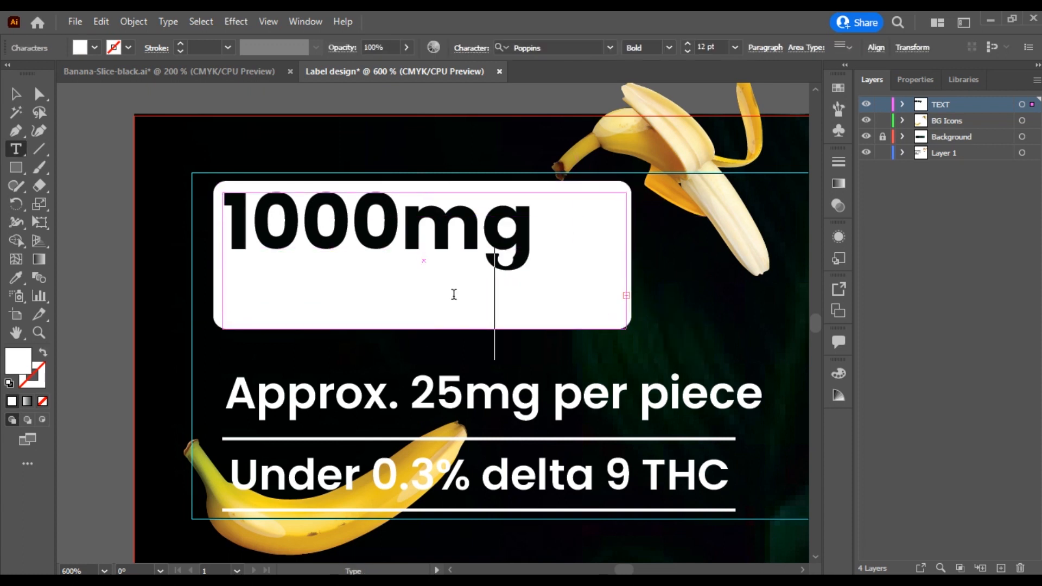
pyautogui.doubleClick(449, 294)
pyautogui.doubleClick(10, 361)
pyautogui.write('000000')
pyautogui.press('Return')
pyautogui.press('Escape')
pyautogui.click(110, 120)
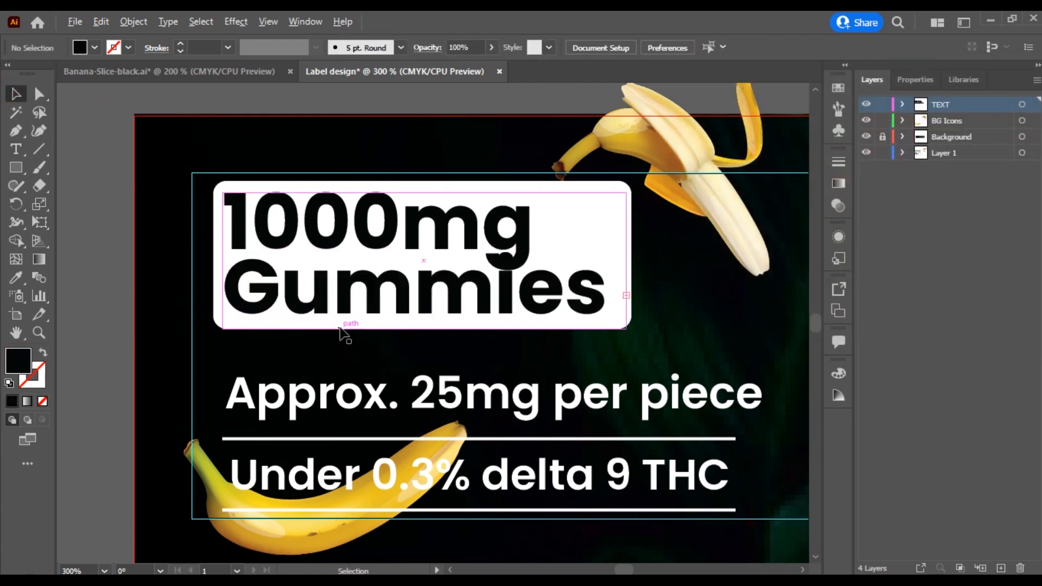
# Round the corners of the white highlight box slightly more and deselect it
pyautogui.hotkey('ctrl', '-')
pyautogui.hotkey('ctrl', '-')
pyautogui.click(470, 256)
pyautogui.moveTo(492, 221)
pyautogui.mouseDown()
pyautogui.moveTo(479, 226)
pyautogui.moveTo(487, 222)
pyautogui.mouseUp()
pyautogui.click(384, 125)
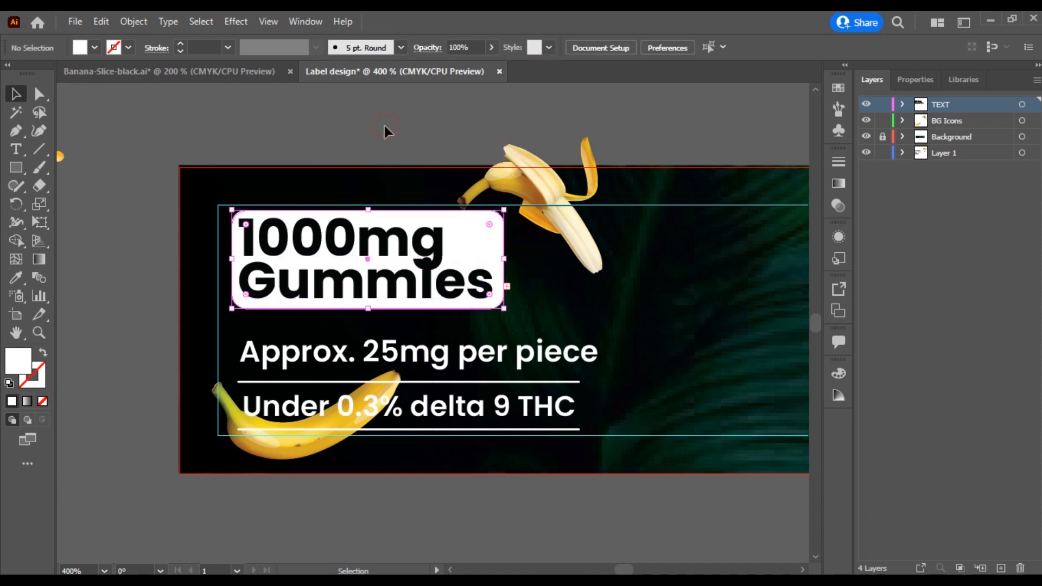
# Move "Approx. 25mg per piece" up into left alignment with "Gummies" and nudge the ruled text group up
pyautogui.moveTo(418, 354); pyautogui.dragTo(415, 347)
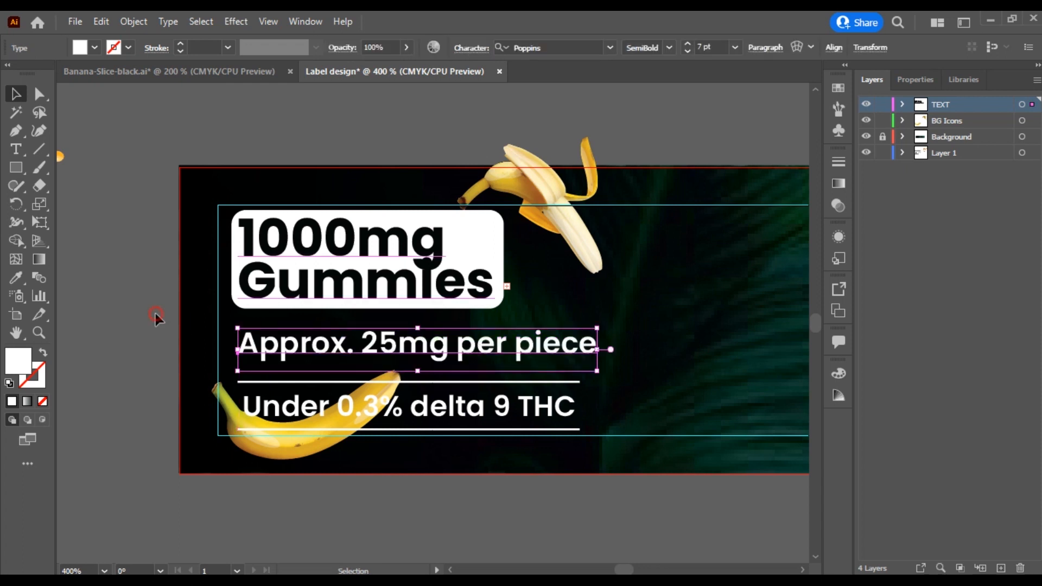
pyautogui.click(157, 318)
pyautogui.scroll(-3, 385, 383)
pyautogui.click(396, 310)
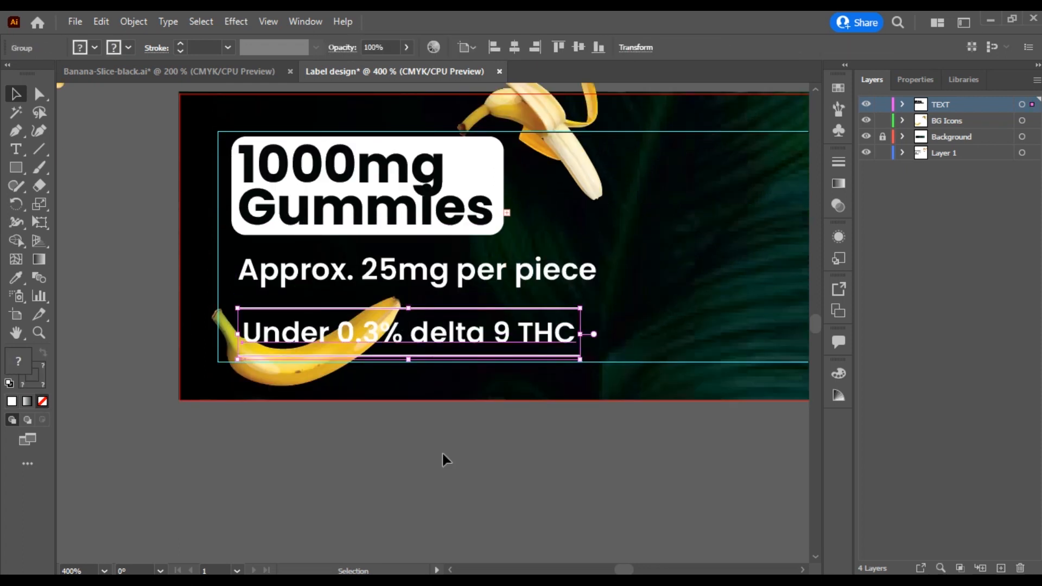
pyautogui.press('Up')
pyautogui.click(435, 470)
# Scale "Approx. 25mg per piece" down to match the width of the ruled lines
pyautogui.click(473, 276)
pyautogui.moveTo(596, 276); pyautogui.dragTo(580, 274)
pyautogui.click(493, 440)
# Add a separate two-line text object reading "Banana Slices" on the empty area below the label
pyautogui.scroll(-2, 493, 439)
pyautogui.moveTo(533, 447); pyautogui.dragTo(349, 435)
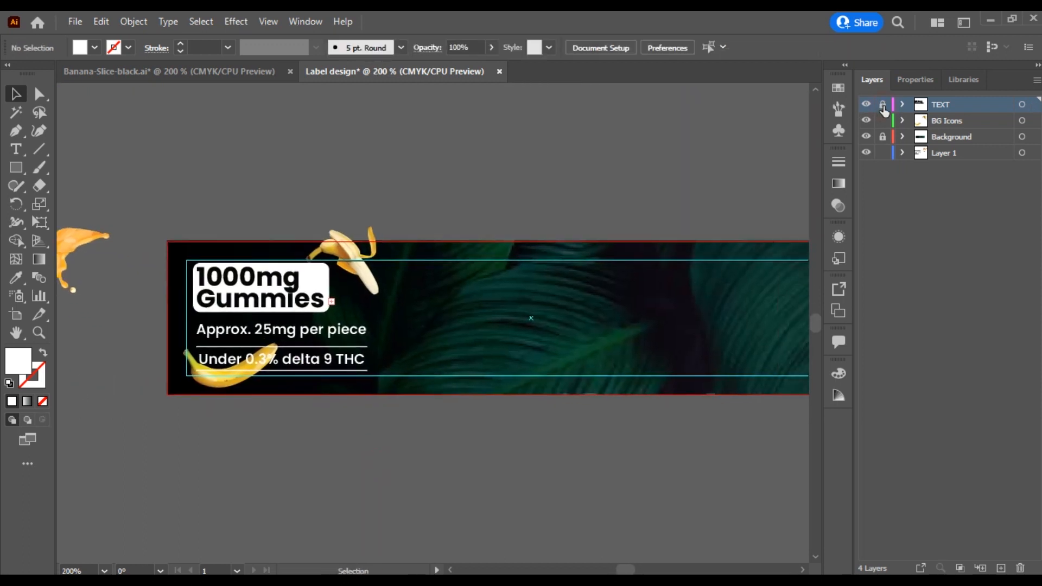
pyautogui.moveTo(542, 176); pyautogui.dragTo(530, 179)
pyautogui.moveTo(469, 315); pyautogui.dragTo(590, 257)
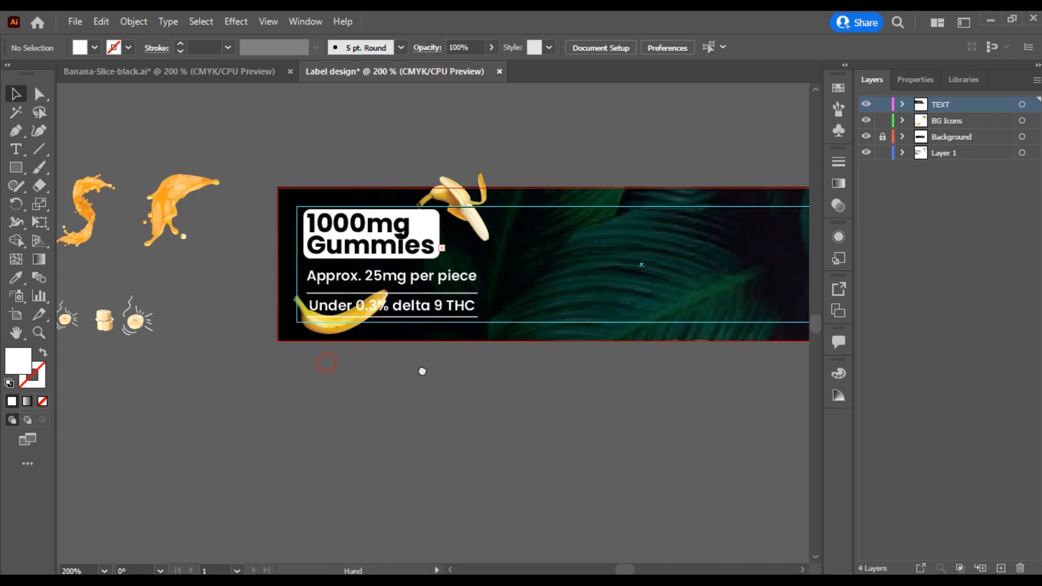
pyautogui.moveTo(285, 357); pyautogui.dragTo(78, 317)
pyautogui.press('t')
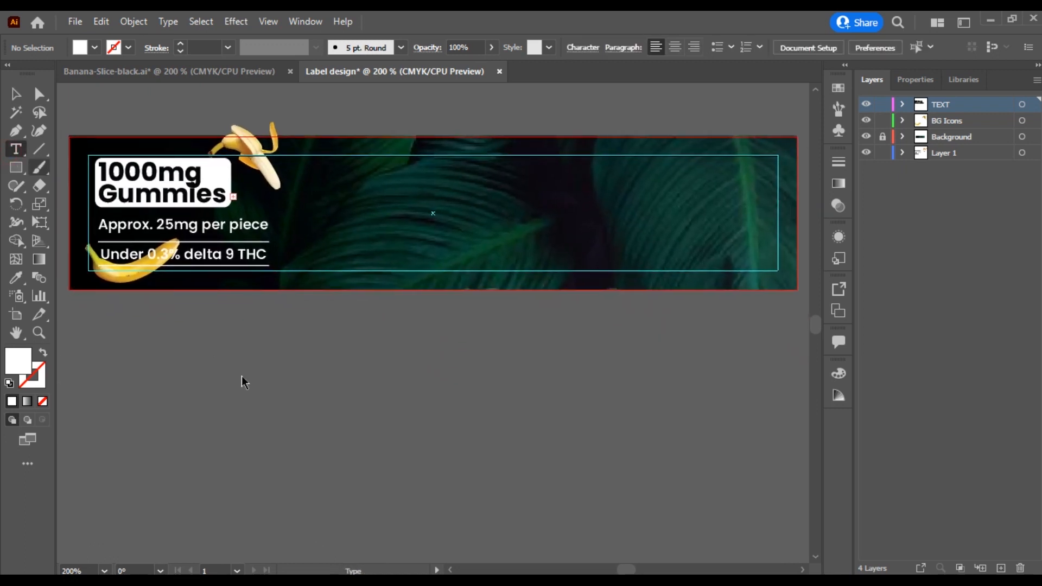
pyautogui.click(258, 413)
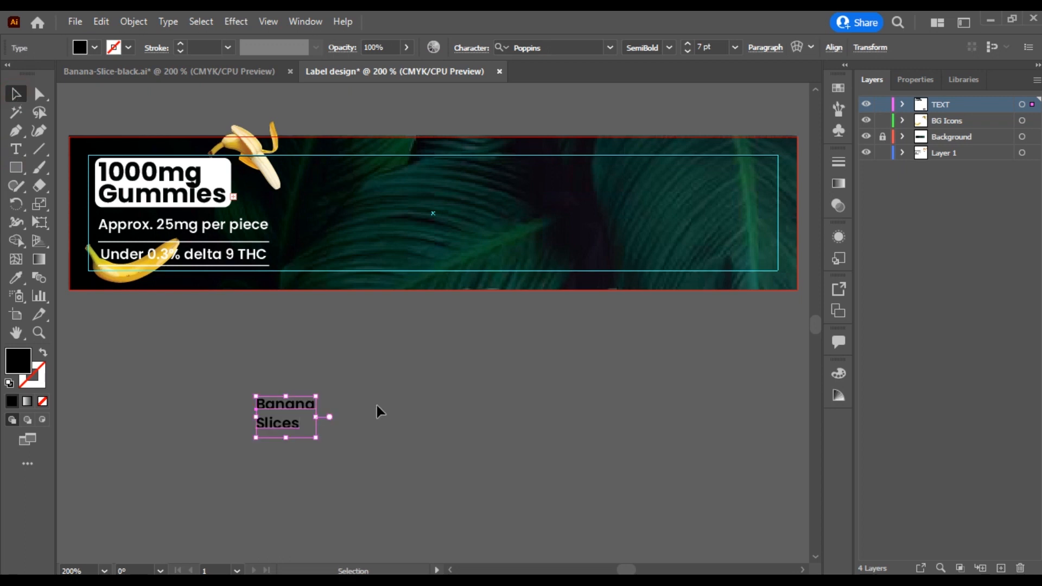
# Centre-align the "Banana Slices" text and scale it up to about 23.4 pt
pyautogui.click(917, 80)
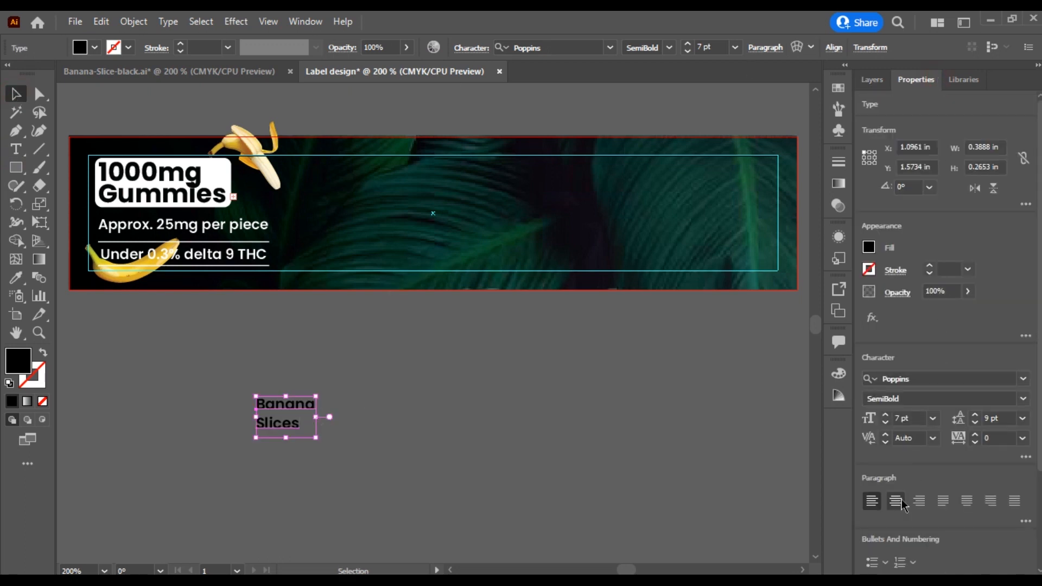
pyautogui.moveTo(286, 417); pyautogui.dragTo(470, 412)
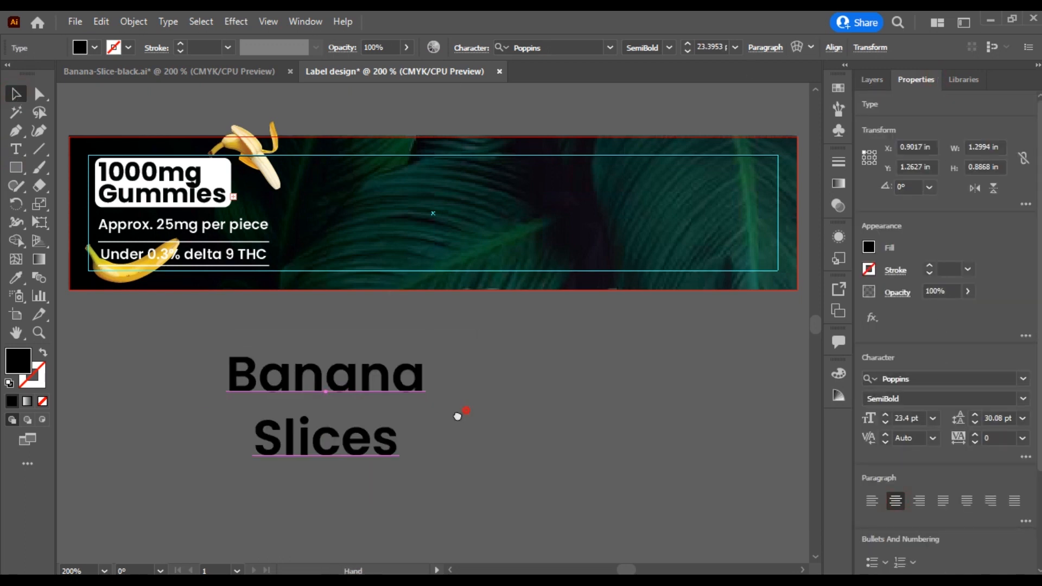
# Browse the fonts for the "Banana Slices" text and apply Gill Sans MT Ext Condensed Bold
pyautogui.click(611, 48)
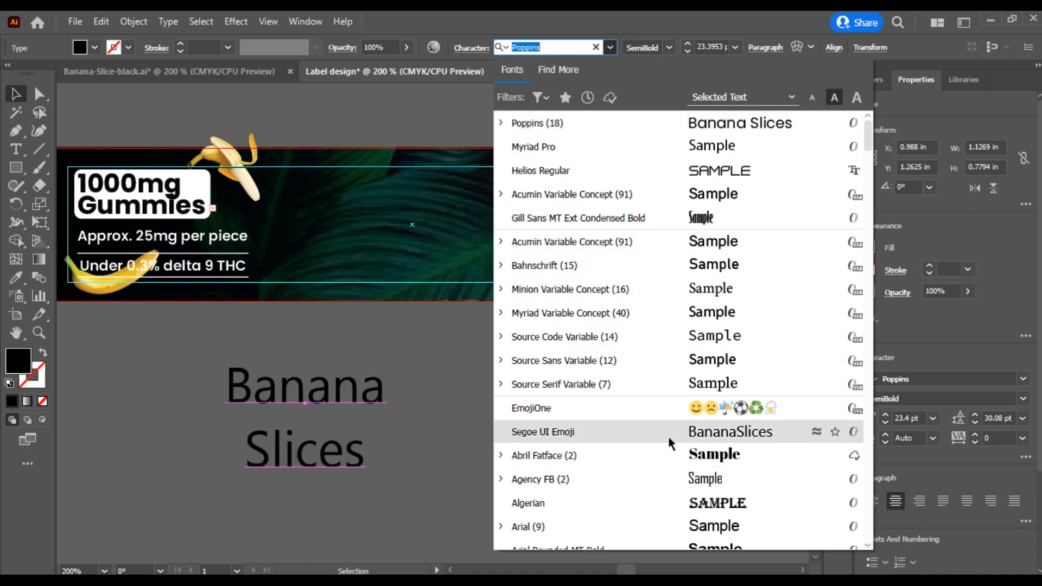
pyautogui.scroll(-4, 674, 458)
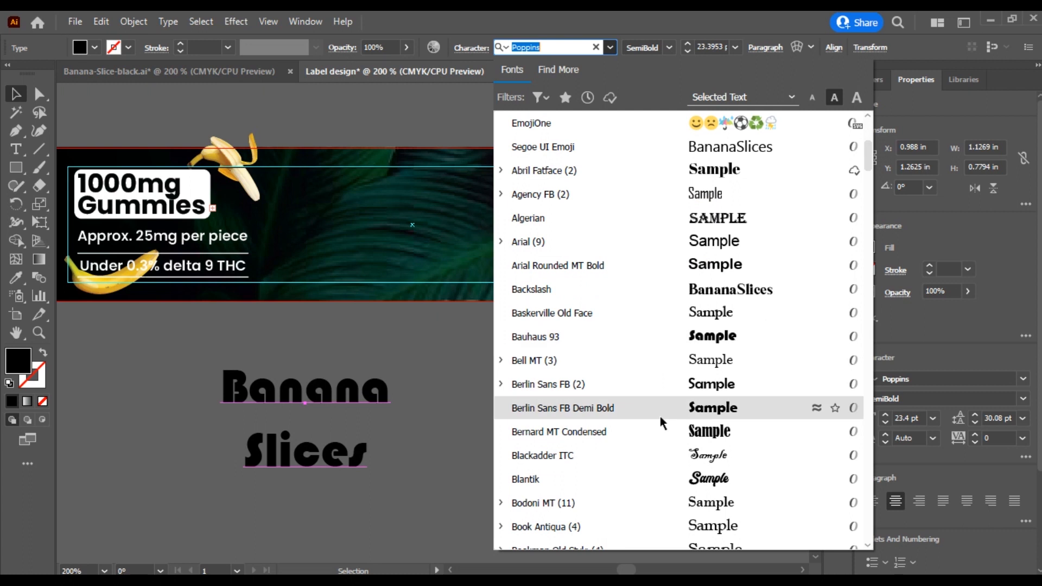
pyautogui.scroll(-5, 656, 274)
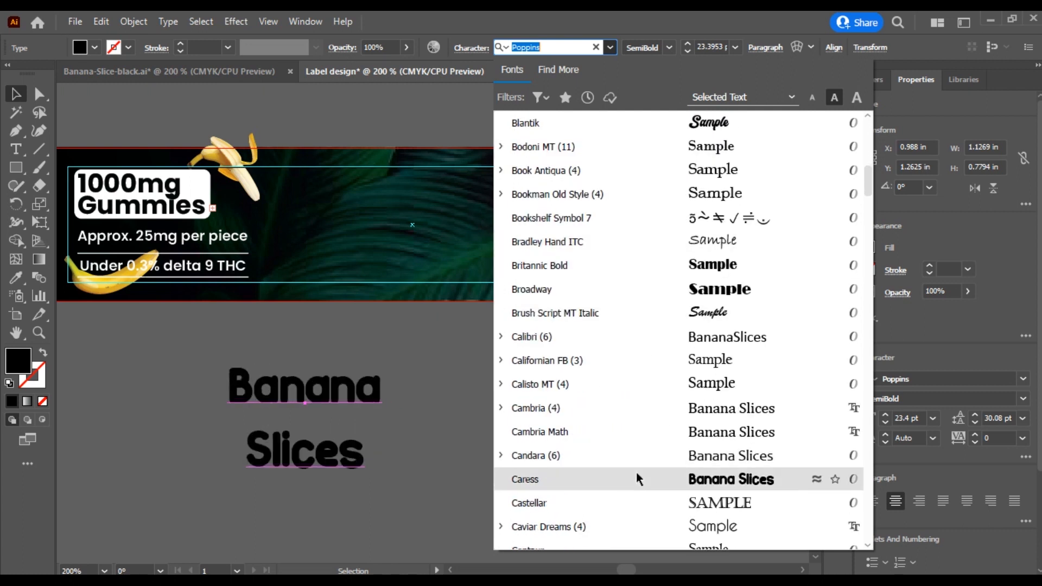
pyautogui.scroll(-1, 636, 470)
pyautogui.scroll(-5, 636, 472)
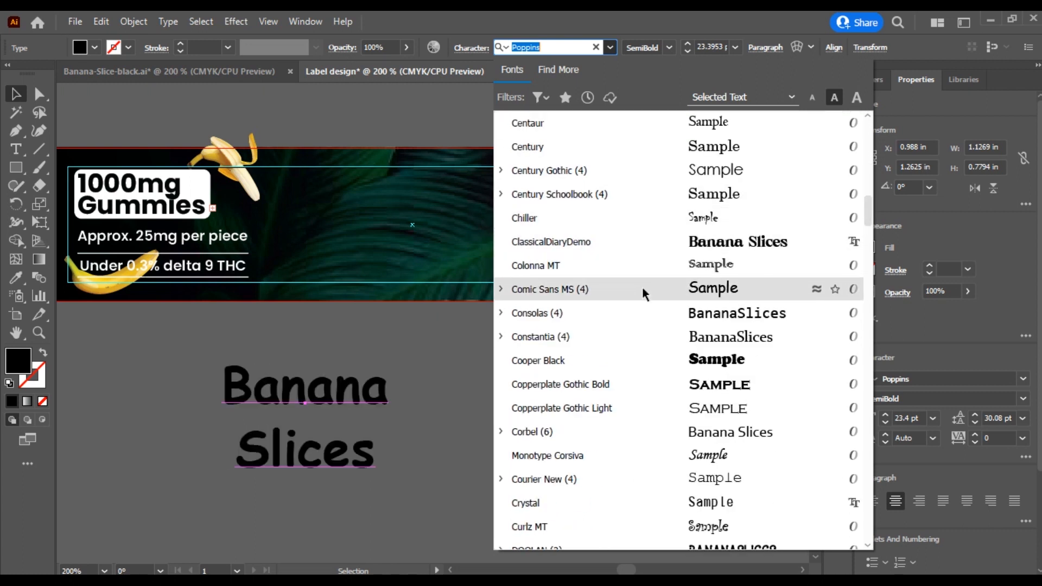
pyautogui.scroll(-4, 661, 299)
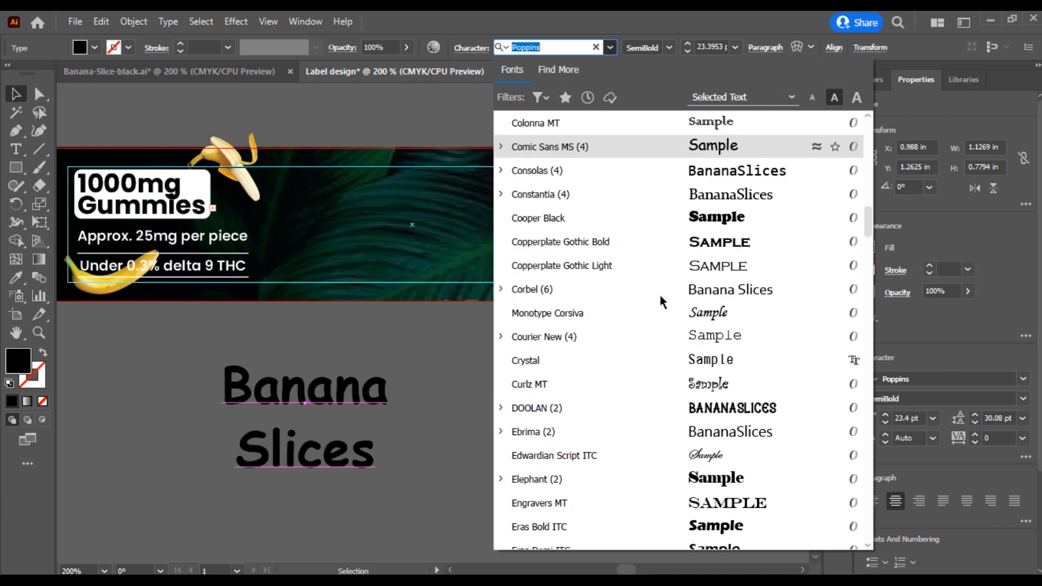
pyautogui.scroll(-4, 661, 302)
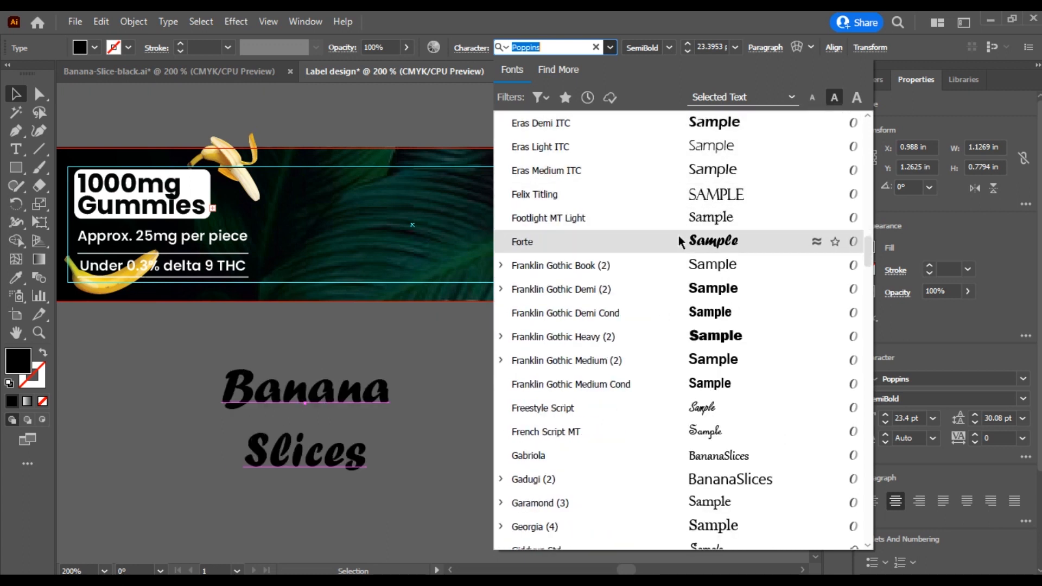
pyautogui.scroll(-5, 662, 423)
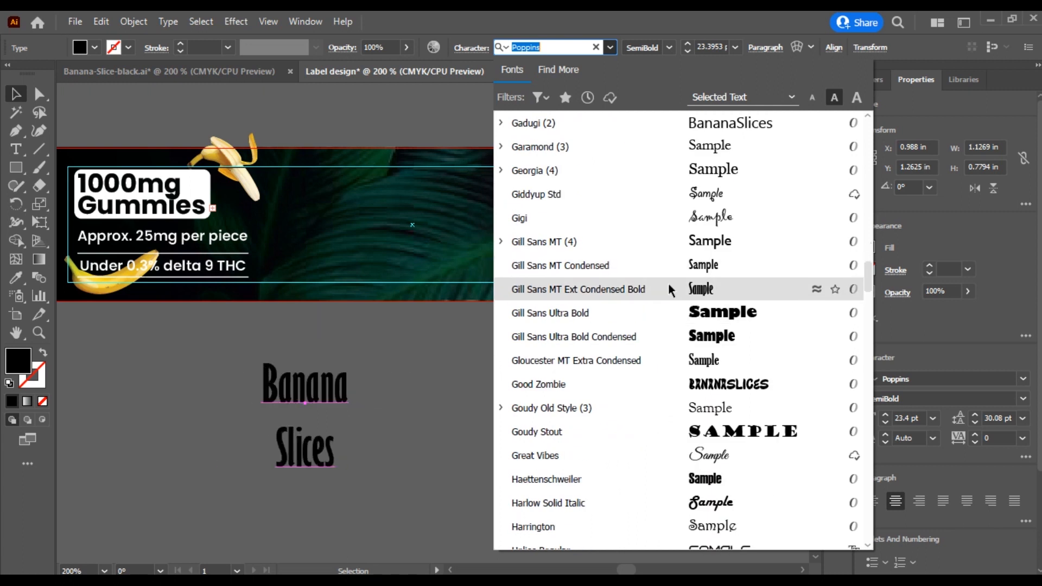
pyautogui.scroll(-5, 667, 290)
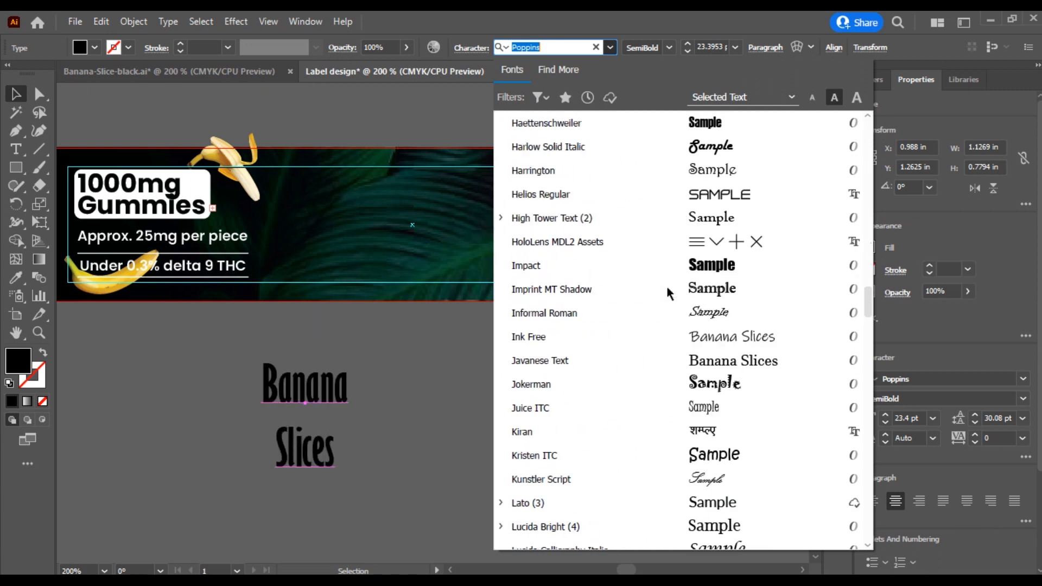
pyautogui.scroll(-8, 663, 418)
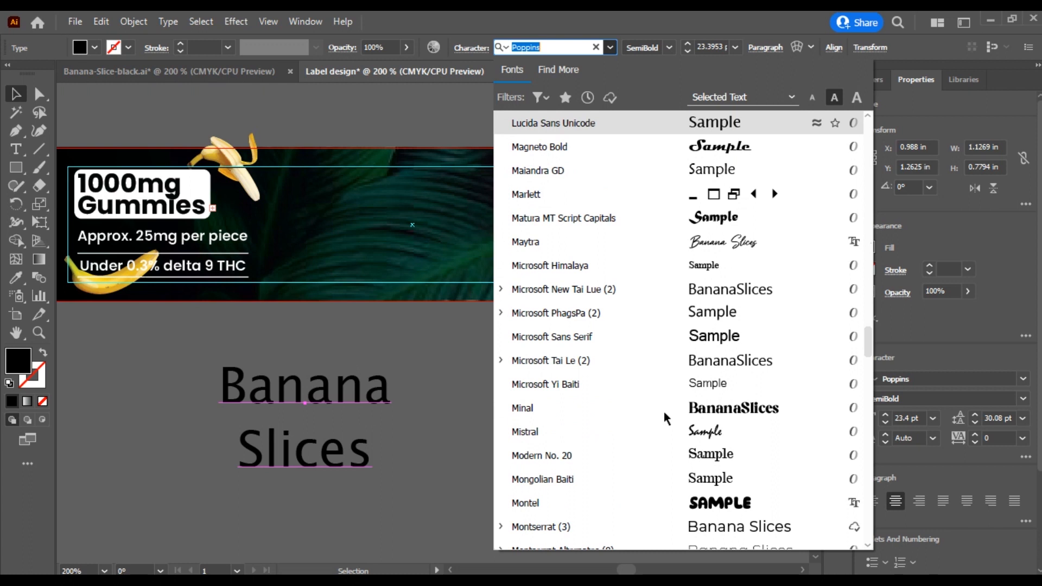
pyautogui.scroll(-3, 677, 262)
pyautogui.scroll(20, 689, 454)
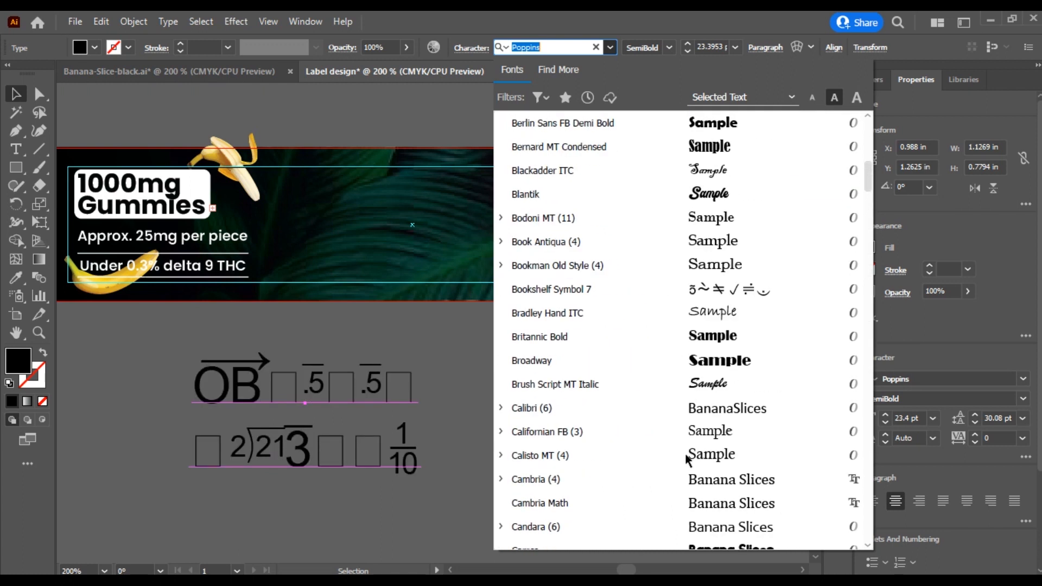
pyautogui.scroll(9, 688, 458)
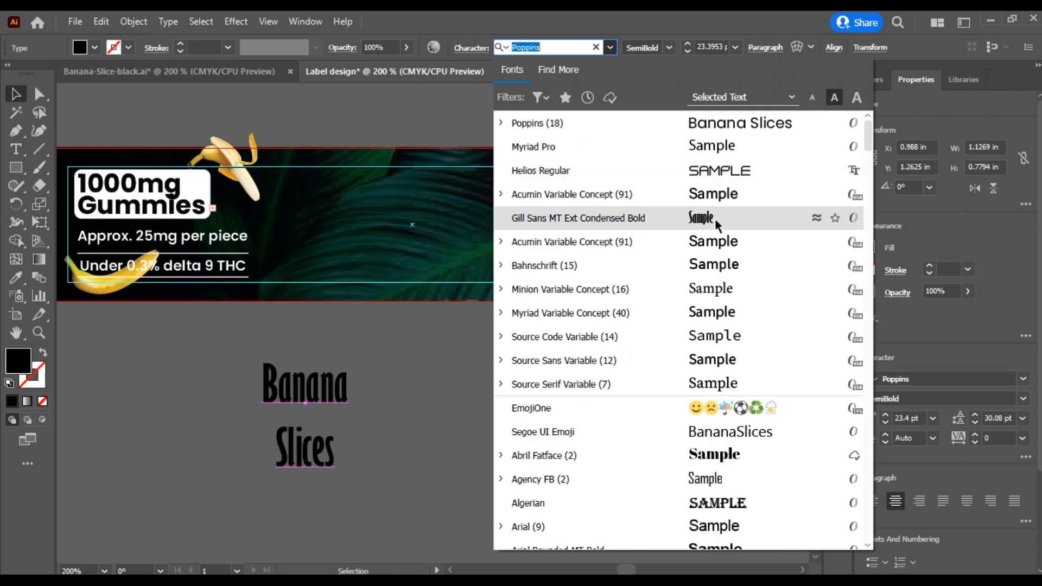
pyautogui.click(706, 218)
# Scale the "Banana Slices" text up to about 38.3 pt and tighten its line spacing
pyautogui.moveTo(348, 419); pyautogui.dragTo(404, 419)
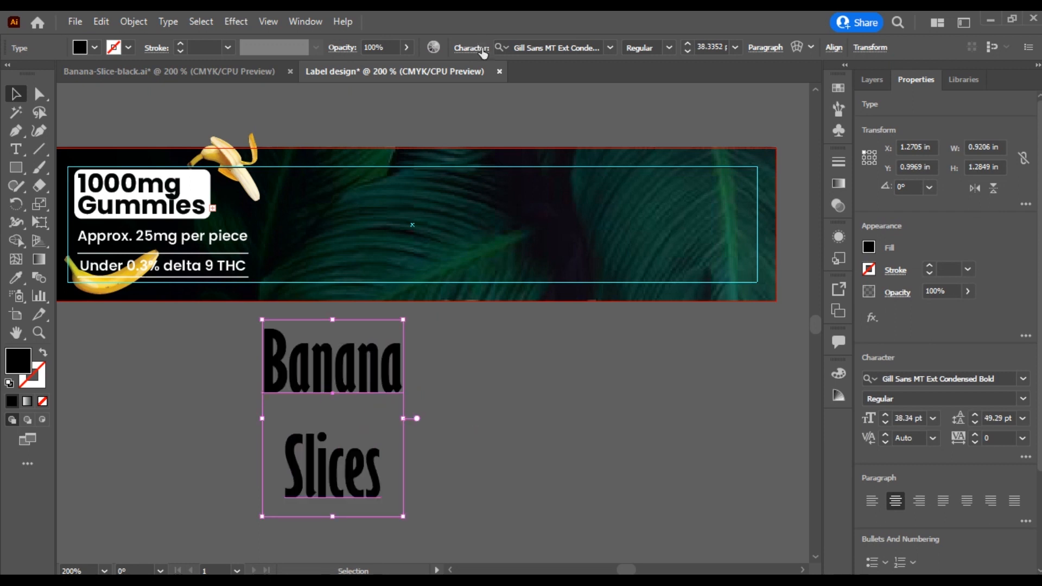
pyautogui.click(974, 423)
pyautogui.click(645, 408)
# Fill the "Banana Slices" text with white (ffffff)
pyautogui.click(347, 374)
pyautogui.doubleClick(18, 361)
pyautogui.write('ffffff')
pyautogui.press('Return')
pyautogui.click(582, 360)
pyautogui.hotkey('ctrl', '=')
pyautogui.moveTo(483, 394); pyautogui.dragTo(536, 366)
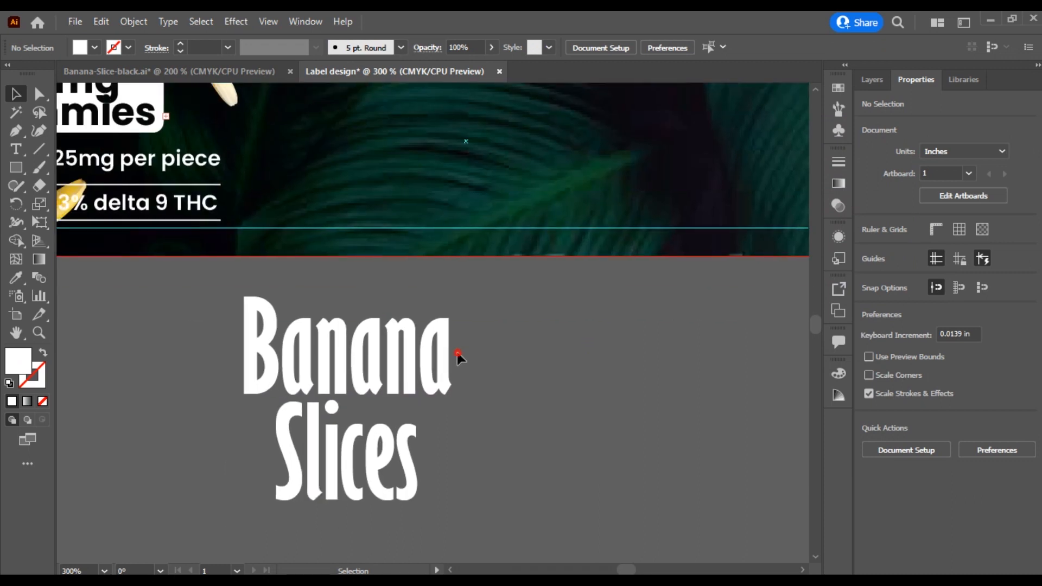
# Squash the "Banana Slices" text vertically to about 0.9 in high and reposition it just below the label
pyautogui.click(337, 302)
pyautogui.moveTo(344, 284); pyautogui.dragTo(342, 323)
pyautogui.click(512, 362)
pyautogui.moveTo(425, 375); pyautogui.dragTo(496, 326)
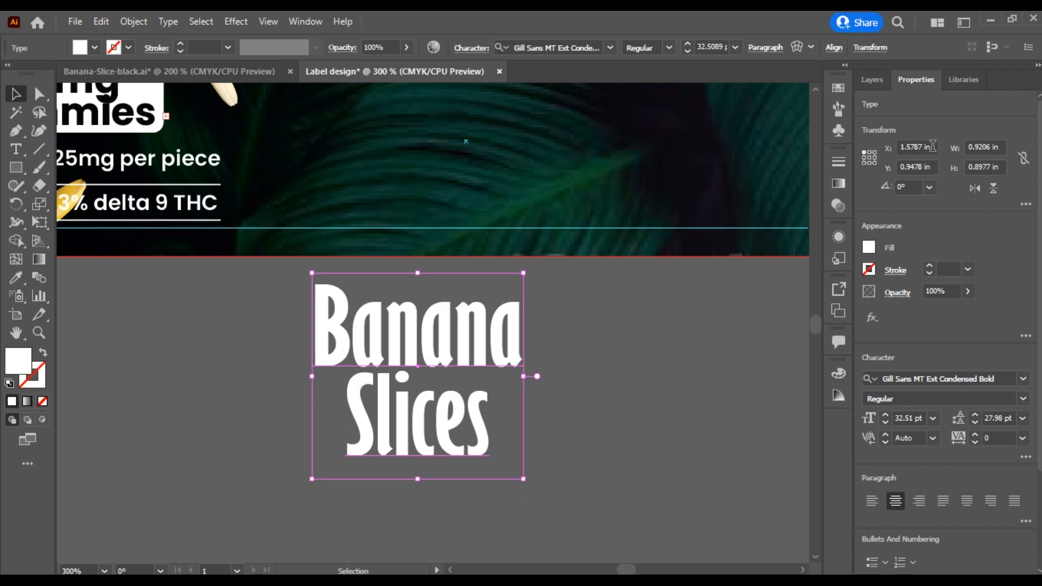
# Add a 1 pt black stroke to the "Banana Slices" text
pyautogui.click(36, 381)
pyautogui.click(658, 320)
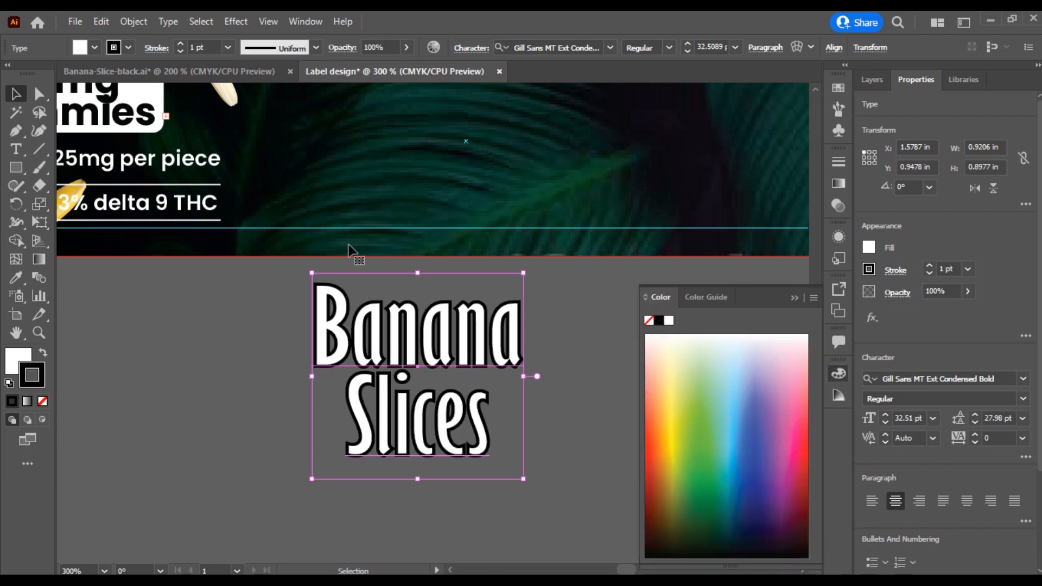
pyautogui.click(566, 317)
pyautogui.click(795, 298)
# Move the "Banana Slices" title onto the label, scale it down to about 24.4 pt and centre it horizontally on the artboard
pyautogui.scroll(-1, 588, 353)
pyautogui.moveTo(617, 344); pyautogui.dragTo(562, 441)
pyautogui.moveTo(459, 439); pyautogui.dragTo(487, 287)
pyautogui.scroll(1, 450, 307)
pyautogui.moveTo(554, 334); pyautogui.dragTo(528, 336)
pyautogui.scroll(1, 491, 350)
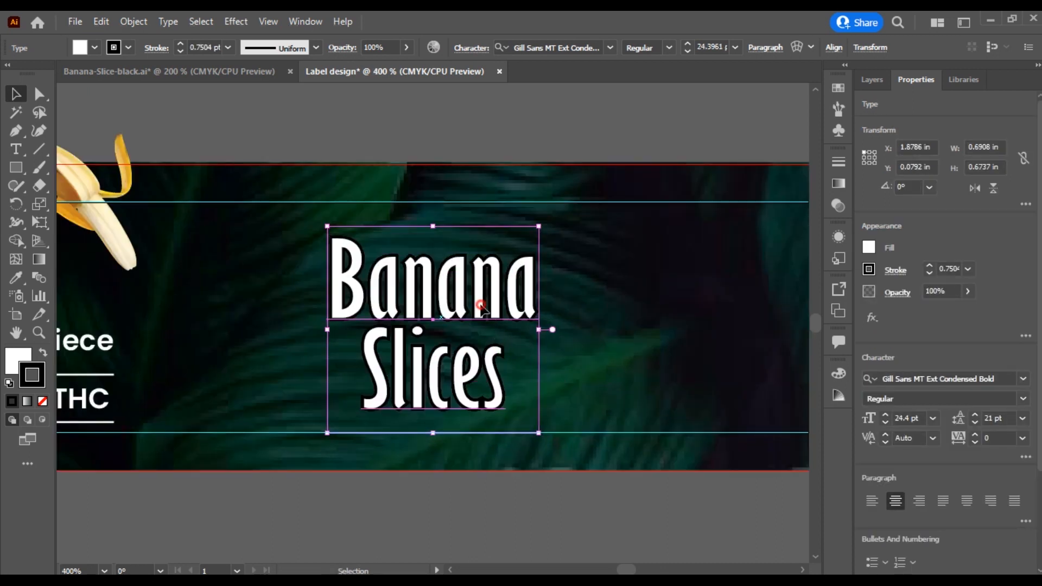
pyautogui.scroll(-3, 943, 442)
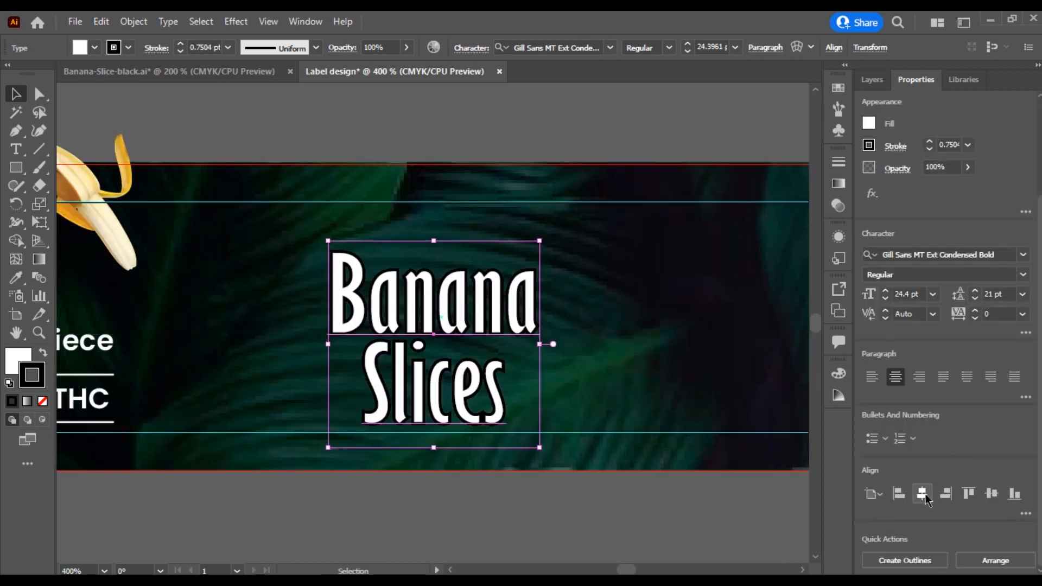
pyautogui.click(622, 487)
pyautogui.scroll(-2, 592, 462)
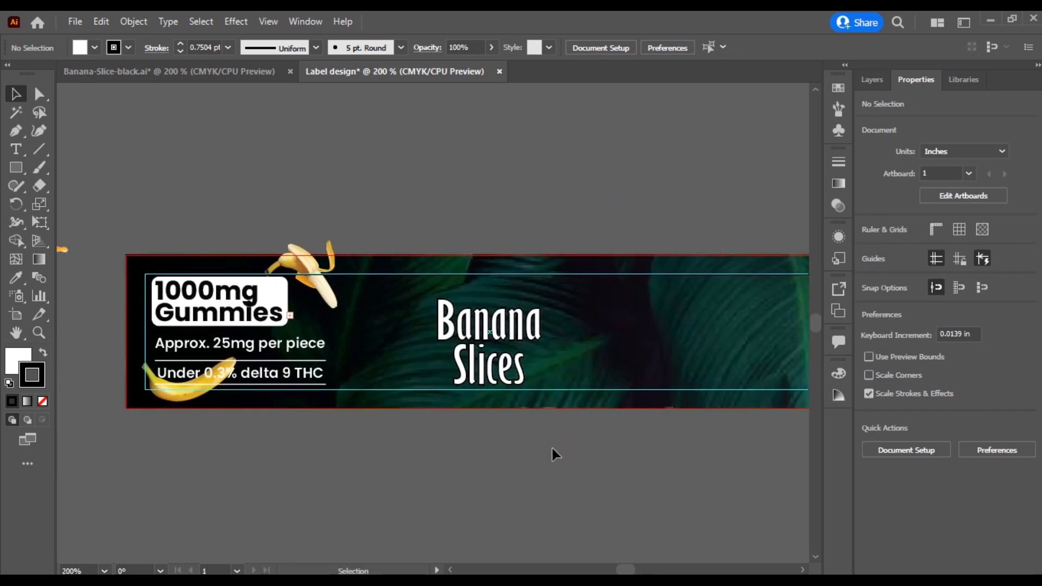
# Change the "Banana Slices" title's font to Berlin Sans FB Demi Bold
pyautogui.scroll(2, 494, 348)
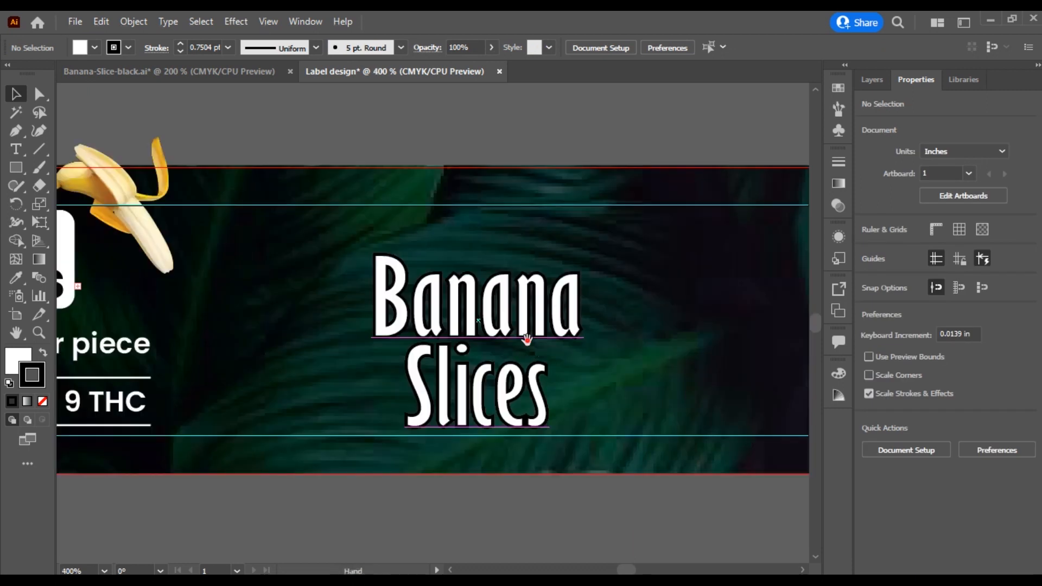
pyautogui.click(496, 288)
pyautogui.moveTo(581, 98); pyautogui.dragTo(487, 104)
pyautogui.click(610, 47)
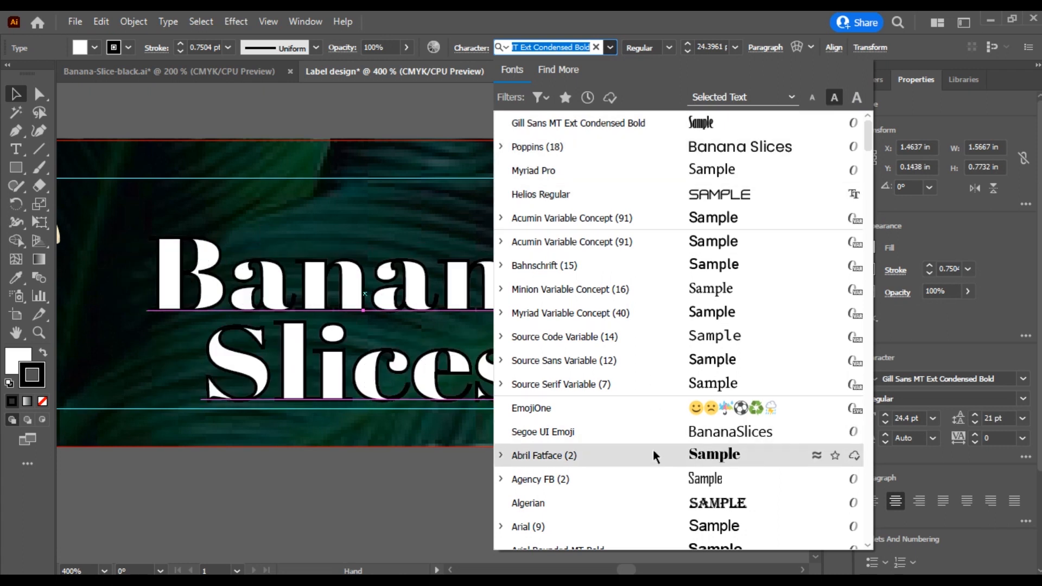
pyautogui.scroll(-5, 653, 450)
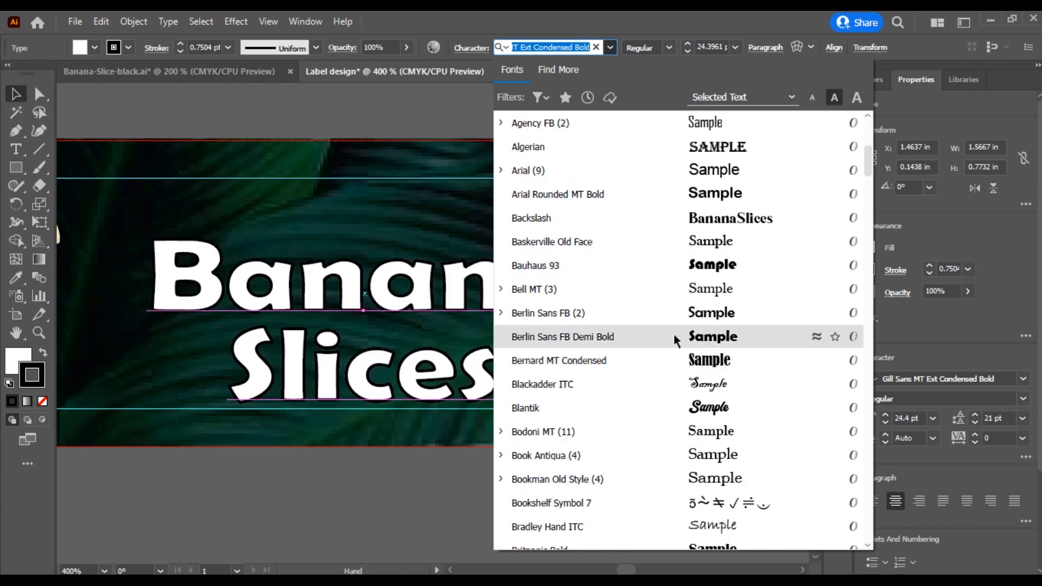
pyautogui.click(673, 336)
pyautogui.click(613, 420)
# Scale the "Banana Slices" title down to about 21.9 pt around its centre
pyautogui.scroll(-3, 613, 420)
pyautogui.scroll(1, 598, 467)
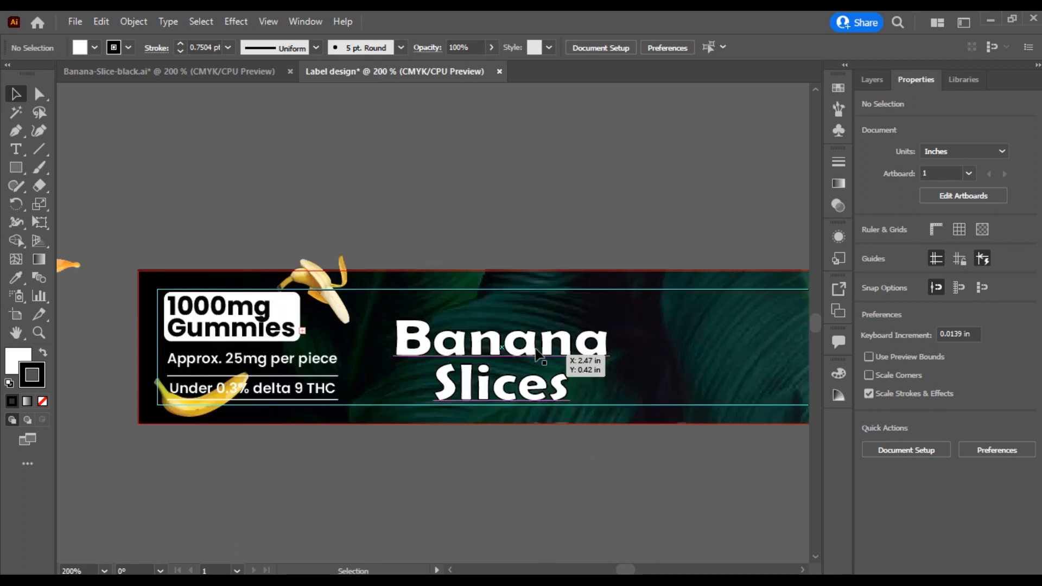
pyautogui.click(606, 359)
pyautogui.click(549, 458)
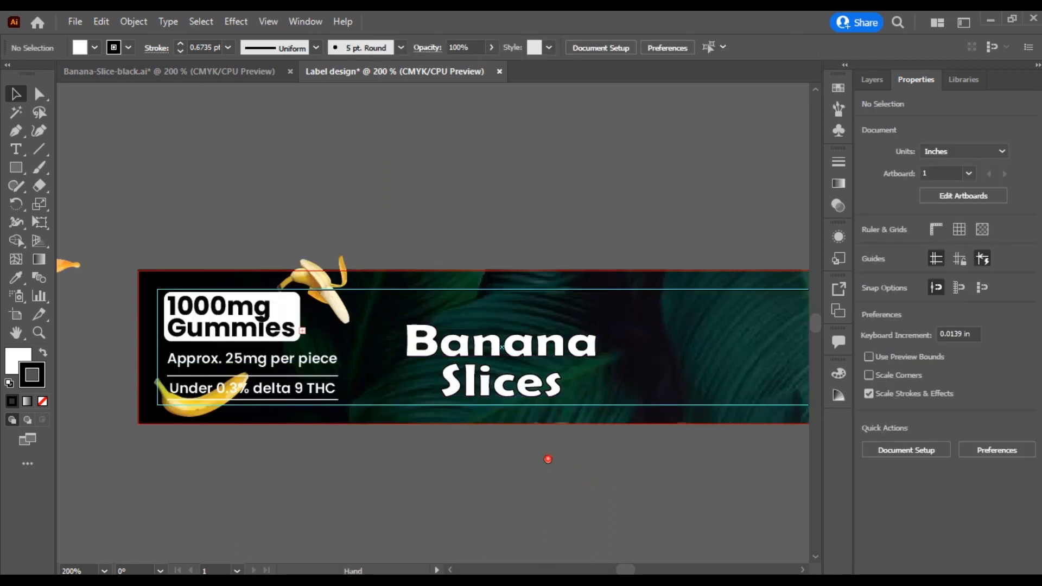
# Set the "Banana Slices" title's stroke weight to 1 pt
pyautogui.scroll(2, 530, 456)
pyautogui.scroll(1, 521, 395)
pyautogui.click(535, 292)
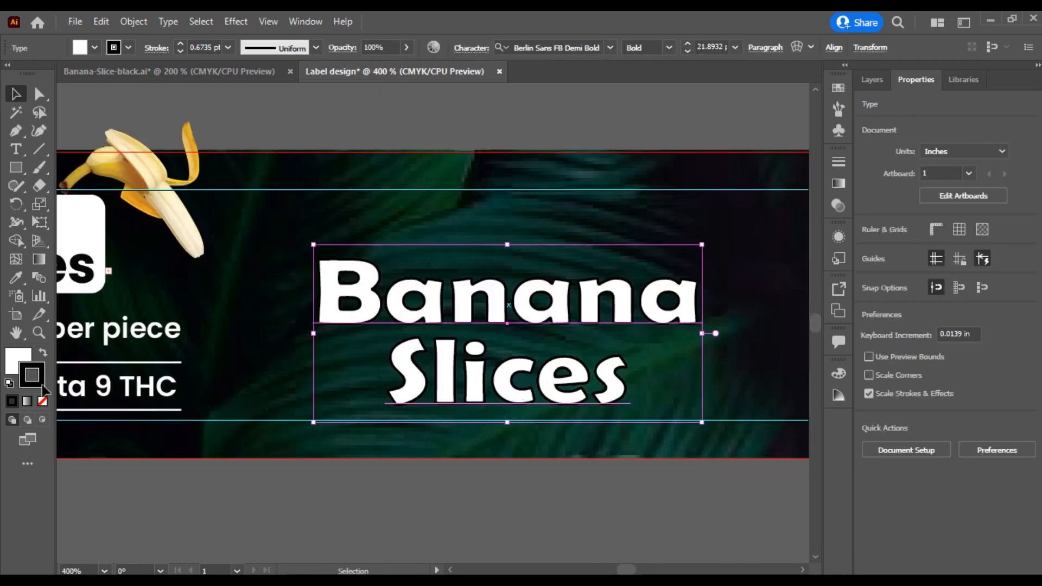
pyautogui.click(897, 271)
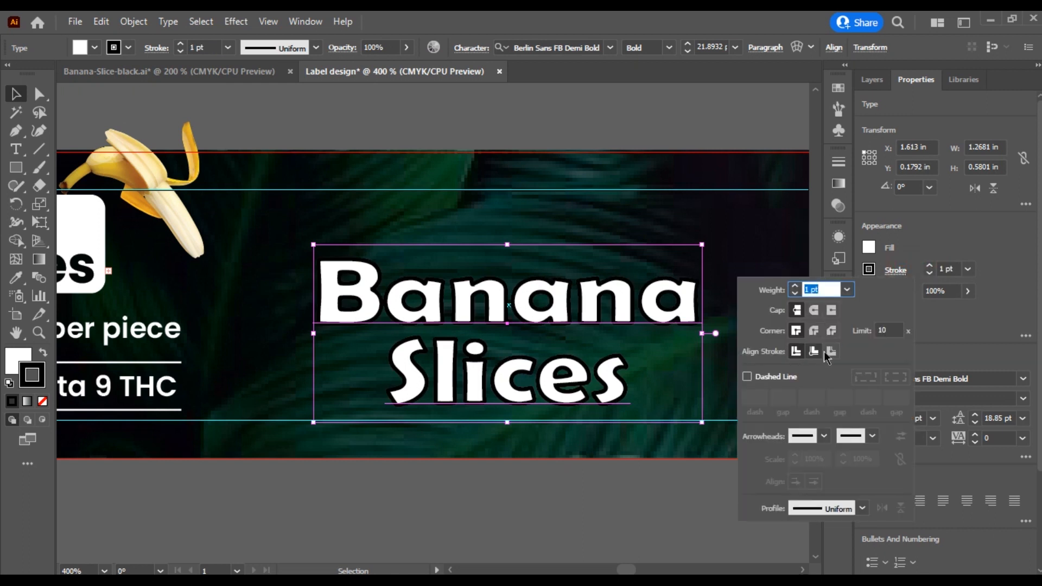
pyautogui.click(814, 352)
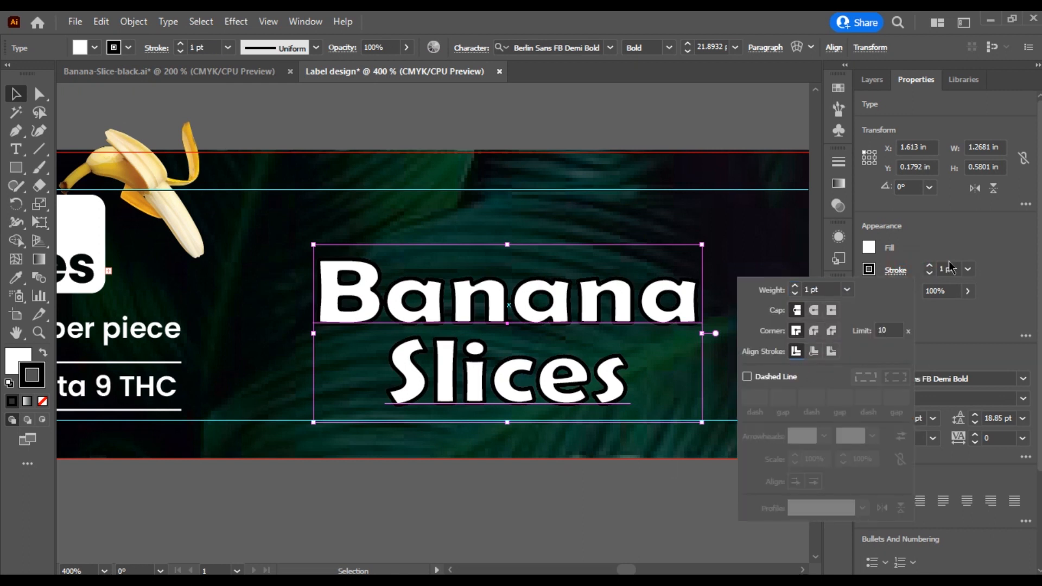
pyautogui.click(929, 266)
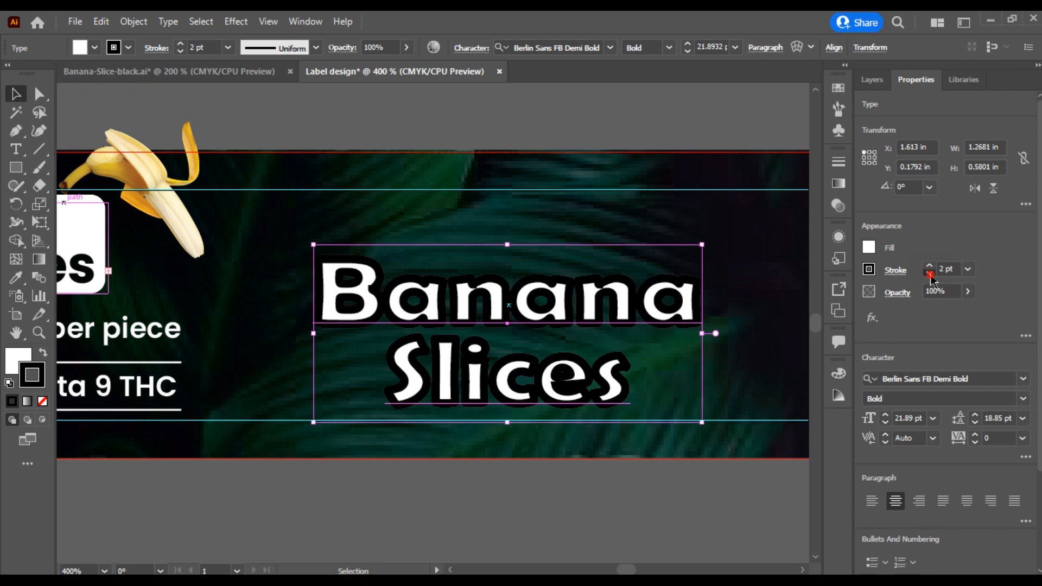
pyautogui.click(930, 274)
pyautogui.click(641, 504)
pyautogui.scroll(-2, 641, 506)
pyautogui.moveTo(666, 516)
pyautogui.mouseDown()
pyautogui.moveTo(643, 491)
pyautogui.moveTo(598, 485)
pyautogui.mouseUp()
# Start a previewed Warp effect on the title, try the Flag and Wave styles, and choose Rise
pyautogui.click(521, 397)
pyautogui.click(236, 21)
pyautogui.moveTo(282, 219)
pyautogui.click(428, 220)
pyautogui.click(784, 161)
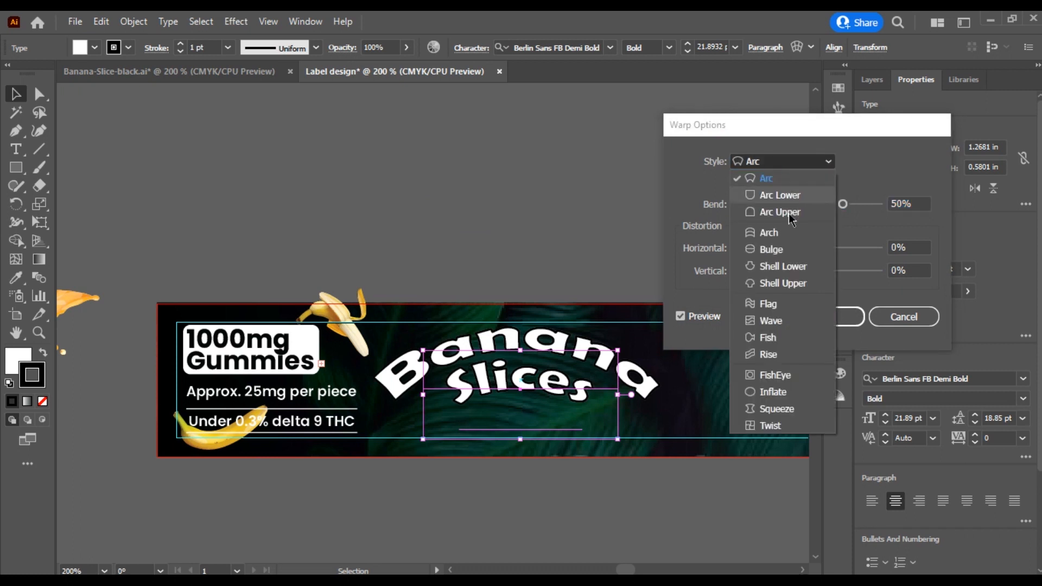
pyautogui.click(768, 303)
pyautogui.click(782, 161)
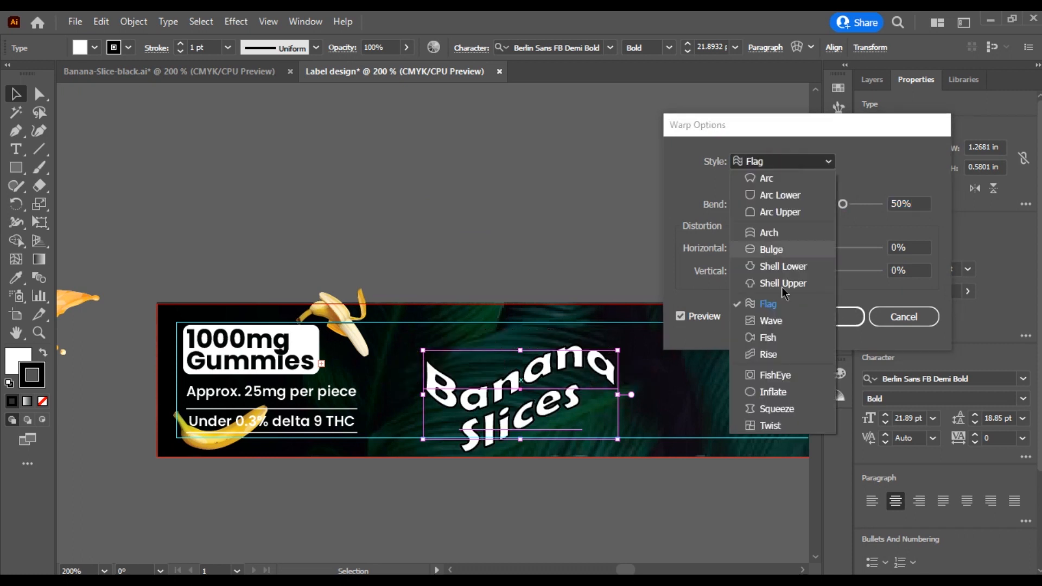
pyautogui.click(776, 324)
pyautogui.click(781, 161)
pyautogui.click(785, 357)
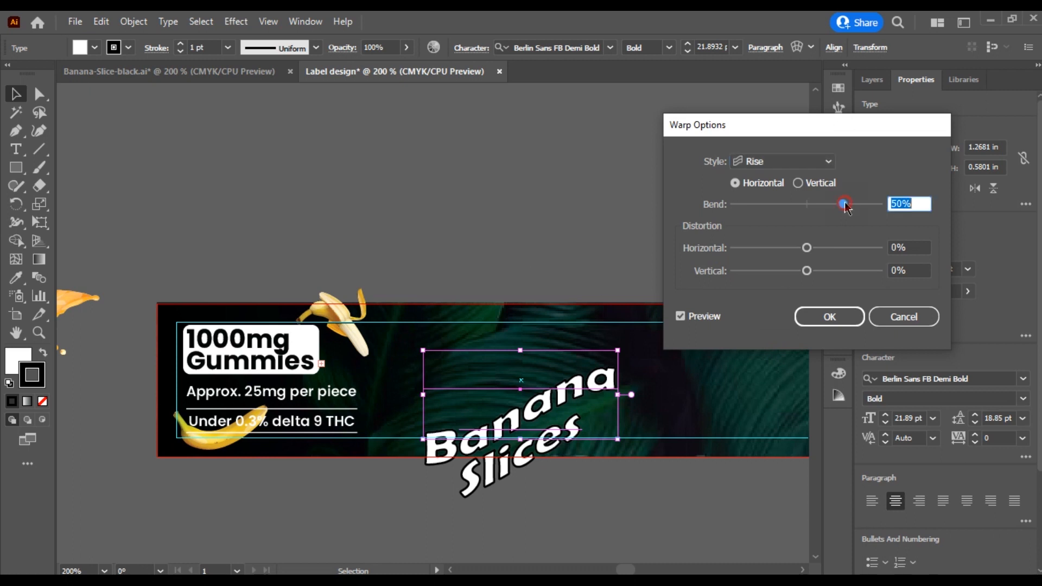
# Set the Rise warp's horizontal bend to about 28% and apply the effect
pyautogui.moveTo(845, 206); pyautogui.dragTo(834, 205)
pyautogui.moveTo(807, 248); pyautogui.dragTo(814, 249)
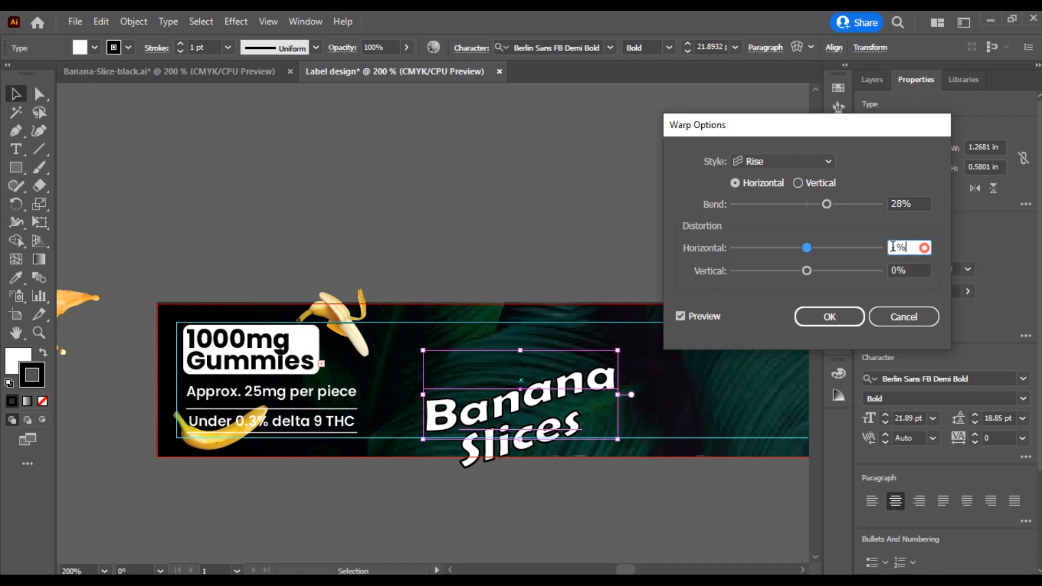
pyautogui.click(815, 313)
# Nudge the warped "Banana Slices" title slightly upward on the label
pyautogui.click(538, 487)
pyautogui.scroll(-1, 539, 487)
pyautogui.moveTo(555, 376); pyautogui.dragTo(552, 356)
pyautogui.click(542, 469)
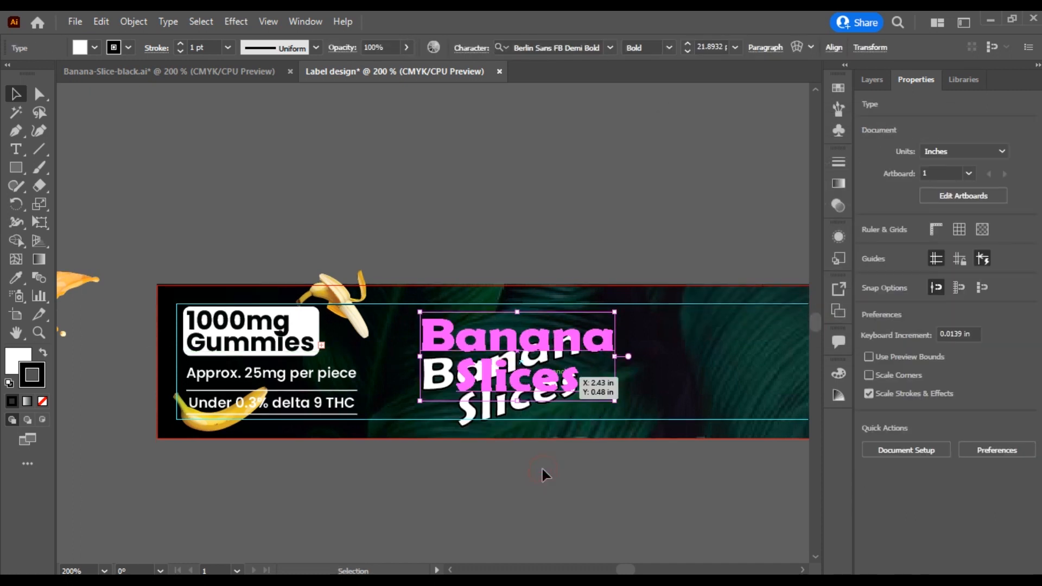
# Reopen the "Banana Slices" title's warp effect and try the Arc and Arch styles with a bend of about -29%
pyautogui.click(549, 374)
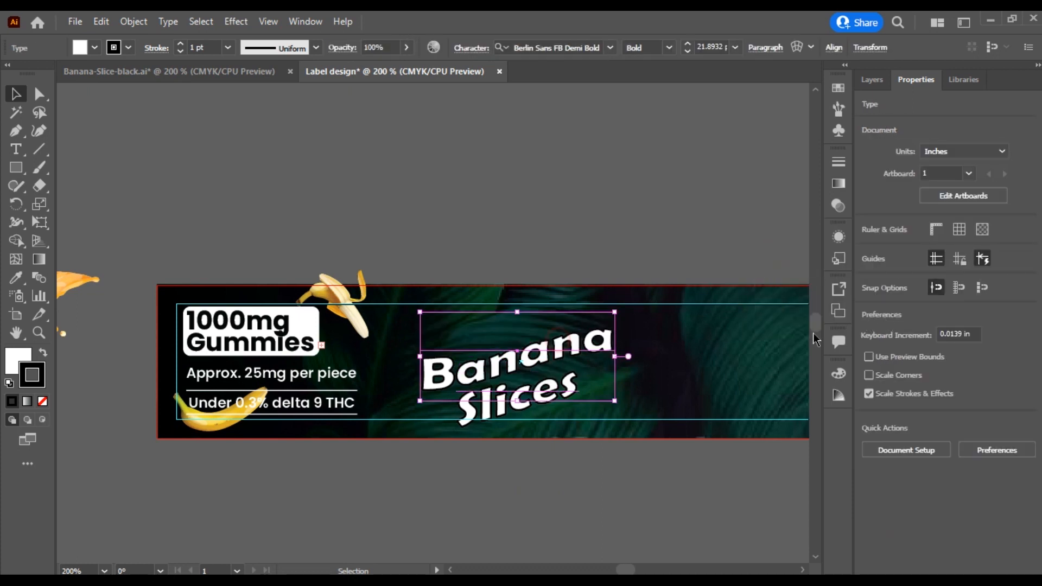
pyautogui.click(911, 319)
pyautogui.press('Home')
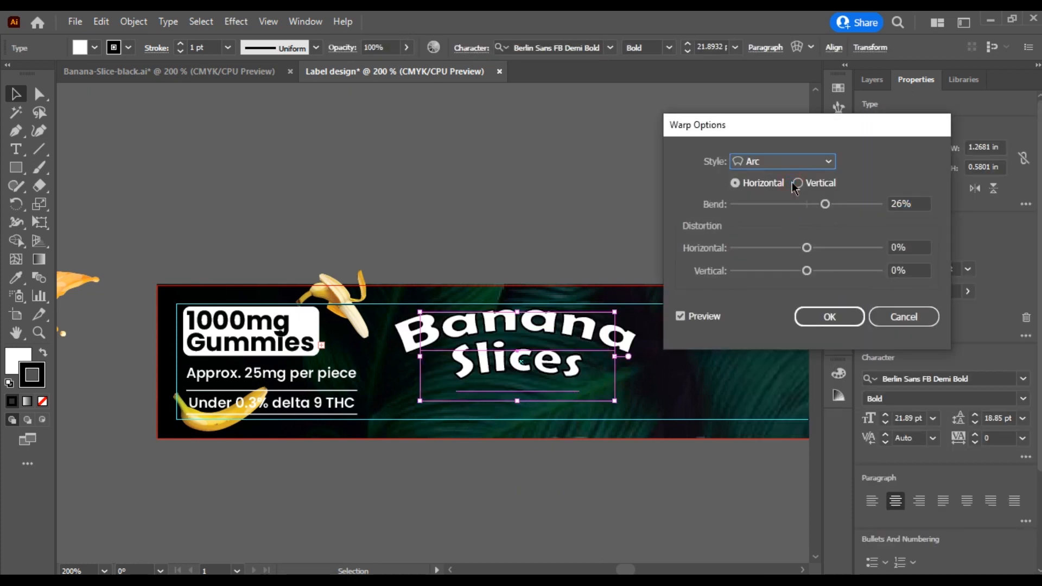
pyautogui.moveTo(823, 206); pyautogui.dragTo(784, 210)
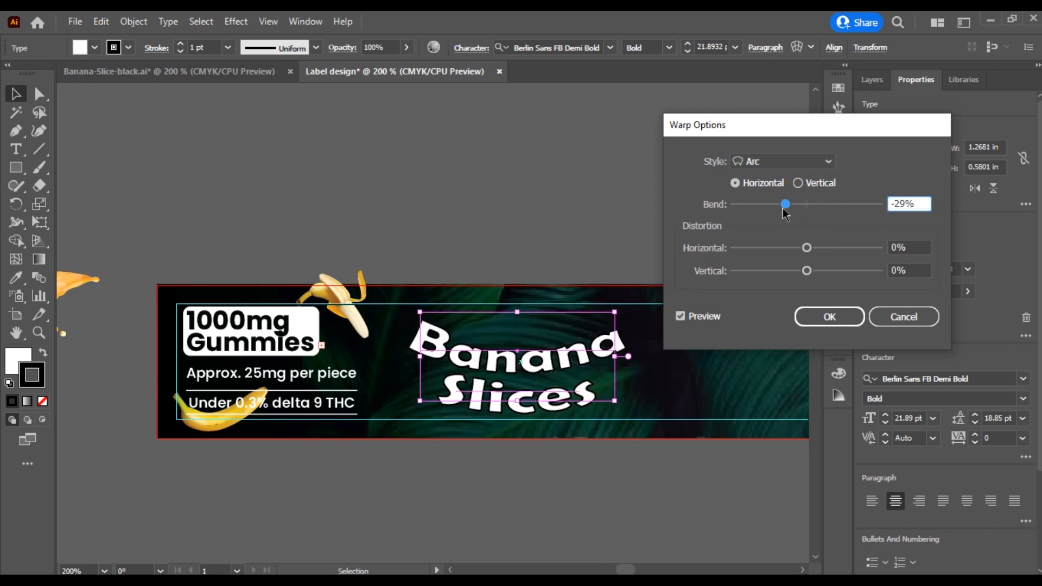
pyautogui.click(781, 161)
pyautogui.click(778, 228)
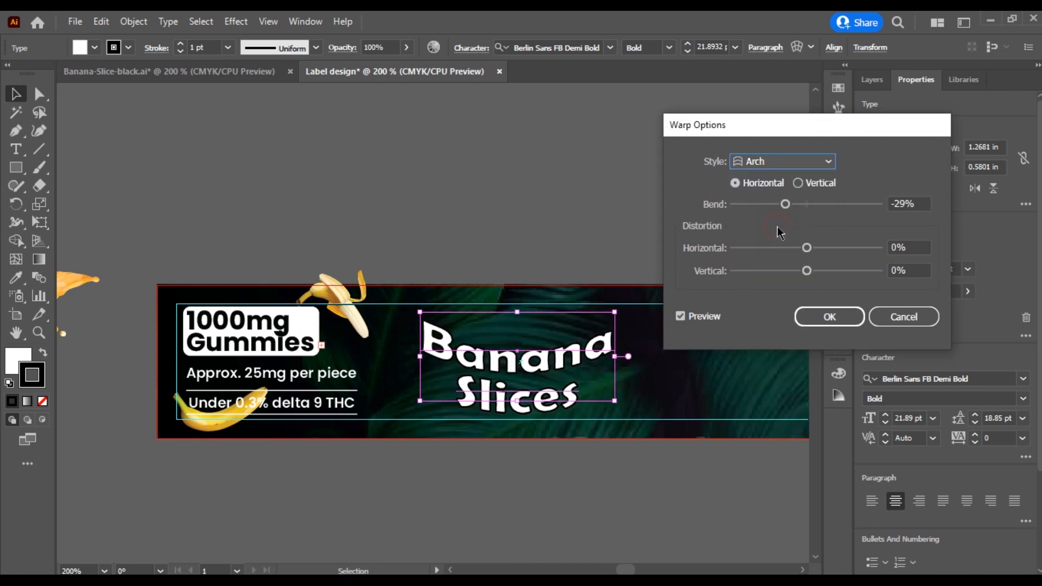
# Switch the title's warp to the Flag style, adjust its bend, and apply the effect
pyautogui.click(795, 163)
pyautogui.click(789, 304)
pyautogui.moveTo(815, 208); pyautogui.dragTo(819, 210)
pyautogui.click(829, 316)
pyautogui.click(517, 453)
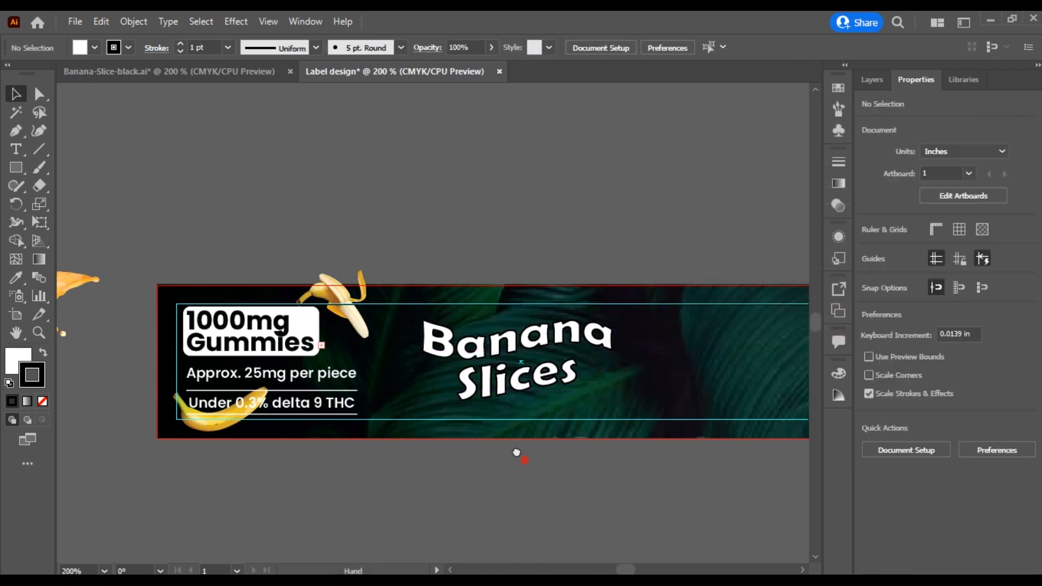
# Move the "Banana Slices" title slightly down and centre it horizontally on the artboard
pyautogui.moveTo(516, 453); pyautogui.dragTo(449, 384)
pyautogui.moveTo(485, 304); pyautogui.dragTo(501, 324)
pyautogui.scroll(-3, 985, 453)
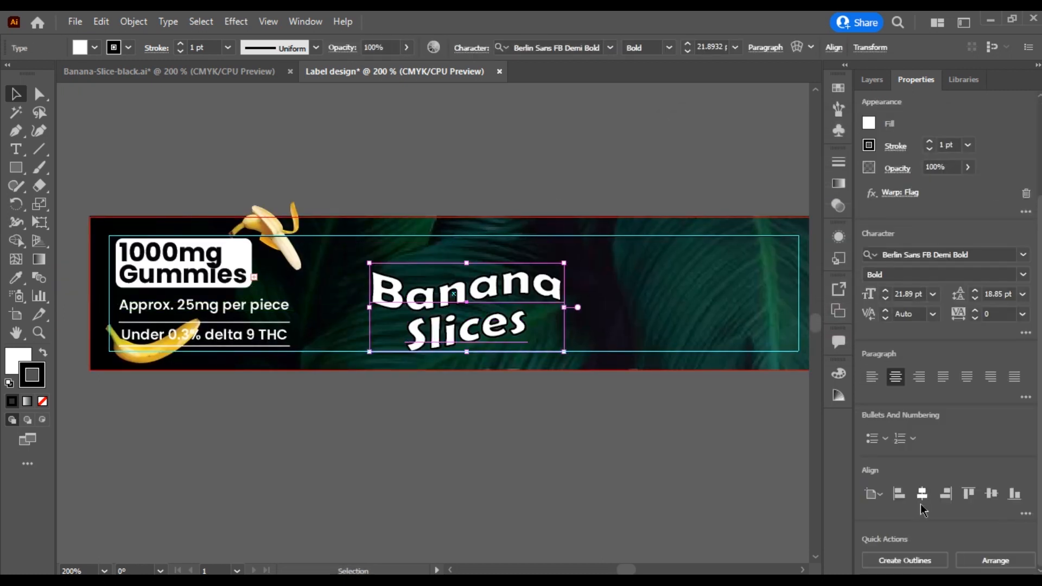
pyautogui.click(922, 499)
pyautogui.click(580, 458)
# Cut the plain "Delta-8 THC Gummies" text from the pasteboard beside the label
pyautogui.scroll(-1, 568, 453)
pyautogui.scroll(1, 509, 379)
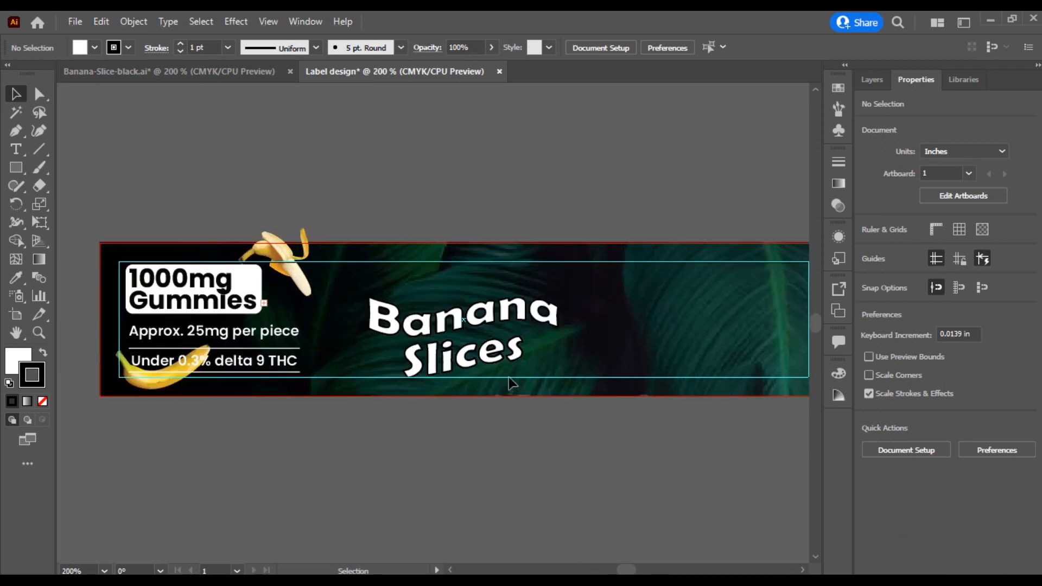
pyautogui.scroll(2, 510, 380)
pyautogui.scroll(-3, 526, 478)
pyautogui.moveTo(534, 479); pyautogui.dragTo(528, 428)
pyautogui.scroll(1, 499, 395)
pyautogui.moveTo(163, 481); pyautogui.dragTo(608, 323)
pyautogui.moveTo(277, 363); pyautogui.dragTo(505, 395)
pyautogui.moveTo(330, 250); pyautogui.dragTo(677, 353)
pyautogui.moveTo(151, 399); pyautogui.dragTo(121, 395)
pyautogui.hotkey('ctrl', 'x')
# Paste the "Delta-8 THC Gummies" text onto the TEXT layer and place it above the label
pyautogui.moveTo(534, 335); pyautogui.dragTo(361, 412)
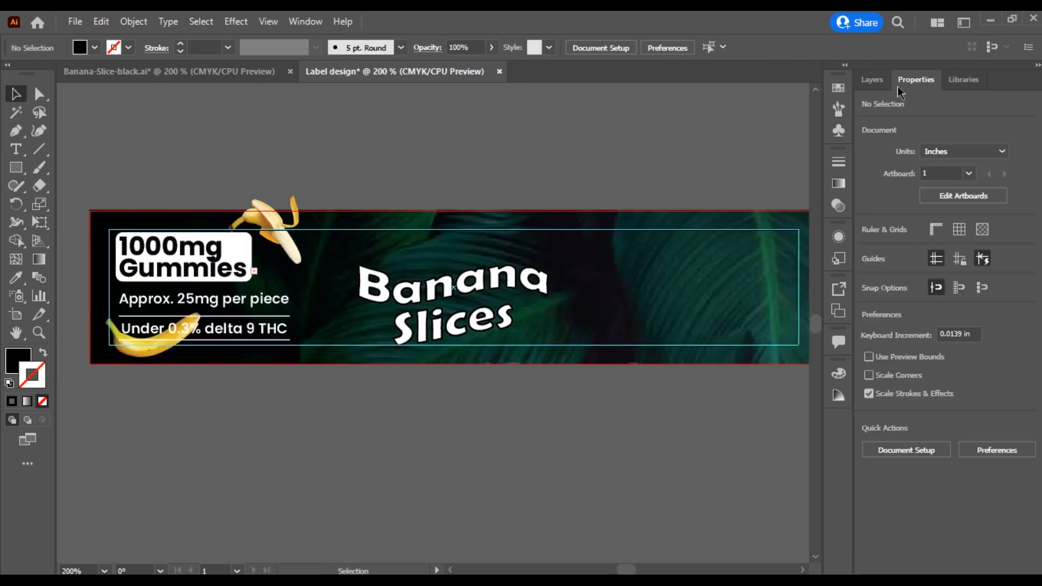
pyautogui.click(873, 80)
pyautogui.click(965, 108)
pyautogui.hotkey('ctrl', 'v')
pyautogui.moveTo(415, 333); pyautogui.dragTo(446, 183)
pyautogui.moveTo(444, 201); pyautogui.dragTo(450, 327)
pyautogui.moveTo(478, 321); pyautogui.dragTo(477, 272)
# Change the "Delta-8 THC Gummies" text's font to Poppins
pyautogui.scroll(1, 476, 290)
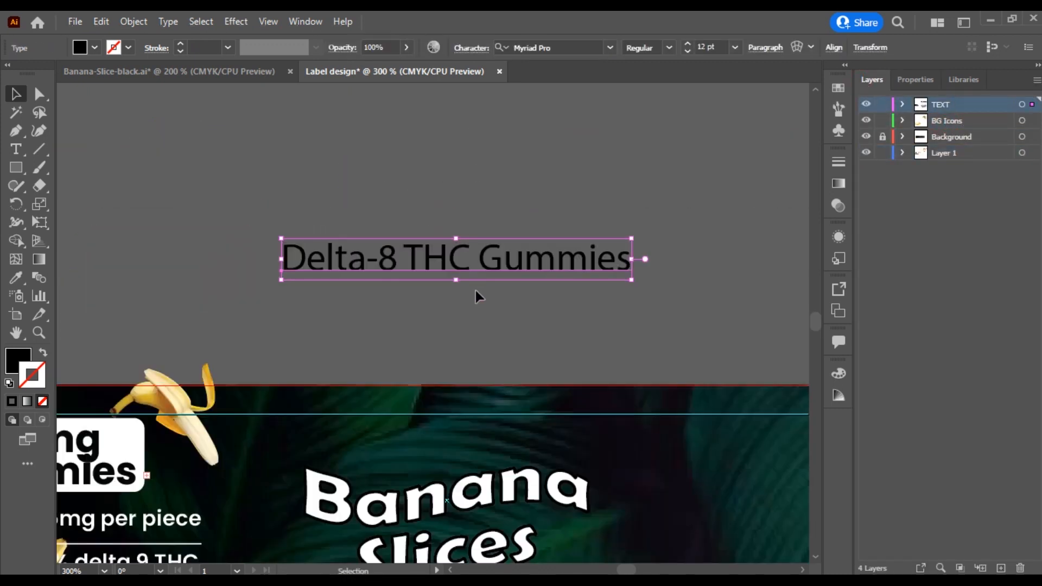
pyautogui.scroll(-1, 477, 293)
pyautogui.click(610, 48)
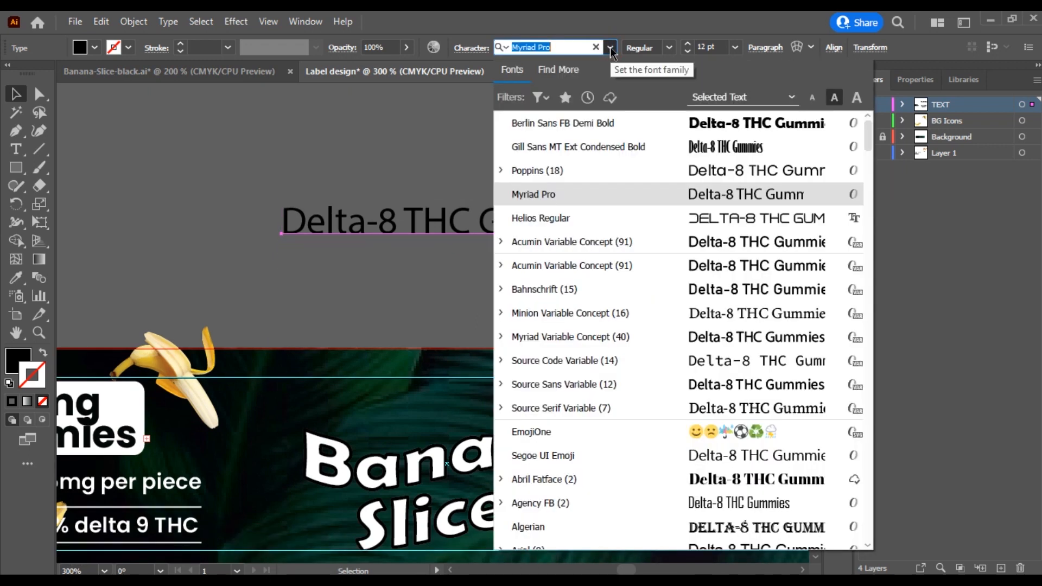
pyautogui.click(611, 171)
pyautogui.click(613, 139)
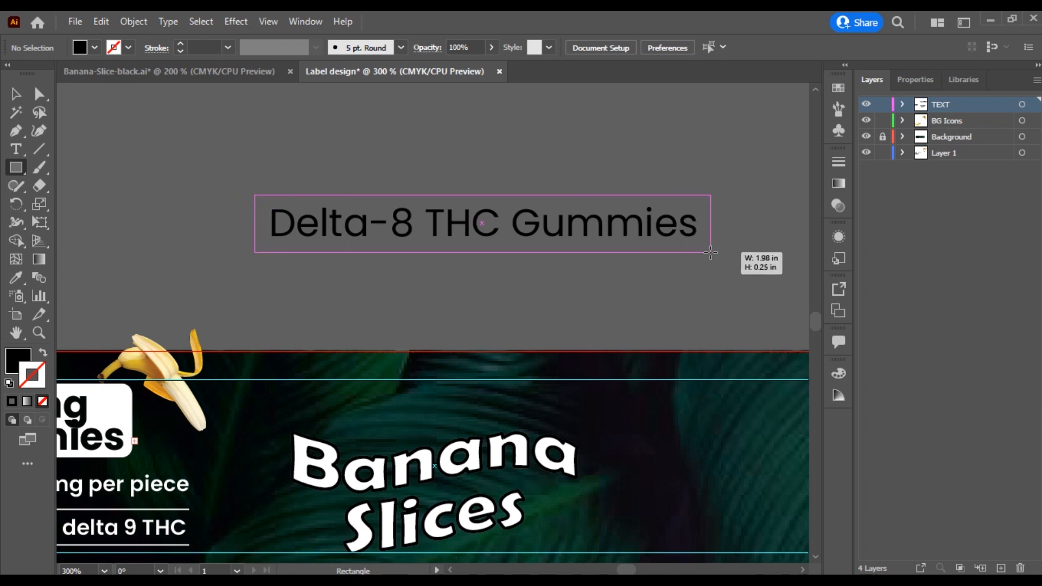
# Draw a rectangle about 1.98 by 0.25 in around the "Delta-8 THC Gummies" text and send it behind the text
pyautogui.moveTo(714, 252); pyautogui.dragTo(714, 252)
pyautogui.rightClick(469, 237)
pyautogui.moveTo(523, 496)
pyautogui.click(698, 547)
# Set the "Delta-8 THC Gummies" text's fill colour to white
pyautogui.click(512, 240)
pyautogui.doubleClick(17, 359)
pyautogui.moveTo(700, 130); pyautogui.dragTo(680, 98)
pyautogui.click(1018, 122)
pyautogui.click(468, 152)
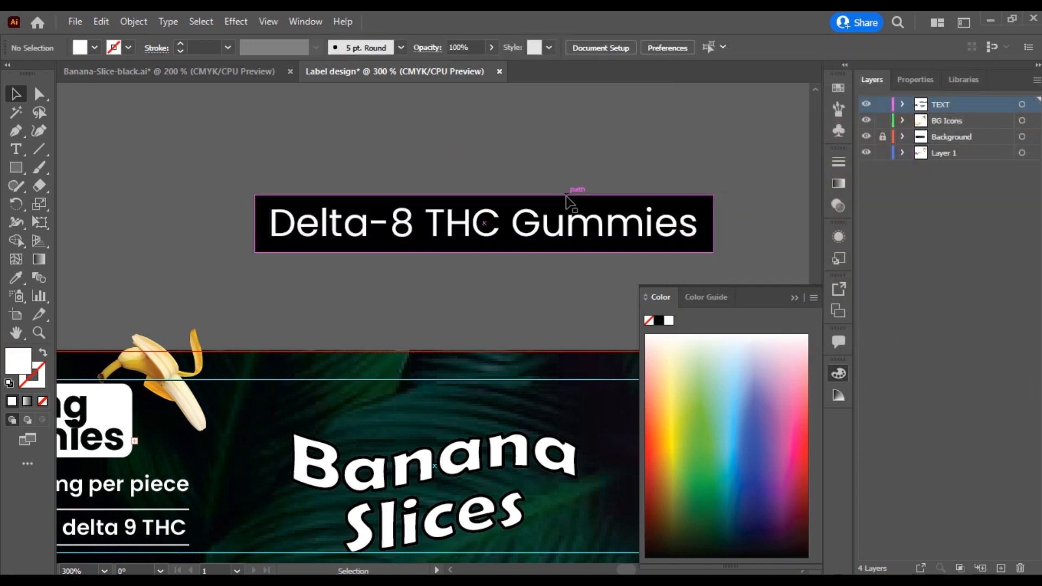
pyautogui.click(567, 199)
pyautogui.click(562, 166)
# Scale the "Delta-8 THC Gummies" text and its rectangle down to about half size and place them above the "Banana Slices" title
pyautogui.scroll(-2, 517, 265)
pyautogui.moveTo(517, 265); pyautogui.dragTo(494, 220)
pyautogui.click(795, 298)
pyautogui.moveTo(673, 204); pyautogui.dragTo(672, 232)
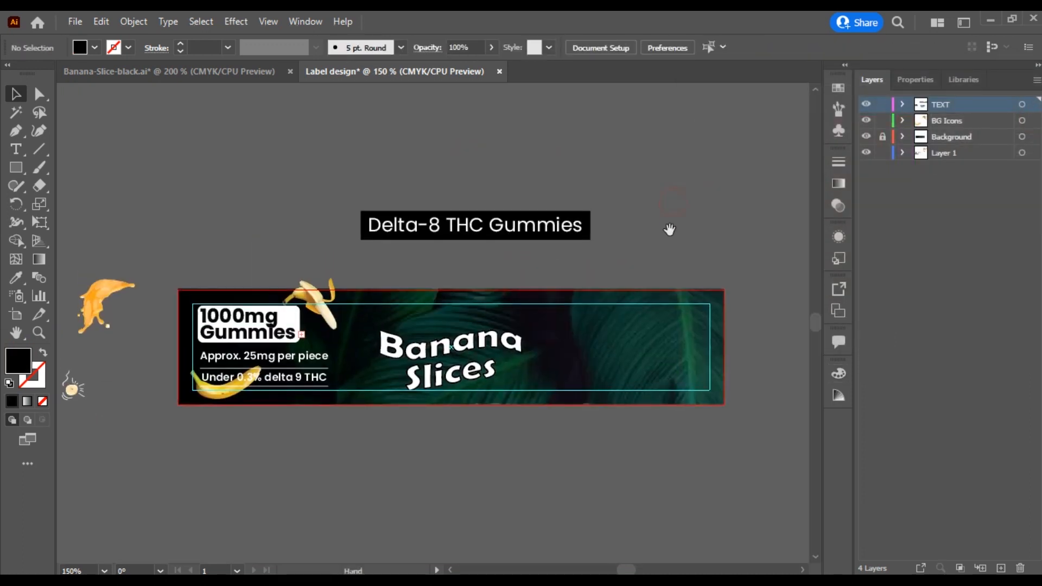
pyautogui.moveTo(350, 169); pyautogui.dragTo(553, 237)
pyautogui.scroll(2, 552, 238)
pyautogui.moveTo(628, 215); pyautogui.dragTo(522, 215)
pyautogui.moveTo(441, 251); pyautogui.dragTo(492, 269)
pyautogui.click(559, 382)
# Sample banana tones for the fill of the rectangle behind "Delta-8 THC Gummies" and adjust it to a bright golden yellow
pyautogui.scroll(-1, 558, 382)
pyautogui.click(493, 277)
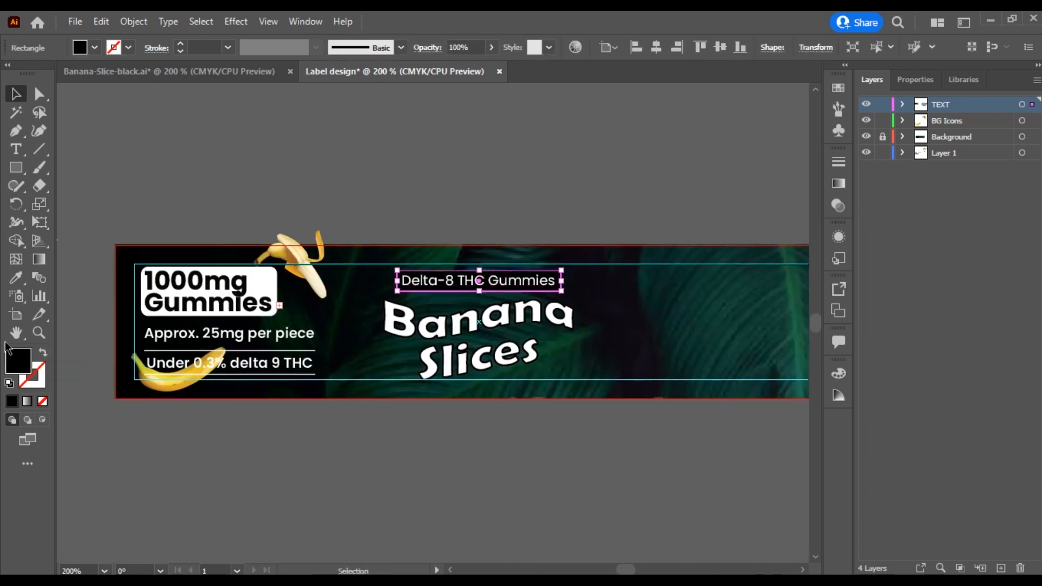
pyautogui.click(283, 248)
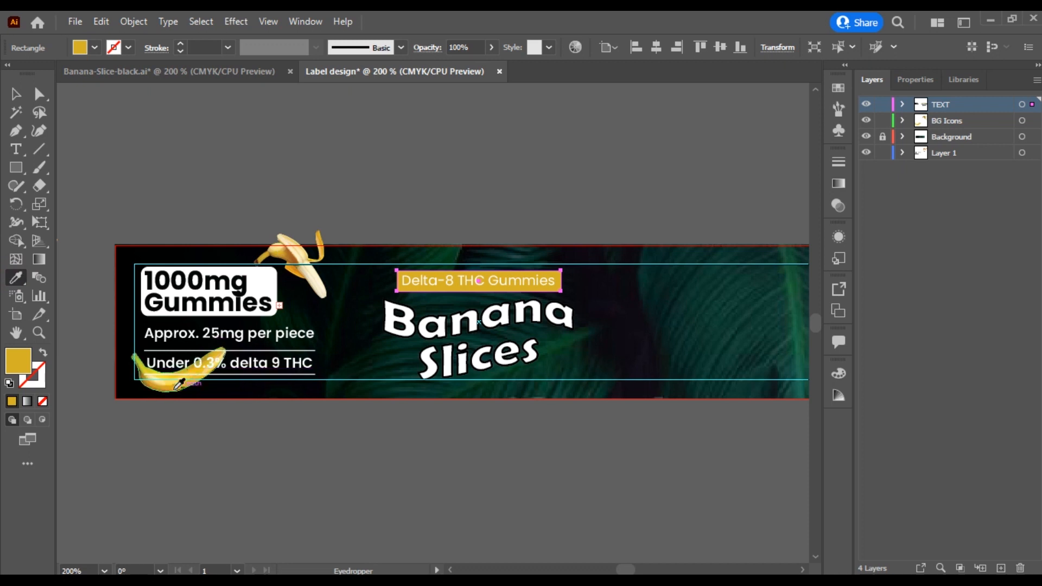
pyautogui.scroll(1, 371, 297)
pyautogui.click(212, 230)
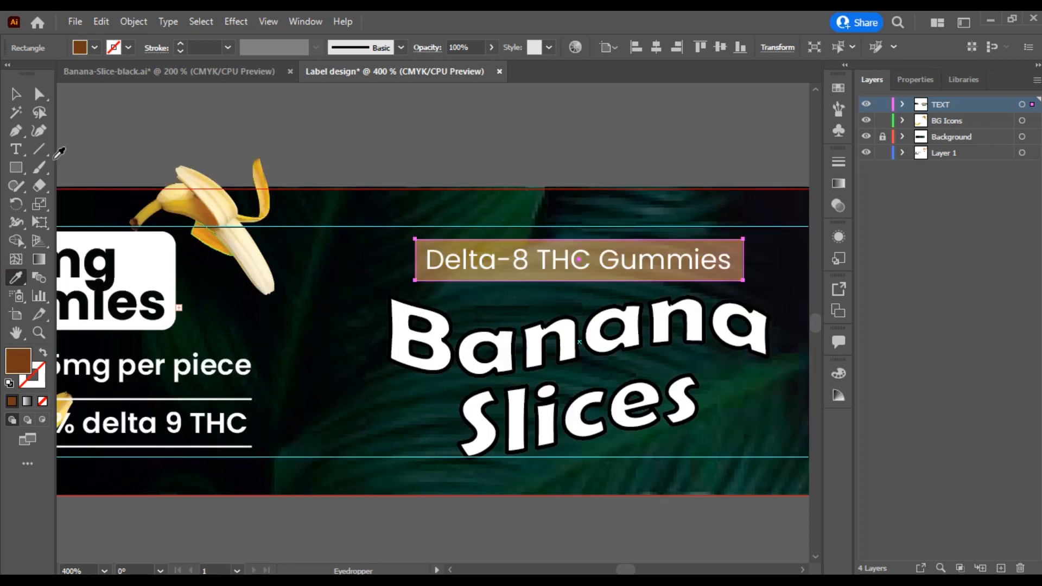
pyautogui.doubleClick(14, 365)
pyautogui.click(915, 287)
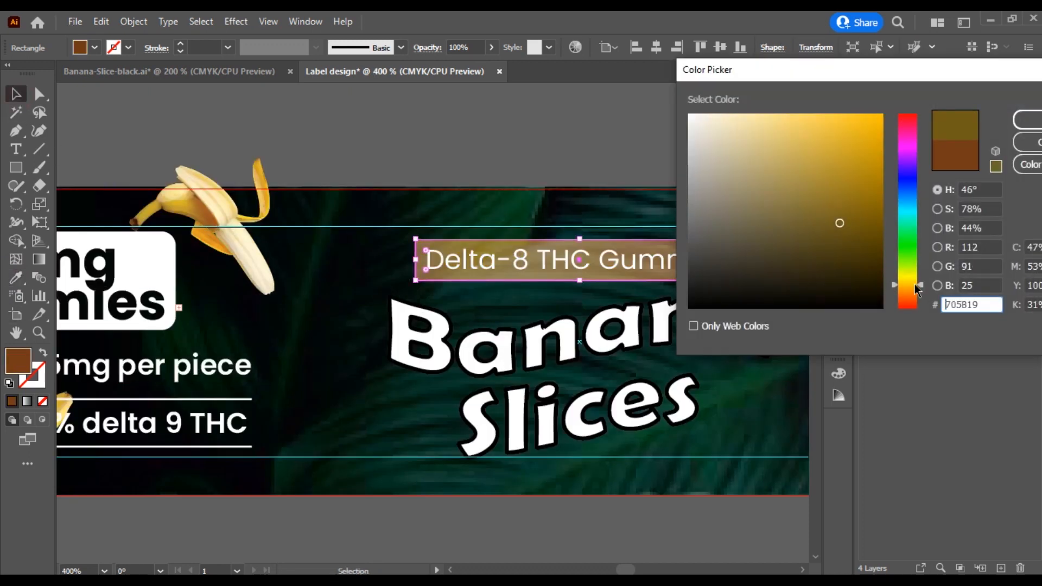
pyautogui.click(1027, 120)
pyautogui.click(552, 107)
pyautogui.hscroll(3, 552, 106)
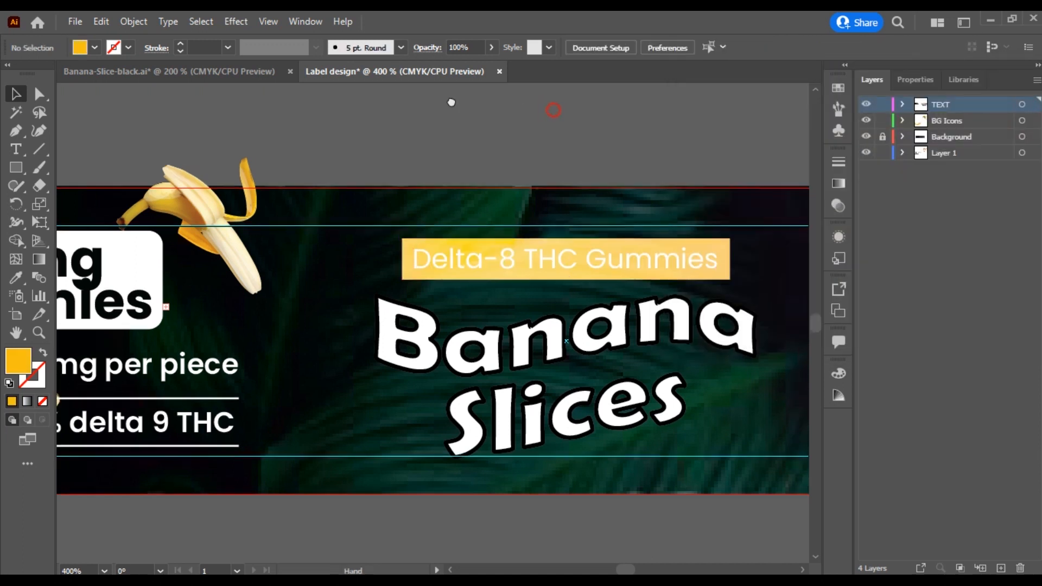
# Recolour the "Delta-8 THC Gummies" text to black
pyautogui.click(479, 250)
pyautogui.click(479, 250)
pyautogui.doubleClick(18, 361)
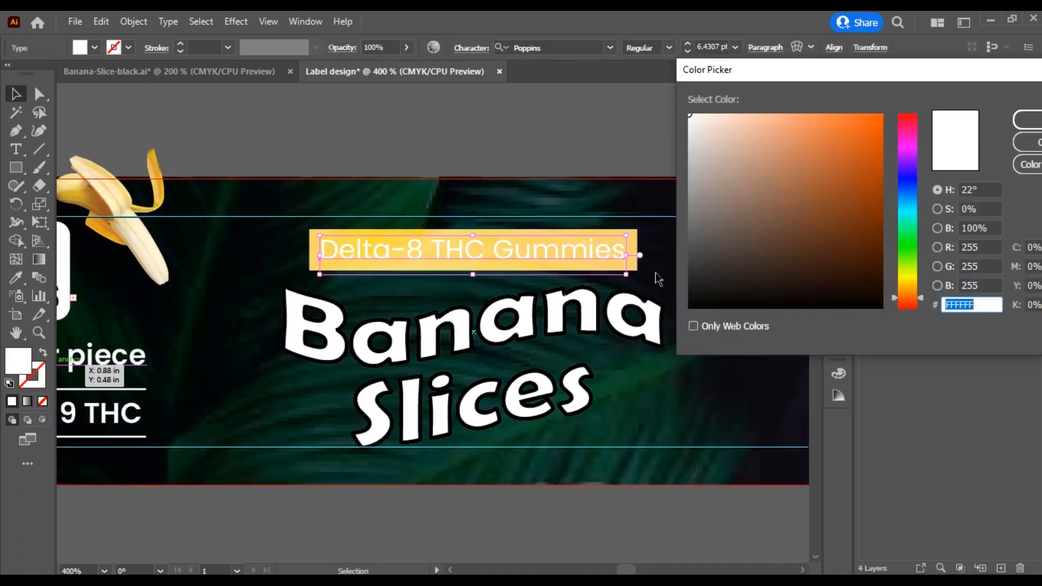
pyautogui.click(1027, 119)
pyautogui.click(609, 134)
# Move the peeled banana about 0.08 in left and 0.02 in down, towards the "1000mg Gummies" box
pyautogui.scroll(-2, 493, 371)
pyautogui.moveTo(537, 458); pyautogui.dragTo(527, 427)
pyautogui.scroll(2, 414, 390)
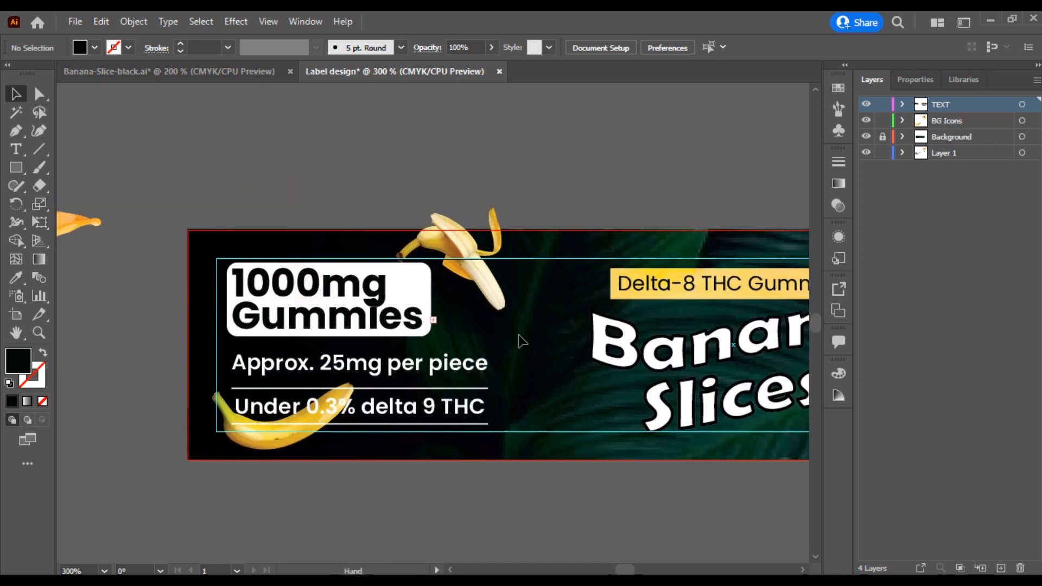
pyautogui.moveTo(460, 245); pyautogui.dragTo(442, 249)
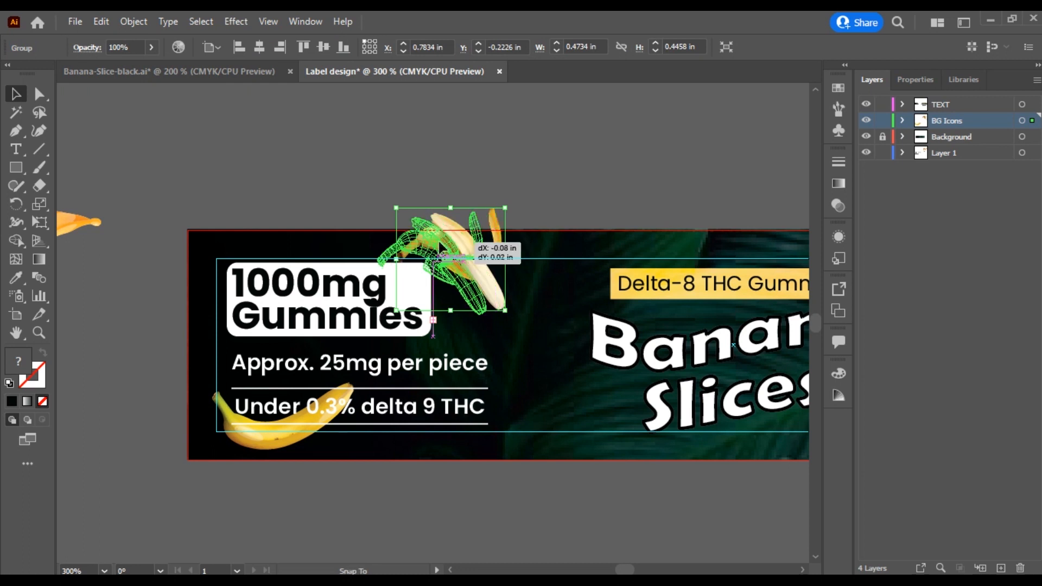
pyautogui.click(480, 165)
pyautogui.moveTo(535, 182); pyautogui.dragTo(509, 182)
# Cut the white rounded box behind "1000mg Gummies" and paste it in place on the BG Icons layer
pyautogui.click(413, 236)
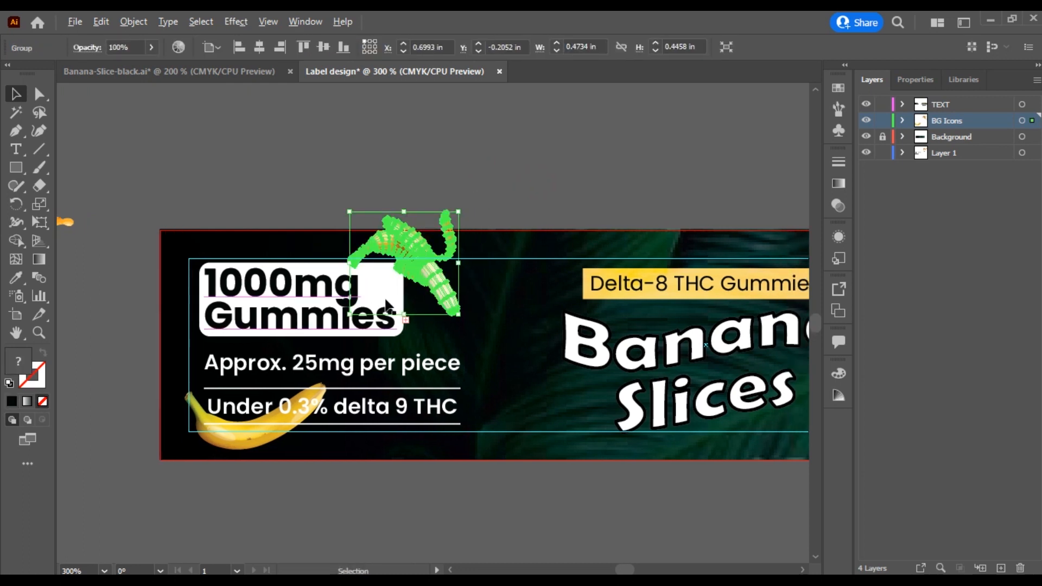
pyautogui.scroll(3, 388, 293)
pyautogui.moveTo(355, 270); pyautogui.dragTo(397, 280)
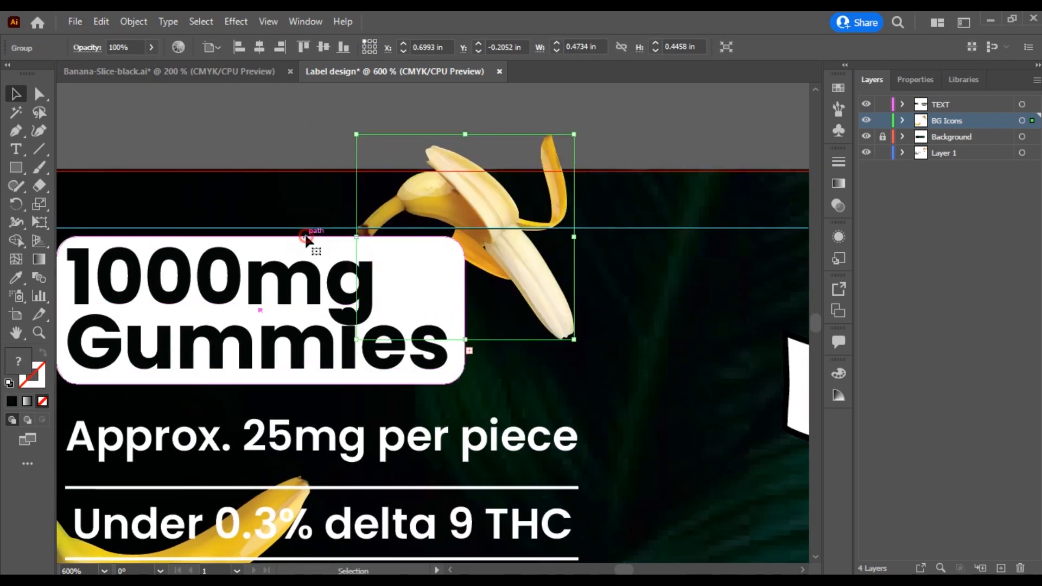
pyautogui.click(304, 239)
pyautogui.press('Delete')
pyautogui.click(936, 121)
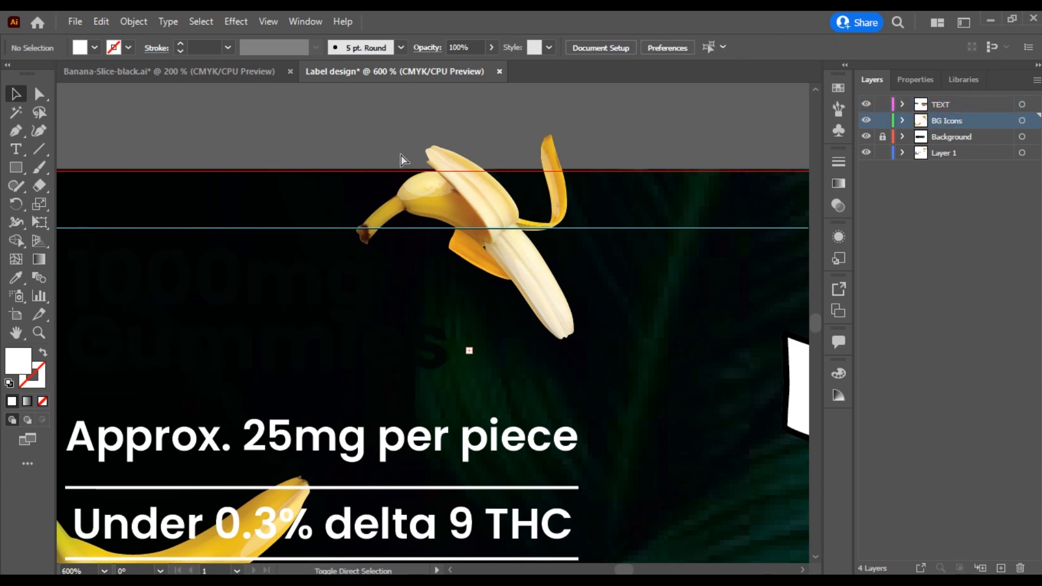
pyautogui.hotkey('ctrl', 'shift', 'v')
# Bring the peeled banana to the front and shift it slightly left so it overlaps the white box's corner
pyautogui.rightClick(448, 178)
pyautogui.moveTo(543, 440)
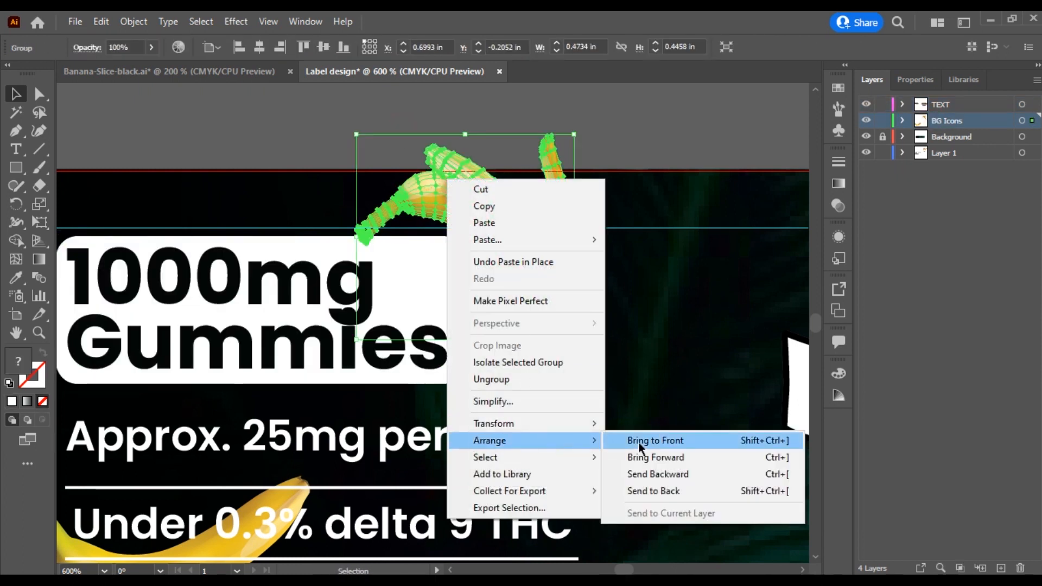
pyautogui.click(638, 442)
pyautogui.click(415, 108)
pyautogui.moveTo(476, 209); pyautogui.dragTo(444, 214)
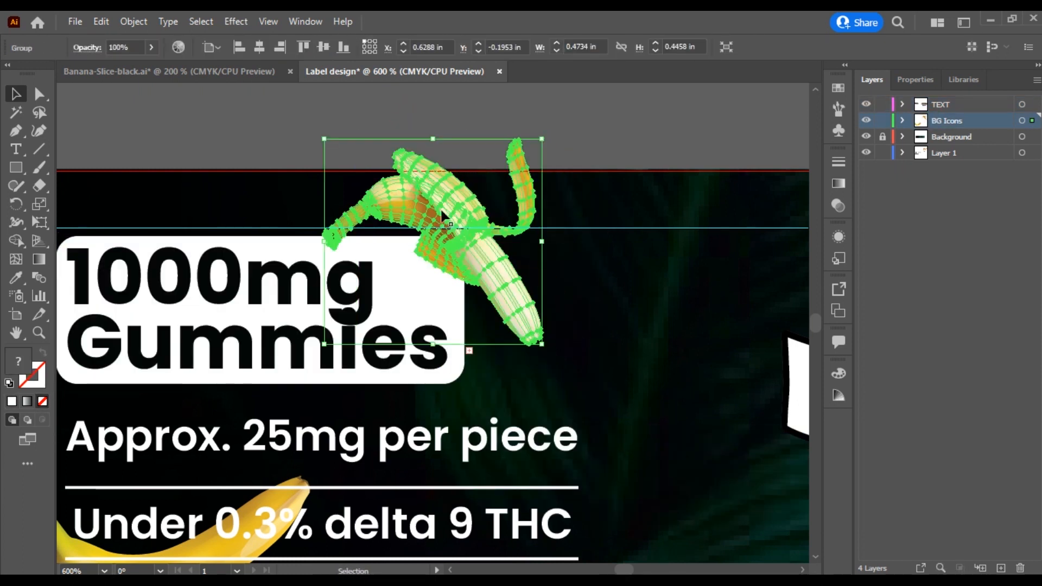
pyautogui.click(501, 457)
# Slightly scale down the "Approx. 25mg per piece" and "Under 0.3% delta 9 THC" text together with their divider lines
pyautogui.hotkey('ctrl', '-')
pyautogui.hotkey('ctrl', '-')
pyautogui.hotkey('ctrl', '-')
pyautogui.moveTo(496, 427); pyautogui.dragTo(502, 385)
pyautogui.moveTo(326, 386); pyautogui.dragTo(413, 391)
pyautogui.scroll(2, 413, 391)
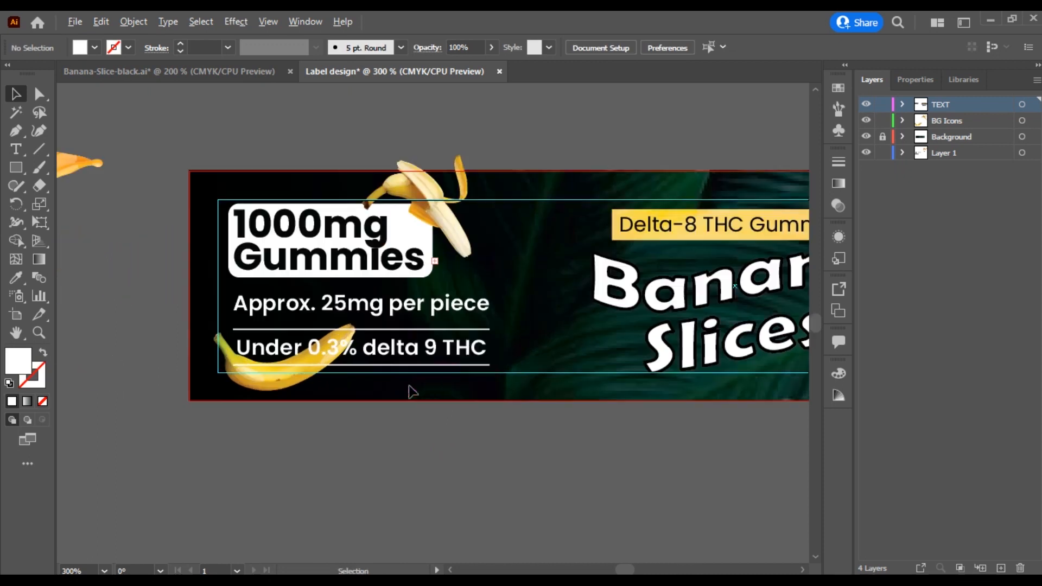
pyautogui.click(461, 336)
pyautogui.moveTo(490, 368)
pyautogui.mouseDown()
pyautogui.moveTo(510, 332)
pyautogui.moveTo(480, 342)
pyautogui.moveTo(476, 364)
pyautogui.mouseUp()
pyautogui.click(441, 407)
# Cut the orange juice splash with loose droplets from the pasteboard beside the label
pyautogui.moveTo(504, 422)
pyautogui.mouseDown()
pyautogui.moveTo(442, 435)
pyautogui.moveTo(493, 458)
pyautogui.moveTo(509, 438)
pyautogui.mouseUp()
pyautogui.moveTo(353, 300); pyautogui.dragTo(562, 304)
pyautogui.moveTo(211, 187); pyautogui.dragTo(657, 143)
pyautogui.moveTo(665, 145); pyautogui.dragTo(259, 207)
pyautogui.hotkey('ctrl', 'x')
# Paste the orange splash onto the BG Icons layer and place it at the label's upper edge, right of the title
pyautogui.click(946, 120)
pyautogui.moveTo(709, 188); pyautogui.dragTo(480, 167)
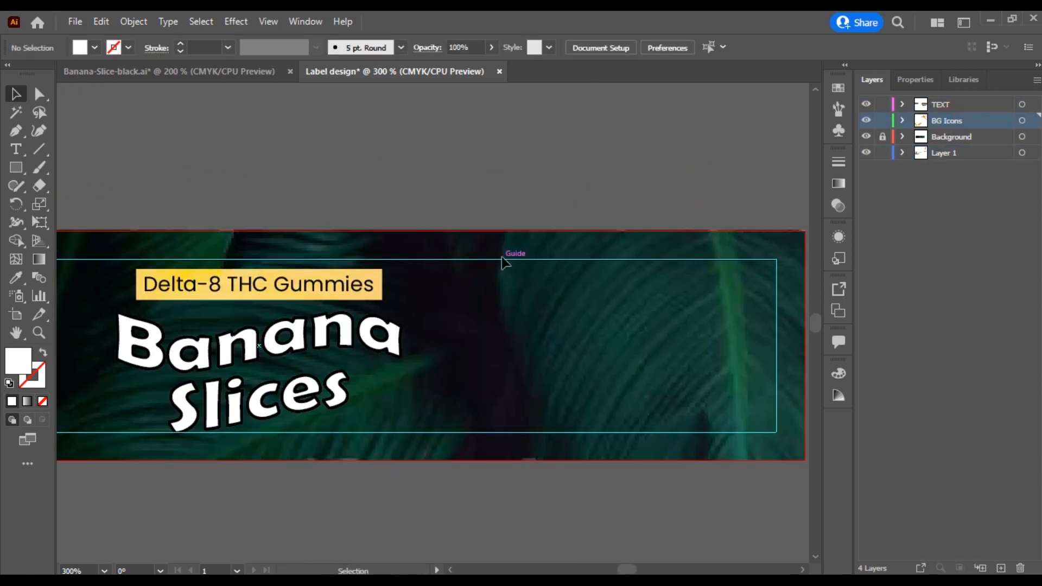
pyautogui.scroll(-1, 502, 260)
pyautogui.moveTo(527, 207); pyautogui.dragTo(522, 218)
pyautogui.hotkey('ctrl', 'f')
pyautogui.moveTo(176, 236); pyautogui.dragTo(489, 270)
pyautogui.click(527, 184)
pyautogui.moveTo(559, 351); pyautogui.dragTo(635, 330)
pyautogui.moveTo(455, 406); pyautogui.dragTo(512, 426)
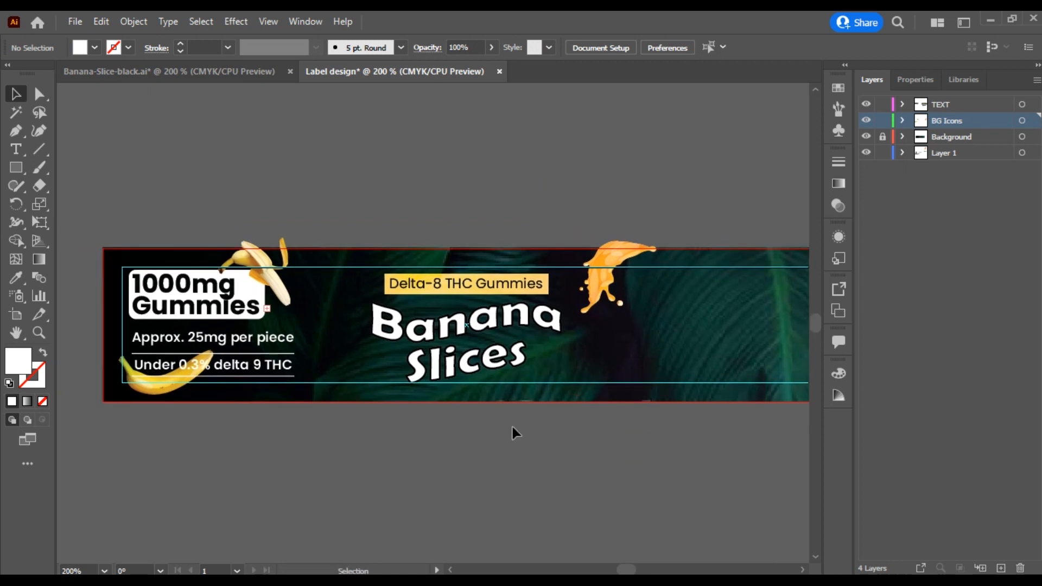
# Transfer the S-shaped orange splash on the pasteboard from Layer 1 to the BG Icons layer
pyautogui.scroll(-1, 513, 426)
pyautogui.moveTo(361, 415); pyautogui.dragTo(617, 386)
pyautogui.click(315, 287)
pyautogui.click(320, 292)
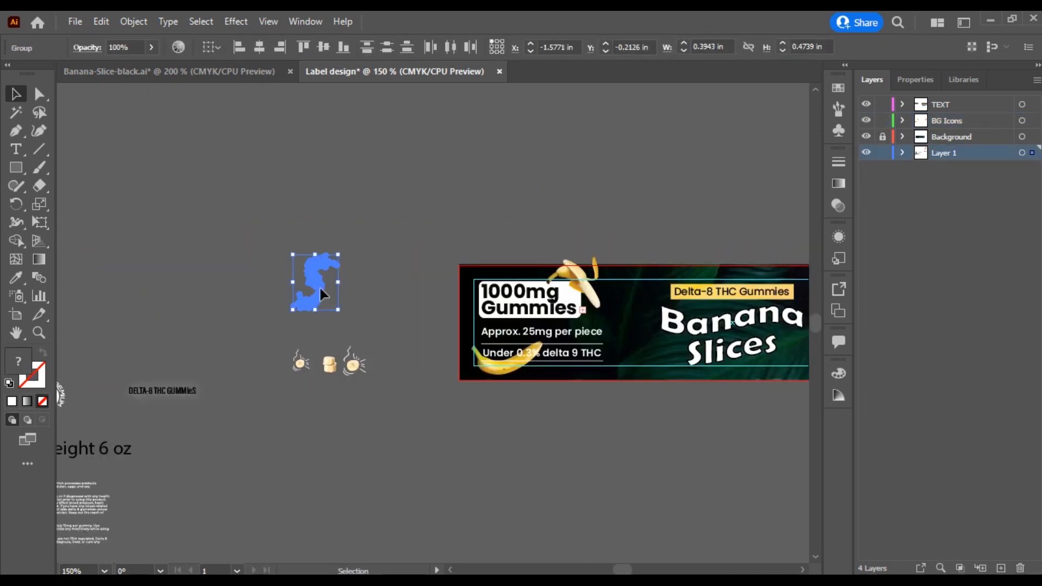
pyautogui.click(612, 227)
pyautogui.scroll(5, 642, 310)
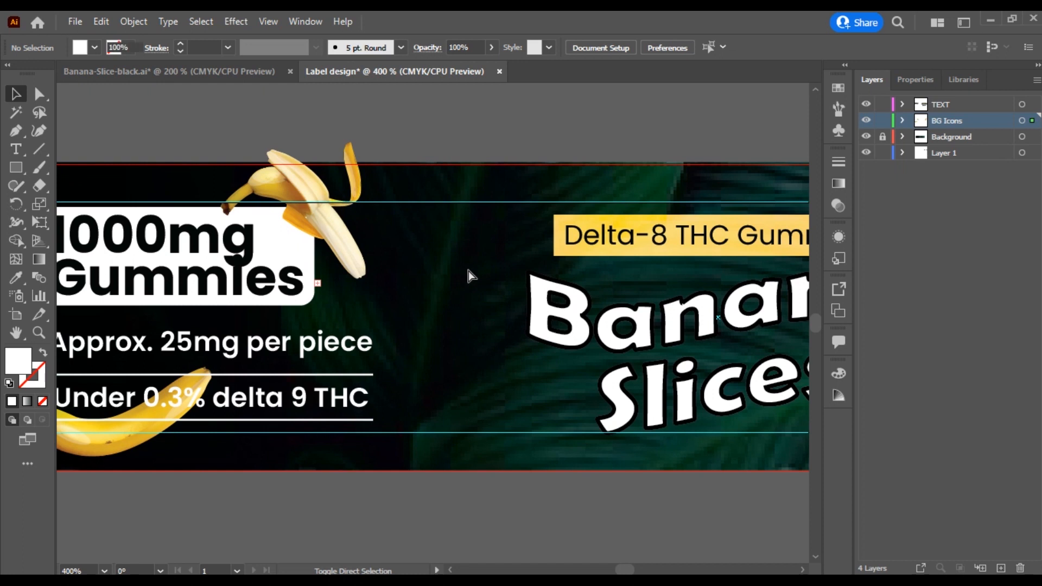
pyautogui.click(482, 270)
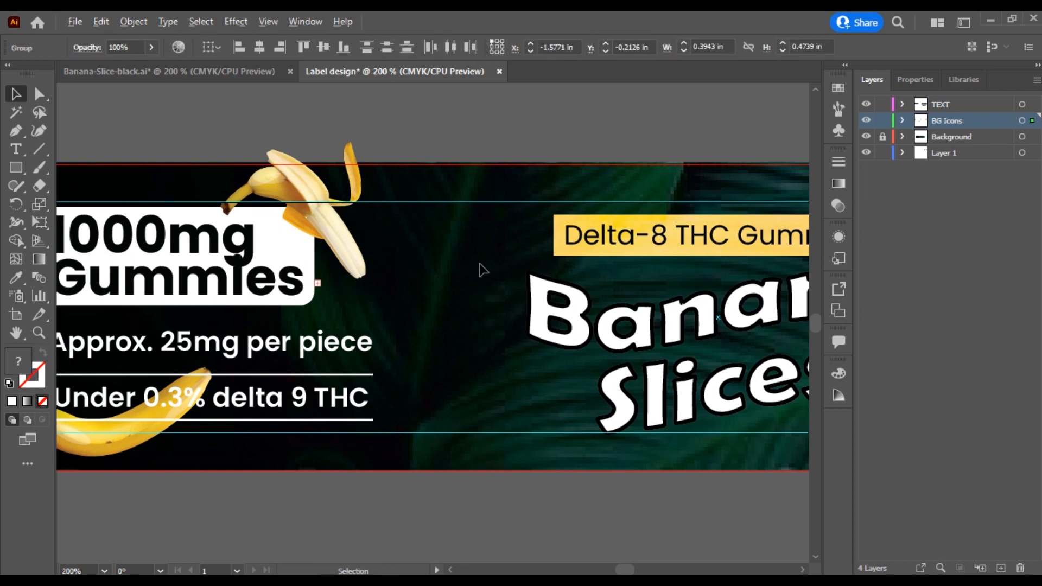
# Place the S-shaped splash between the dosage text and the title, and enlarge it to about one and a half times its size
pyautogui.scroll(-2, 482, 270)
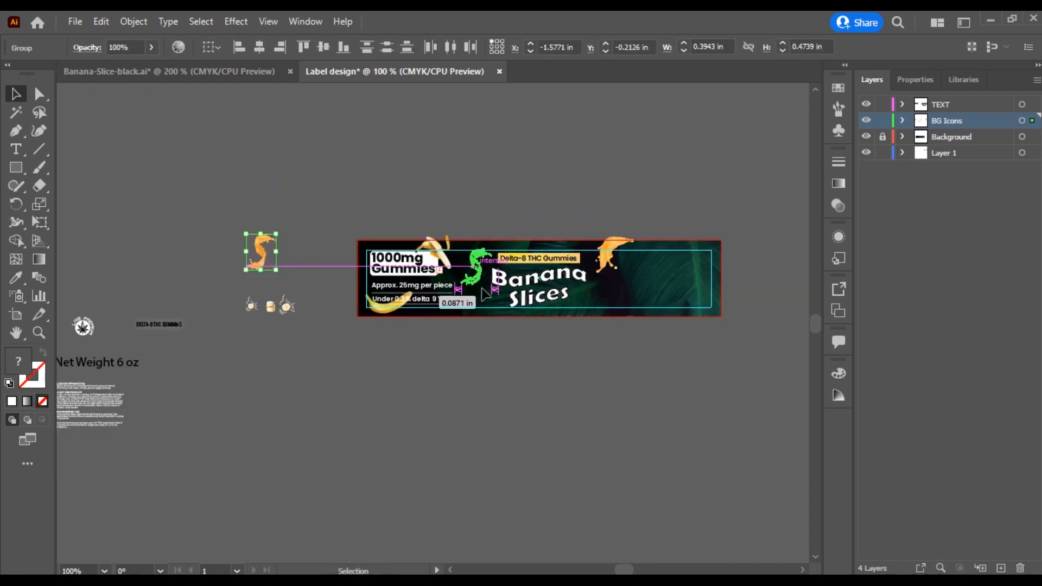
pyautogui.moveTo(485, 293); pyautogui.dragTo(485, 293)
pyautogui.scroll(4, 485, 293)
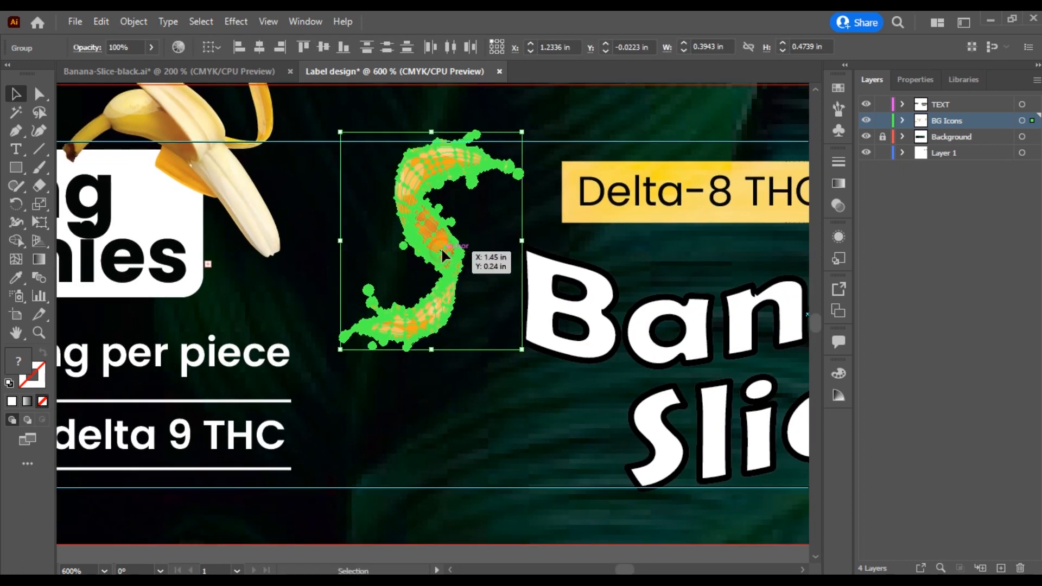
pyautogui.moveTo(433, 350); pyautogui.dragTo(431, 478)
pyautogui.scroll(-2, 468, 384)
pyautogui.click(472, 218)
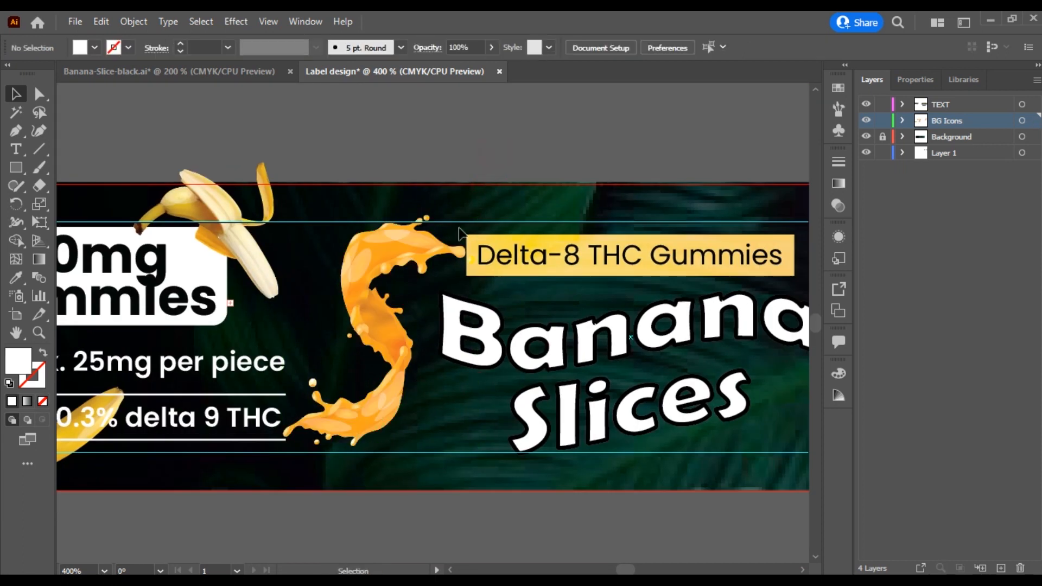
# Duplicate the peeled banana onto the pasteboard above the label and rotate the copy a quarter turn
pyautogui.moveTo(412, 256); pyautogui.dragTo(442, 249)
pyautogui.moveTo(242, 189); pyautogui.dragTo(453, 118)
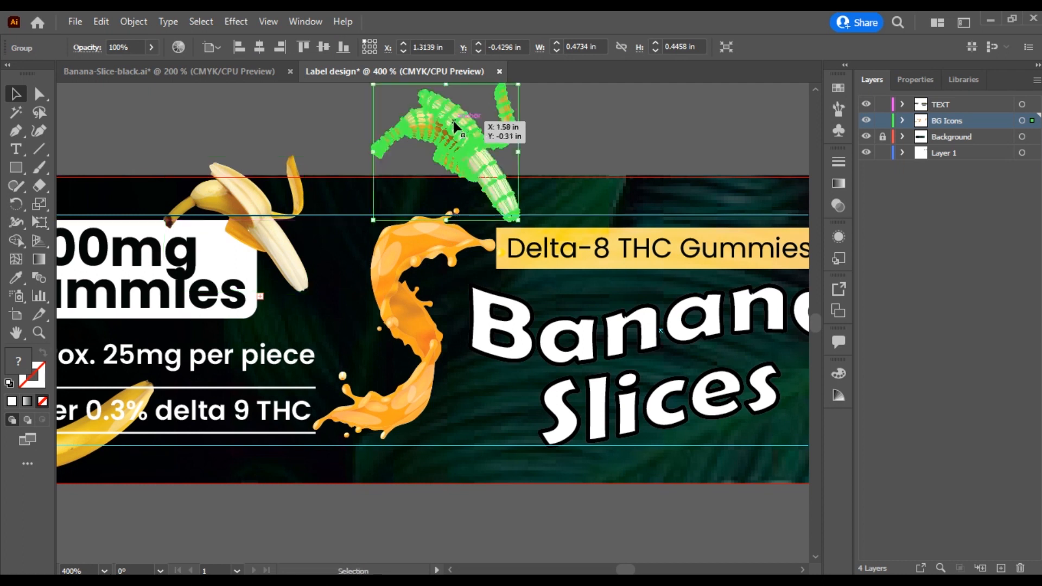
pyautogui.moveTo(523, 224); pyautogui.dragTo(528, 107)
# Reflect the banana copy across the vertical axis
pyautogui.rightClick(447, 131)
pyautogui.moveTo(539, 393)
pyautogui.click(649, 426)
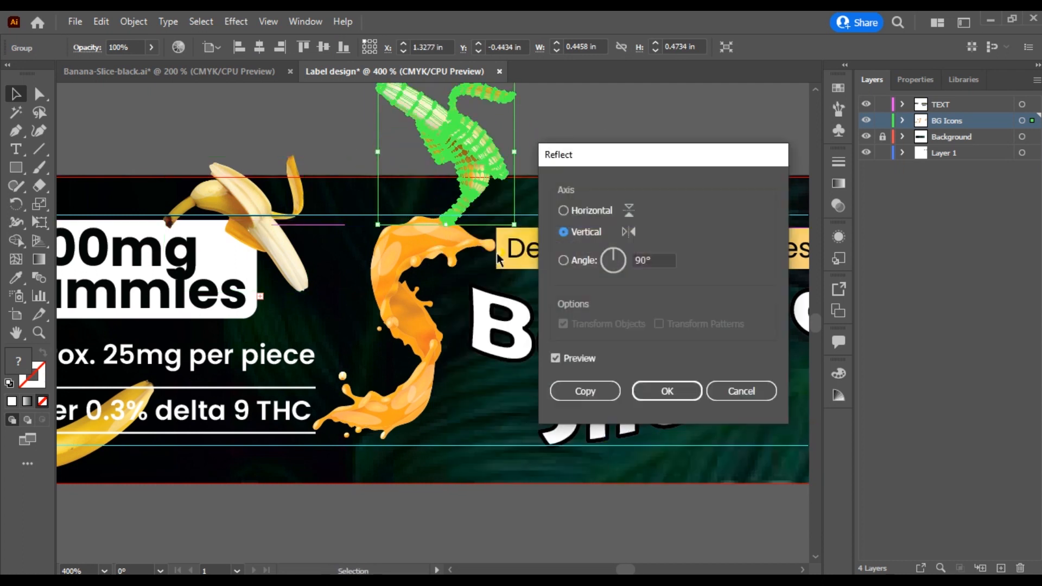
pyautogui.click(652, 391)
# Rotate the mirrored banana further and place it across the S-shaped orange splash
pyautogui.moveTo(520, 222); pyautogui.dragTo(569, 117)
pyautogui.click(569, 116)
pyautogui.moveTo(472, 155); pyautogui.dragTo(444, 278)
pyautogui.scroll(2, 421, 343)
pyautogui.click(532, 364)
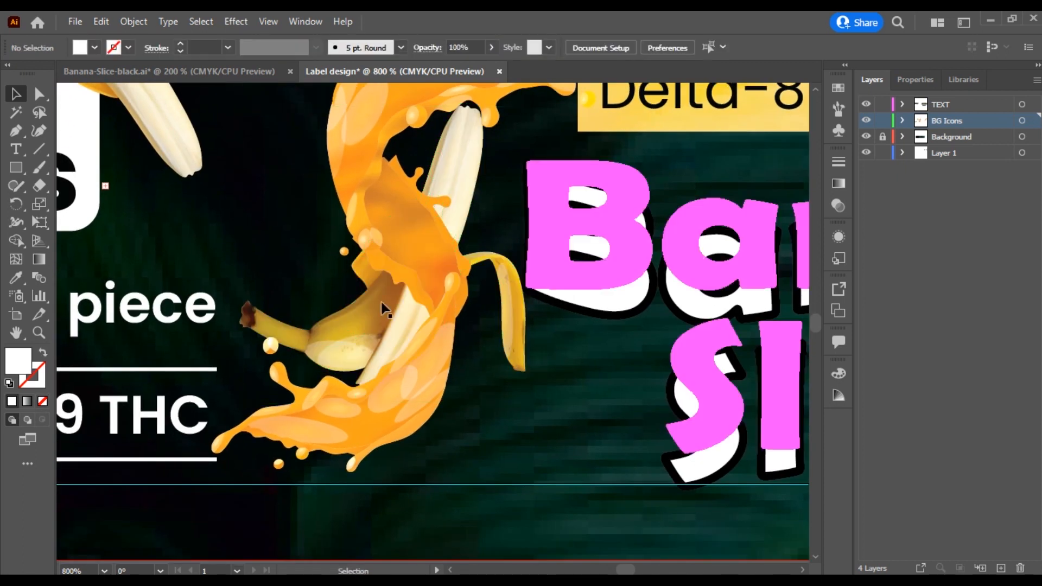
# Bring the mirrored banana to the front of the S-shaped splash
pyautogui.rightClick(461, 174)
pyautogui.click(632, 428)
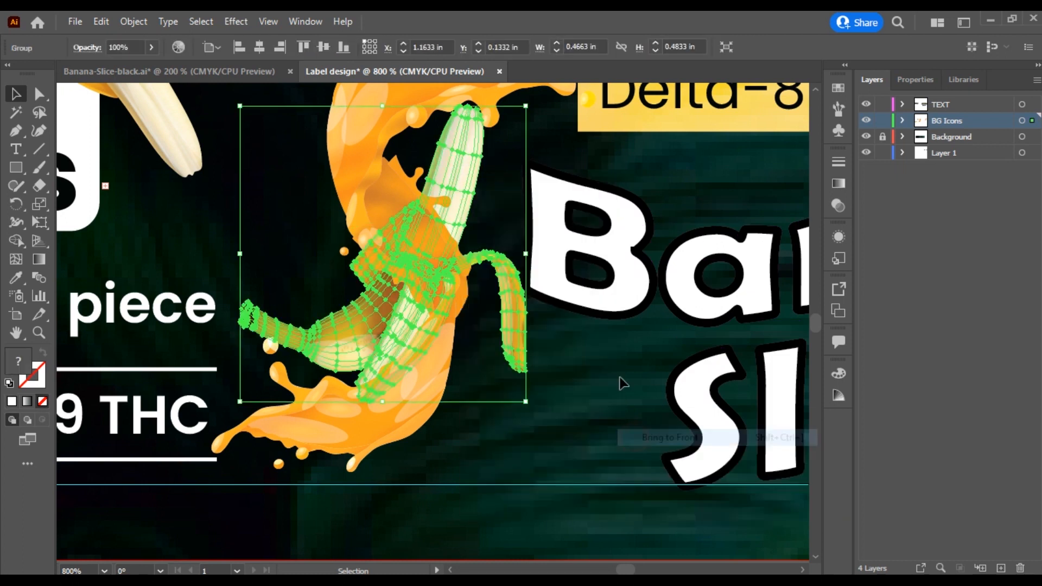
pyautogui.click(595, 164)
# Scale the mirrored banana down to about 0.40 × 0.41 in and center it on the splash
pyautogui.moveTo(670, 398); pyautogui.dragTo(662, 334)
pyautogui.click(530, 550)
pyautogui.moveTo(446, 352); pyautogui.dragTo(447, 488)
pyautogui.moveTo(430, 373); pyautogui.dragTo(442, 365)
pyautogui.click(409, 334)
pyautogui.moveTo(383, 465); pyautogui.dragTo(380, 426)
pyautogui.moveTo(414, 319); pyautogui.dragTo(401, 335)
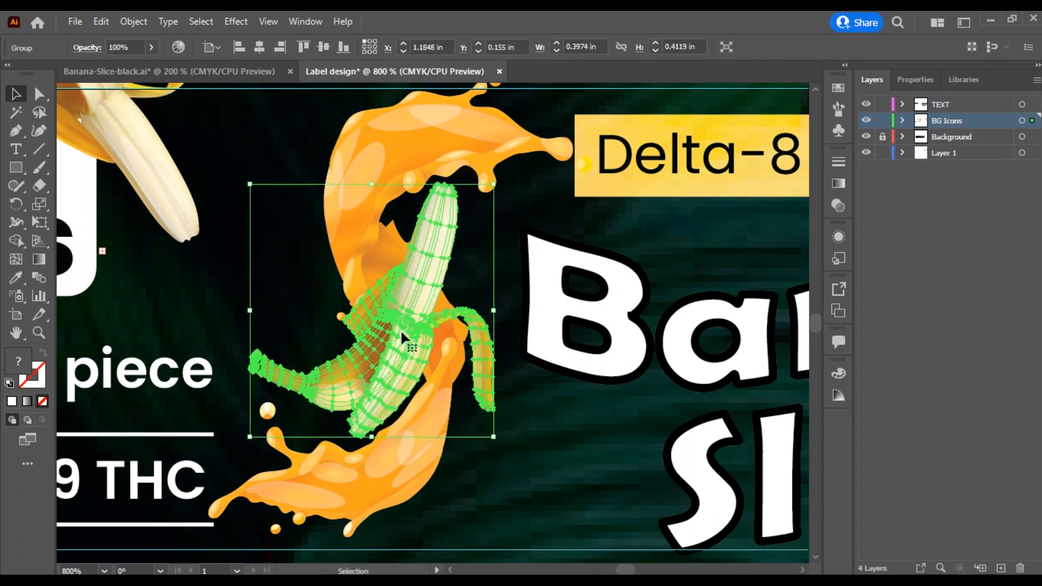
# Enlarge the mirrored banana to about 0.45 × 0.47 in and adjust the stacking order of the S-shaped splash
pyautogui.moveTo(494, 185); pyautogui.dragTo(534, 147)
pyautogui.moveTo(480, 231); pyautogui.dragTo(417, 302)
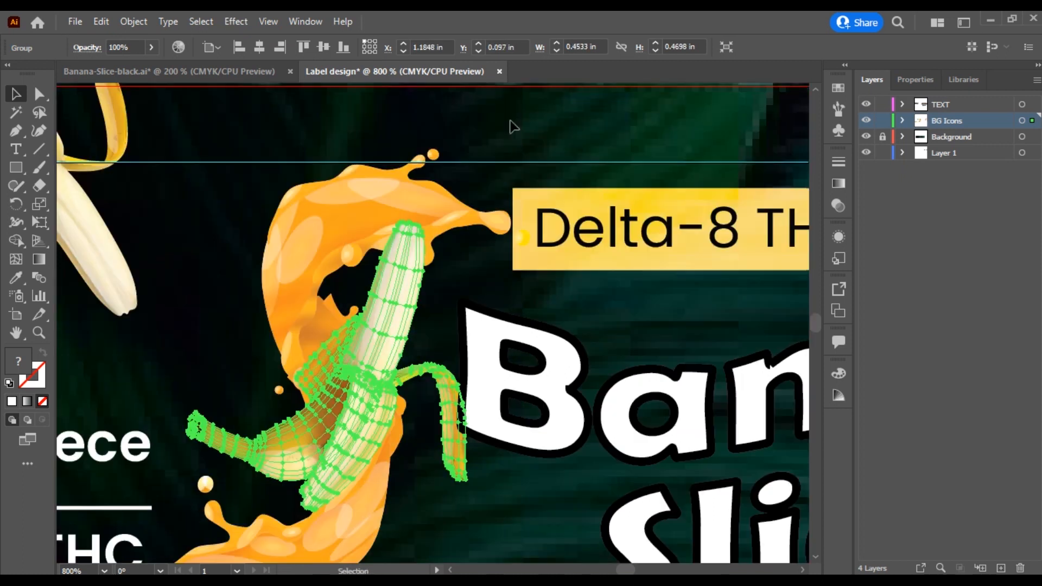
pyautogui.click(510, 123)
pyautogui.moveTo(492, 230); pyautogui.dragTo(503, 199)
pyautogui.click(382, 178)
pyautogui.rightClick(382, 178)
pyautogui.moveTo(507, 444)
pyautogui.click(593, 443)
# Review the banana-and-splash arrangement against the title and the rest of the label
pyautogui.click(606, 257)
pyautogui.scroll(-2, 298, 387)
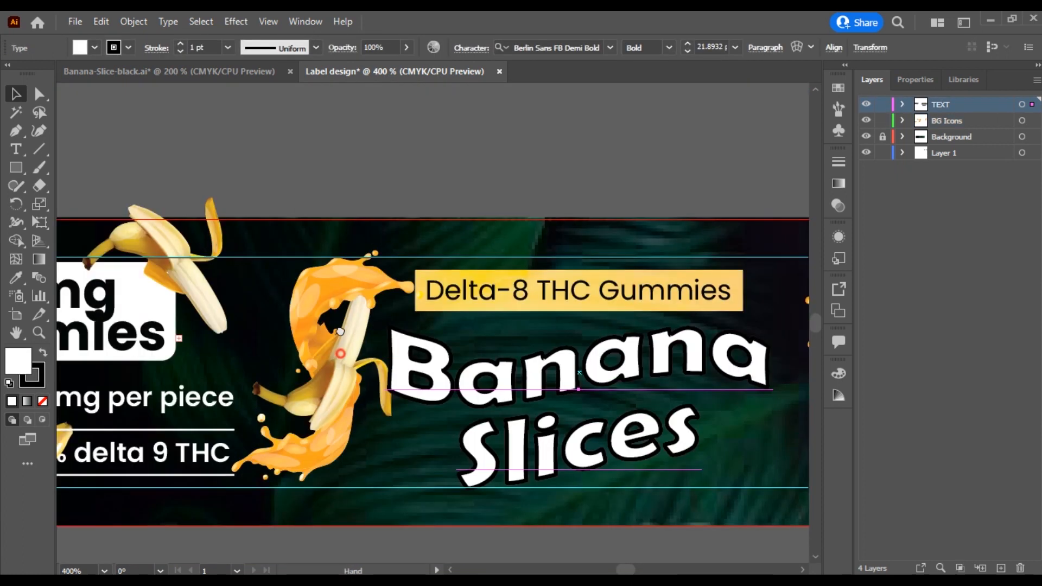
pyautogui.scroll(-2, 337, 359)
pyautogui.click(373, 481)
pyautogui.click(322, 314)
pyautogui.click(405, 475)
pyautogui.scroll(-1, 406, 477)
pyautogui.moveTo(549, 484); pyautogui.dragTo(659, 481)
pyautogui.scroll(1, 460, 350)
pyautogui.click(462, 337)
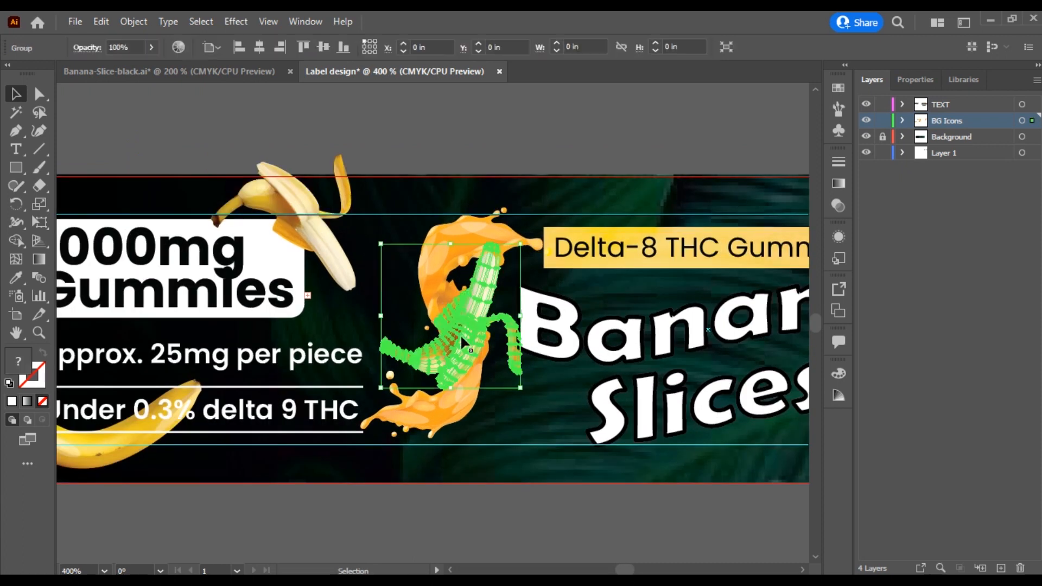
pyautogui.moveTo(447, 337); pyautogui.dragTo(446, 337)
pyautogui.click(483, 510)
pyautogui.scroll(-1, 483, 511)
pyautogui.moveTo(534, 522); pyautogui.dragTo(407, 491)
pyautogui.moveTo(545, 498); pyautogui.dragTo(467, 491)
pyautogui.scroll(-2, 437, 472)
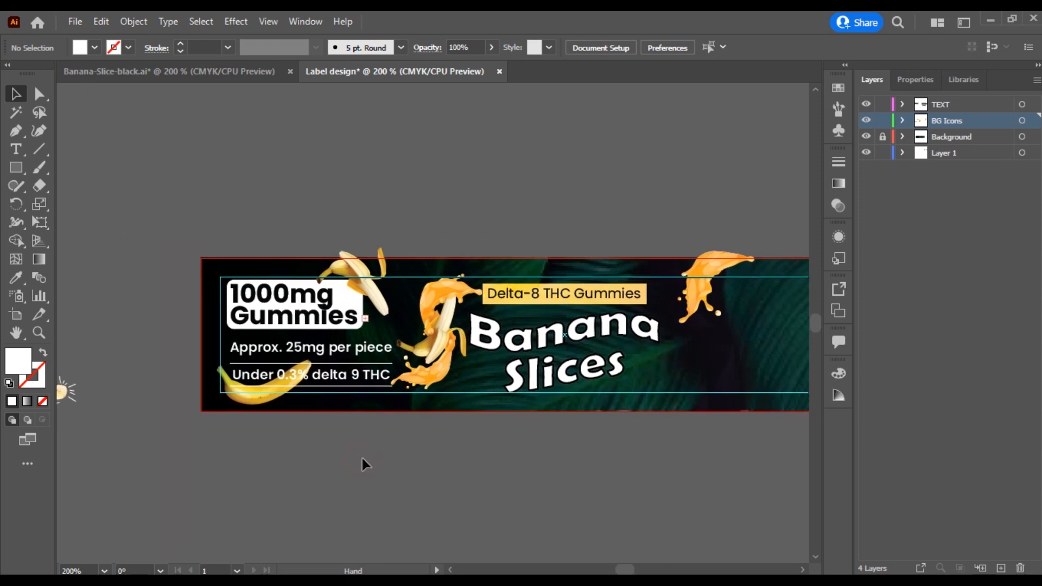
# Cut the banana slice illustrations from the pasteboard and paste them onto the BG Icons layer
pyautogui.moveTo(247, 344); pyautogui.dragTo(361, 418)
pyautogui.hotkey('ctrl', 'x')
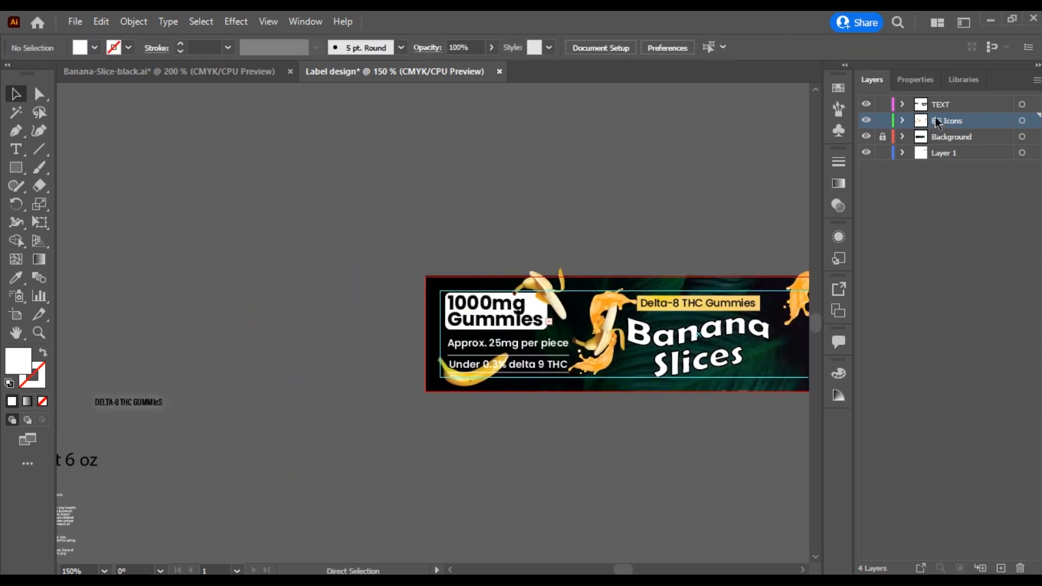
pyautogui.moveTo(694, 379); pyautogui.dragTo(495, 390)
pyautogui.scroll(2, 491, 368)
pyautogui.moveTo(433, 485); pyautogui.dragTo(442, 448)
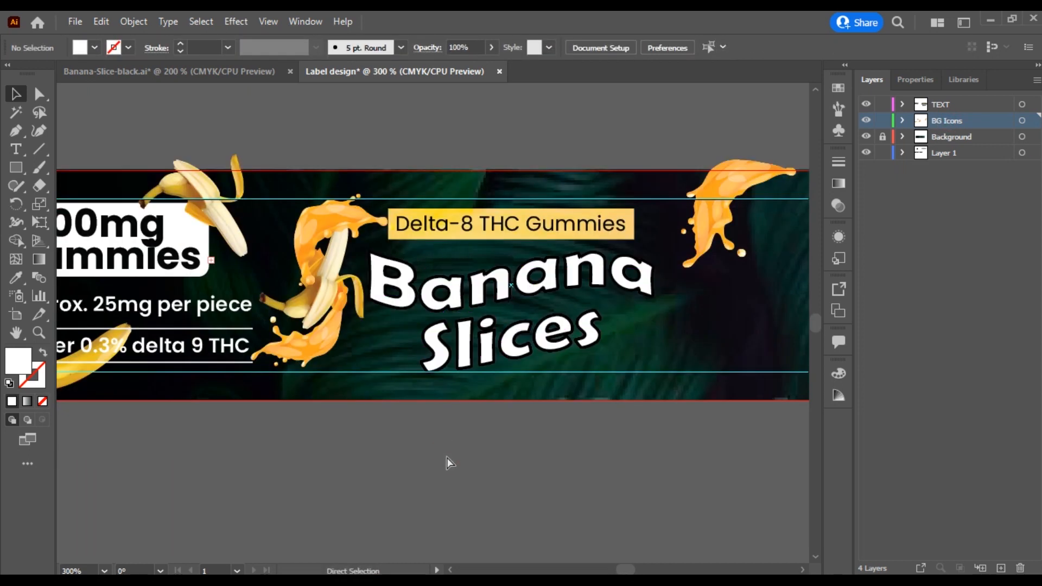
pyautogui.hotkey('ctrl', 'v')
pyautogui.moveTo(263, 400); pyautogui.dragTo(541, 376)
# Place a second set of the banana slice illustrations on the pasteboard above the label
pyautogui.scroll(-2, 541, 376)
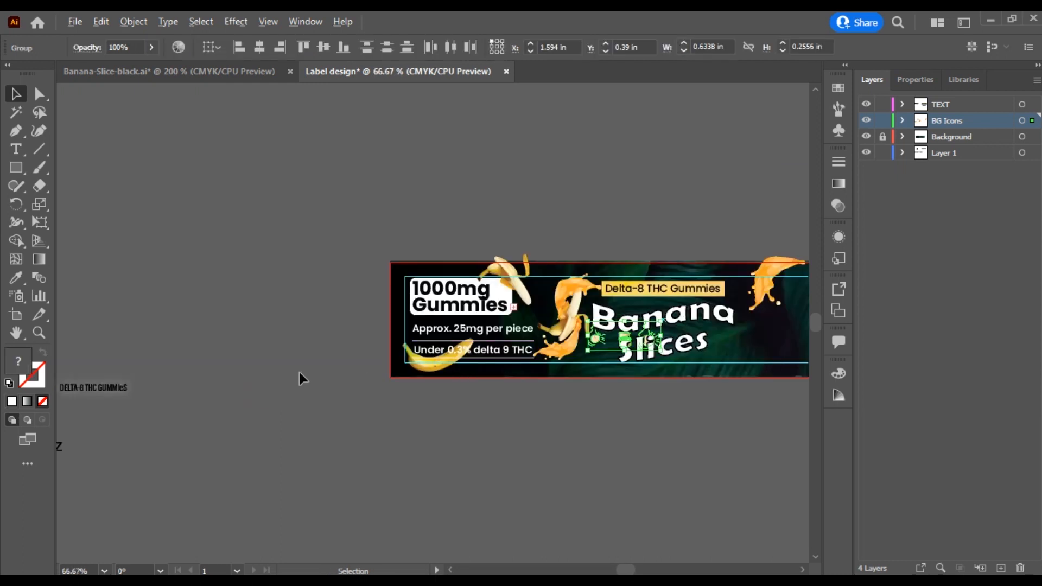
pyautogui.scroll(-3, 298, 373)
pyautogui.press('ctrl')
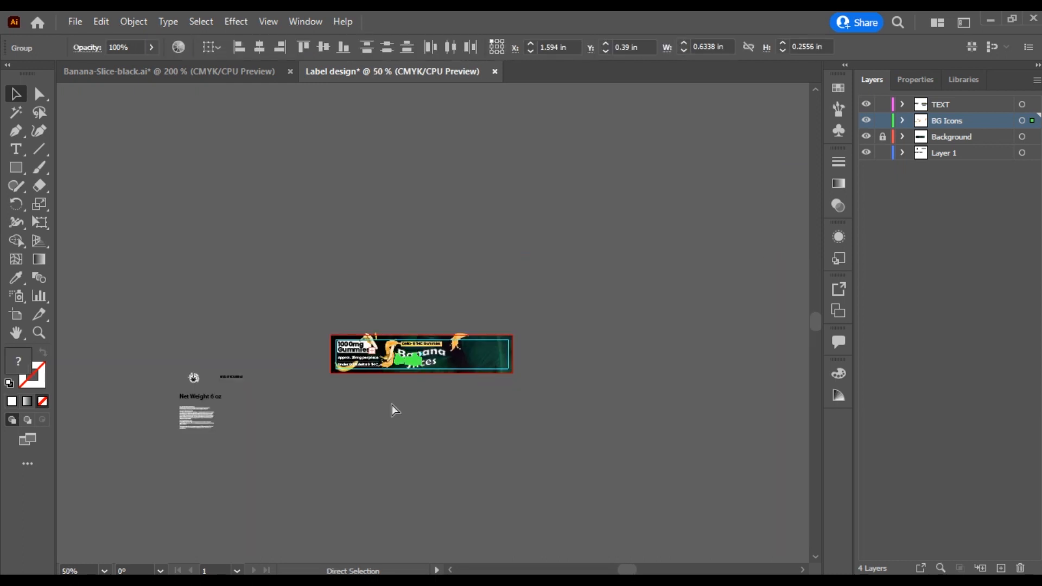
pyautogui.hotkey('ctrl', 'v')
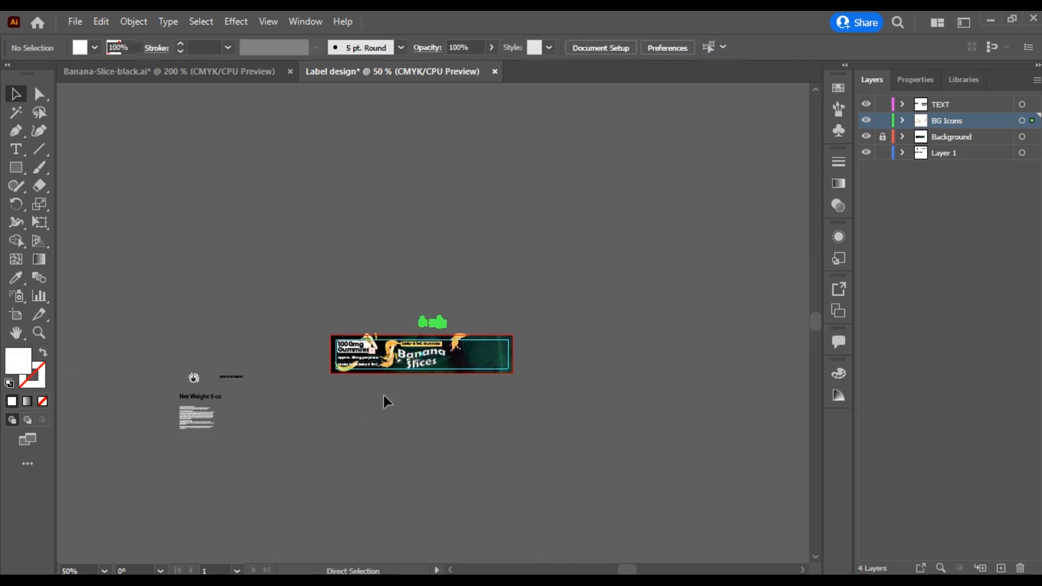
pyautogui.click(396, 395)
pyautogui.scroll(3, 436, 331)
pyautogui.scroll(3, 439, 339)
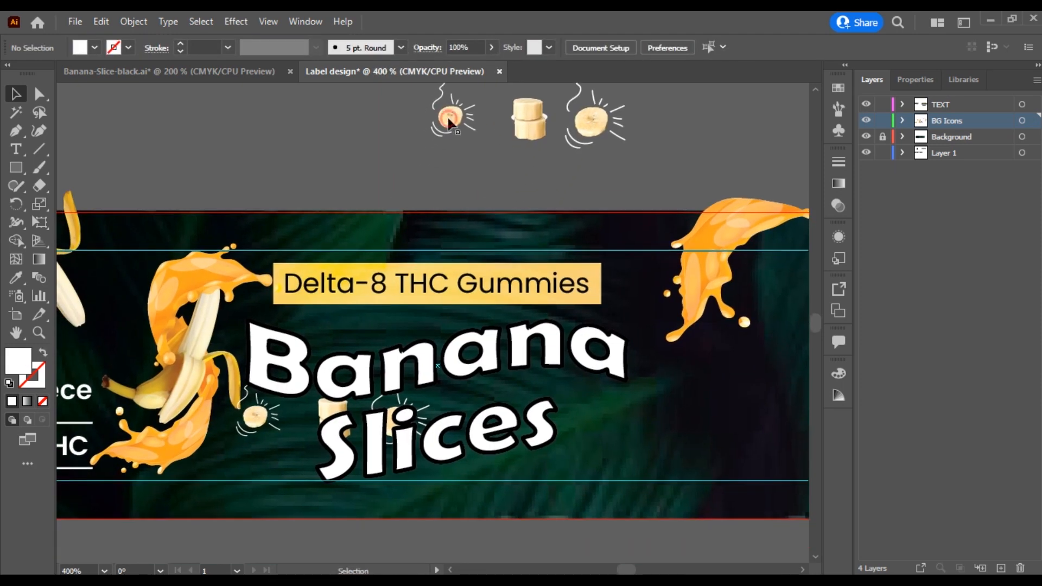
# Move the small banana slice from the label onto the pasteboard above it
pyautogui.click(450, 123)
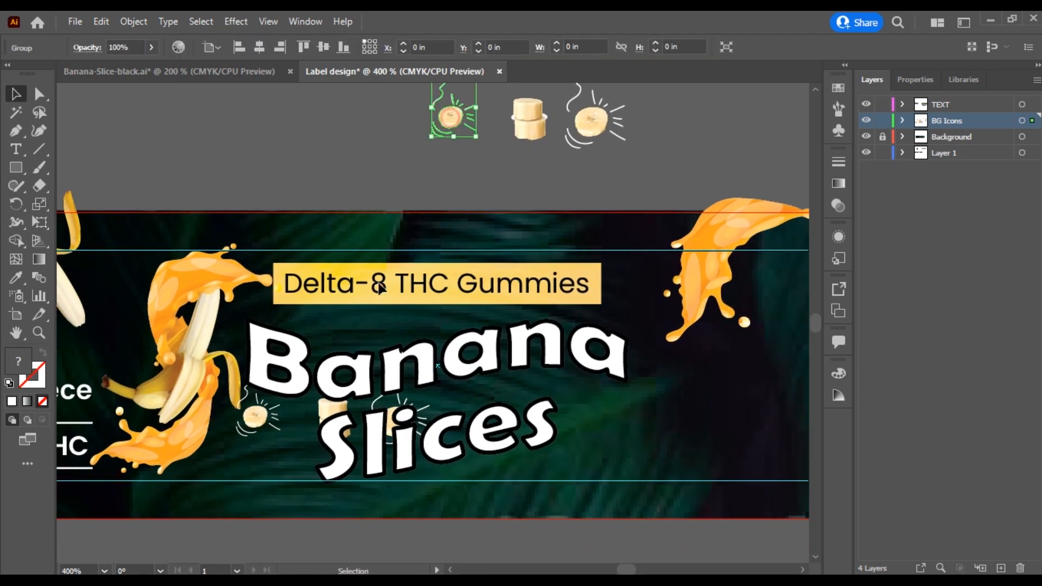
pyautogui.moveTo(363, 438); pyautogui.dragTo(383, 114)
pyautogui.click(376, 163)
pyautogui.moveTo(257, 413); pyautogui.dragTo(270, 132)
pyautogui.scroll(1, 375, 487)
pyautogui.moveTo(532, 343); pyautogui.dragTo(589, 322)
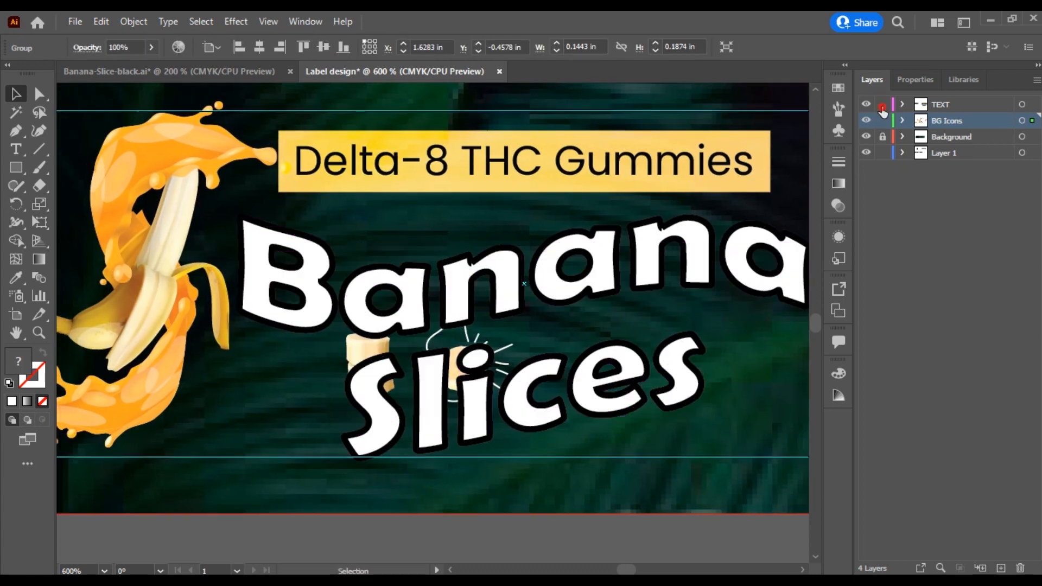
# Lock the TEXT layer and move the stacked slices and large slice from behind the title onto the pasteboard
pyautogui.keyDown('shift'); pyautogui.click(458, 358); pyautogui.keyUp('shift')
pyautogui.scroll(-2, 457, 358)
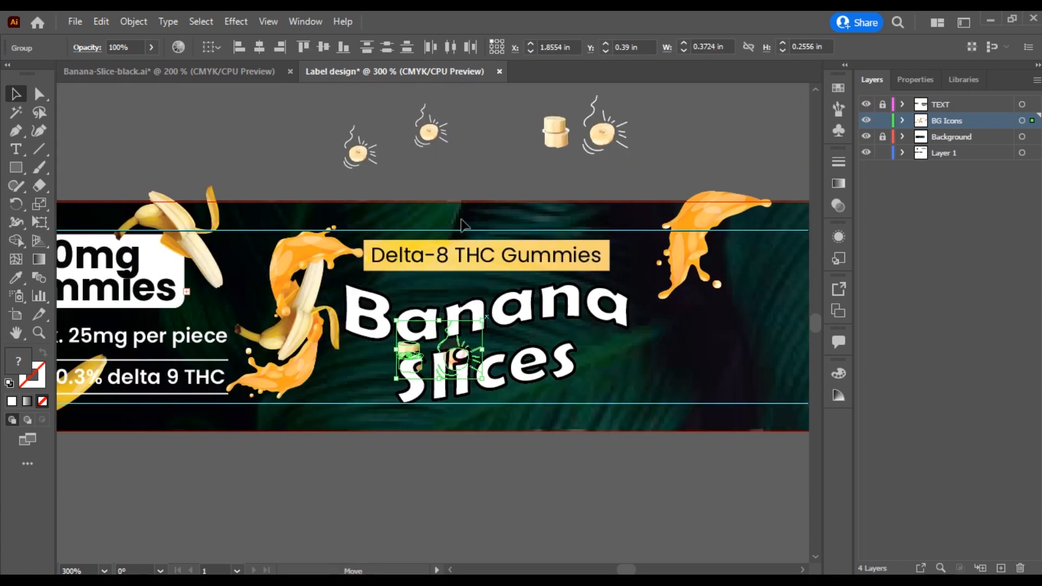
pyautogui.click(445, 159)
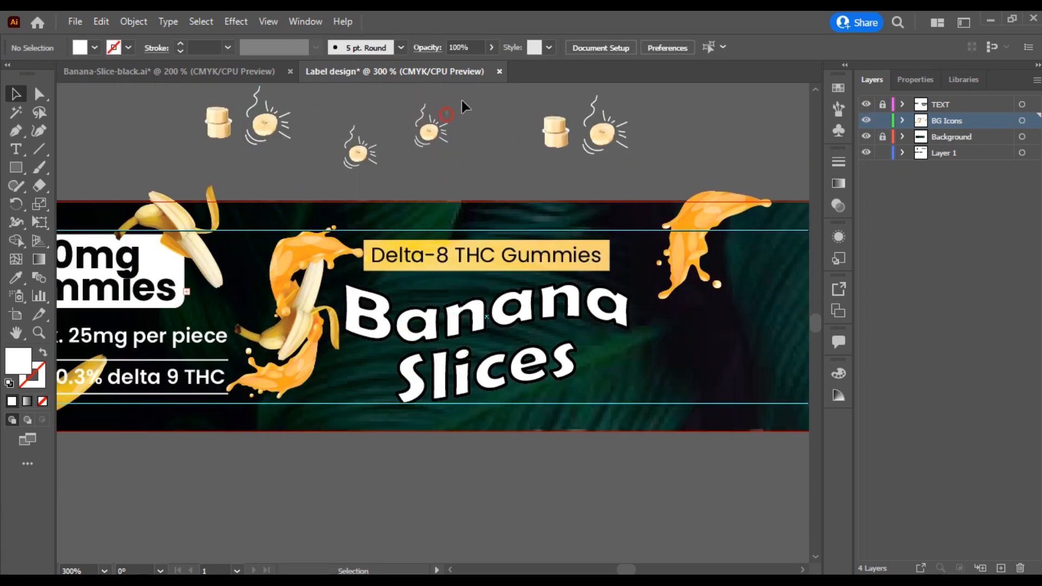
# Place the small banana slice before the word "Slices" and the large slice after it
pyautogui.moveTo(434, 146); pyautogui.dragTo(365, 387)
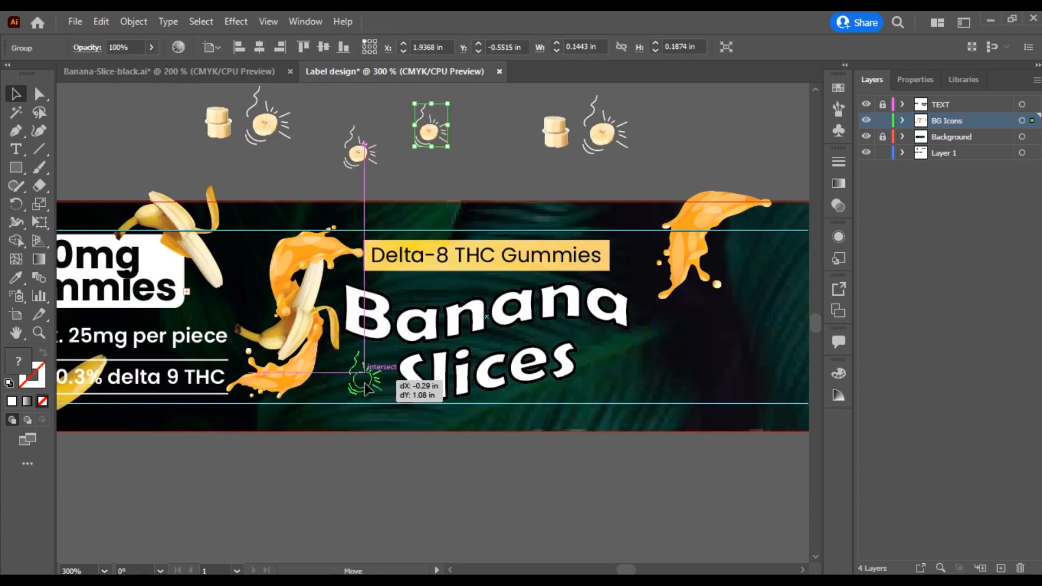
pyautogui.click(522, 153)
pyautogui.moveTo(516, 142); pyautogui.dragTo(452, 129)
pyautogui.scroll(1, 479, 145)
pyautogui.moveTo(581, 107); pyautogui.dragTo(635, 464)
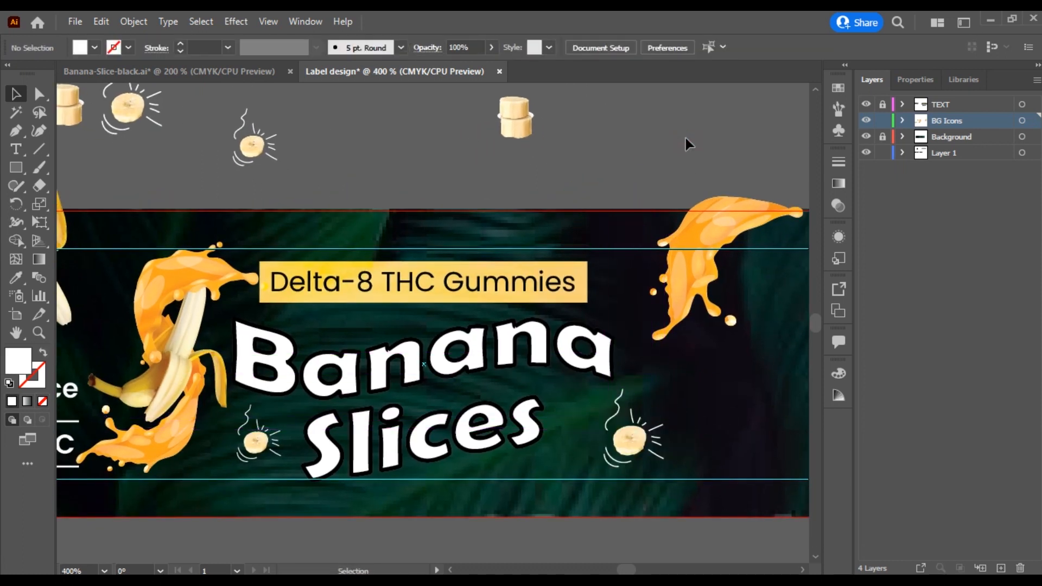
pyautogui.moveTo(686, 138); pyautogui.dragTo(664, 120)
# Try the stacked banana slices enlarged at the label's lower edge, beside the large slice
pyautogui.moveTo(491, 98); pyautogui.dragTo(500, 414)
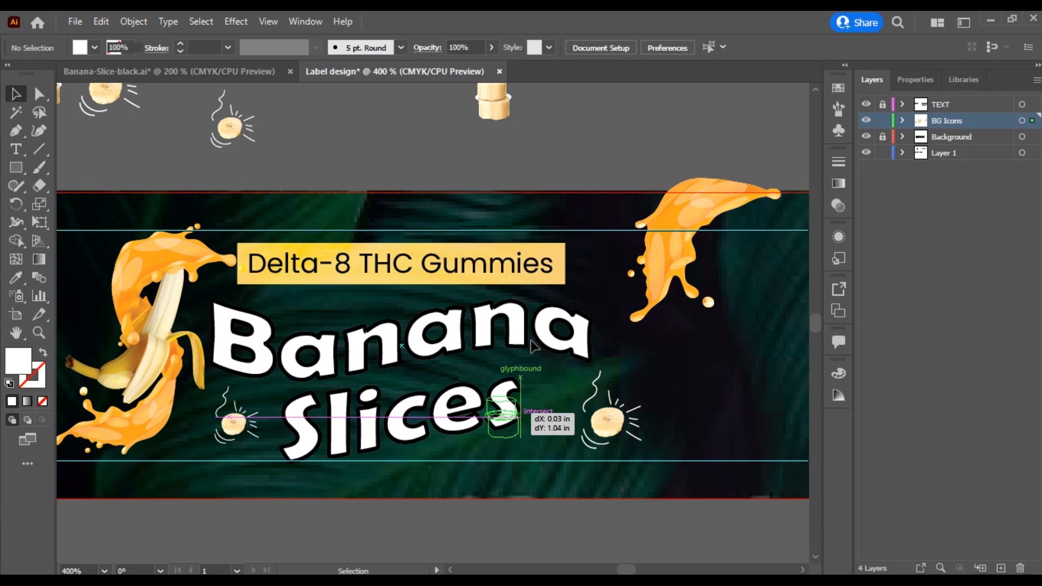
pyautogui.scroll(-2, 549, 363)
pyautogui.moveTo(535, 372); pyautogui.dragTo(602, 413)
pyautogui.click(608, 483)
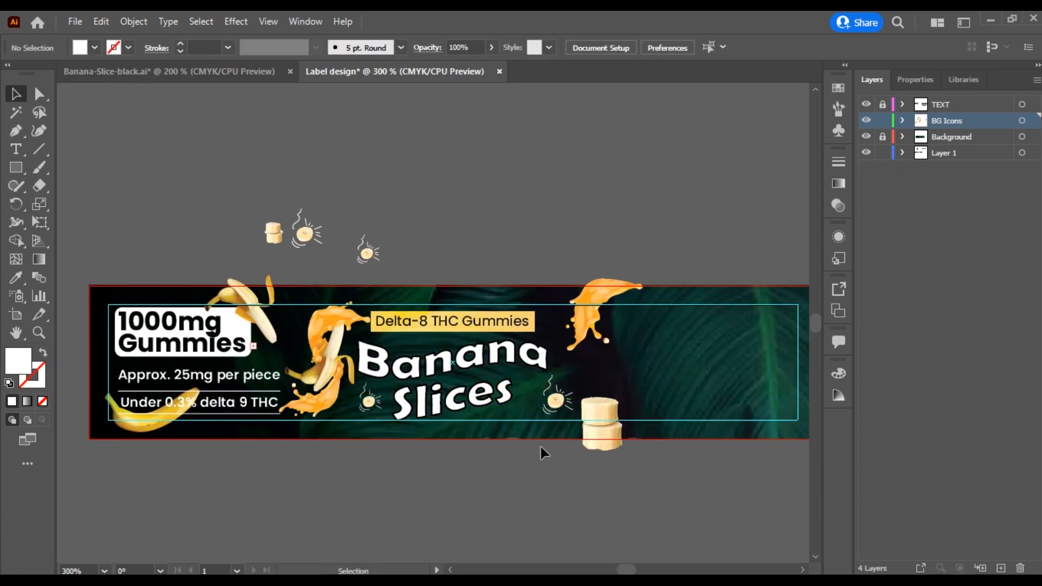
# Try the stacked slices under the end of "Slices", scaled down to about 0.17 × 0.20 in
pyautogui.scroll(1, 541, 447)
pyautogui.moveTo(646, 346); pyautogui.dragTo(494, 359)
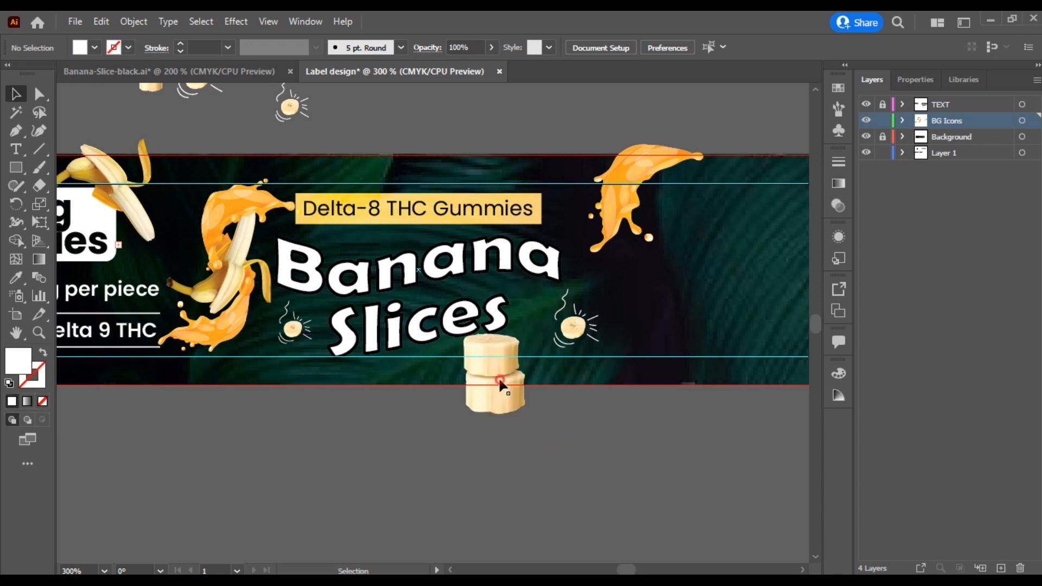
pyautogui.moveTo(497, 413); pyautogui.dragTo(513, 379)
pyautogui.click(541, 424)
pyautogui.moveTo(486, 422); pyautogui.dragTo(573, 485)
pyautogui.click(568, 426)
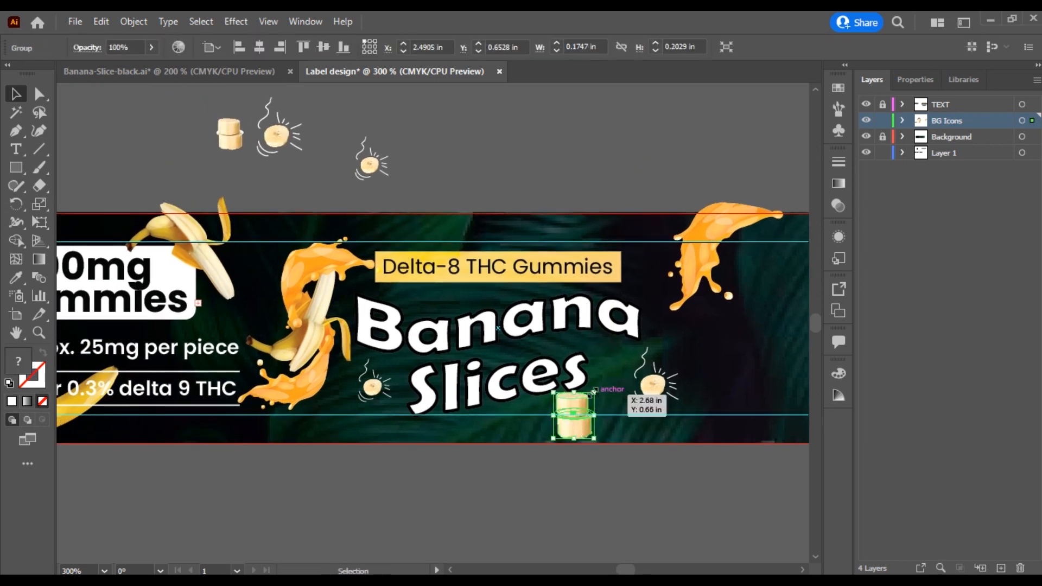
# Tilt the stacked banana slices and move them between the Delta-8 badge and the word "Banana"
pyautogui.moveTo(577, 402); pyautogui.dragTo(450, 282)
pyautogui.click(512, 199)
pyautogui.scroll(2, 443, 296)
pyautogui.click(454, 278)
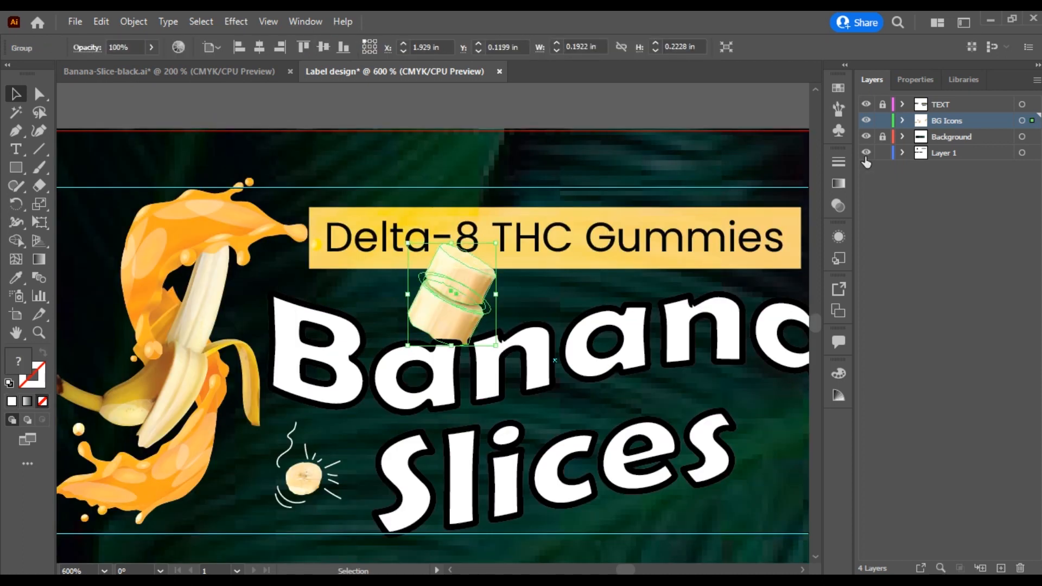
# Shrink the tilted slice stack and fit it into the gap just above "Banana"
pyautogui.scroll(-1, 508, 284)
pyautogui.moveTo(500, 258); pyautogui.dragTo(457, 297)
pyautogui.click(481, 293)
pyautogui.click(593, 357)
pyautogui.scroll(-1, 603, 362)
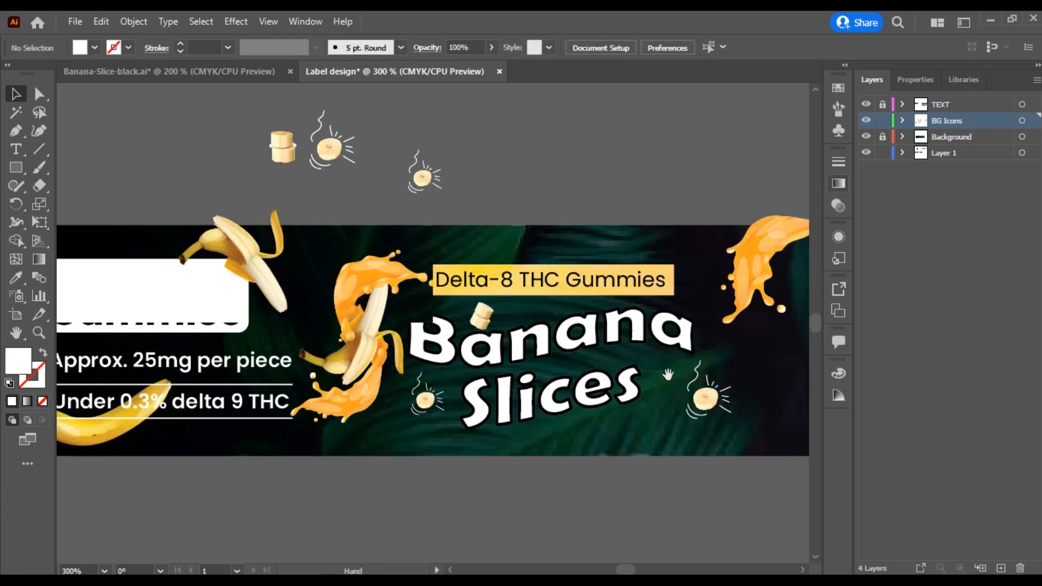
pyautogui.moveTo(670, 377); pyautogui.dragTo(579, 403)
pyautogui.scroll(-2, 581, 401)
pyautogui.moveTo(551, 496); pyautogui.dragTo(523, 471)
pyautogui.moveTo(605, 445); pyautogui.dragTo(553, 443)
pyautogui.moveTo(381, 267); pyautogui.dragTo(474, 233)
pyautogui.scroll(-1, 355, 417)
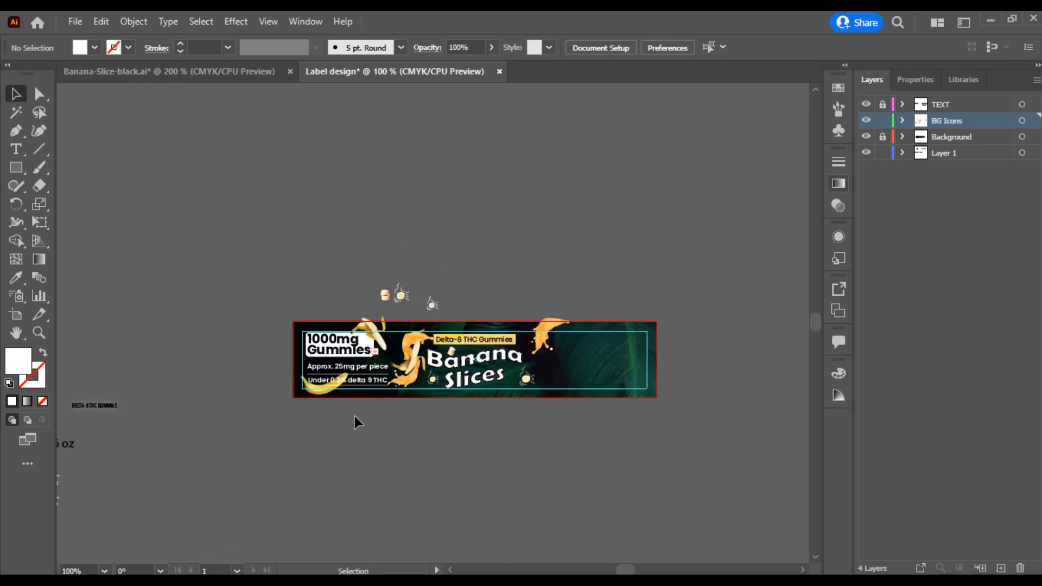
# Isolate the spare small slice group on the pasteboard, move its ray lines to the end of "Banana", and exit isolation
pyautogui.scroll(3, 488, 350)
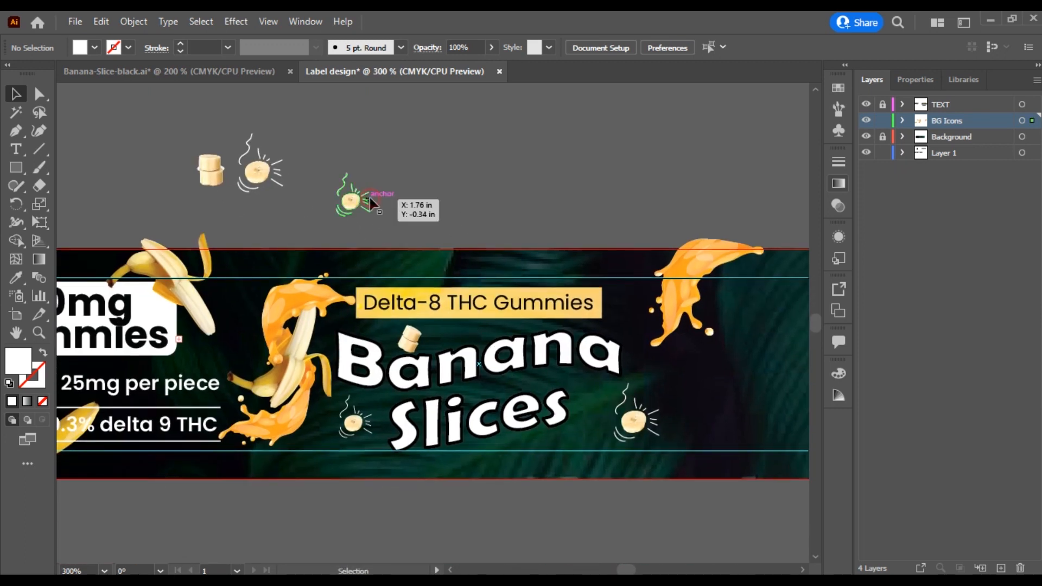
pyautogui.click(370, 197)
pyautogui.scroll(1, 369, 198)
pyautogui.doubleClick(372, 199)
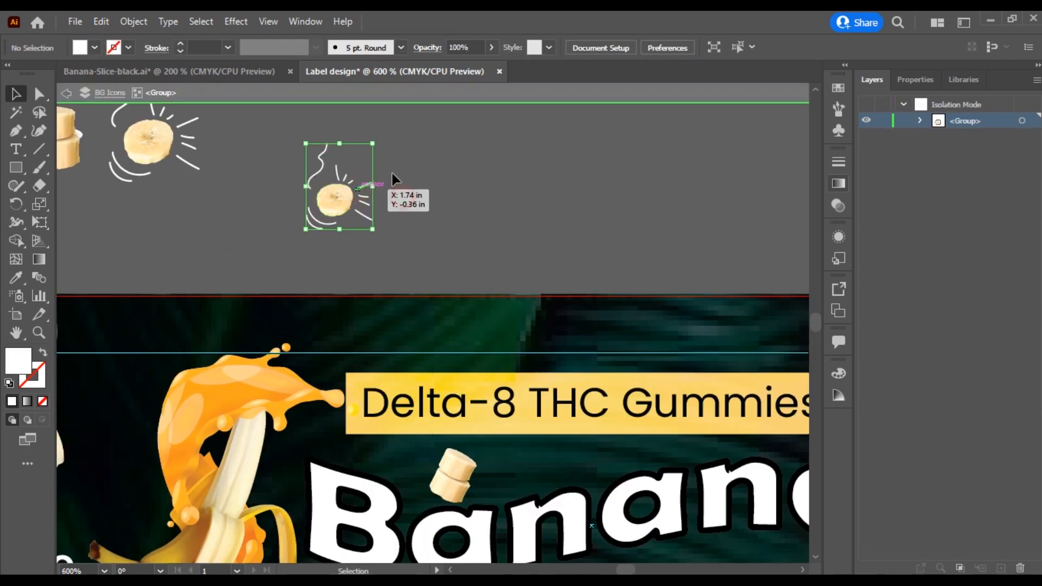
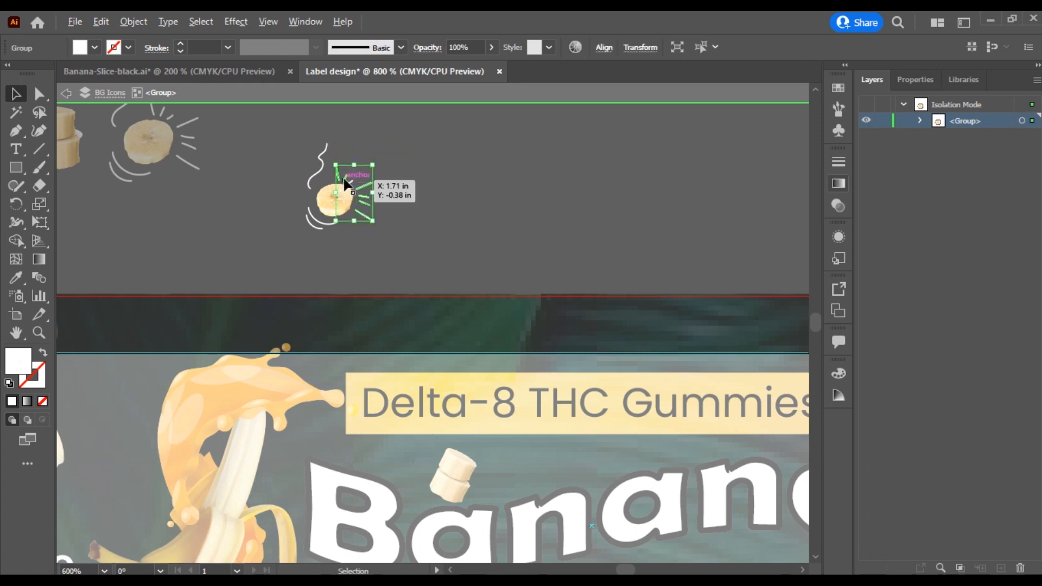
pyautogui.scroll(1, 346, 184)
pyautogui.scroll(-1, 380, 253)
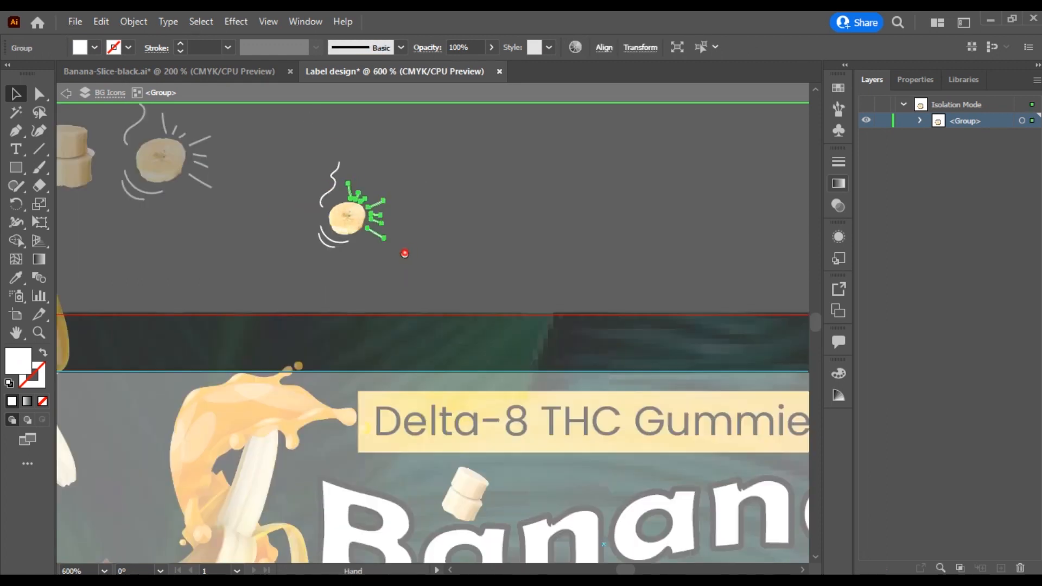
pyautogui.scroll(-3, 644, 425)
pyautogui.moveTo(695, 352); pyautogui.dragTo(392, 283)
pyautogui.moveTo(570, 298); pyautogui.dragTo(571, 297)
pyautogui.scroll(-1, 627, 391)
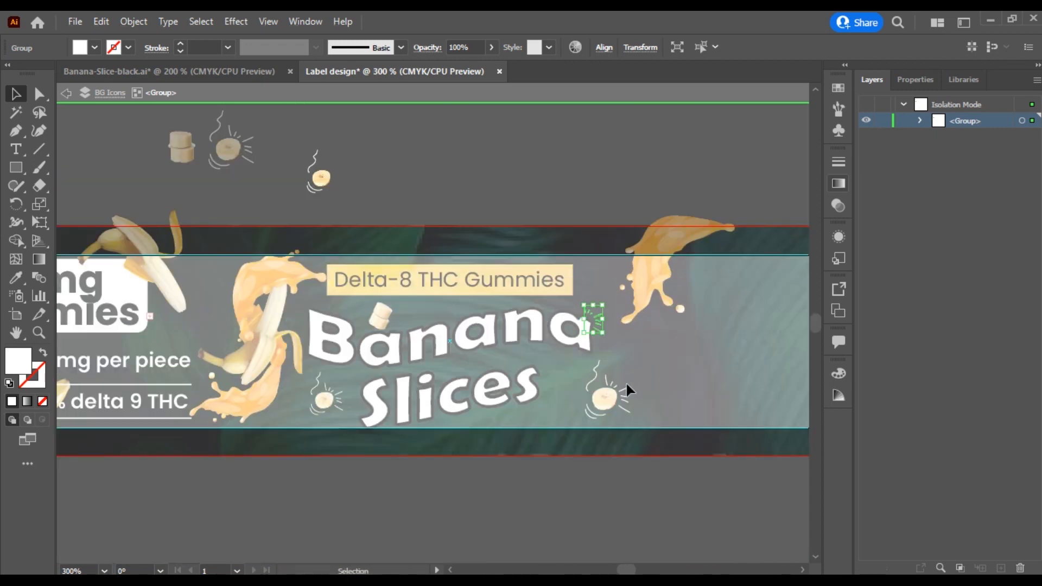
pyautogui.doubleClick(485, 216)
# Enlarge the orange splash at the label's upper edge to about 0.59 × 0.56 in and shift it closer to the title
pyautogui.scroll(-1, 563, 470)
pyautogui.scroll(-1, 563, 470)
pyautogui.scroll(3, 621, 454)
pyautogui.moveTo(506, 413); pyautogui.dragTo(440, 407)
pyautogui.scroll(-1, 539, 510)
pyautogui.click(539, 525)
pyautogui.scroll(-2, 539, 525)
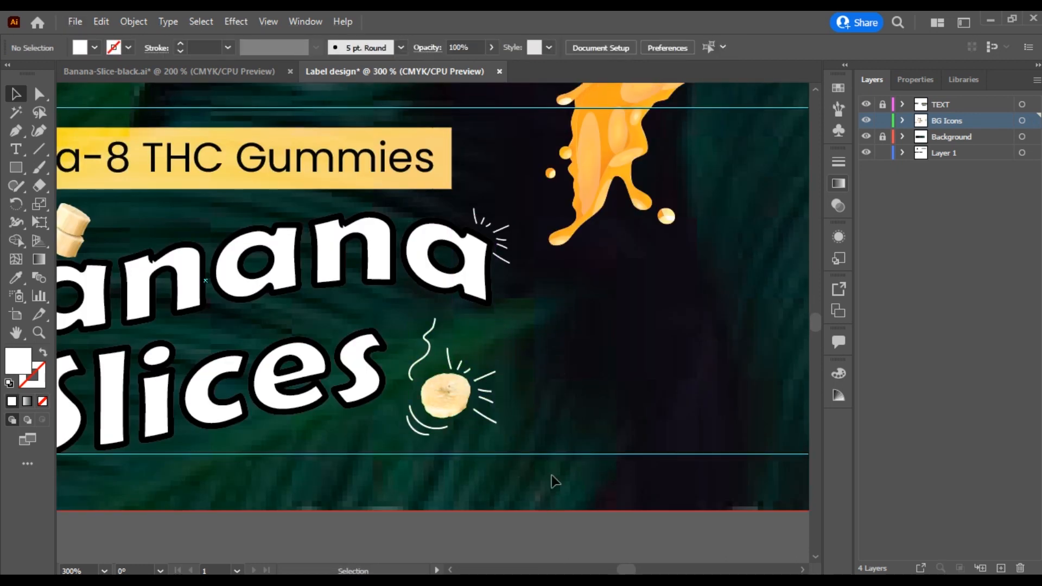
pyautogui.click(575, 336)
pyautogui.moveTo(600, 388); pyautogui.dragTo(525, 421)
pyautogui.moveTo(566, 354); pyautogui.dragTo(578, 354)
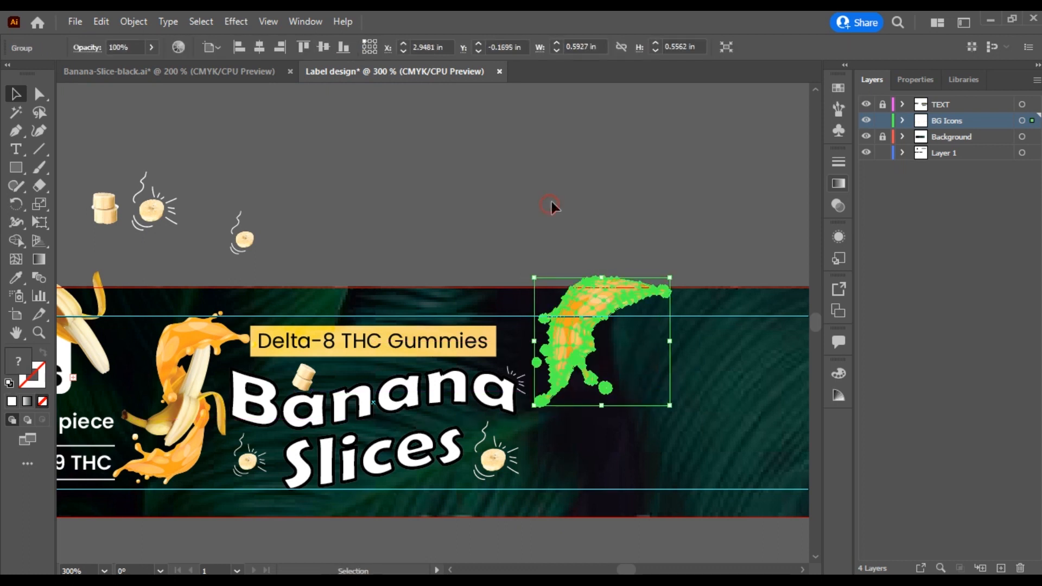
# Delete the leftover "DELTA-8 THC GUMMIES" text beside the leaf badge on the pasteboard
pyautogui.click(552, 204)
pyautogui.scroll(-3, 554, 455)
pyautogui.moveTo(569, 495); pyautogui.dragTo(600, 475)
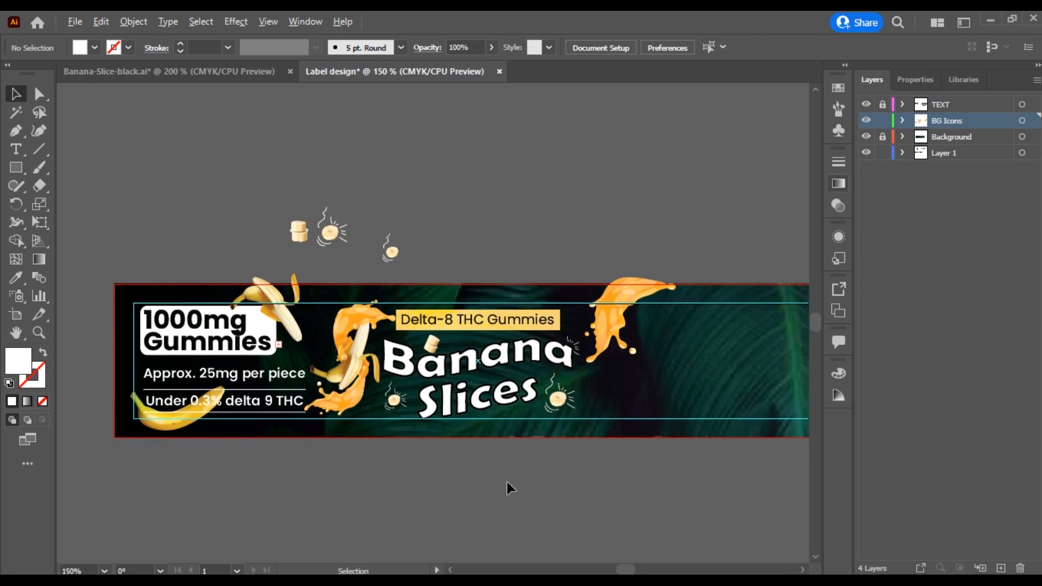
pyautogui.scroll(-2, 508, 482)
pyautogui.moveTo(352, 473); pyautogui.dragTo(449, 367)
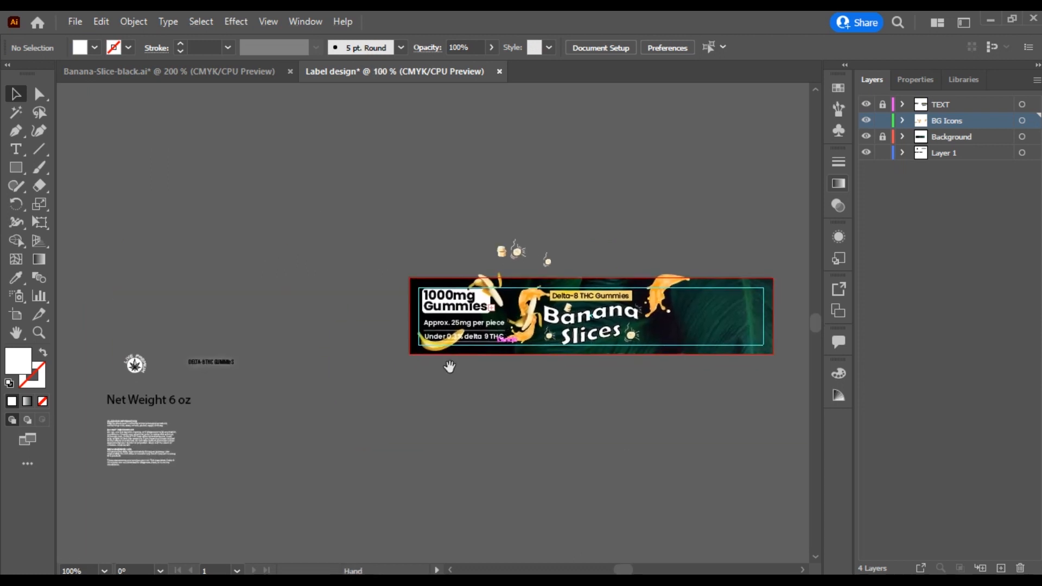
pyautogui.click(244, 364)
pyautogui.scroll(3, 238, 375)
pyautogui.click(274, 313)
pyautogui.moveTo(433, 420); pyautogui.dragTo(263, 456)
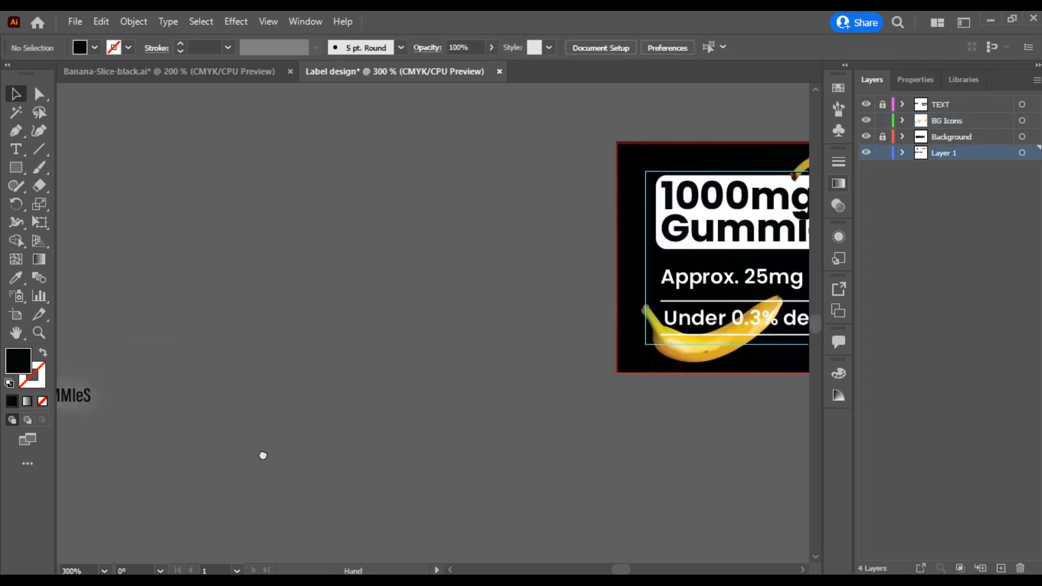
pyautogui.moveTo(598, 370); pyautogui.dragTo(318, 426)
pyautogui.moveTo(553, 419); pyautogui.dragTo(650, 296)
pyautogui.moveTo(164, 413); pyautogui.dragTo(705, 364)
pyautogui.click(375, 278)
pyautogui.press('Delete')
# Cut the "LIVE PREMIUM" leaf badge from the pasteboard and place it on the BG Icons layer below the orange splash, beside "Slices"
pyautogui.click(135, 282)
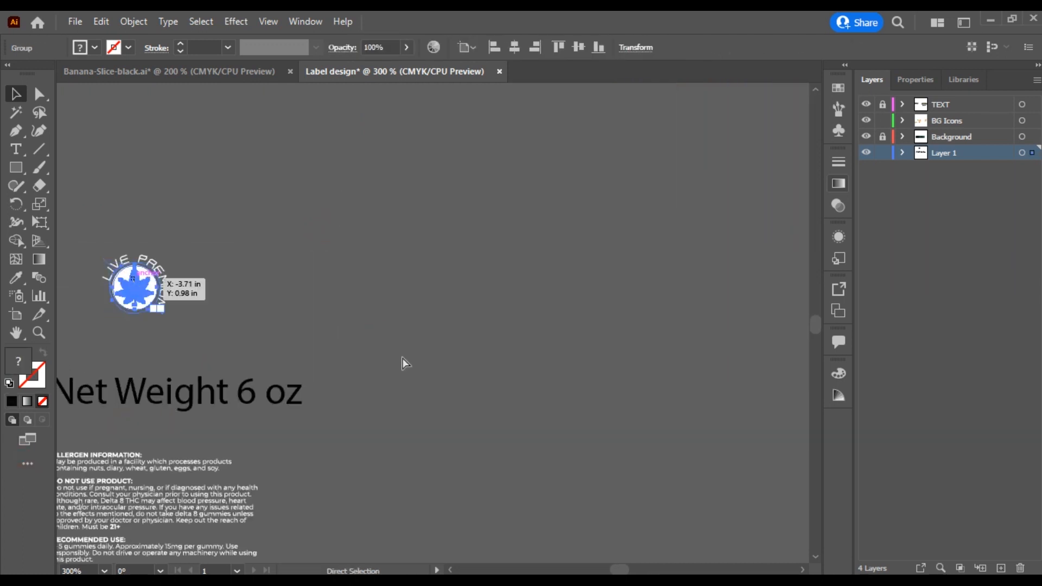
pyautogui.press('Delete')
pyautogui.scroll(-3, 457, 375)
pyautogui.moveTo(413, 416); pyautogui.dragTo(175, 455)
pyautogui.scroll(3, 664, 361)
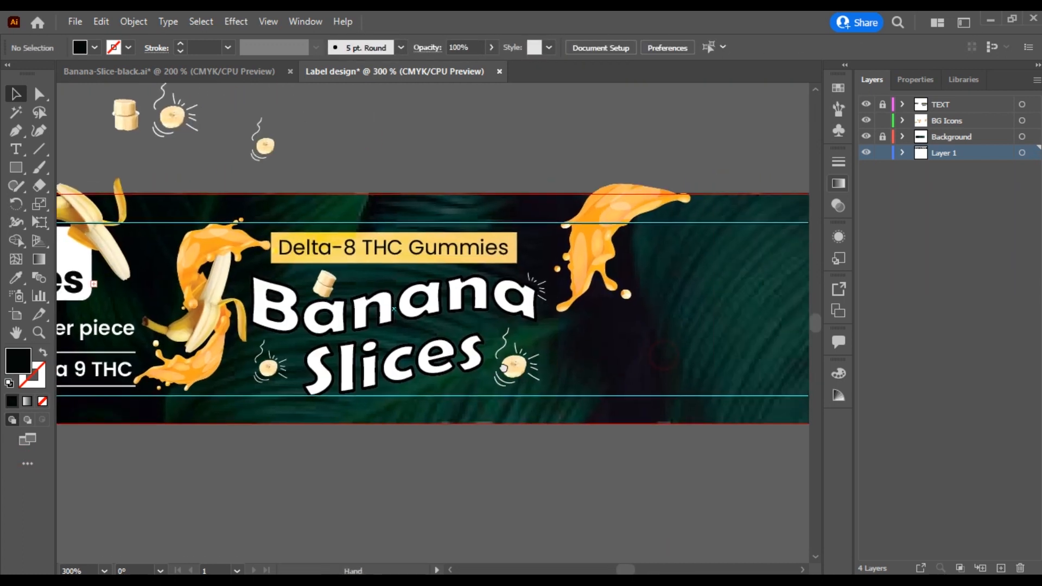
pyautogui.hotkey('ctrl', 'v')
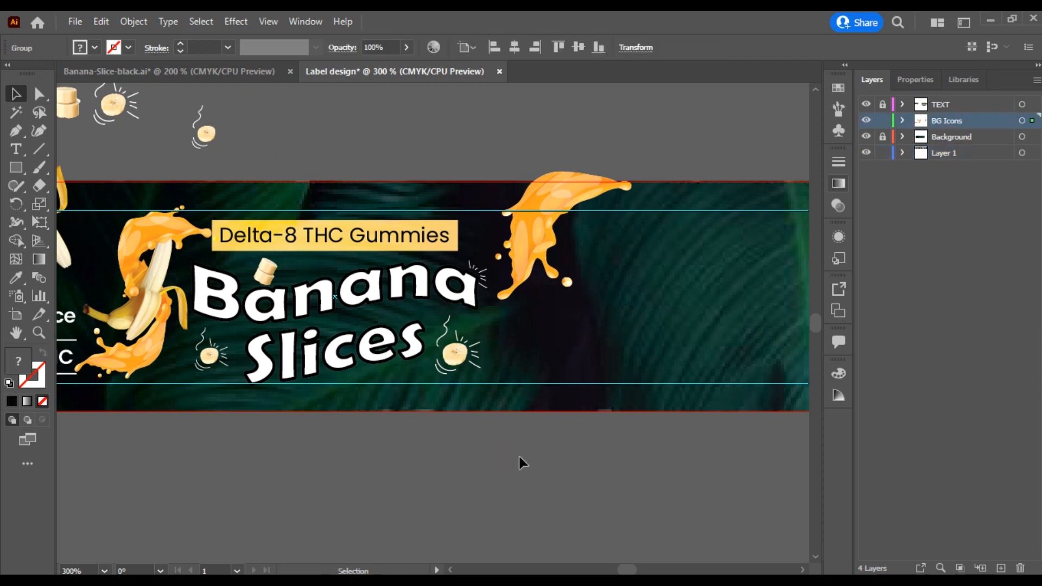
pyautogui.moveTo(451, 321); pyautogui.dragTo(549, 339)
pyautogui.click(585, 467)
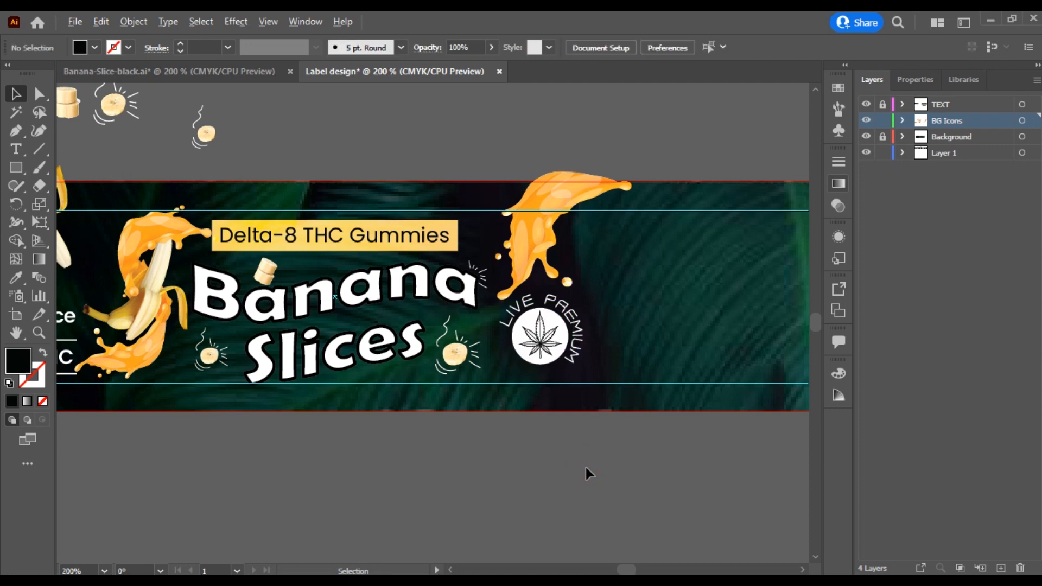
pyautogui.scroll(-2, 585, 468)
pyautogui.moveTo(584, 467); pyautogui.dragTo(583, 449)
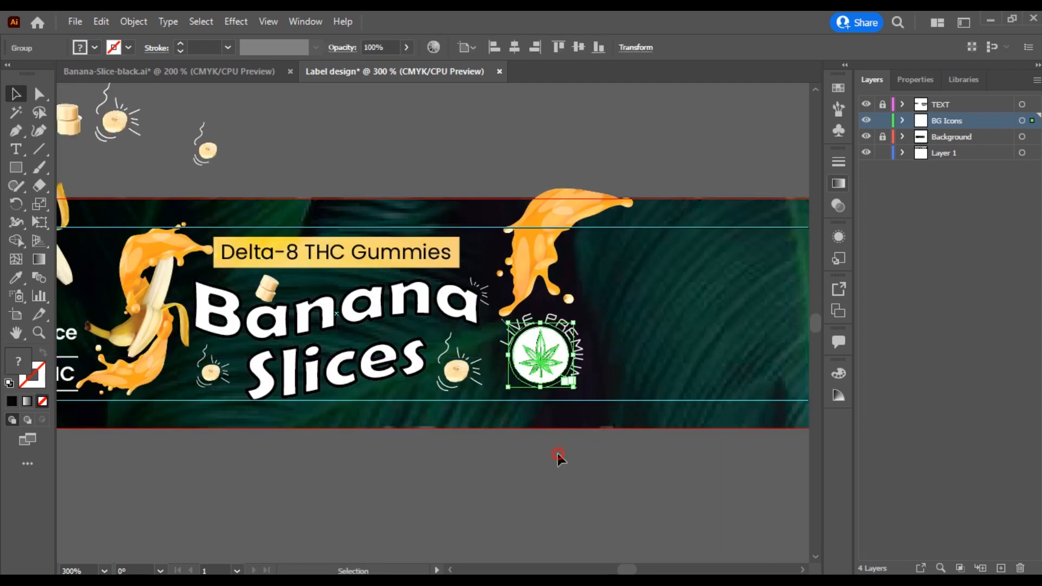
pyautogui.click(558, 454)
pyautogui.moveTo(558, 454); pyautogui.dragTo(596, 444)
# Move the "Approx. 25mg per piece" and "Under 0.3% delta 9 THC" lines up toward the "1000mg Gummies" box
pyautogui.scroll(-1, 595, 443)
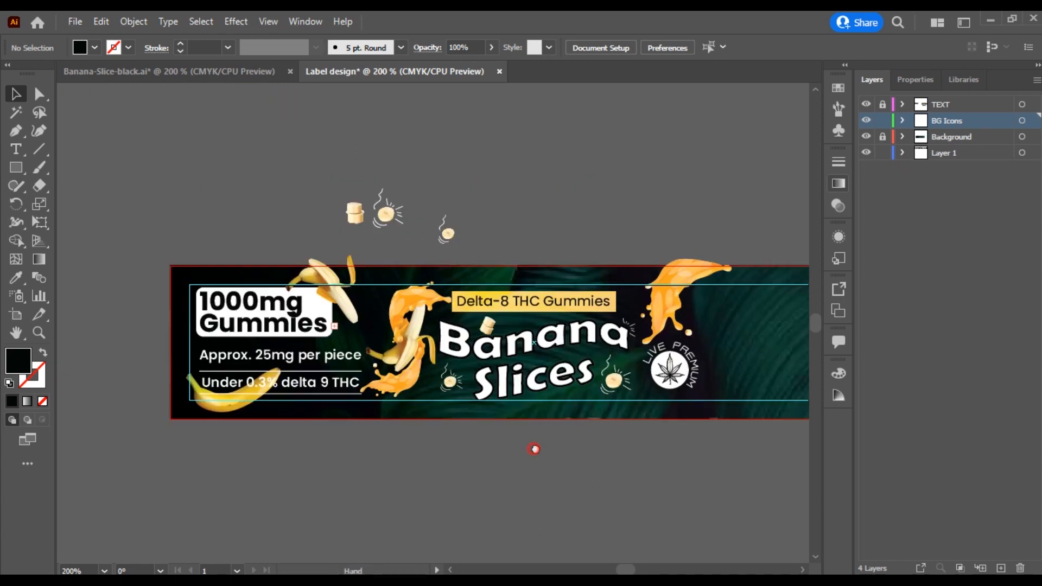
pyautogui.moveTo(533, 450); pyautogui.dragTo(544, 447)
pyautogui.scroll(2, 310, 389)
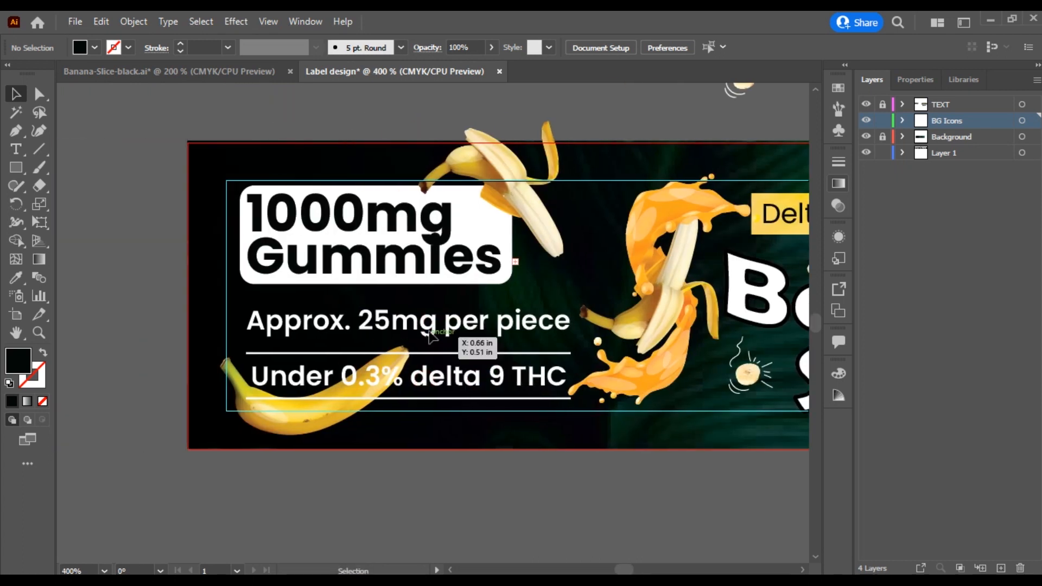
pyautogui.moveTo(475, 323); pyautogui.dragTo(421, 310)
pyautogui.moveTo(419, 384); pyautogui.dragTo(413, 357)
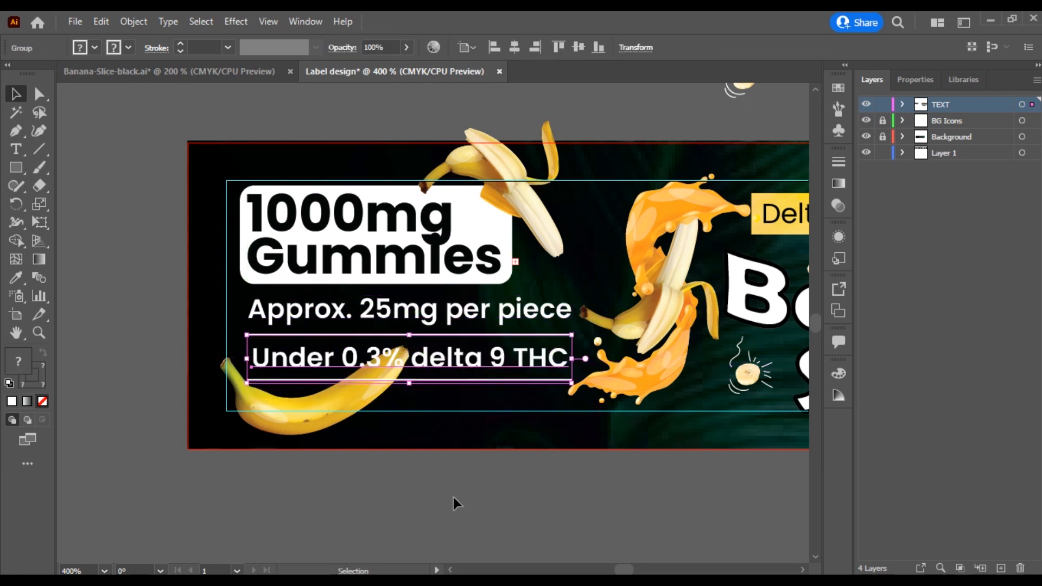
pyautogui.click(454, 497)
# Delete the three spare banana slice graphics above the label and lock the BG Icons layer
pyautogui.scroll(-3, 454, 497)
pyautogui.scroll(-2, 429, 449)
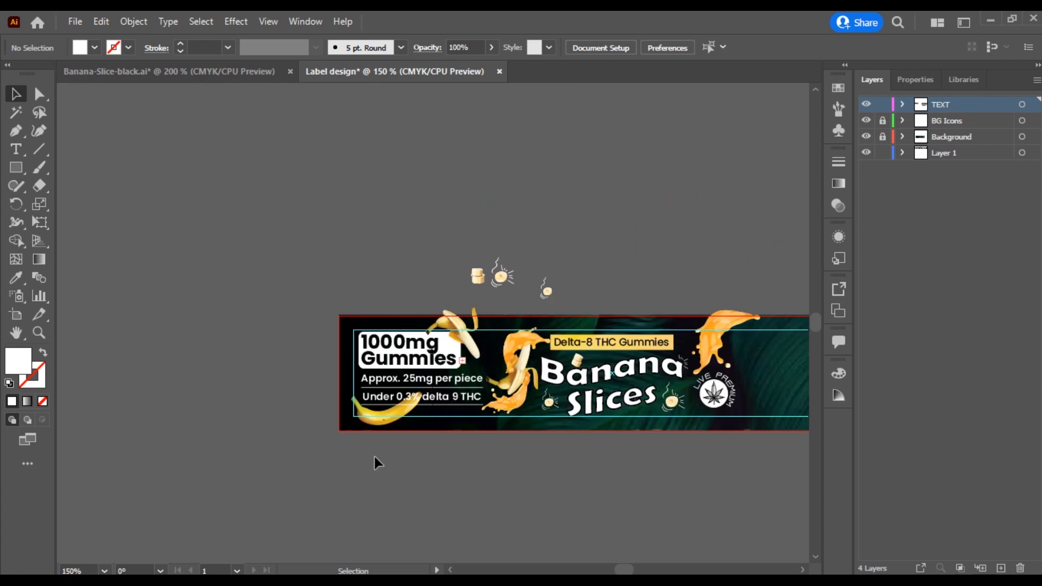
pyautogui.scroll(4, 450, 380)
pyautogui.moveTo(451, 363); pyautogui.dragTo(367, 483)
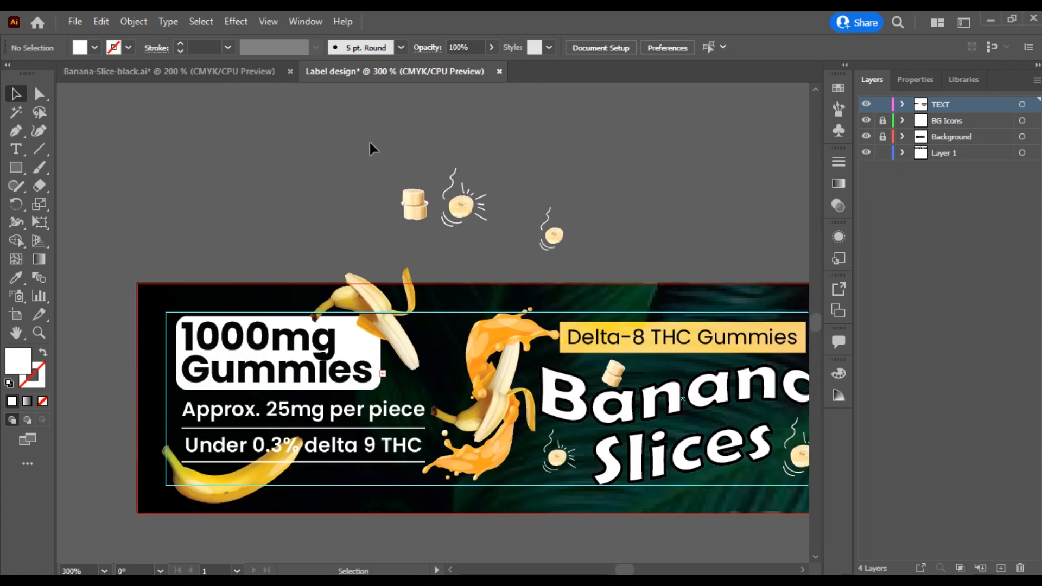
pyautogui.click(547, 249)
pyautogui.hscroll(1, 612, 235)
pyautogui.rightClick(506, 231)
pyautogui.click(568, 435)
pyautogui.moveTo(302, 154); pyautogui.dragTo(568, 263)
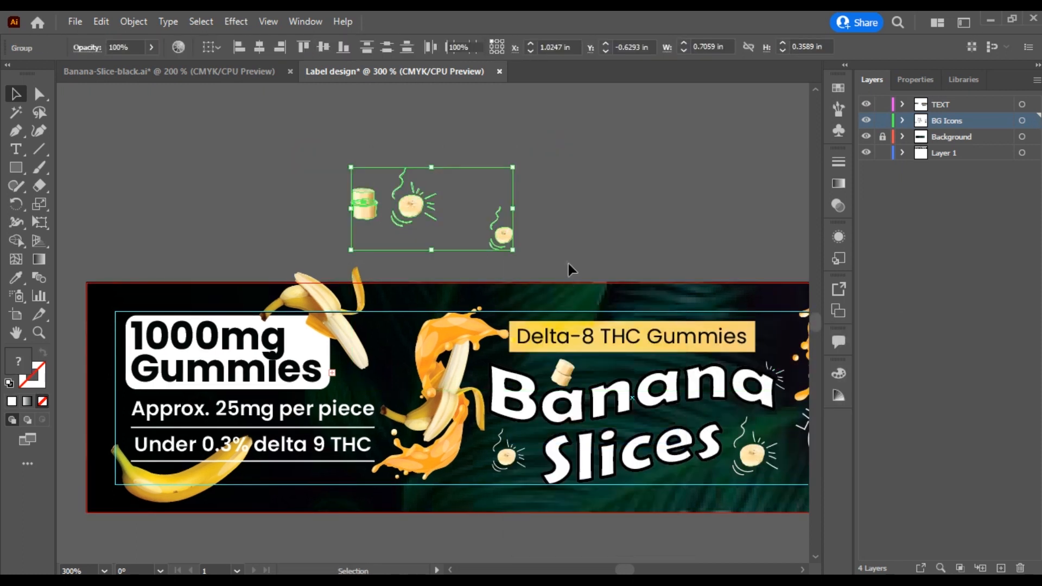
pyautogui.press('Delete')
pyautogui.click(883, 120)
# Nudge the "Under 0.3% delta 9 THC" and "Approx. 25mg per piece" lines slightly down for more even spacing
pyautogui.moveTo(655, 198); pyautogui.dragTo(782, 126)
pyautogui.scroll(1, 400, 378)
pyautogui.moveTo(442, 360); pyautogui.dragTo(480, 244)
pyautogui.click(459, 271)
pyautogui.click(471, 428)
pyautogui.moveTo(467, 408); pyautogui.dragTo(419, 460)
pyautogui.moveTo(362, 315); pyautogui.dragTo(363, 325)
pyautogui.moveTo(362, 261); pyautogui.dragTo(362, 268)
pyautogui.click(445, 430)
# Group the "Delta-8 THC Gummies" text with its yellow box and move the group slightly up
pyautogui.moveTo(445, 433); pyautogui.dragTo(133, 456)
pyautogui.click(480, 194)
pyautogui.keyDown('shift'); pyautogui.click(513, 173); pyautogui.keyUp('shift')
pyautogui.hotkey('ctrl', 'g')
pyautogui.moveTo(515, 171); pyautogui.dragTo(515, 166)
pyautogui.click(641, 405)
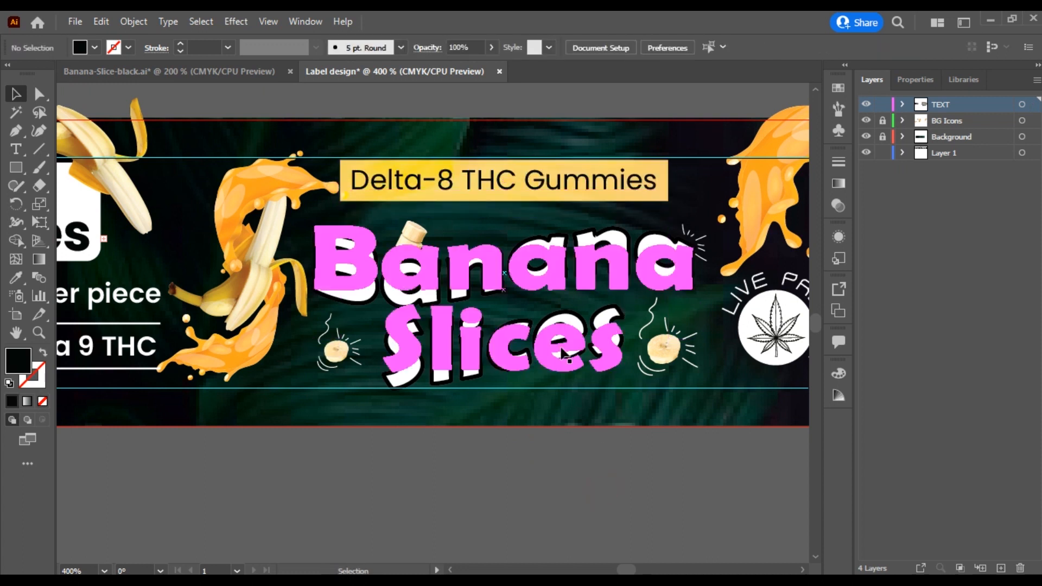
# Nudge the warped "Banana Slices" title up closer to the Delta-8 badge
pyautogui.click(543, 340)
pyautogui.press('Up')
pyautogui.press('Up')
pyautogui.press('Up')
pyautogui.press('Up')
pyautogui.press('Up')
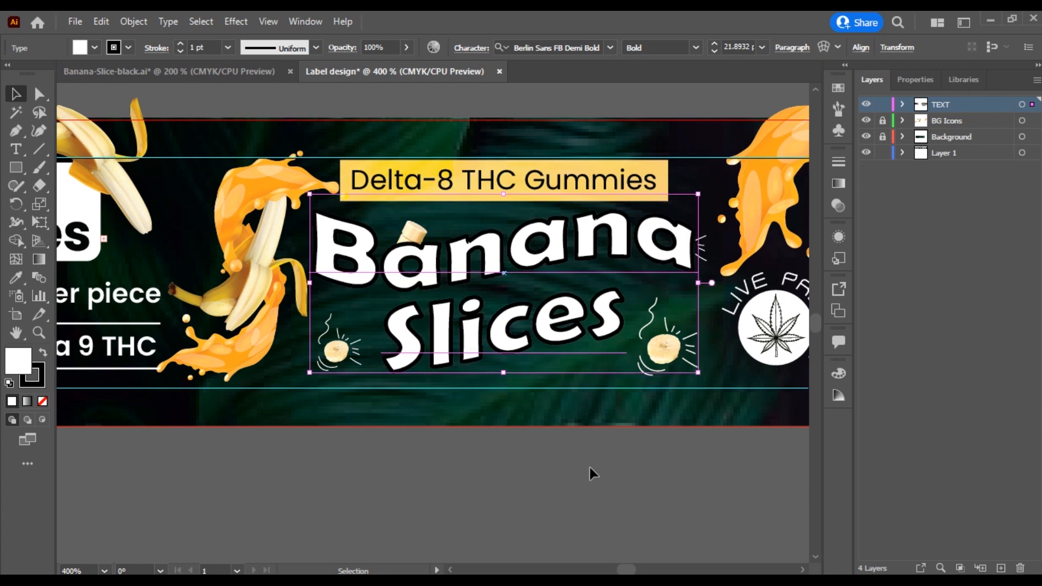
pyautogui.click(590, 468)
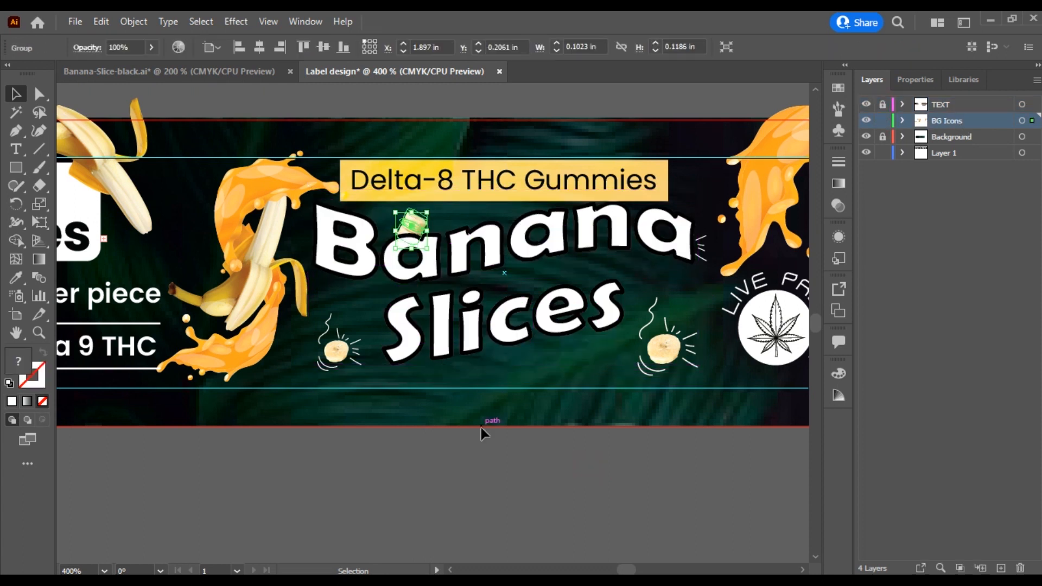
# Move the stacked slices between "B" and "a" of "Banana" and shrink them to about 0.08 × 0.10 in
pyautogui.moveTo(402, 219); pyautogui.dragTo(402, 218)
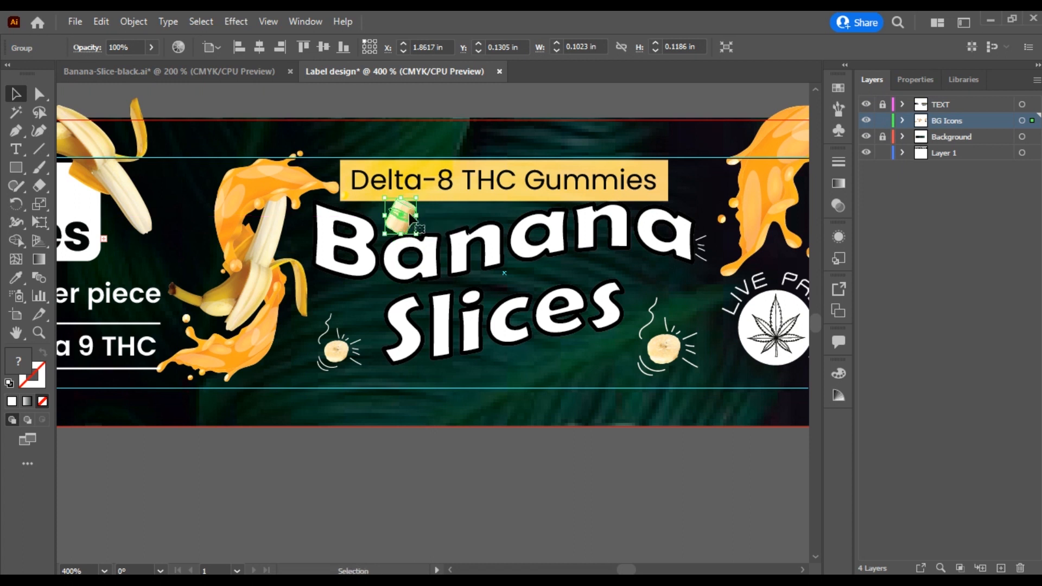
pyautogui.scroll(2, 414, 215)
pyautogui.moveTo(417, 178); pyautogui.dragTo(405, 193)
pyautogui.scroll(-3, 425, 288)
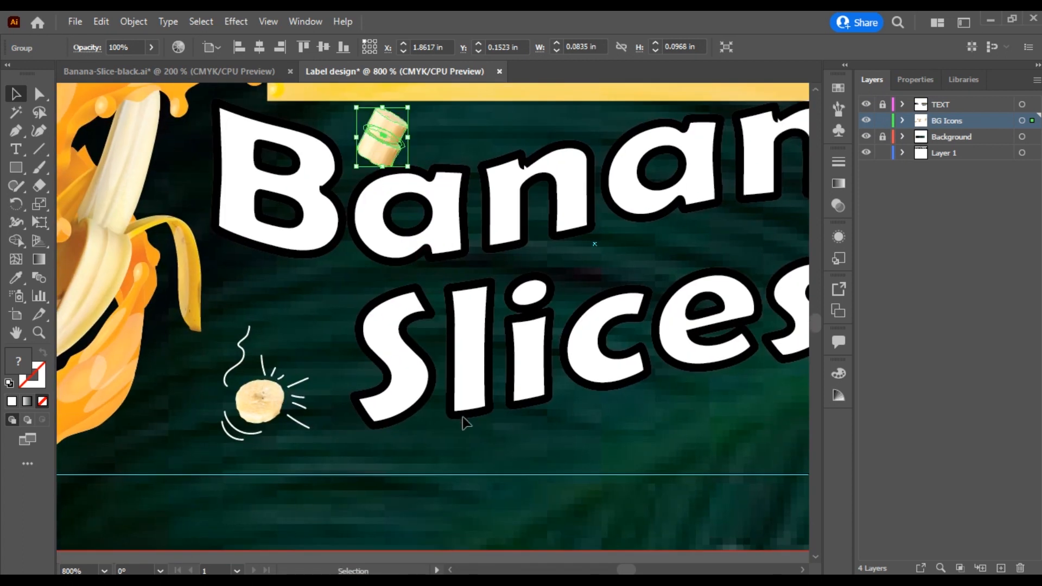
# Review the layout of the title, slices and badge across the whole label
pyautogui.scroll(-2, 473, 411)
pyautogui.moveTo(362, 418); pyautogui.dragTo(369, 393)
pyautogui.moveTo(538, 436); pyautogui.dragTo(481, 446)
pyautogui.moveTo(601, 428); pyautogui.dragTo(602, 410)
pyautogui.moveTo(608, 446); pyautogui.dragTo(661, 373)
pyautogui.click(607, 472)
pyautogui.scroll(-1, 606, 469)
pyautogui.moveTo(604, 465); pyautogui.dragTo(485, 475)
pyautogui.moveTo(565, 483); pyautogui.dragTo(478, 496)
pyautogui.moveTo(602, 465); pyautogui.dragTo(605, 434)
# Cut the allergen, warning and recommended-use text block from the pasteboard
pyautogui.scroll(-2, 582, 448)
pyautogui.moveTo(391, 451); pyautogui.dragTo(624, 380)
pyautogui.moveTo(313, 399); pyautogui.dragTo(644, 272)
pyautogui.click(301, 350)
pyautogui.doubleClick(303, 352)
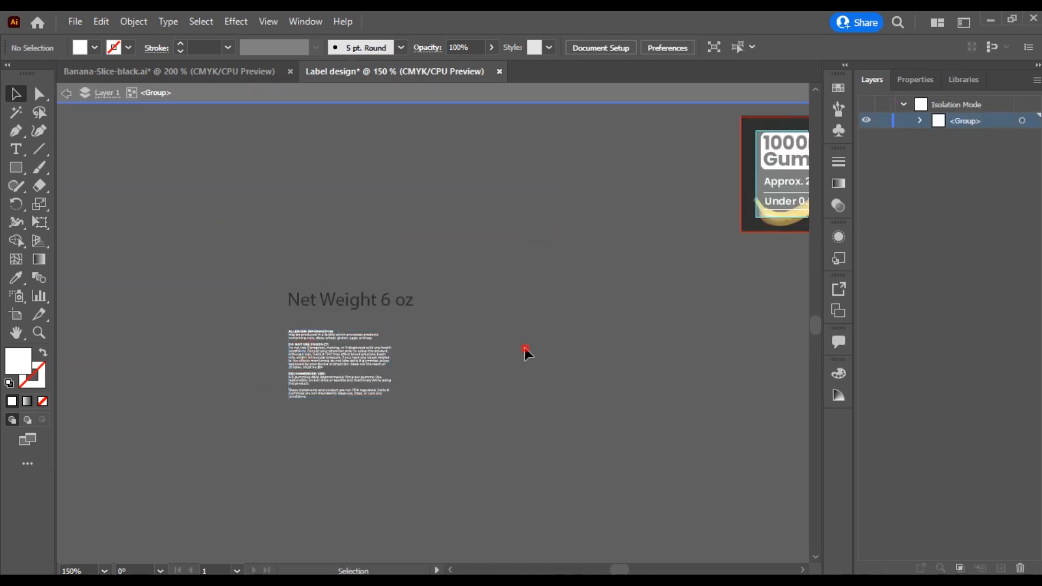
pyautogui.click(341, 363)
pyautogui.doubleClick(537, 333)
pyautogui.click(363, 361)
pyautogui.hotkey('ctrl', 'x')
# Paste the product information text on the TEXT layer and position it inside the guides at the label's empty end
pyautogui.moveTo(312, 355); pyautogui.dragTo(278, 366)
pyautogui.moveTo(777, 268); pyautogui.dragTo(530, 324)
pyautogui.moveTo(640, 318); pyautogui.dragTo(380, 393)
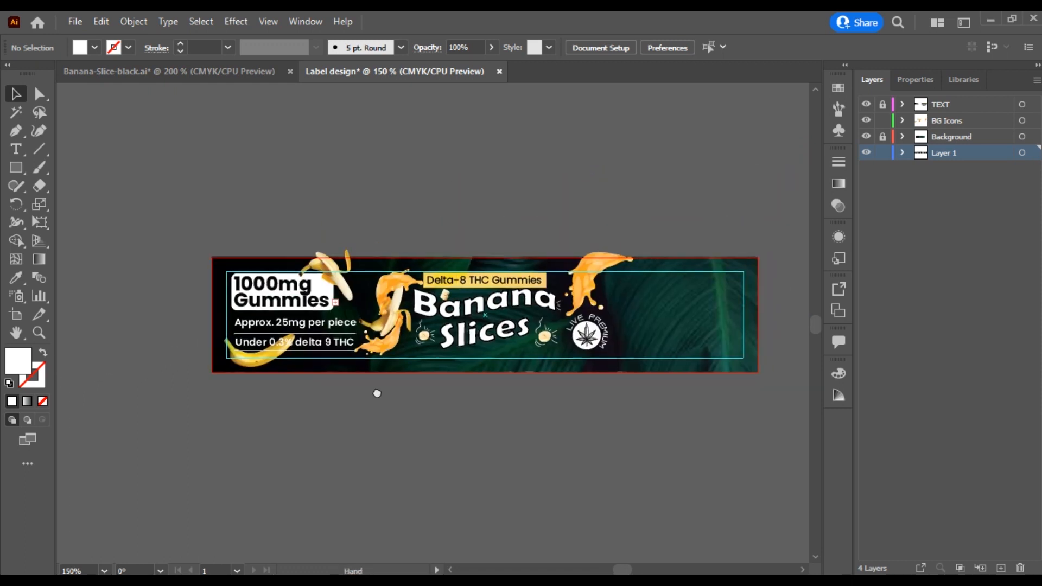
pyautogui.scroll(3, 692, 309)
pyautogui.moveTo(696, 321); pyautogui.dragTo(613, 279)
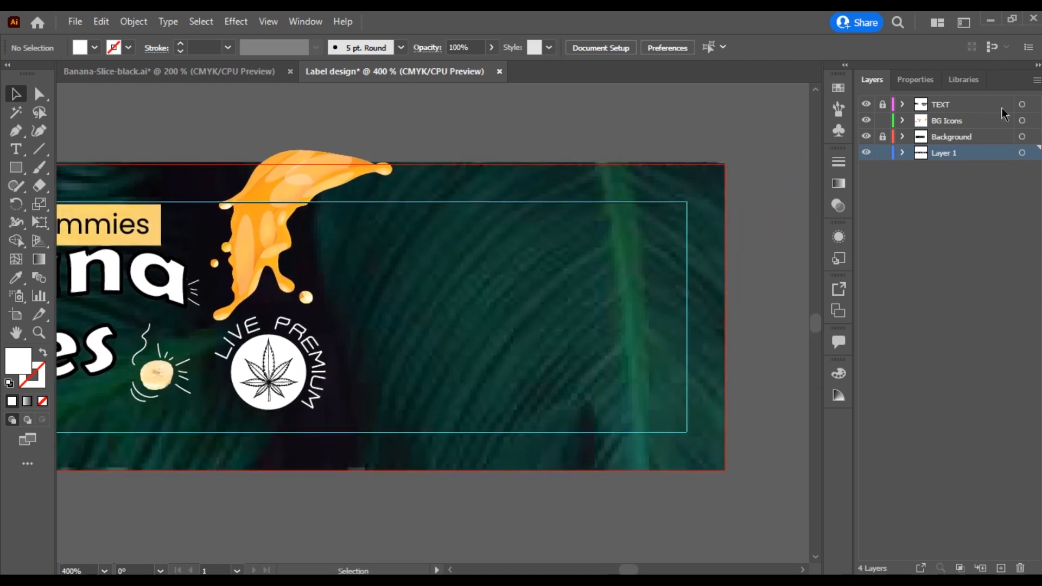
pyautogui.click(941, 105)
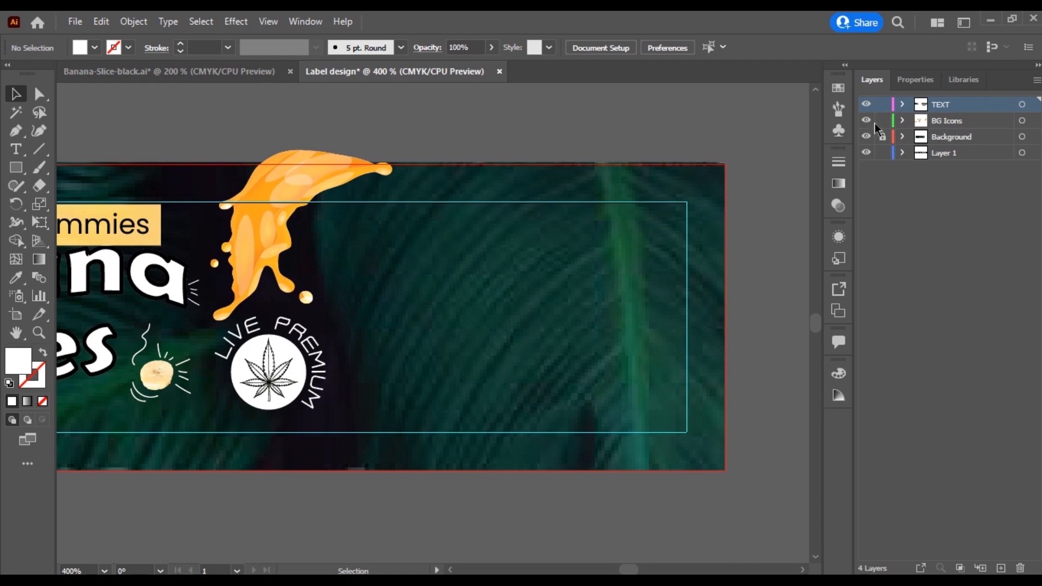
pyautogui.hotkey('ctrl', 'v')
pyautogui.moveTo(510, 292); pyautogui.dragTo(585, 281)
pyautogui.click(747, 316)
# Draw a rectangle covering the whole product information text block, up to the vertical guide
pyautogui.press('m')
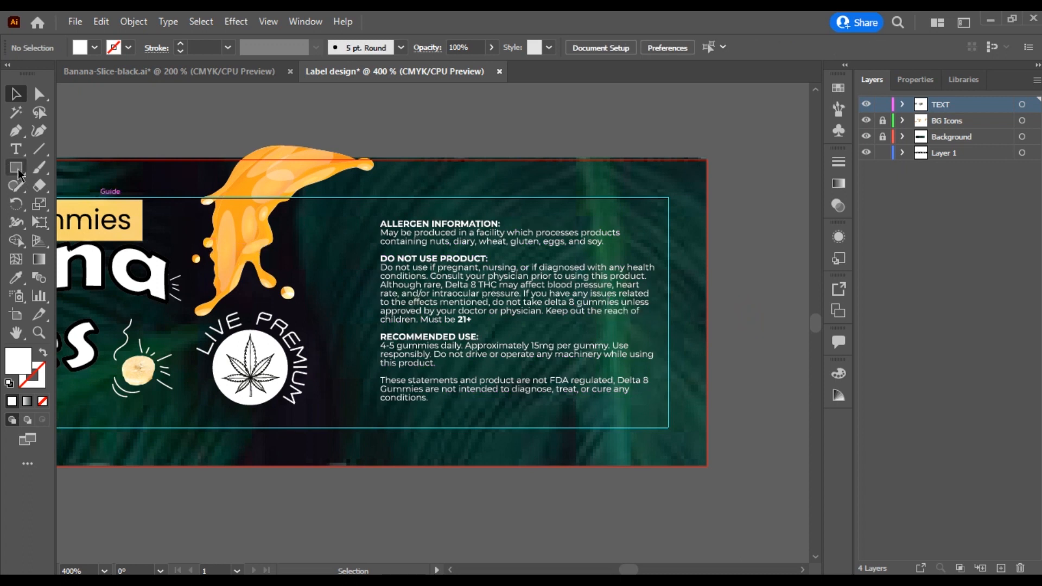
pyautogui.moveTo(368, 208); pyautogui.dragTo(668, 414)
pyautogui.press('v')
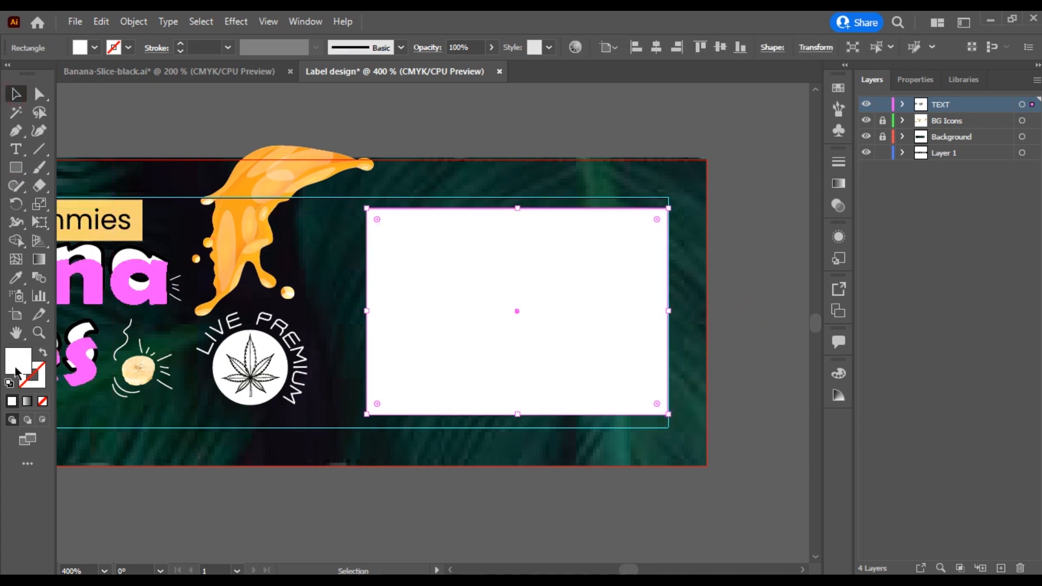
# Fill the rectangle with a linear gradient from solid black to black at 0% opacity
pyautogui.click(26, 401)
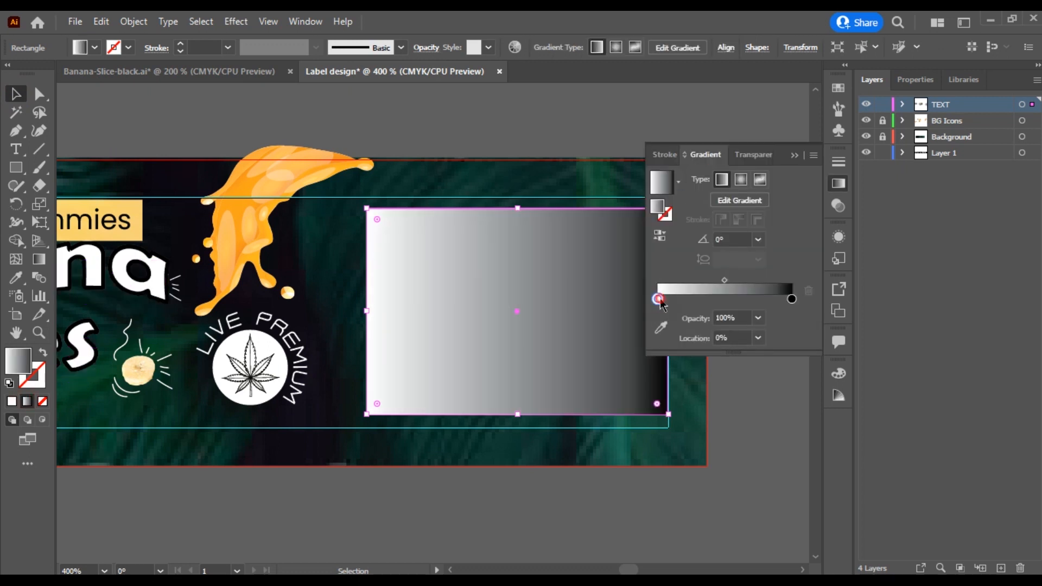
pyautogui.click(660, 327)
pyautogui.click(792, 281)
pyautogui.click(792, 280)
pyautogui.click(758, 299)
pyautogui.click(777, 318)
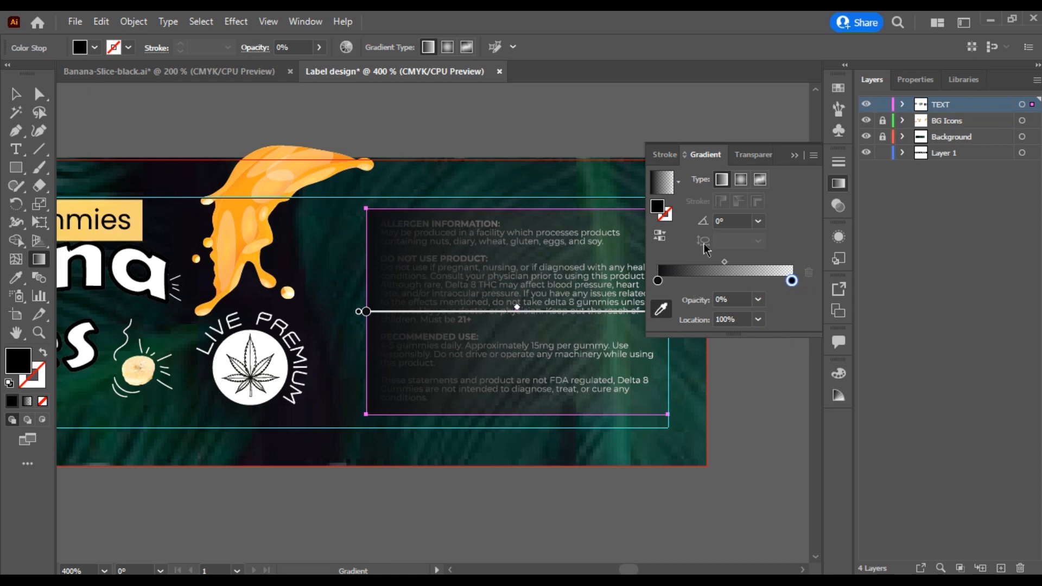
# Place the gradient rectangle behind the product information text and give it a darkening blend mode
pyautogui.click(839, 205)
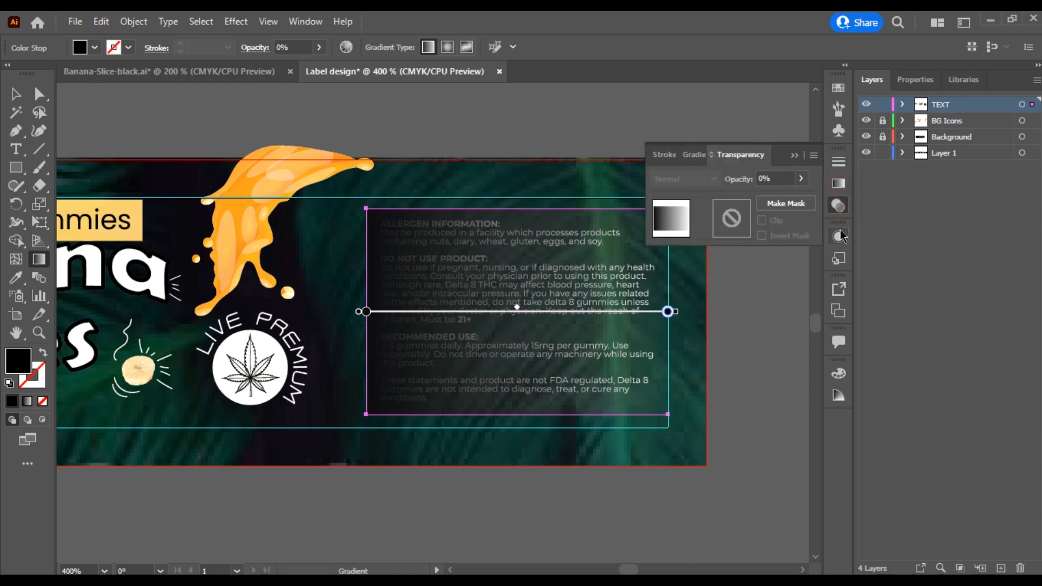
pyautogui.press('v')
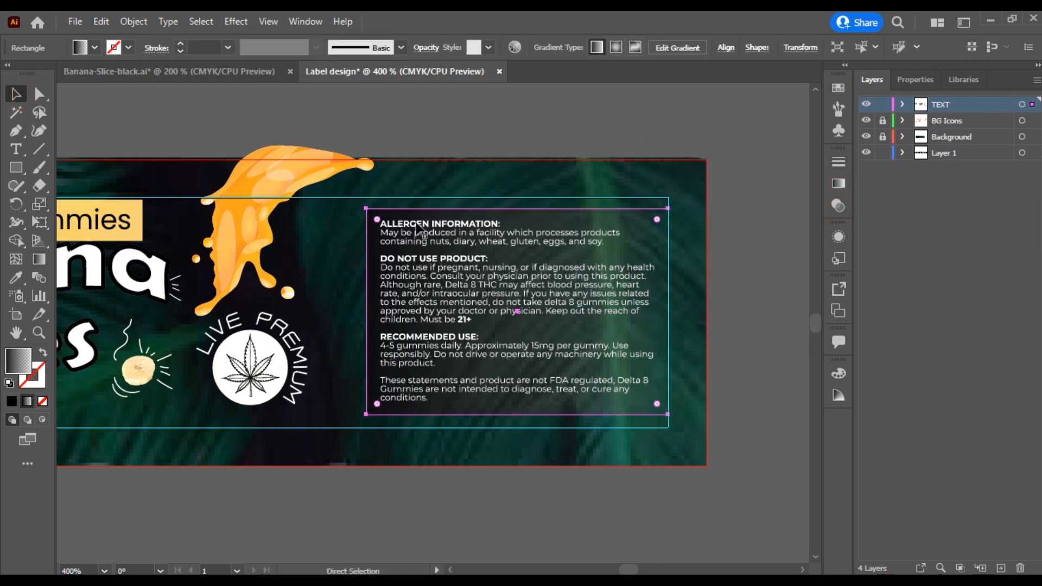
pyautogui.click(839, 239)
pyautogui.click(839, 205)
pyautogui.click(684, 179)
pyautogui.click(685, 231)
pyautogui.click(794, 156)
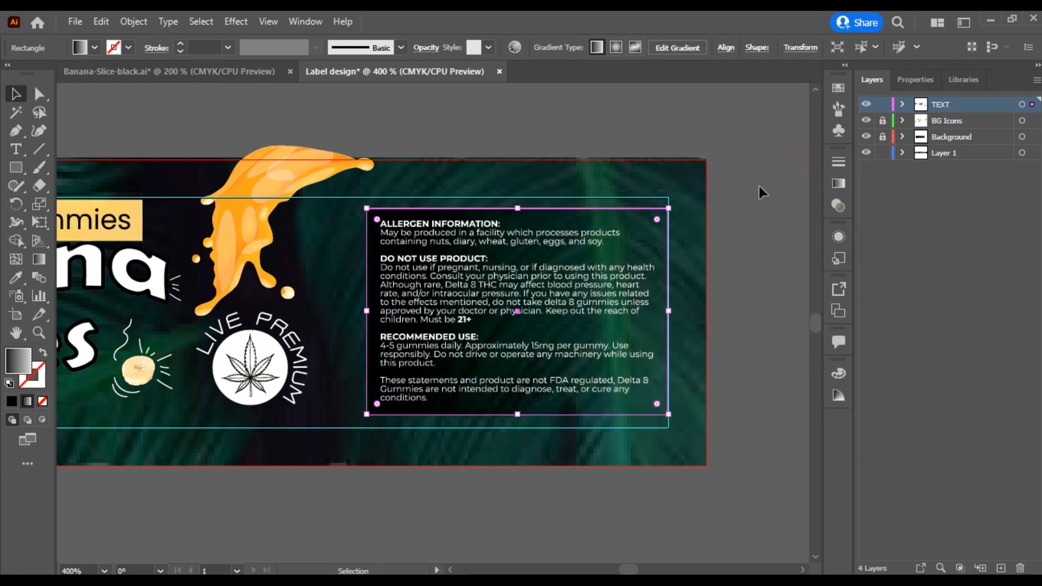
# Shift the gradient's midpoint toward the transparent end so solid black covers more of the rectangle
pyautogui.press('g')
pyautogui.moveTo(574, 313); pyautogui.dragTo(628, 313)
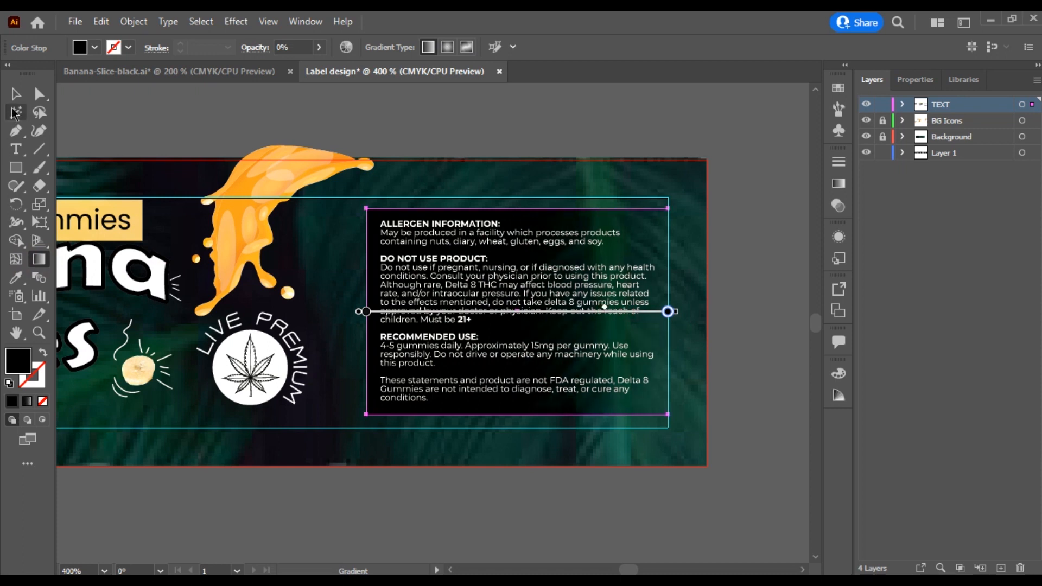
pyautogui.click(16, 94)
pyautogui.click(207, 113)
# Unlock the BG Icons layer and move the whole banana from under the "Under 0.3%" line to the upper corner above the product information
pyautogui.scroll(-1, 616, 383)
pyautogui.moveTo(559, 520); pyautogui.dragTo(652, 478)
pyautogui.moveTo(510, 454); pyautogui.dragTo(591, 445)
pyautogui.scroll(-2, 677, 438)
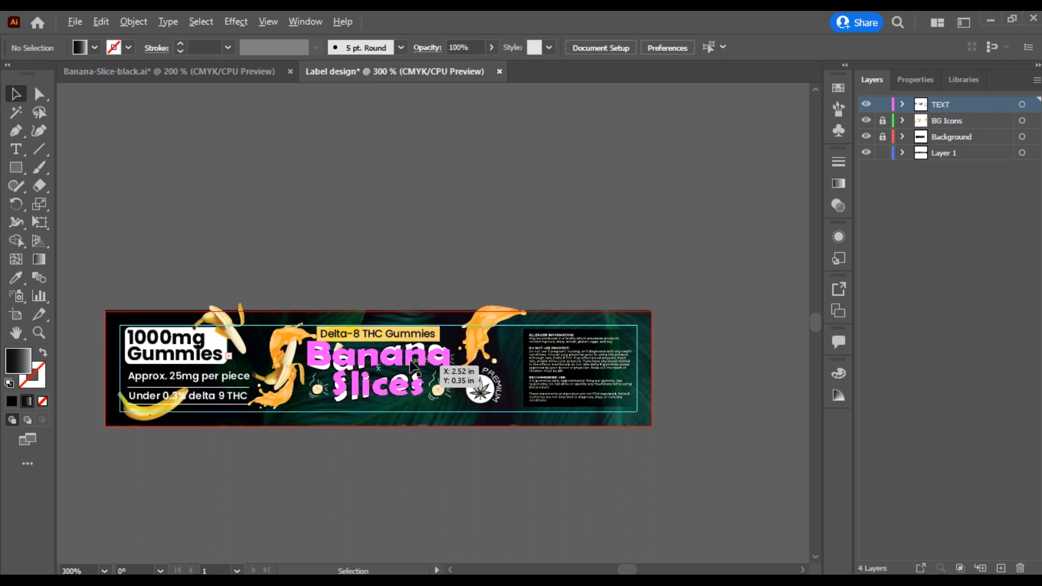
pyautogui.scroll(2, 583, 346)
pyautogui.moveTo(477, 424); pyautogui.dragTo(631, 375)
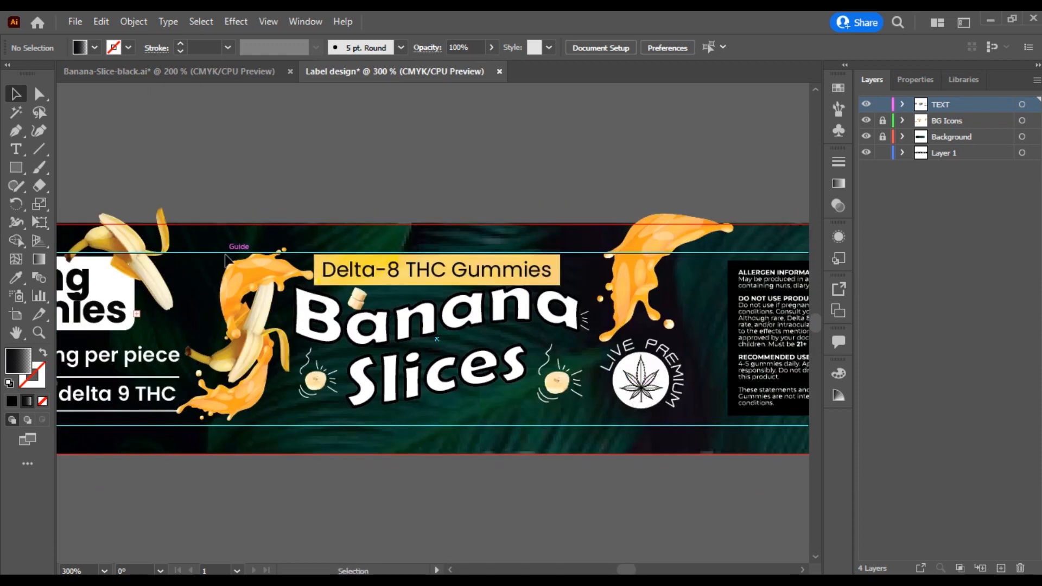
pyautogui.moveTo(244, 306); pyautogui.dragTo(421, 266)
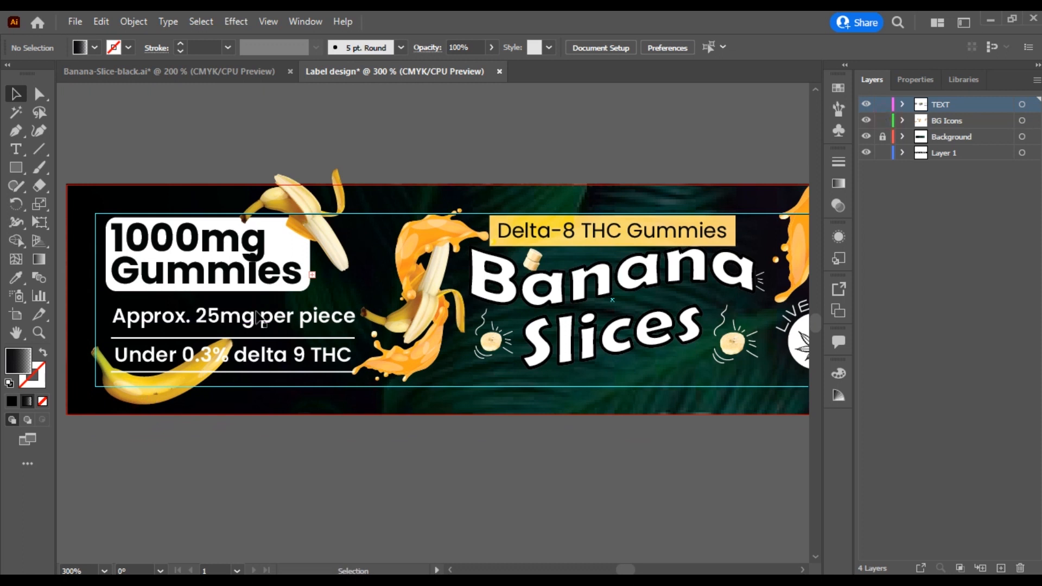
pyautogui.moveTo(185, 352); pyautogui.dragTo(196, 430)
pyautogui.moveTo(172, 473); pyautogui.dragTo(650, 187)
pyautogui.moveTo(633, 177); pyautogui.dragTo(475, 283)
pyautogui.scroll(1, 429, 347)
pyautogui.moveTo(429, 347); pyautogui.dragTo(527, 261)
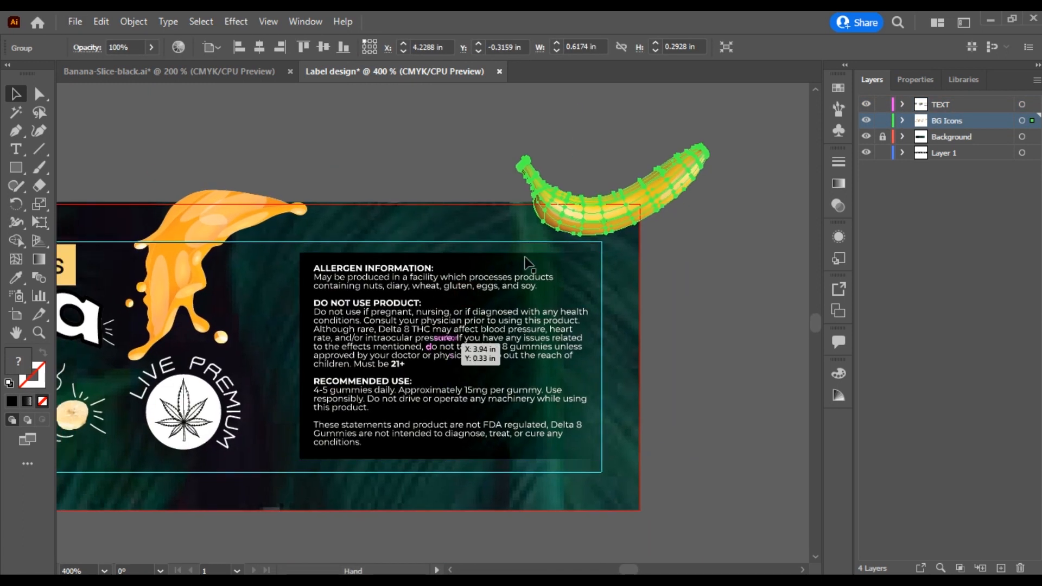
# Scale the banana down to roughly half its size and move it to the lower corner behind the product information
pyautogui.moveTo(718, 140); pyautogui.dragTo(698, 125)
pyautogui.moveTo(698, 184); pyautogui.dragTo(535, 460)
pyautogui.click(549, 478)
pyautogui.click(661, 434)
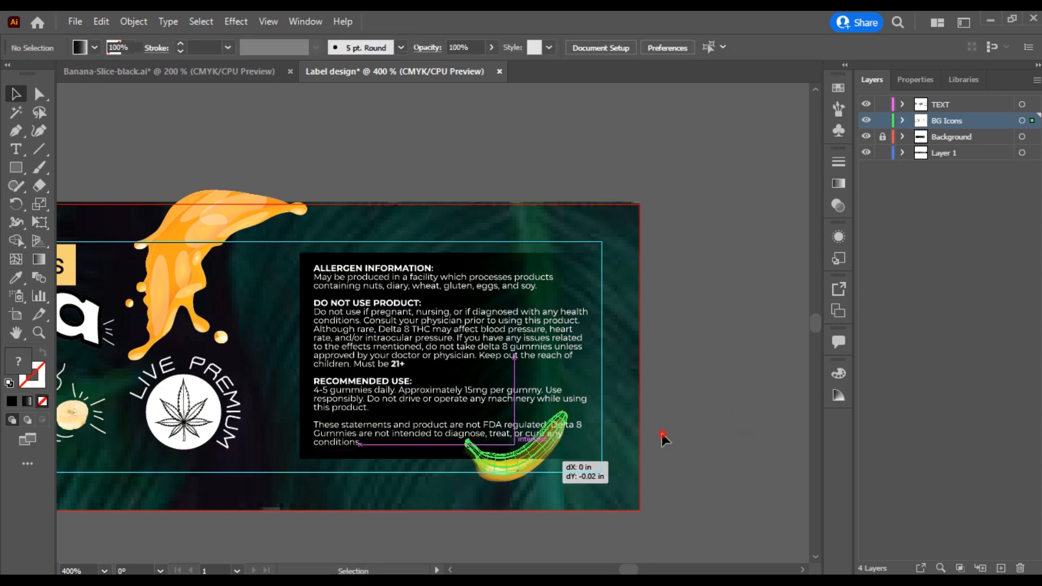
pyautogui.moveTo(642, 459); pyautogui.dragTo(725, 373)
pyautogui.scroll(-2, 621, 421)
pyautogui.moveTo(571, 479); pyautogui.dragTo(624, 469)
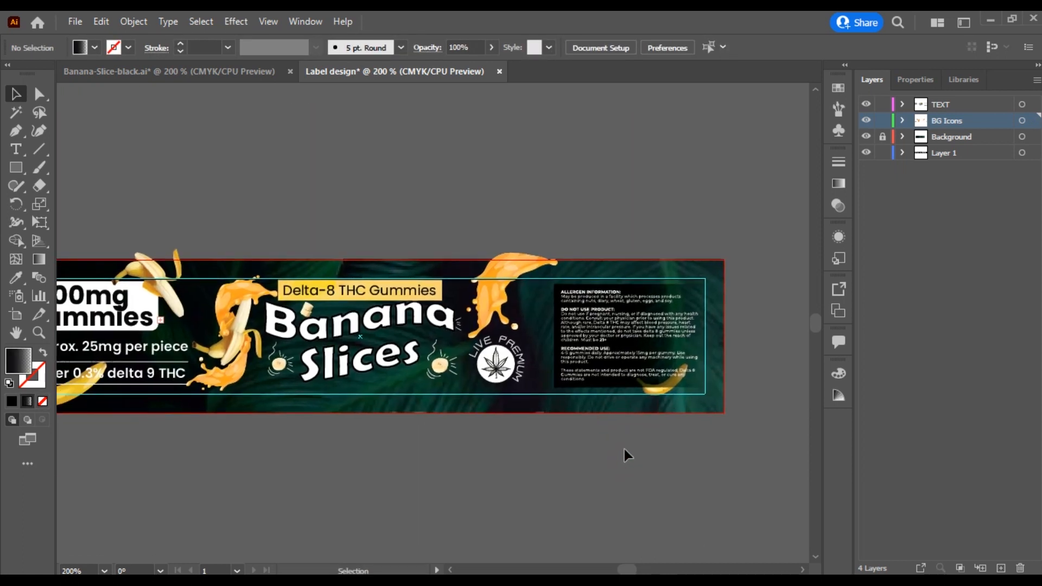
# Move the banana slice with doodle lines beside "Slices" into the gap between the orange splash and the product information
pyautogui.moveTo(280, 360); pyautogui.dragTo(480, 384)
pyautogui.scroll(3, 661, 311)
pyautogui.moveTo(483, 381); pyautogui.dragTo(167, 330)
pyautogui.moveTo(305, 268); pyautogui.dragTo(522, 232)
pyautogui.moveTo(387, 292); pyautogui.dragTo(350, 316)
pyautogui.click(539, 410)
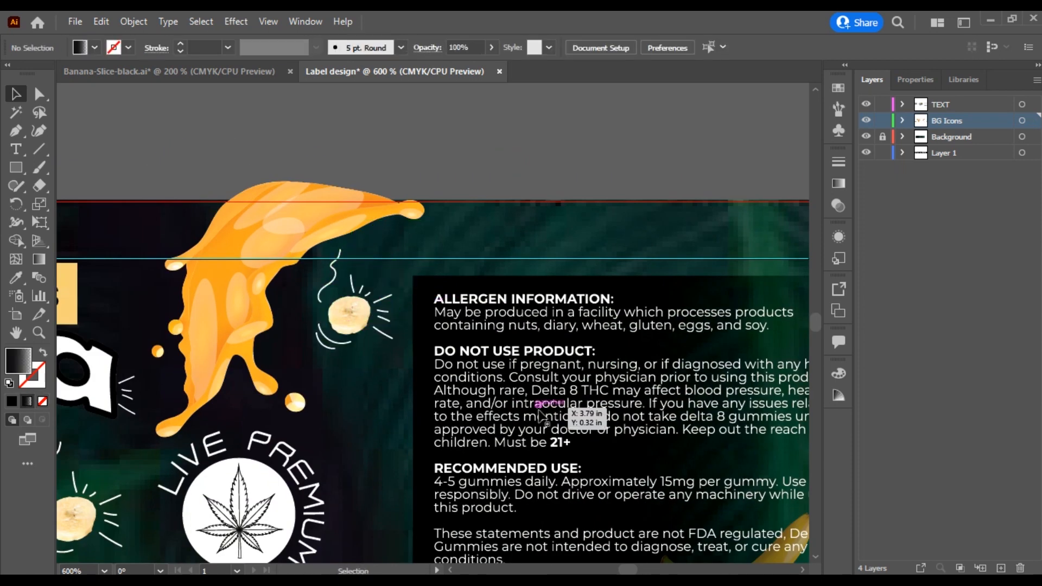
# Isolate the moved banana slice group and delete all the white doodle lines around the slice
pyautogui.scroll(-3, 539, 417)
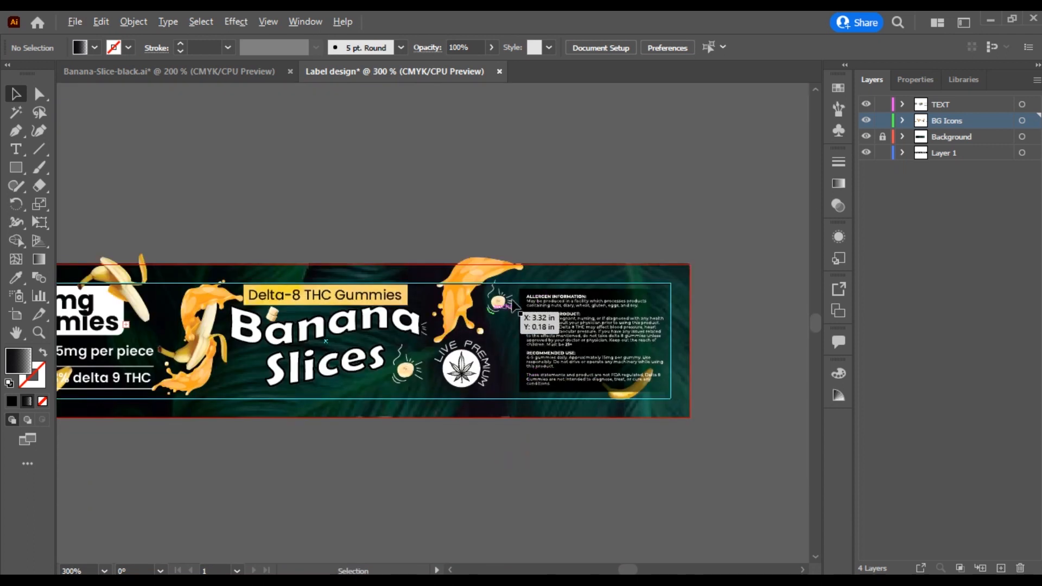
pyautogui.scroll(5, 508, 300)
pyautogui.doubleClick(460, 266)
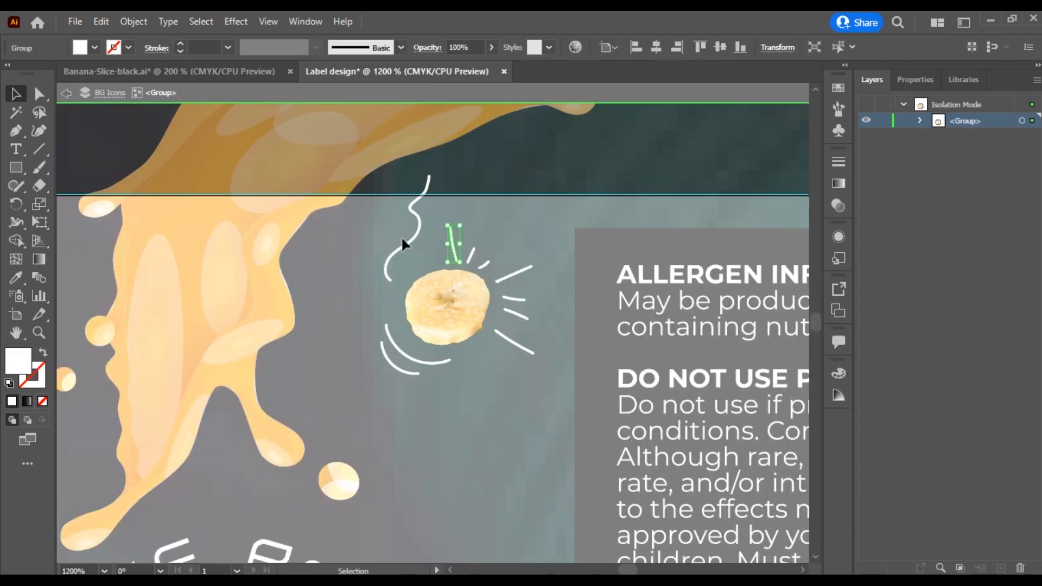
pyautogui.click(519, 271)
pyautogui.press('Delete')
pyautogui.click(513, 315)
pyautogui.press('Delete')
pyautogui.click(412, 363)
pyautogui.press('Delete')
pyautogui.scroll(-2, 447, 347)
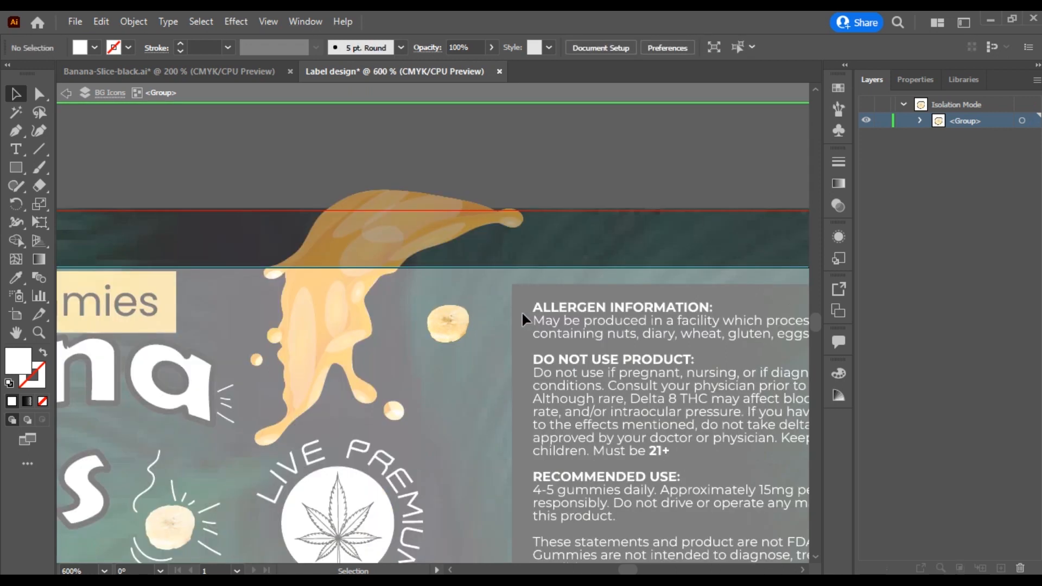
pyautogui.doubleClick(521, 182)
# Move the bare banana slice behind the product information panel and enlarge it
pyautogui.scroll(-2, 562, 359)
pyautogui.moveTo(563, 357); pyautogui.dragTo(564, 283)
pyautogui.scroll(-3, 564, 355)
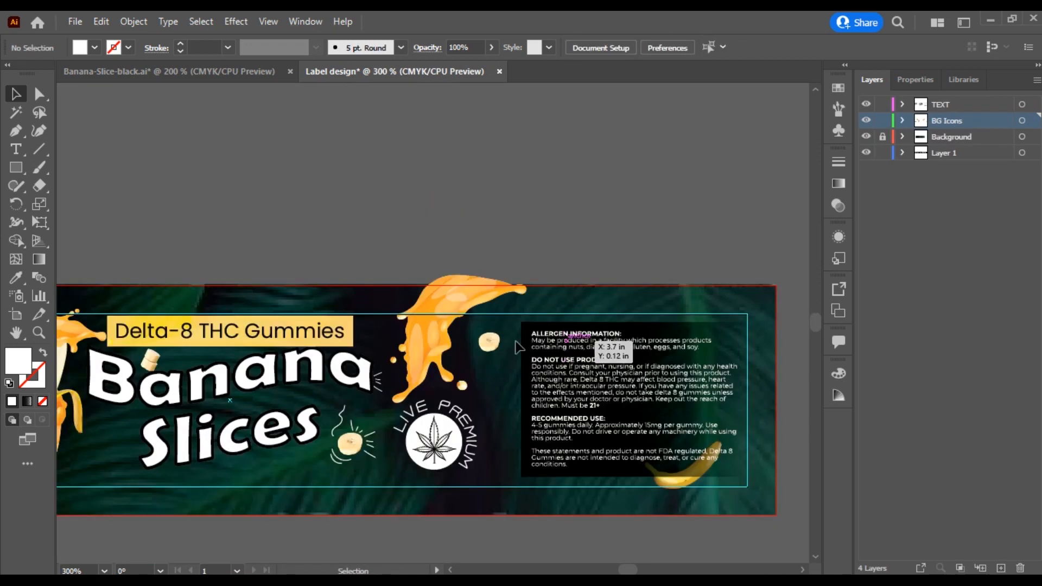
pyautogui.moveTo(491, 342); pyautogui.dragTo(614, 314)
pyautogui.scroll(2, 662, 371)
pyautogui.click(596, 211)
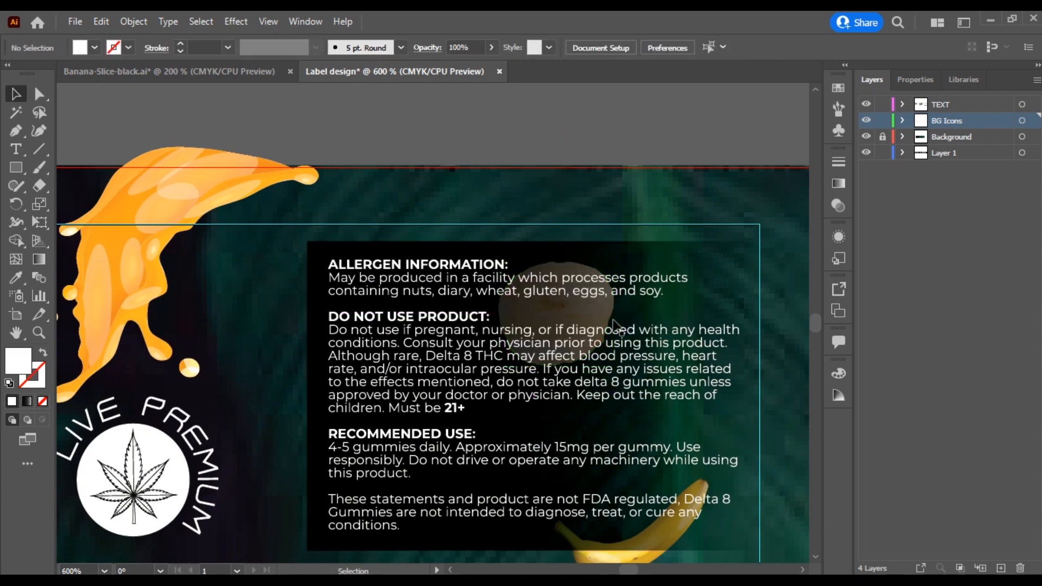
# Lock the TEXT layer and move the banana slice to the panel's upper outer corner
pyautogui.click(603, 316)
pyautogui.click(883, 104)
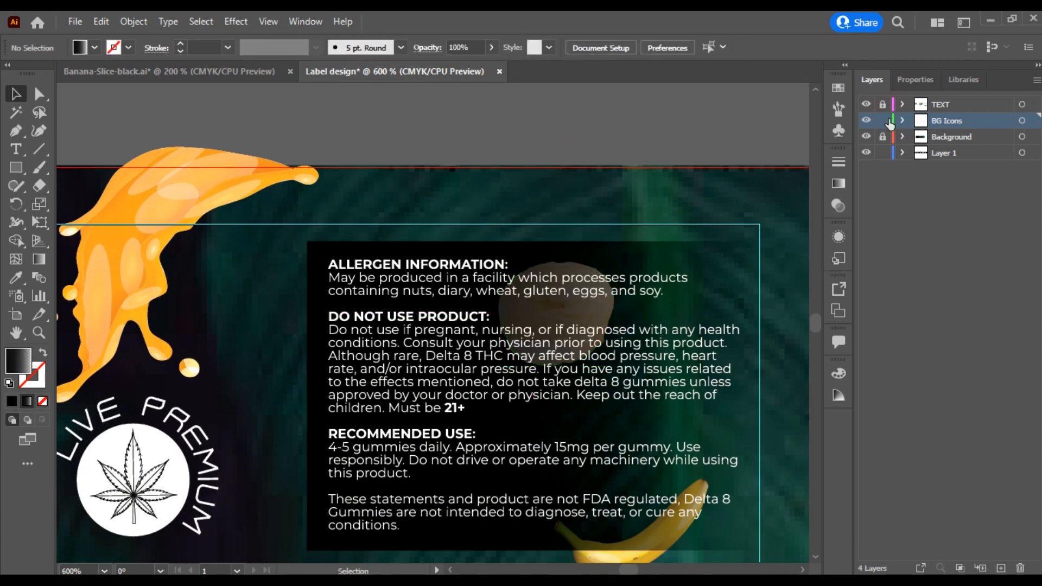
pyautogui.moveTo(560, 318); pyautogui.dragTo(713, 275)
pyautogui.scroll(-2, 609, 352)
pyautogui.moveTo(610, 361); pyautogui.dragTo(653, 286)
pyautogui.scroll(-1, 602, 455)
pyautogui.moveTo(611, 452); pyautogui.dragTo(639, 434)
# Duplicate the banana slice below the word "Slices" at the label's lower edge, enlarged to about 0.34 by 0.30 in
pyautogui.moveTo(700, 267); pyautogui.dragTo(331, 451)
pyautogui.scroll(4, 364, 393)
pyautogui.moveTo(402, 344); pyautogui.dragTo(550, 337)
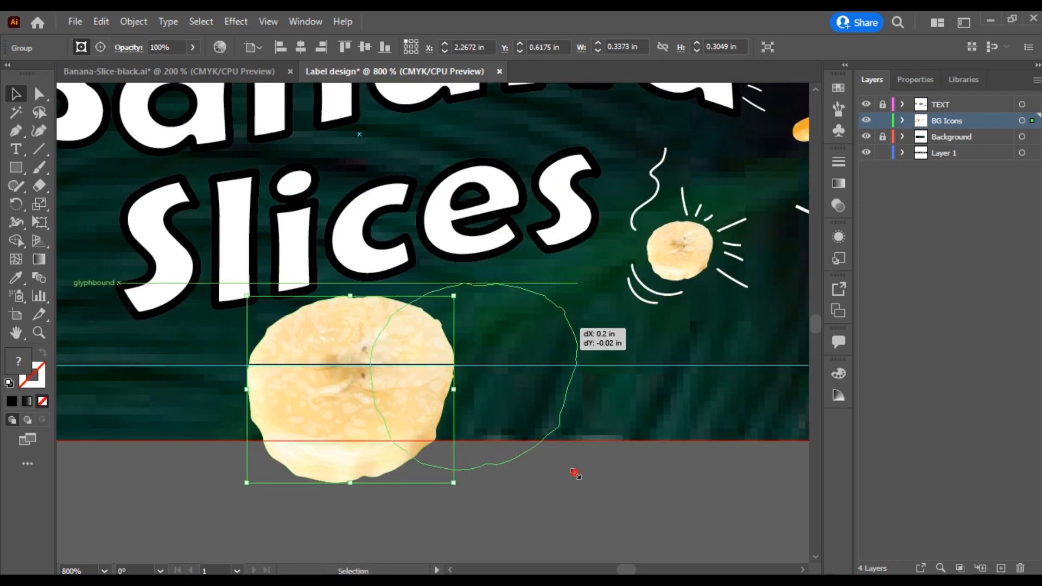
pyautogui.click(576, 512)
pyautogui.scroll(-3, 576, 513)
pyautogui.moveTo(613, 466); pyautogui.dragTo(577, 444)
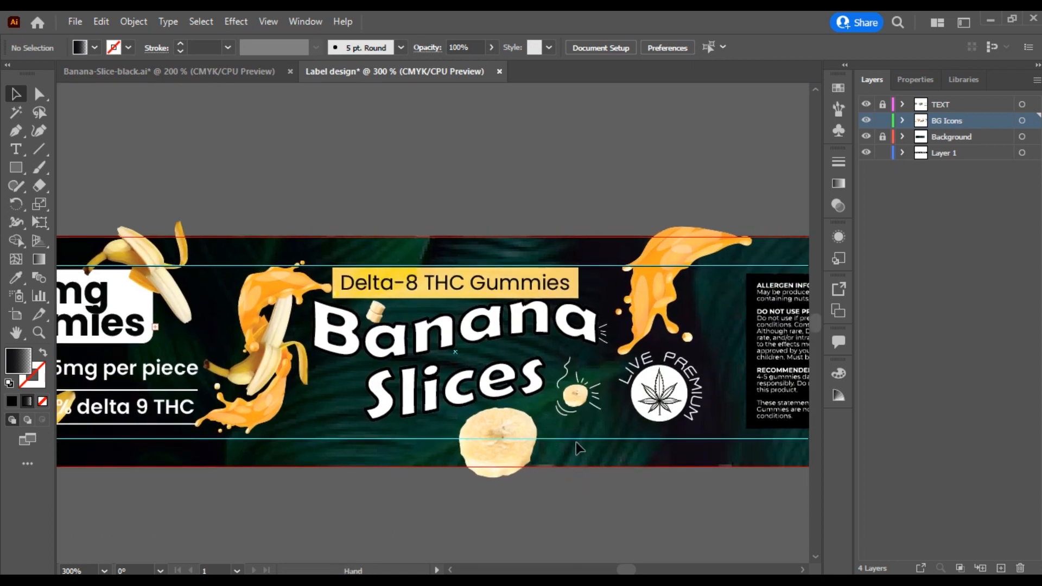
pyautogui.scroll(-1, 478, 441)
# Try several blend modes on the slice copy below "Slices", ending on Screen
pyautogui.click(489, 442)
pyautogui.click(839, 206)
pyautogui.click(685, 179)
pyautogui.click(681, 232)
pyautogui.click(701, 179)
pyautogui.click(681, 216)
pyautogui.click(708, 179)
pyautogui.click(686, 342)
pyautogui.click(685, 178)
pyautogui.click(689, 288)
pyautogui.click(507, 475)
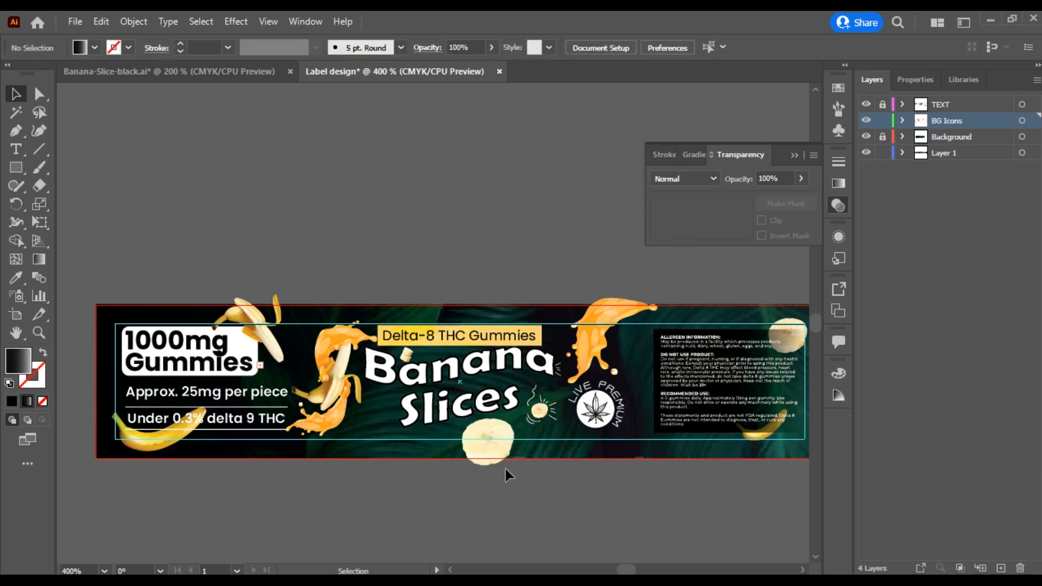
# Delete the banana slice copy below the word "Slices"
pyautogui.scroll(1, 488, 445)
pyautogui.scroll(1, 459, 326)
pyautogui.click(449, 298)
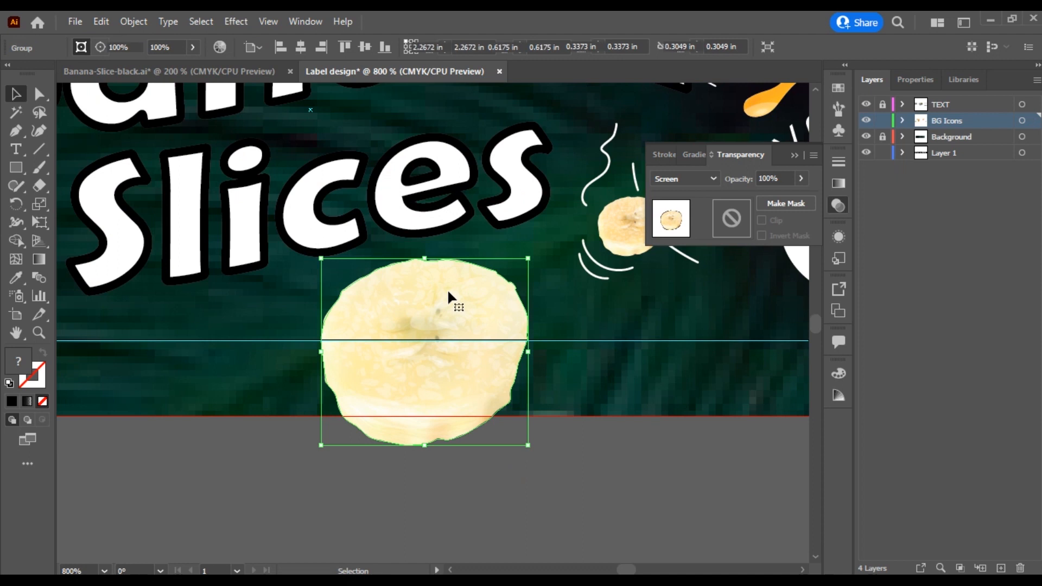
pyautogui.click(516, 400)
pyautogui.scroll(-4, 542, 499)
pyautogui.scroll(2, 538, 456)
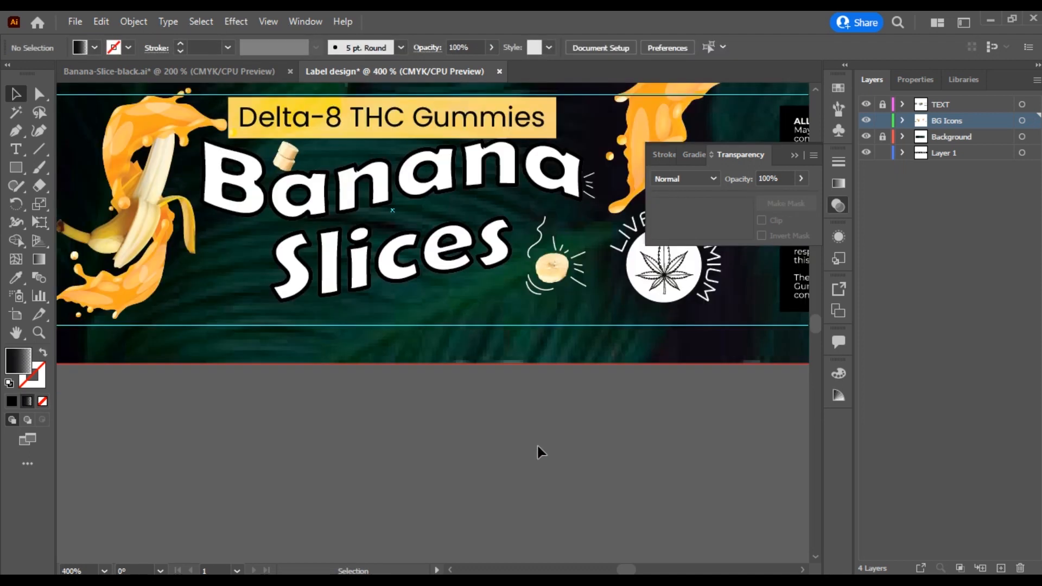
# Add a text line reading "Net Wt. 6 oz" in the empty area below the label
pyautogui.scroll(1, 541, 452)
pyautogui.click(16, 149)
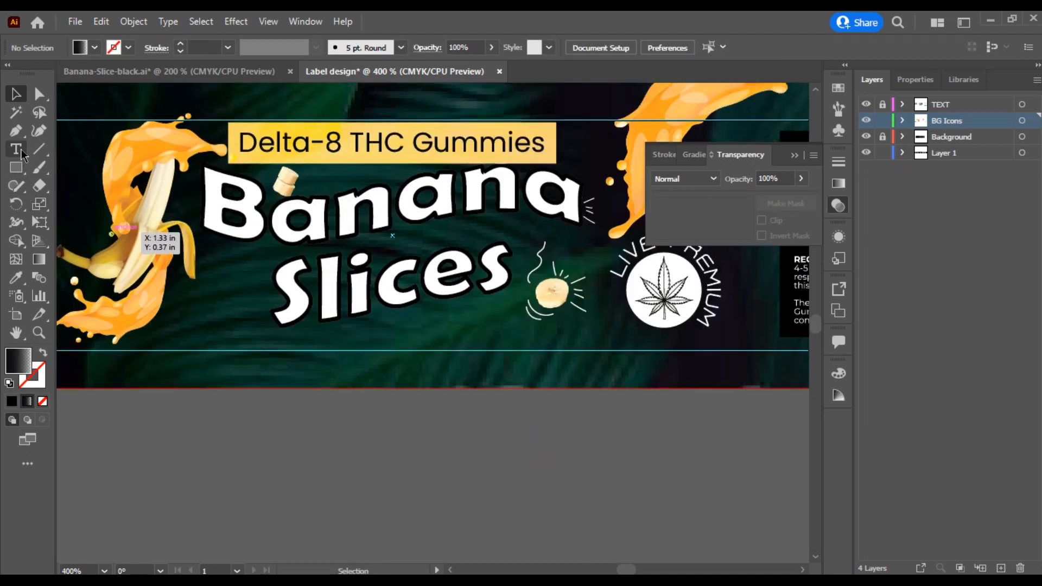
pyautogui.click(350, 469)
pyautogui.write('Net Wt')
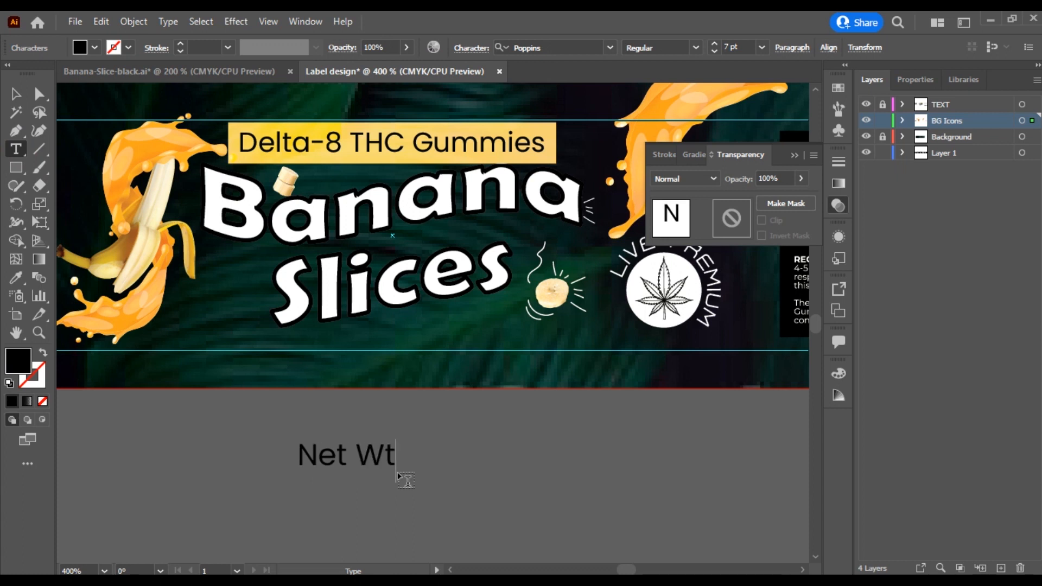
pyautogui.write('. OX')
pyautogui.press('BackSpace')
pyautogui.press('BackSpace')
pyautogui.write('6OZ')
pyautogui.press('BackSpace')
pyautogui.press('BackSpace')
pyautogui.write('oz')
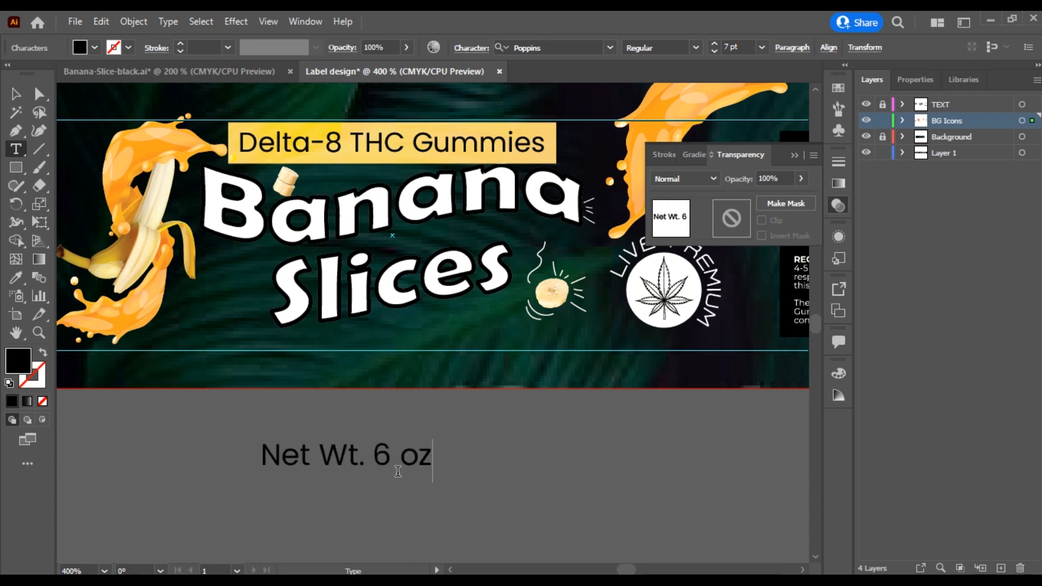
pyautogui.press('Escape')
pyautogui.click(542, 442)
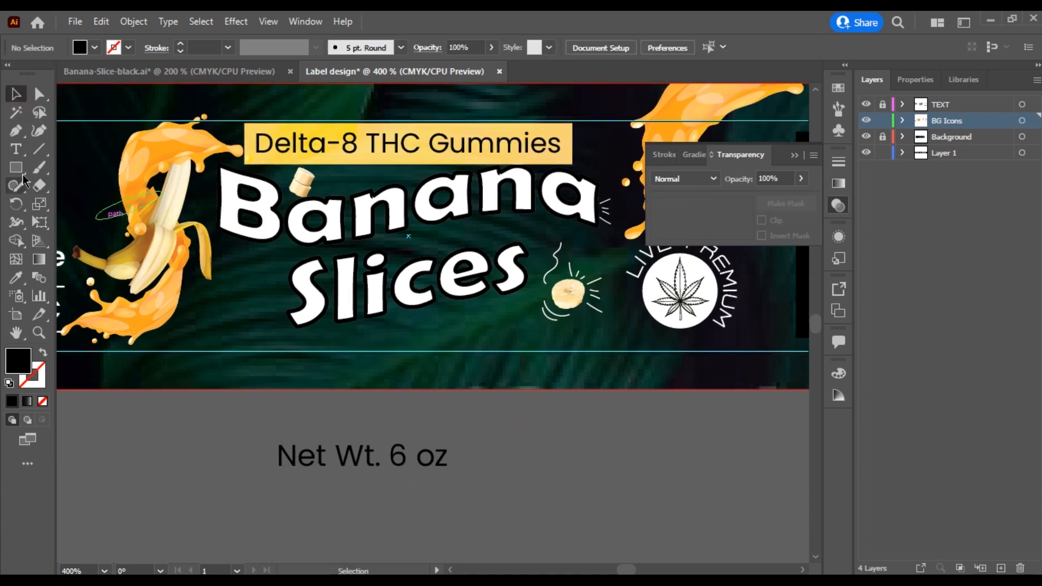
# Transfer the "Net Wt. 6 oz" text from the BG Icons layer to the TEXT layer and place it below the label
pyautogui.click(335, 465)
pyautogui.hotkey('ctrl', 'z')
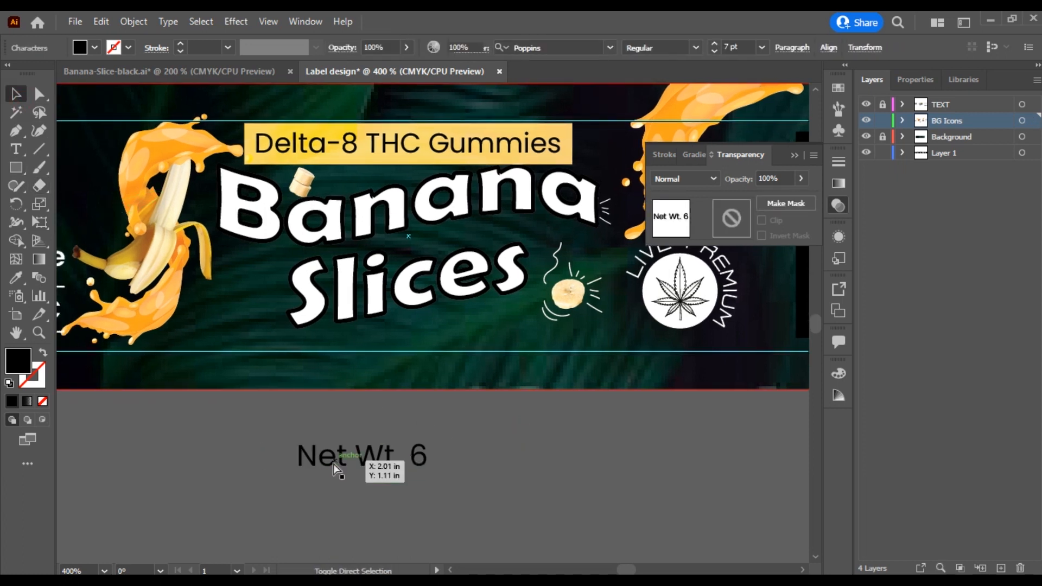
pyautogui.hotkey('ctrl', 'shift', 'z')
pyautogui.click(293, 431)
pyautogui.click(312, 464)
pyautogui.hotkey('ctrl', 'x')
pyautogui.click(943, 108)
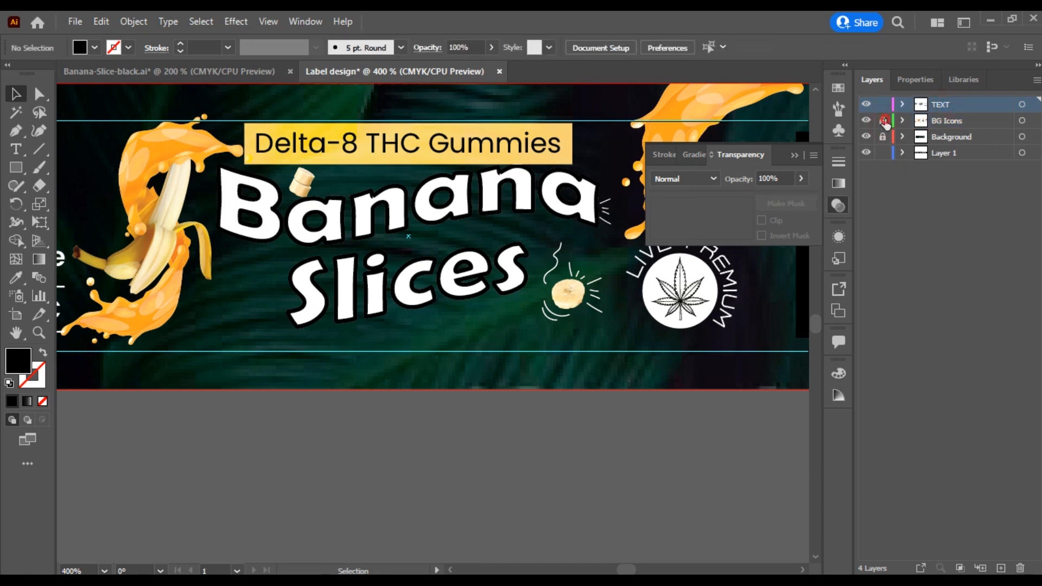
pyautogui.hotkey('ctrl', 'v')
pyautogui.moveTo(460, 340); pyautogui.dragTo(470, 460)
# Change the fill colour of the "Net Wt. 6 oz" text to white
pyautogui.click(551, 517)
pyautogui.click(436, 459)
pyautogui.doubleClick(18, 360)
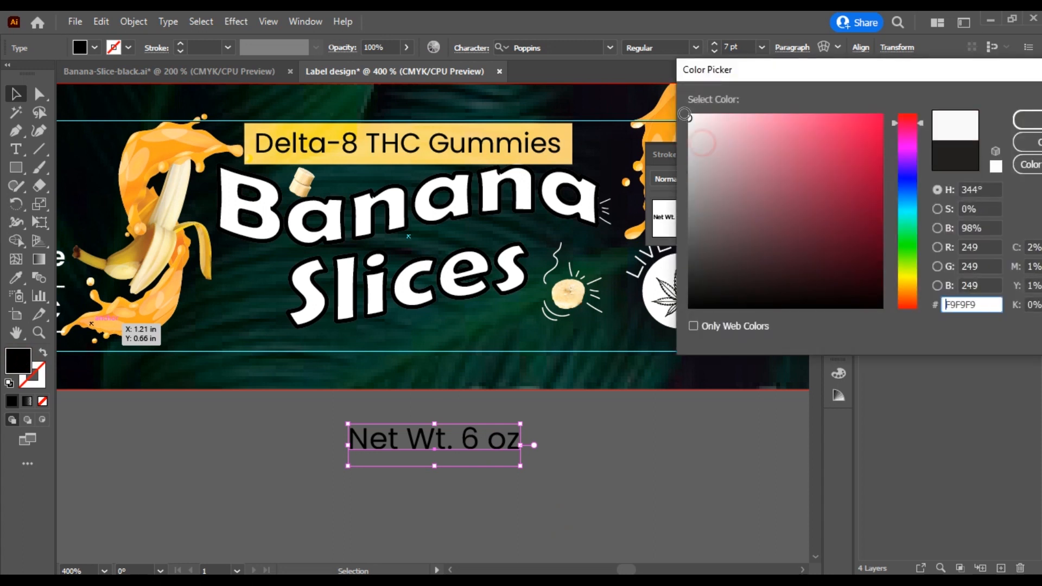
pyautogui.click(1020, 120)
pyautogui.click(679, 458)
# Draw a rectangle covering the "Net Wt. 6 oz" text and fill it with black (000000)
pyautogui.press('m')
pyautogui.moveTo(339, 419); pyautogui.dragTo(528, 458)
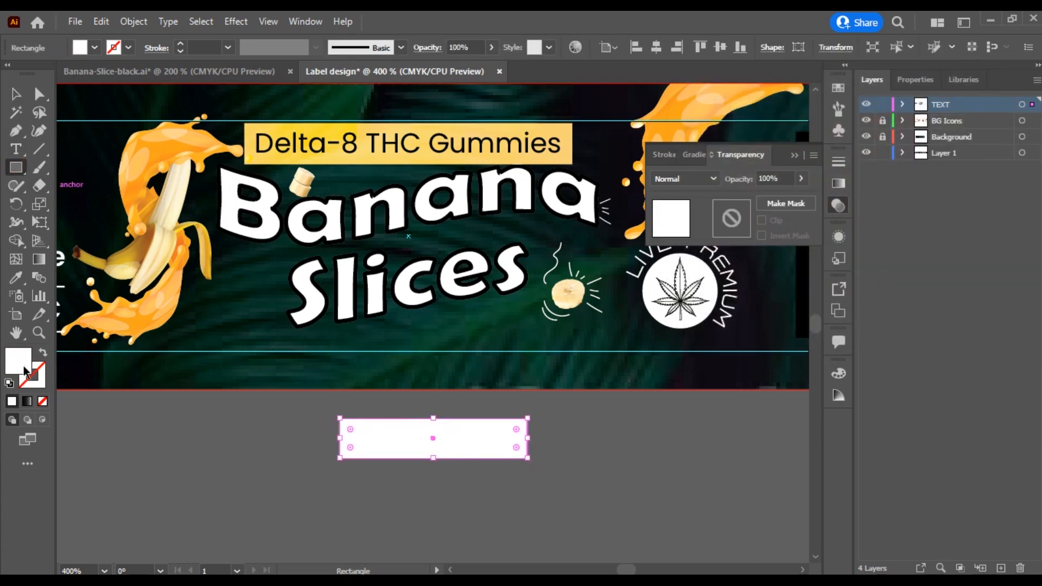
pyautogui.doubleClick(18, 360)
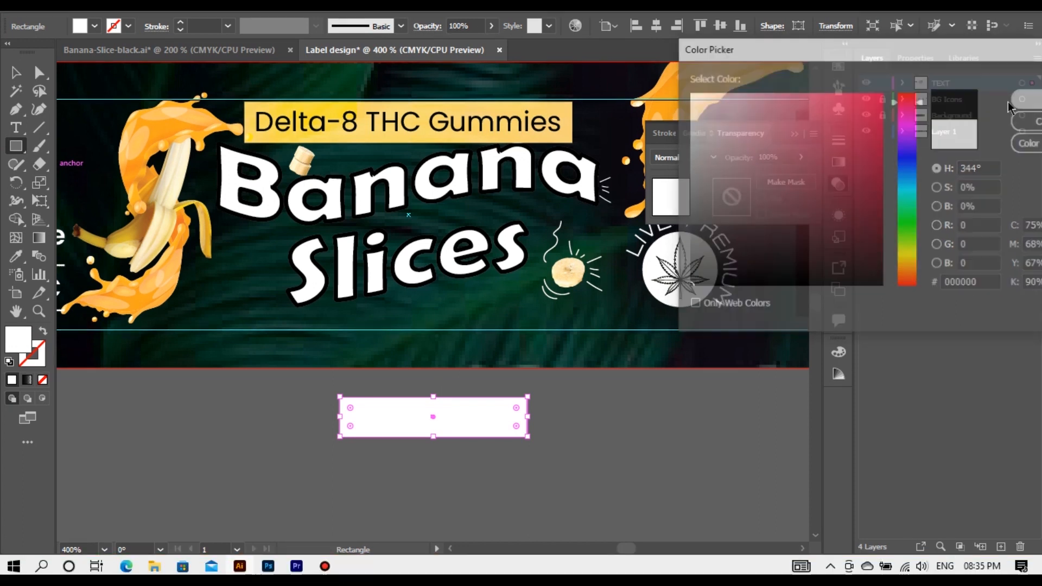
pyautogui.press('Return')
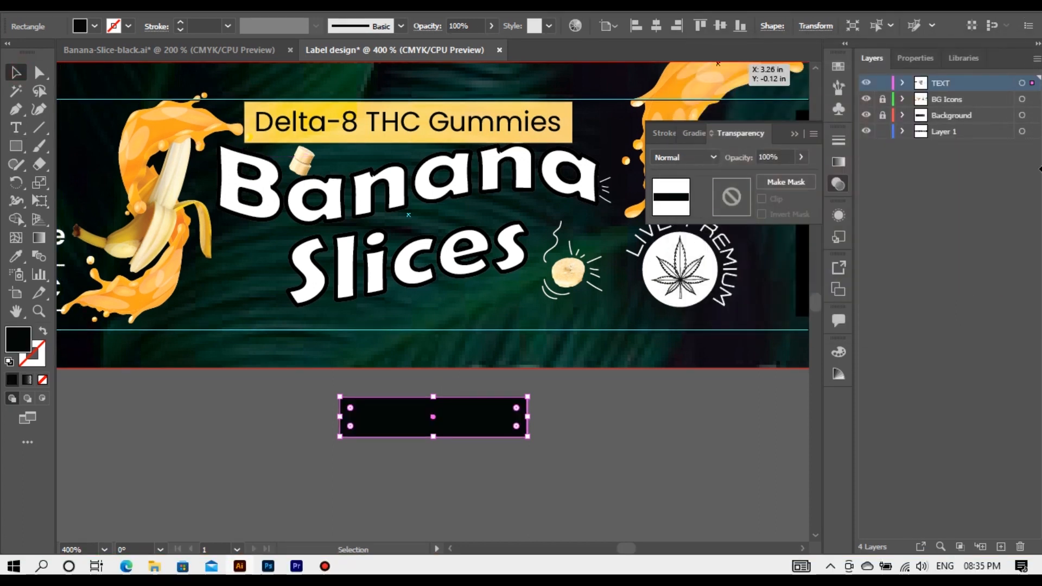
pyautogui.click(705, 403)
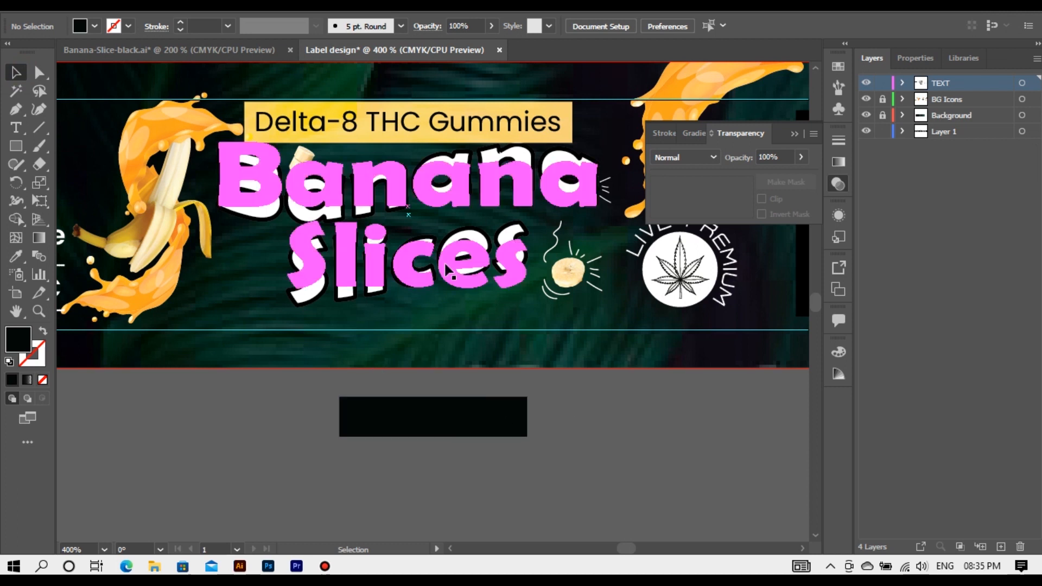
# Move the black rectangle off the "Net Wt. 6 oz" text and bring the text to the front
pyautogui.click(326, 566)
pyautogui.click(326, 567)
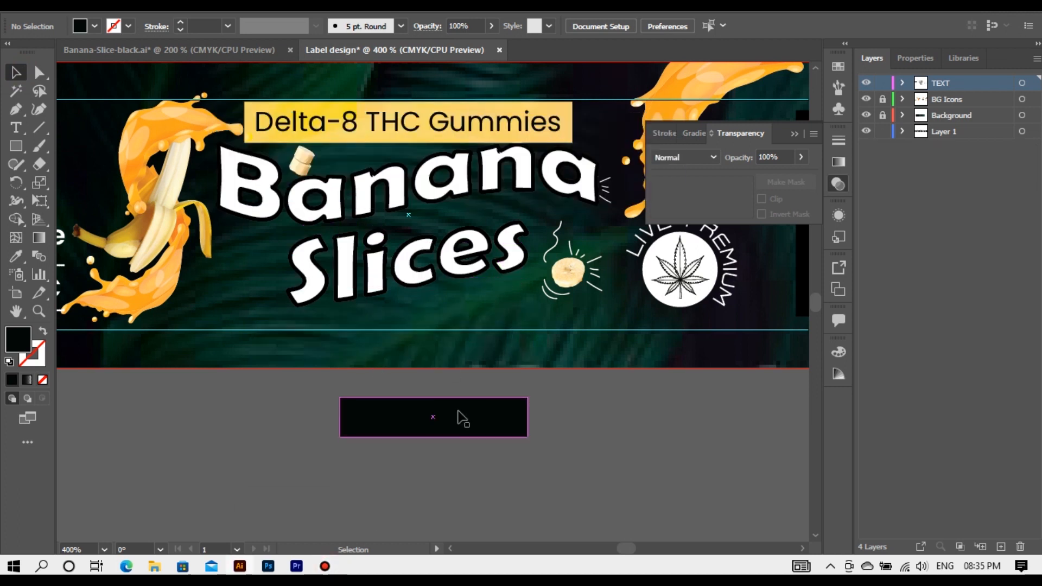
pyautogui.click(464, 421)
pyautogui.doubleClick(495, 418)
pyautogui.moveTo(495, 417); pyautogui.dragTo(412, 457)
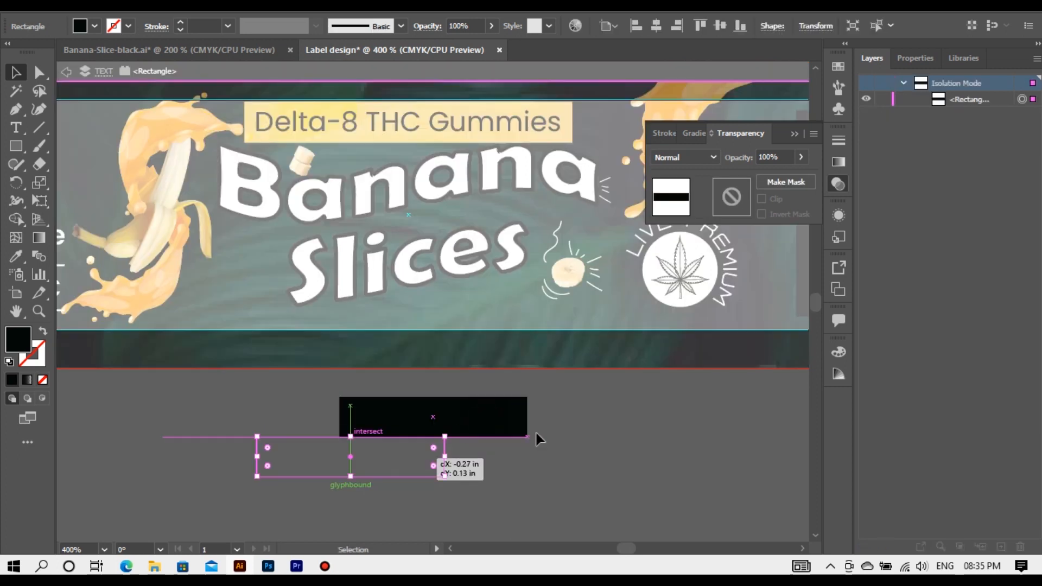
pyautogui.doubleClick(536, 438)
pyautogui.click(489, 427)
pyautogui.click(506, 412)
pyautogui.rightClick(505, 418)
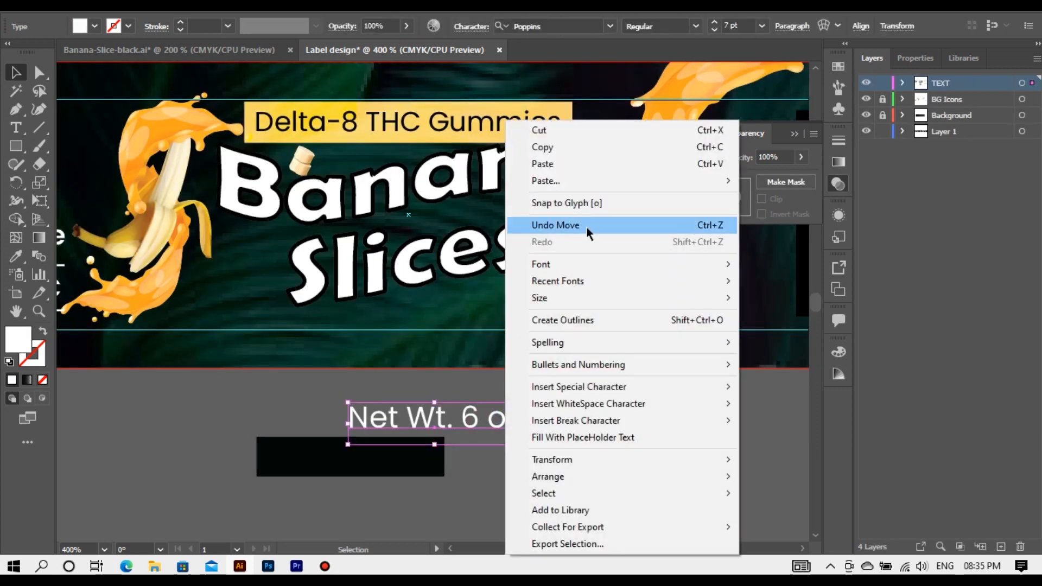
pyautogui.click(759, 475)
pyautogui.click(599, 423)
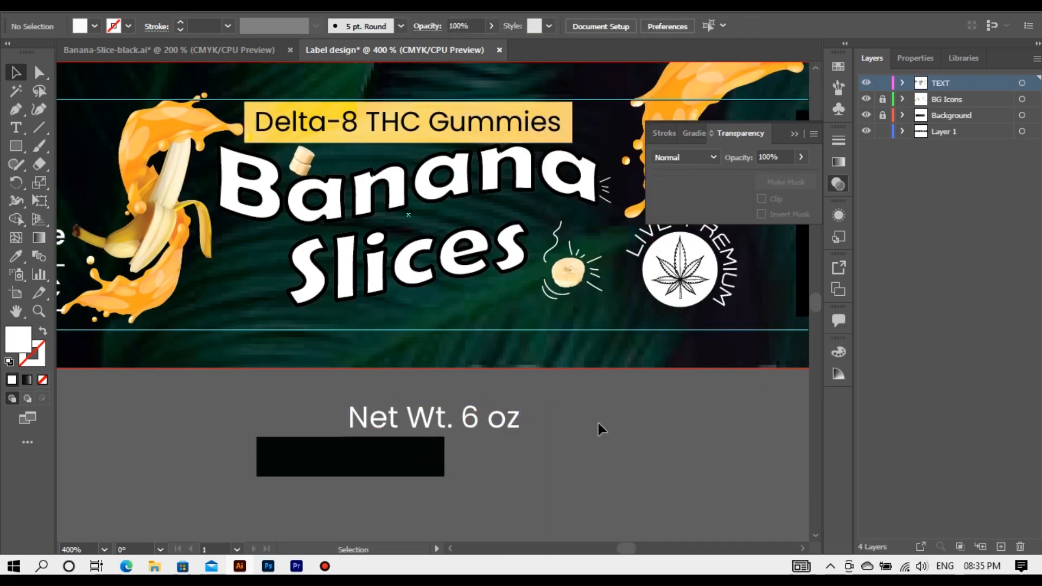
# Place the black rectangle behind the "Net Wt. 6 oz" text as its background and collapse the transparency settings
pyautogui.scroll(-1, 572, 435)
pyautogui.moveTo(572, 442)
pyautogui.mouseDown()
pyautogui.moveTo(572, 419)
pyautogui.moveTo(640, 362)
pyautogui.moveTo(536, 376)
pyautogui.moveTo(512, 422)
pyautogui.mouseUp()
pyautogui.click(575, 381)
pyautogui.click(795, 134)
pyautogui.click(656, 418)
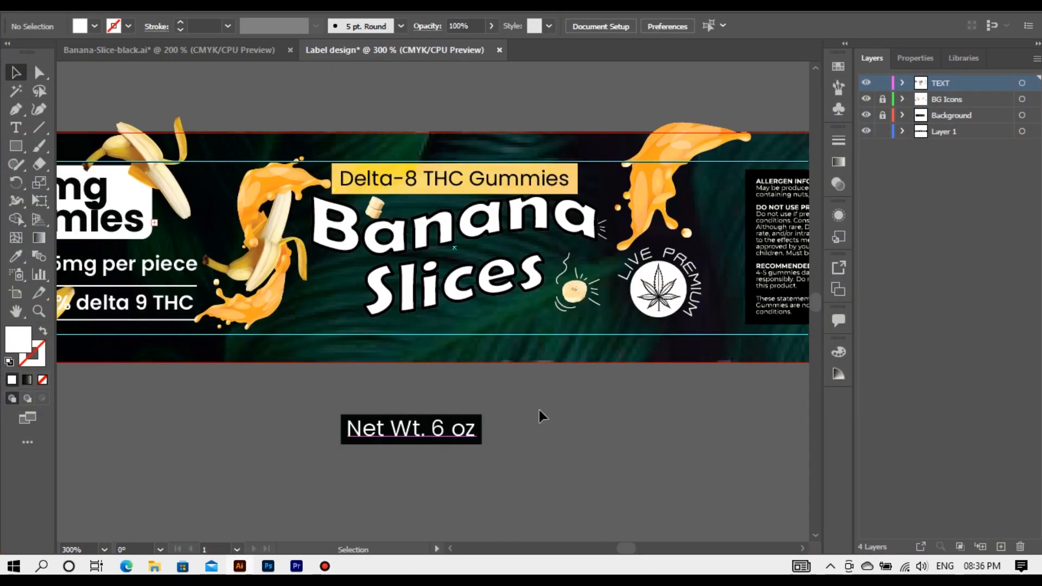
# Move the "Net Wt. 6 oz" text with its black box below the word "Slices" and scale it down
pyautogui.moveTo(539, 411); pyautogui.dragTo(526, 325)
pyautogui.scroll(4, 511, 330)
pyautogui.moveTo(659, 301); pyautogui.dragTo(571, 302)
pyautogui.moveTo(509, 305); pyautogui.dragTo(524, 331)
pyautogui.scroll(-4, 506, 401)
pyautogui.moveTo(537, 454); pyautogui.dragTo(470, 461)
pyautogui.moveTo(483, 416); pyautogui.dragTo(442, 433)
# Move the leaf badge with its "LIVE PREMIUM" lettering up beside the orange splash
pyautogui.scroll(2, 556, 381)
pyautogui.moveTo(556, 381); pyautogui.dragTo(524, 386)
pyautogui.moveTo(509, 343); pyautogui.dragTo(583, 279)
pyautogui.moveTo(534, 330); pyautogui.dragTo(590, 228)
pyautogui.scroll(-1, 523, 359)
pyautogui.moveTo(522, 359); pyautogui.dragTo(535, 344)
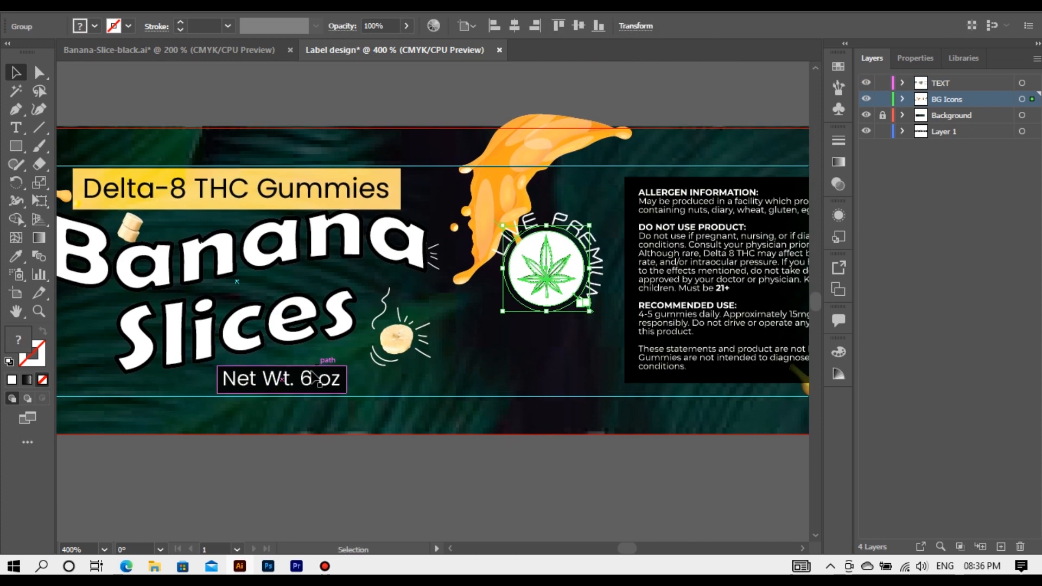
# Move the "Net Wt. 6 oz" text and its black box beneath the leaf badge
pyautogui.click(334, 379)
pyautogui.click(345, 382)
pyautogui.moveTo(347, 383); pyautogui.dragTo(608, 351)
pyautogui.click(559, 467)
# Nudge the "Banana Slices" title slightly down, away from the "Delta-8 THC Gummies" bar
pyautogui.scroll(-2, 558, 468)
pyautogui.moveTo(558, 466); pyautogui.dragTo(638, 425)
pyautogui.moveTo(568, 453); pyautogui.dragTo(622, 447)
pyautogui.scroll(2, 527, 373)
pyautogui.moveTo(528, 388); pyautogui.dragTo(513, 329)
pyautogui.click(513, 332)
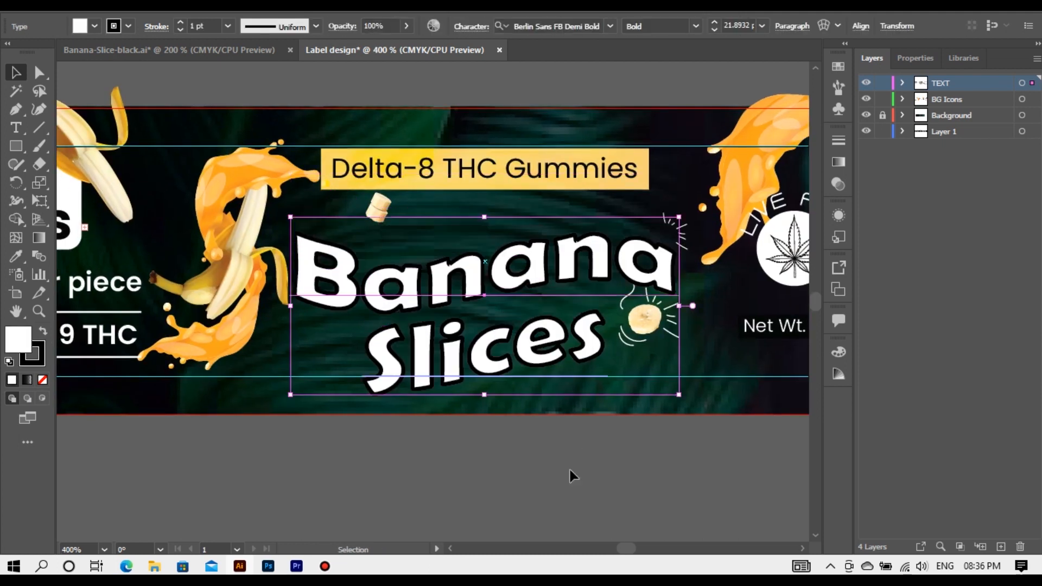
pyautogui.press('Down')
pyautogui.press('Down')
pyautogui.press('Down')
pyautogui.press('Down')
pyautogui.press('Down')
pyautogui.press('Down')
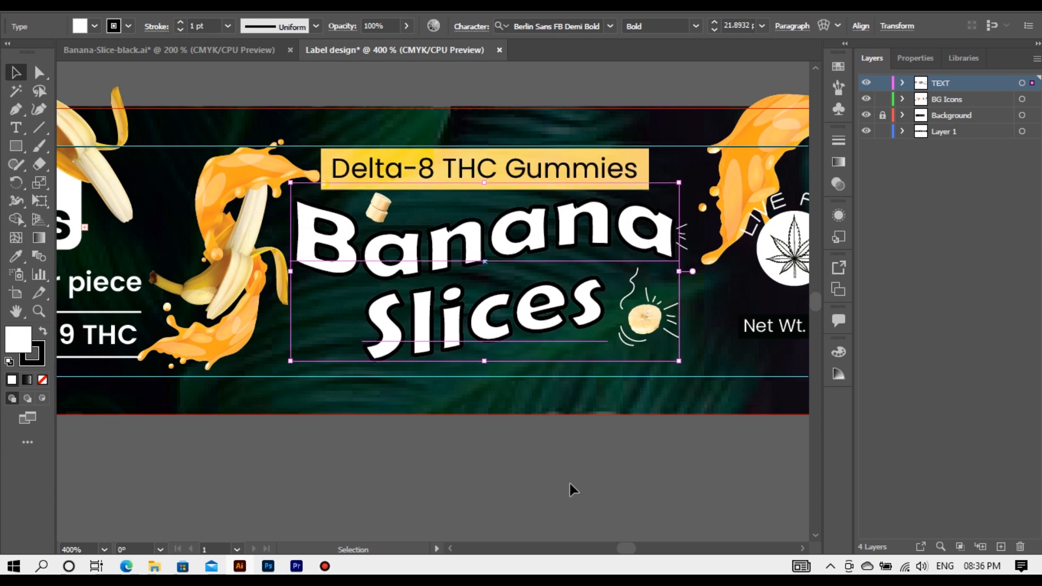
pyautogui.click(613, 501)
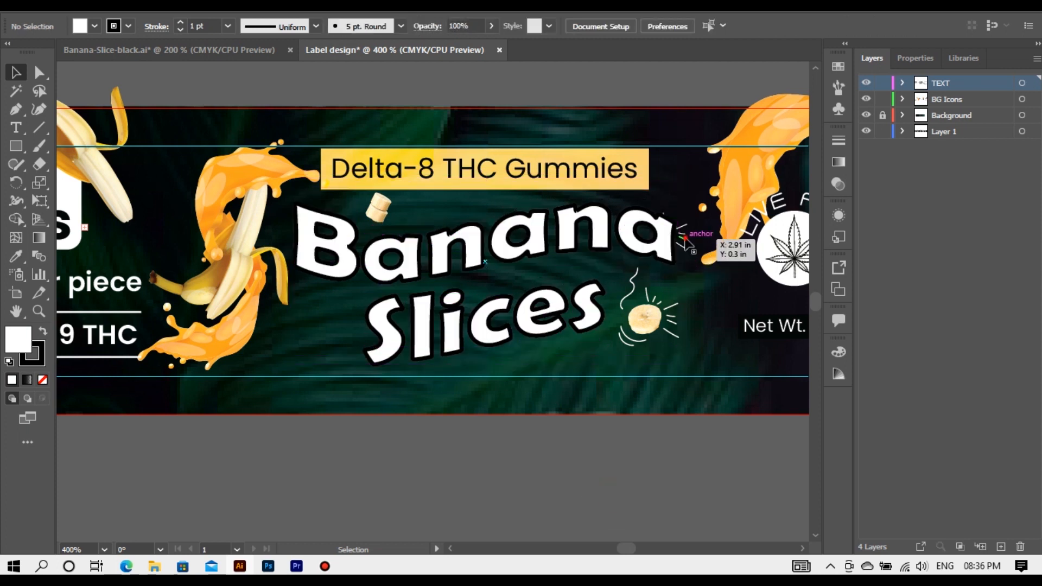
# Move the small burst strokes beside the last letter of "Banana" up around that letter's upper corner
pyautogui.click(685, 238)
pyautogui.hotkey('ctrl', '=')
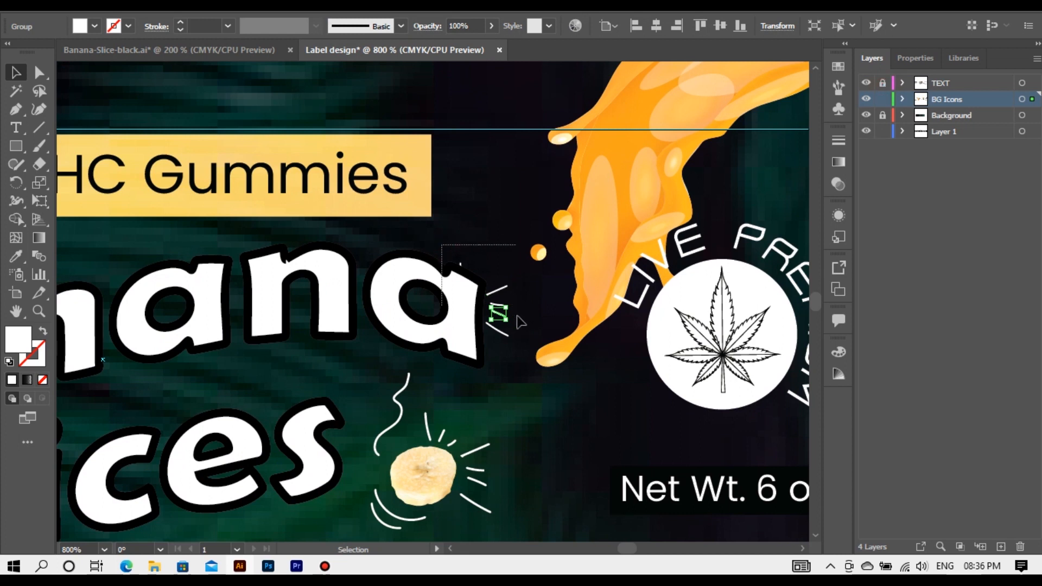
pyautogui.moveTo(520, 322); pyautogui.dragTo(513, 354)
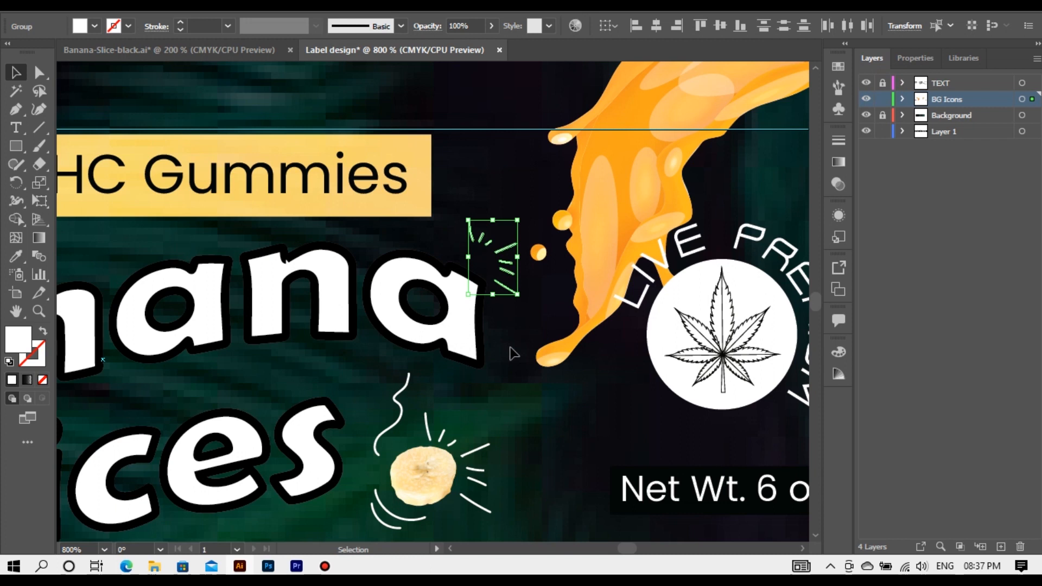
pyautogui.click(513, 354)
pyautogui.hotkey('ctrl', '-')
pyautogui.hotkey('ctrl', '-')
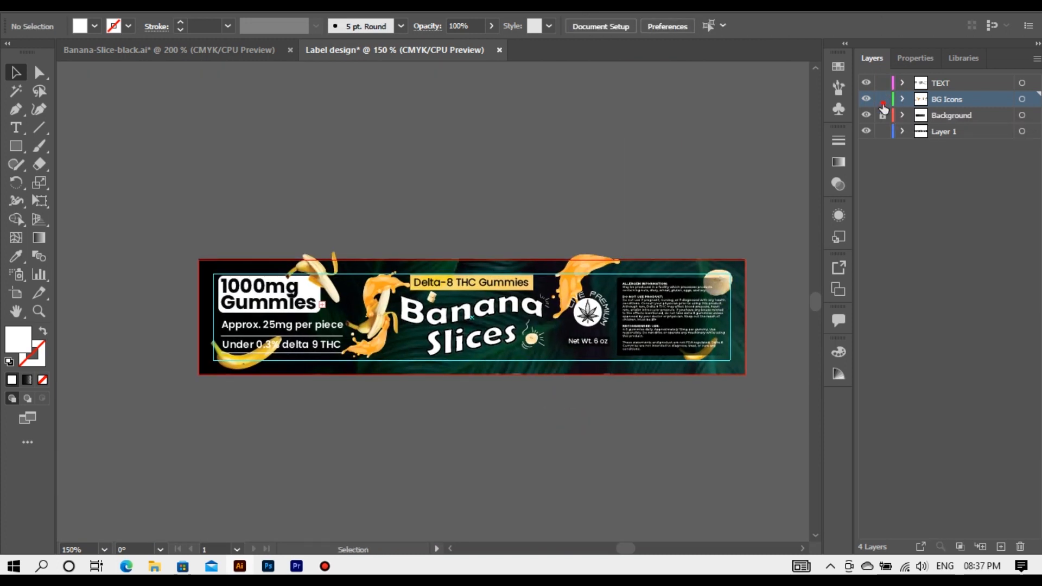
pyautogui.hotkey('ctrl', '+')
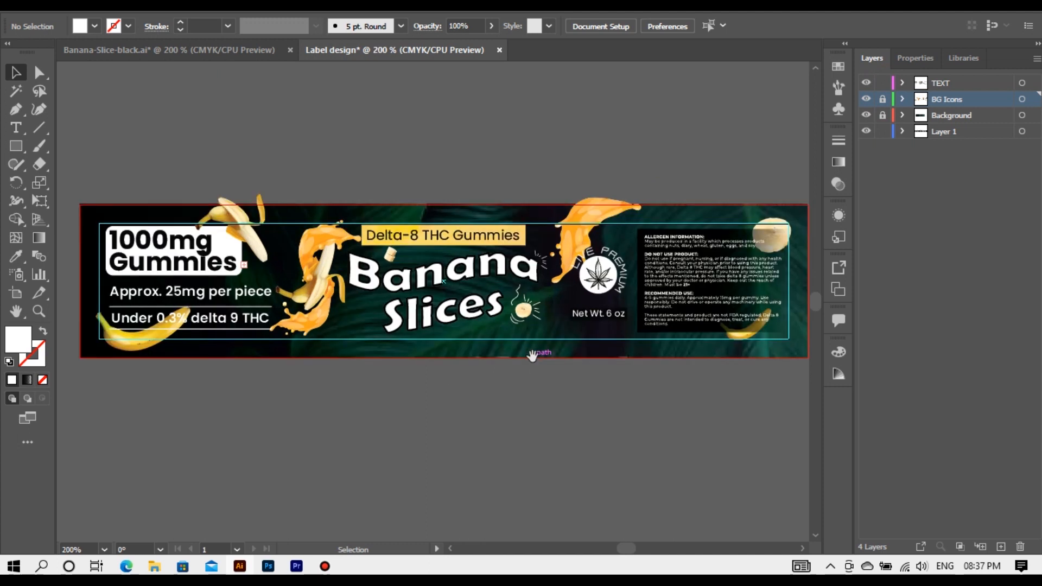
pyautogui.scroll(-1, 541, 352)
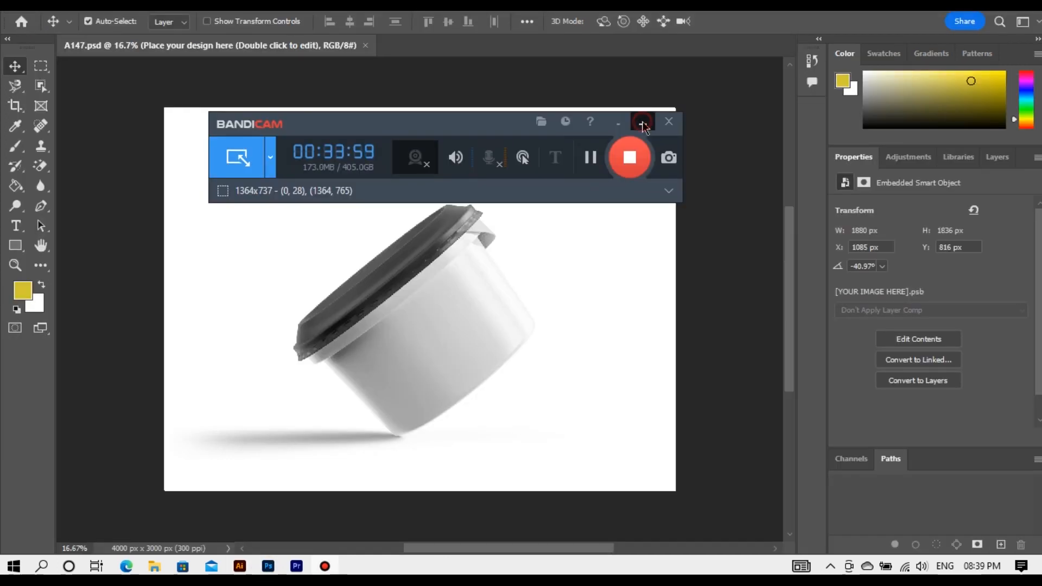
# Show the layers of the cup mockup document A147.psd in Photoshop
pyautogui.click(642, 124)
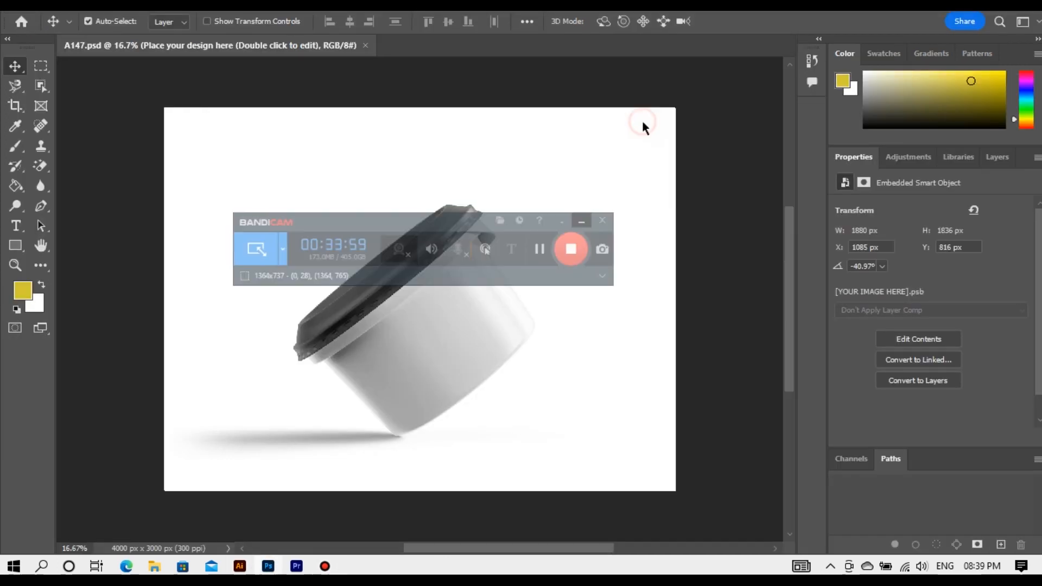
pyautogui.moveTo(447, 296); pyautogui.dragTo(429, 277)
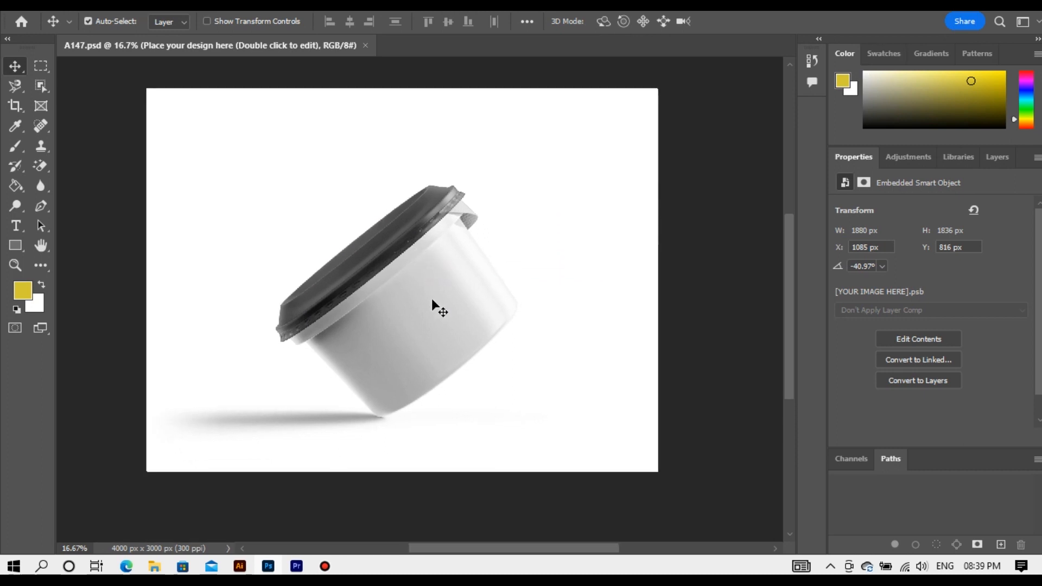
pyautogui.click(997, 157)
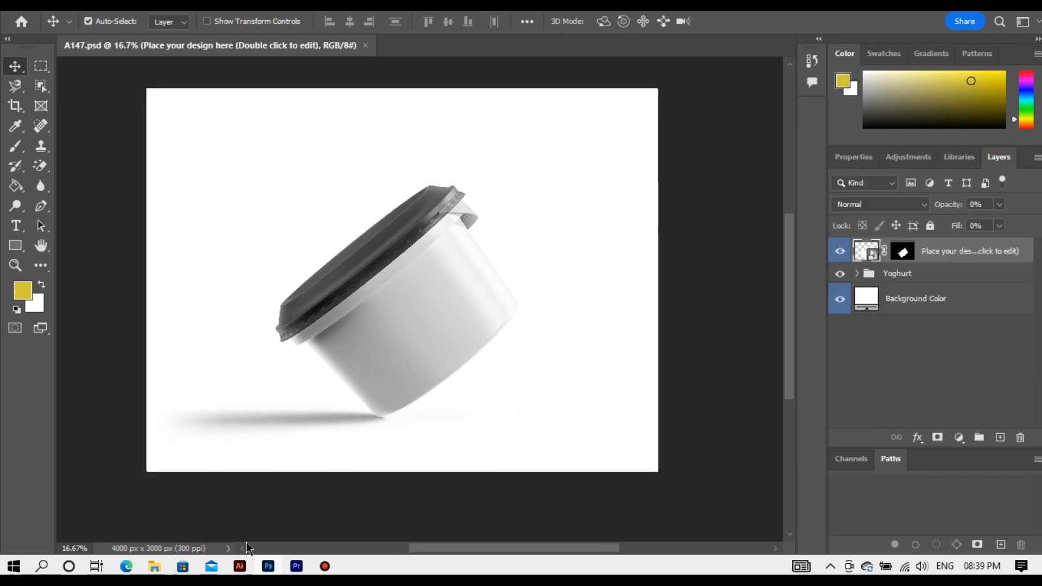
# Switch to Illustrator and export the label as "Label design for youtube.png" at High (300 ppi) with a transparent background
pyautogui.click(240, 566)
pyautogui.click(73, 6)
pyautogui.moveTo(126, 299)
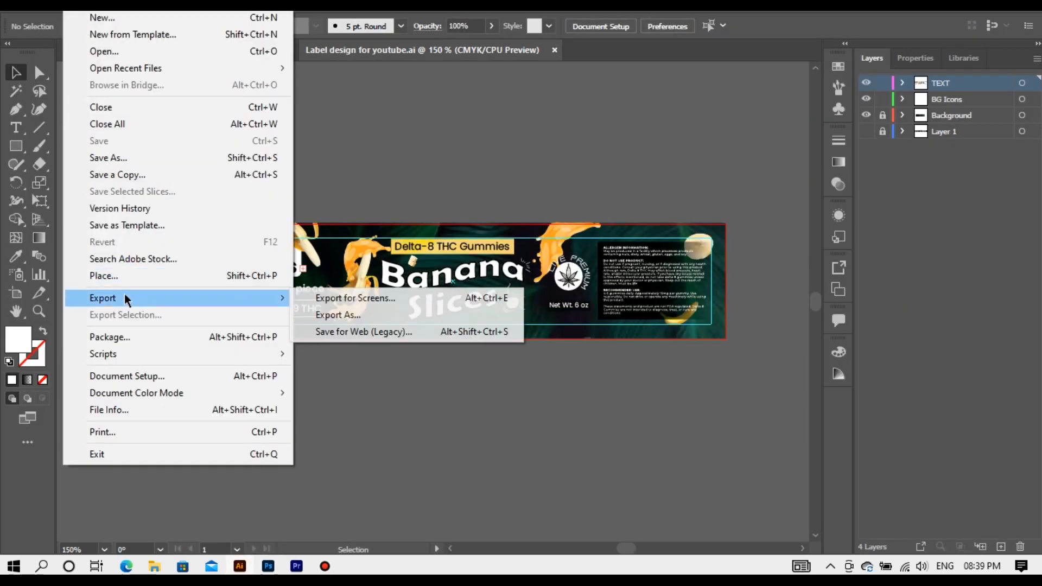
pyautogui.click(342, 317)
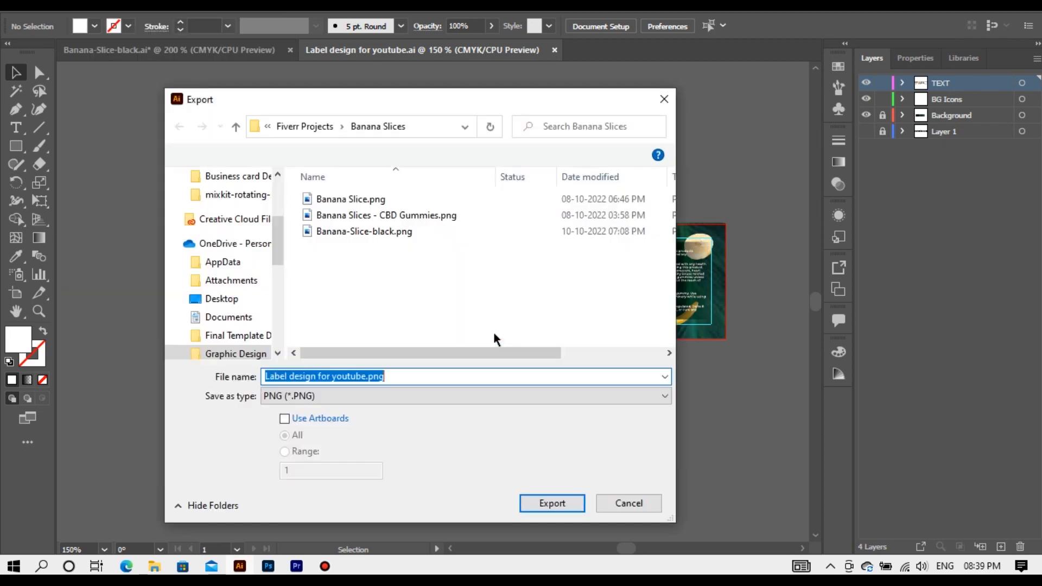
pyautogui.click(555, 507)
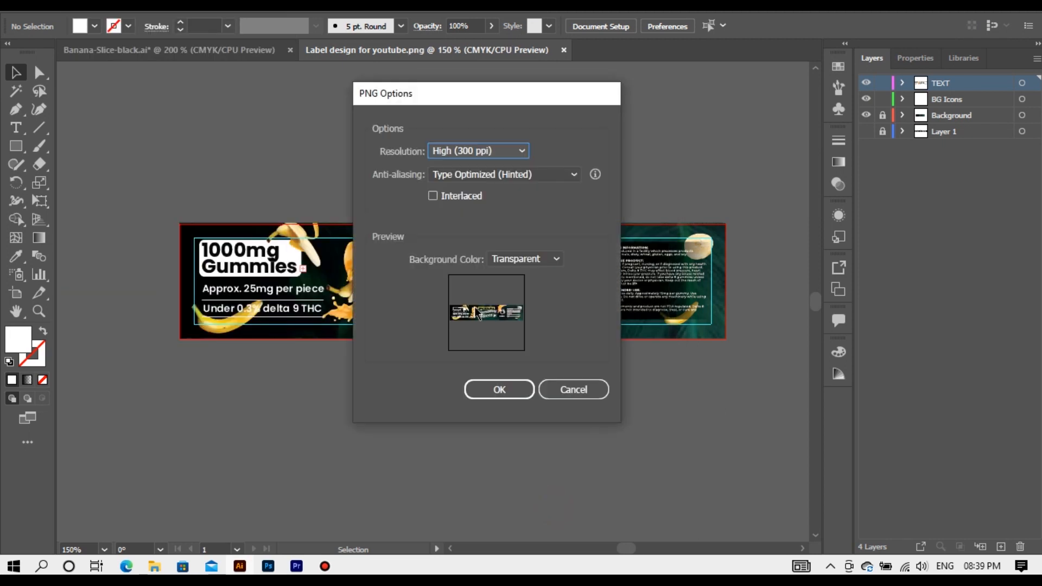
pyautogui.click(493, 393)
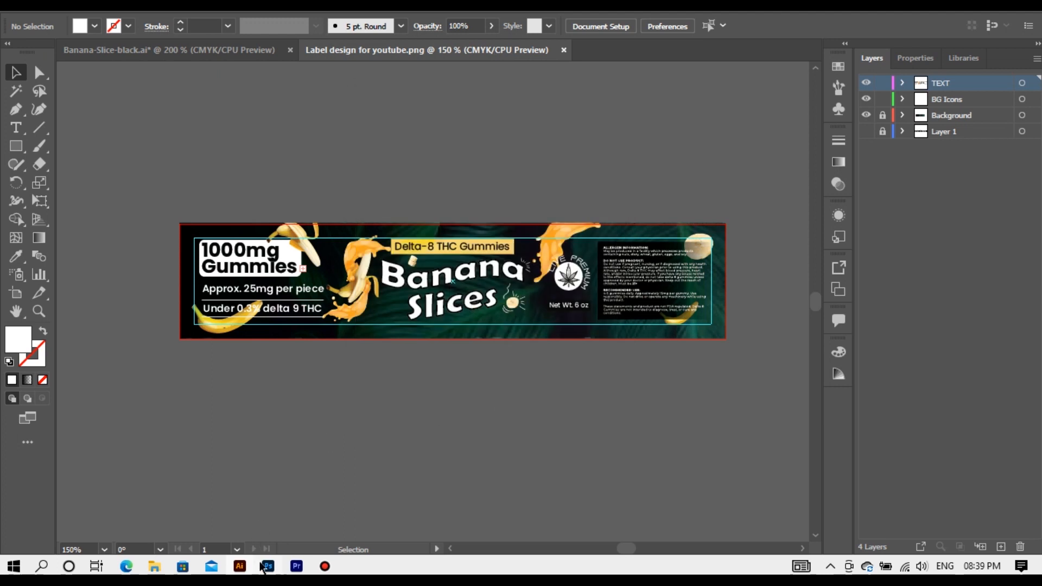
# Switch to Photoshop, open the mockup's "Place your design here" smart object, and place "Label design for youtube.png" in it
pyautogui.click(263, 566)
pyautogui.doubleClick(859, 248)
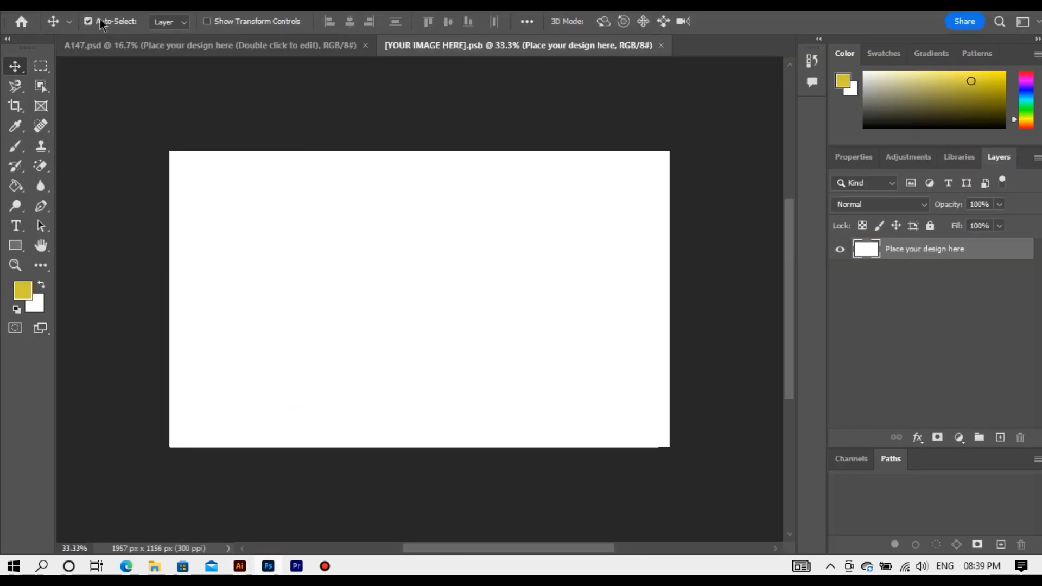
pyautogui.click(14, 6)
pyautogui.click(148, 299)
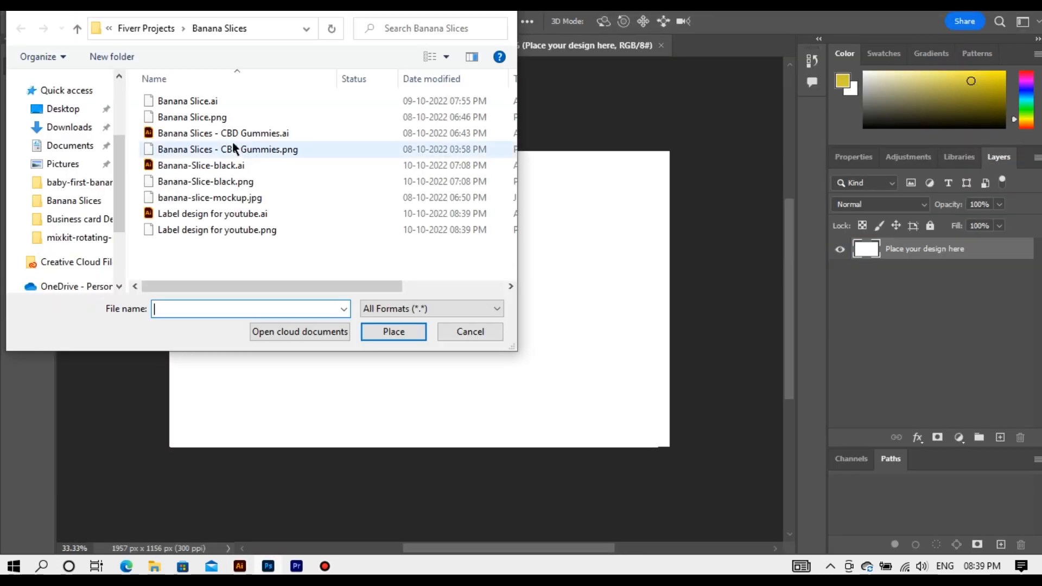
pyautogui.click(217, 230)
pyautogui.click(375, 329)
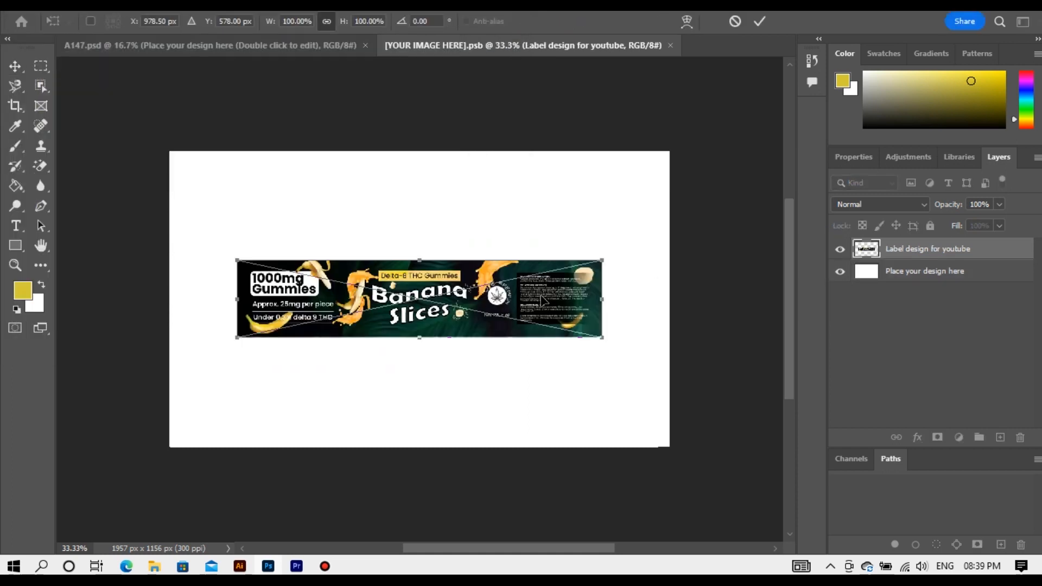
# Enlarge the placed label to about 276% with the title centred on the canvas, and save and close the smart object
pyautogui.moveTo(239, 298); pyautogui.dragTo(89, 298)
pyautogui.moveTo(605, 298); pyautogui.dragTo(780, 295)
pyautogui.moveTo(434, 225); pyautogui.dragTo(435, 171)
pyautogui.moveTo(436, 254); pyautogui.dragTo(433, 226)
pyautogui.moveTo(436, 273); pyautogui.dragTo(436, 261)
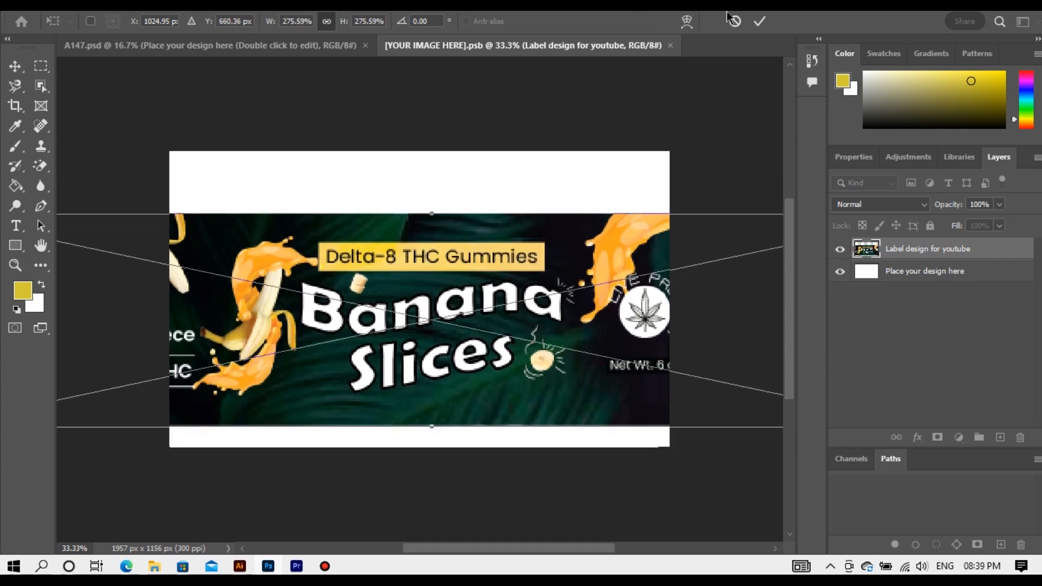
pyautogui.click(760, 21)
pyautogui.click(677, 45)
pyautogui.click(470, 220)
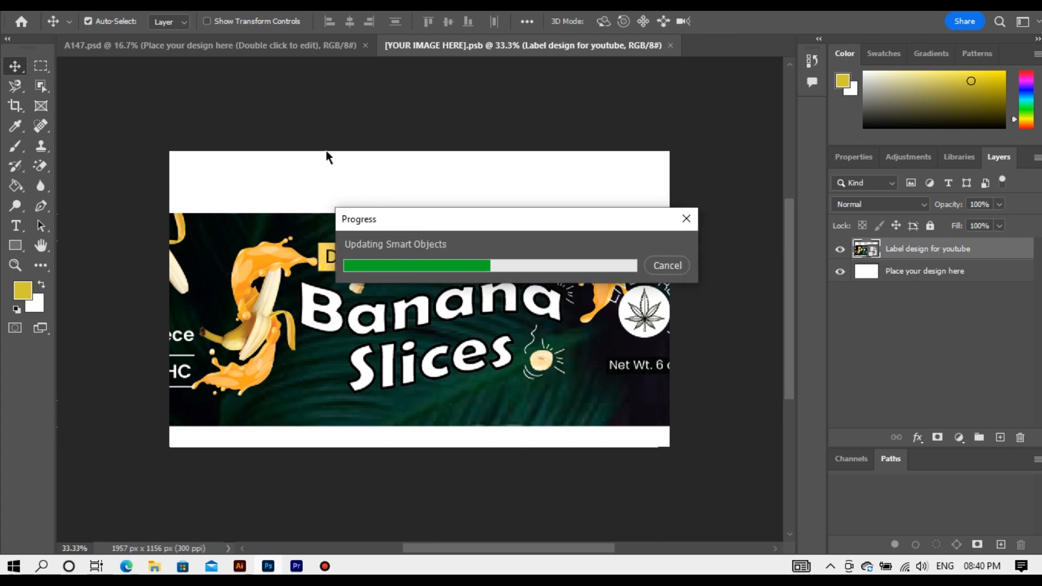
# Reopen the design smart object, enlarge the label to about 325% down to the canvas's lower edge, and save and close it
pyautogui.doubleClick(864, 250)
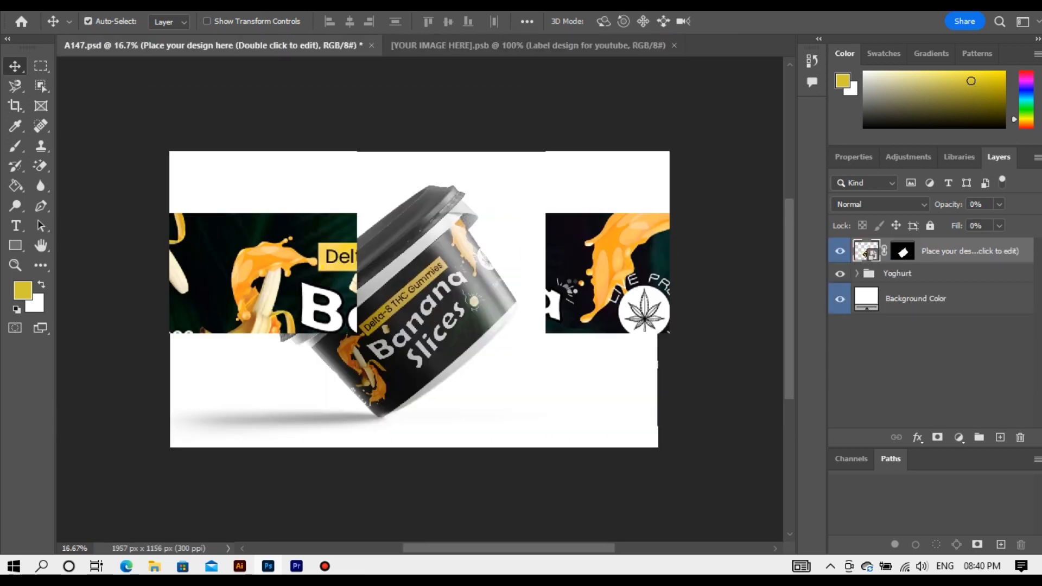
pyautogui.hotkey('ctrl', 't')
pyautogui.moveTo(433, 215)
pyautogui.mouseDown()
pyautogui.moveTo(434, 190)
pyautogui.moveTo(456, 222)
pyautogui.moveTo(431, 200)
pyautogui.mouseUp()
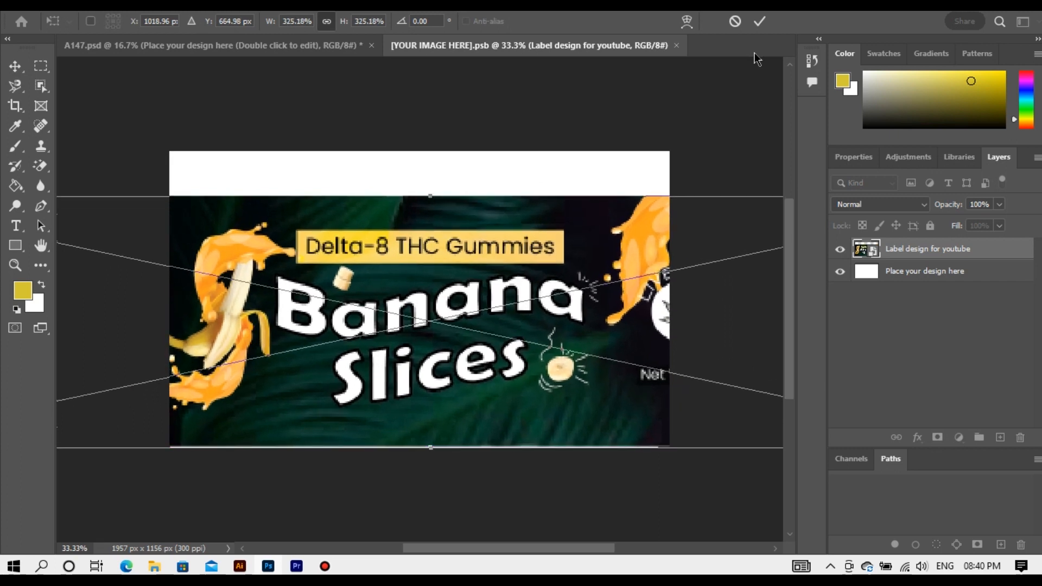
pyautogui.click(759, 21)
pyautogui.click(155, 40)
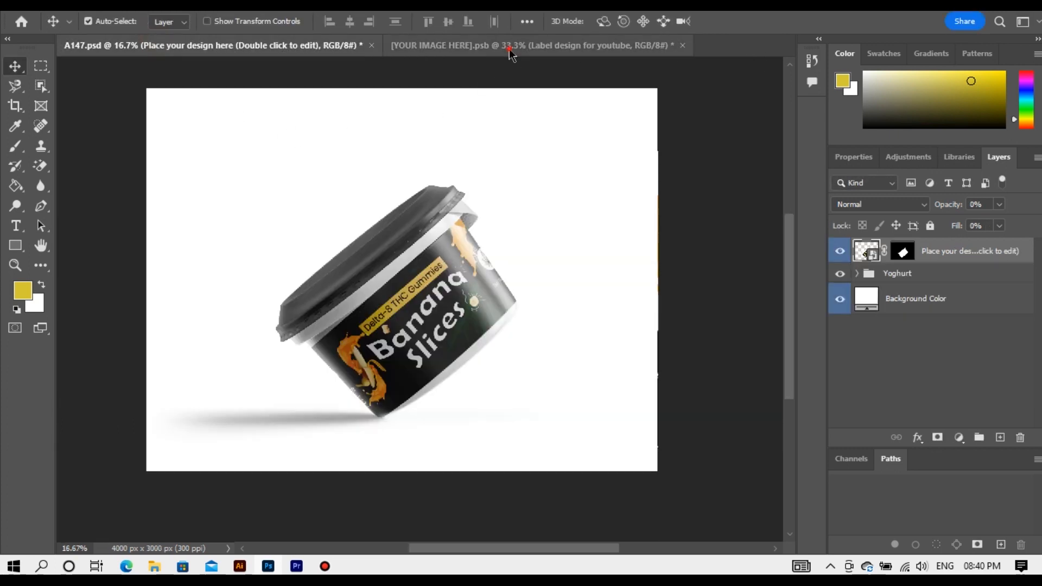
pyautogui.click(530, 46)
pyautogui.click(682, 45)
pyautogui.click(456, 212)
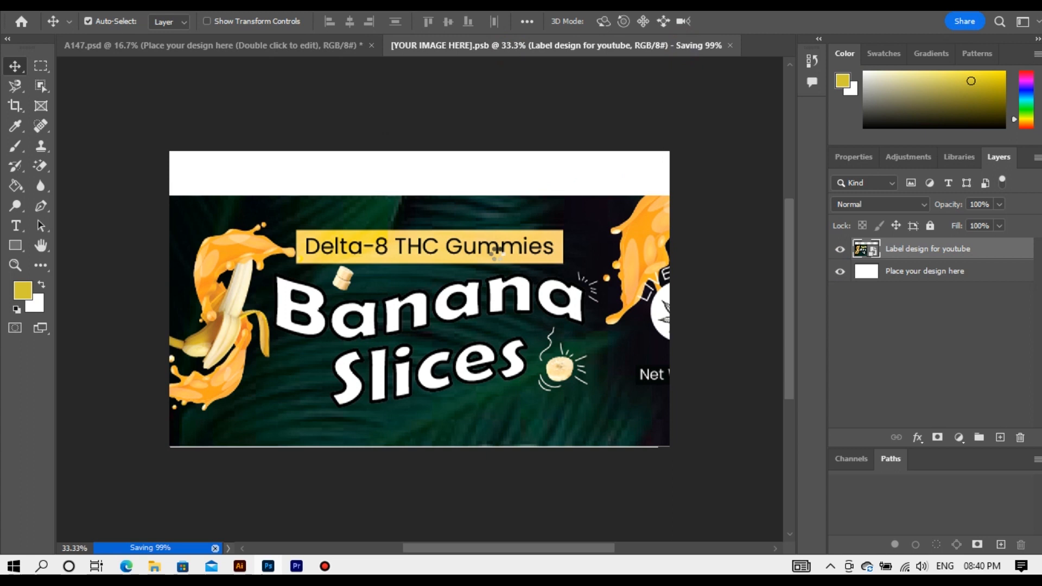
pyautogui.scroll(5, 404, 315)
pyautogui.scroll(-5, 405, 314)
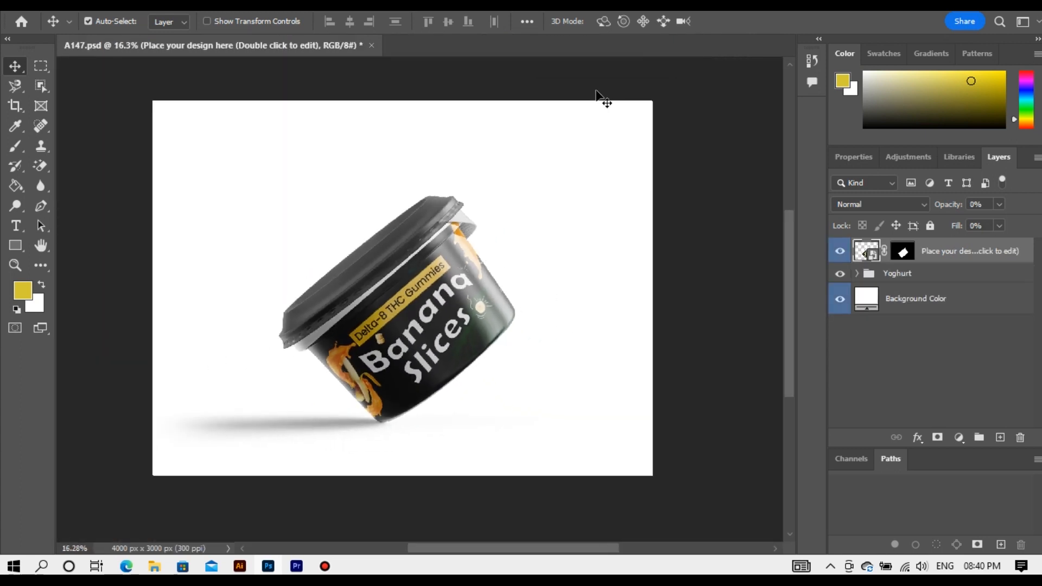
# Reopen the design smart object, enlarge the label slightly further toward the canvas's upper edge, and save and close it
pyautogui.doubleClick(858, 253)
pyautogui.hotkey('ctrl', 't')
pyautogui.moveTo(433, 192); pyautogui.dragTo(436, 179)
pyautogui.click(760, 22)
pyautogui.click(683, 46)
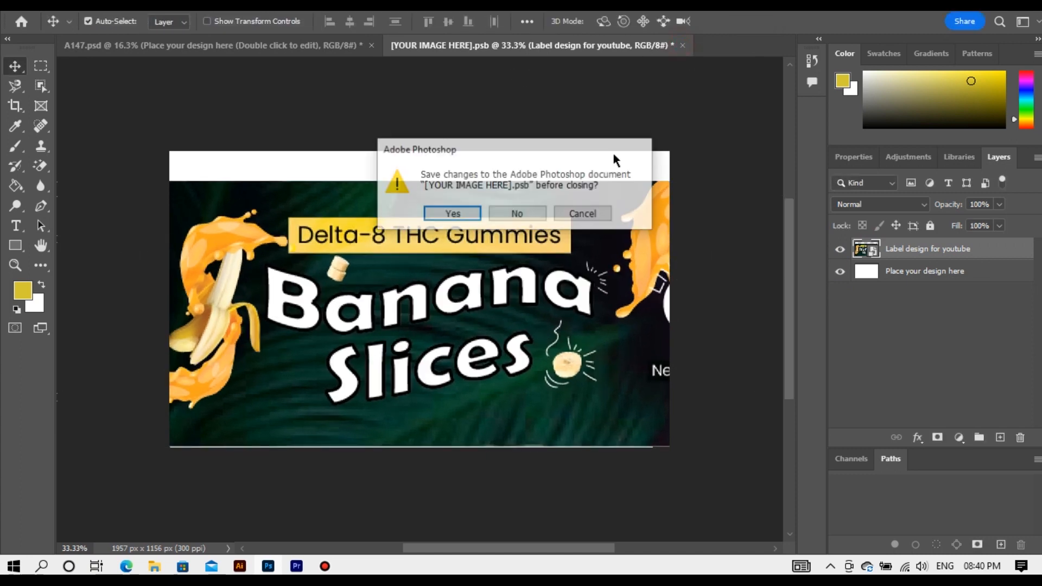
pyautogui.click(461, 214)
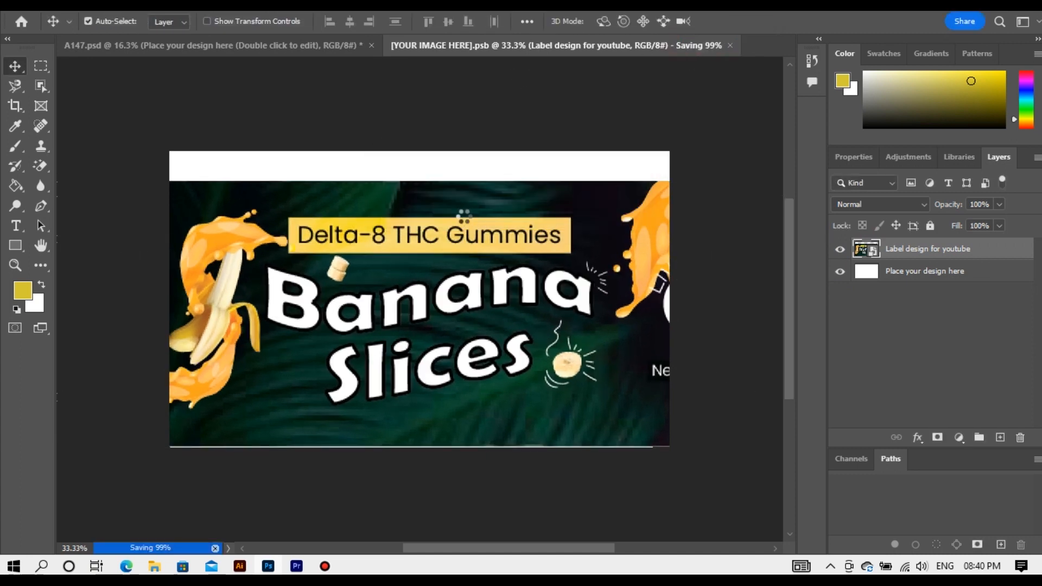
pyautogui.scroll(6, 387, 295)
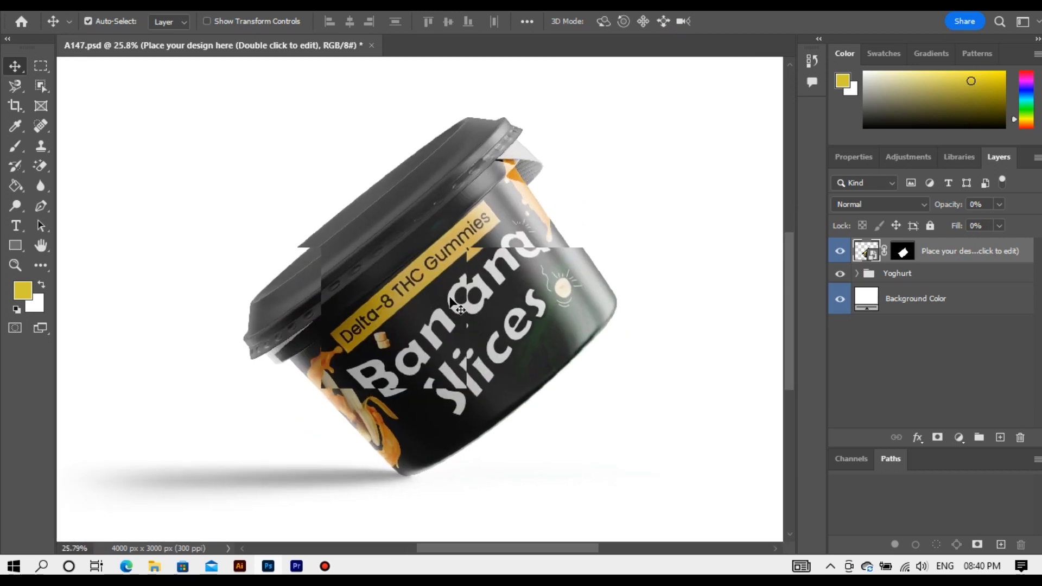
pyautogui.scroll(-1, 450, 298)
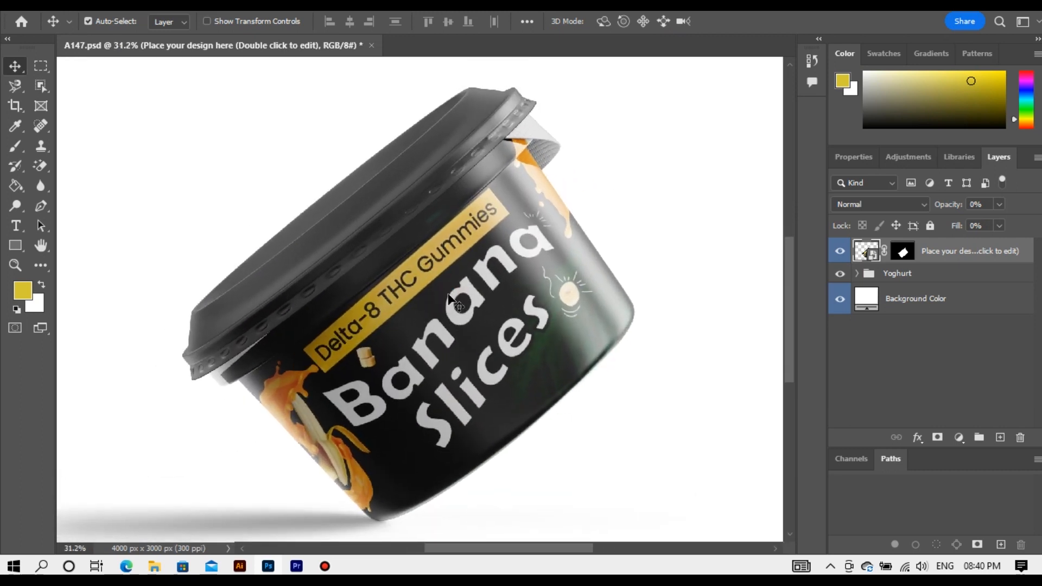
# Hand-letter "THANKS" in yellow with a 73 px brush on a new layer, above and beside the tilted cup
pyautogui.hscroll(-2, 93, 204)
pyautogui.click(16, 147)
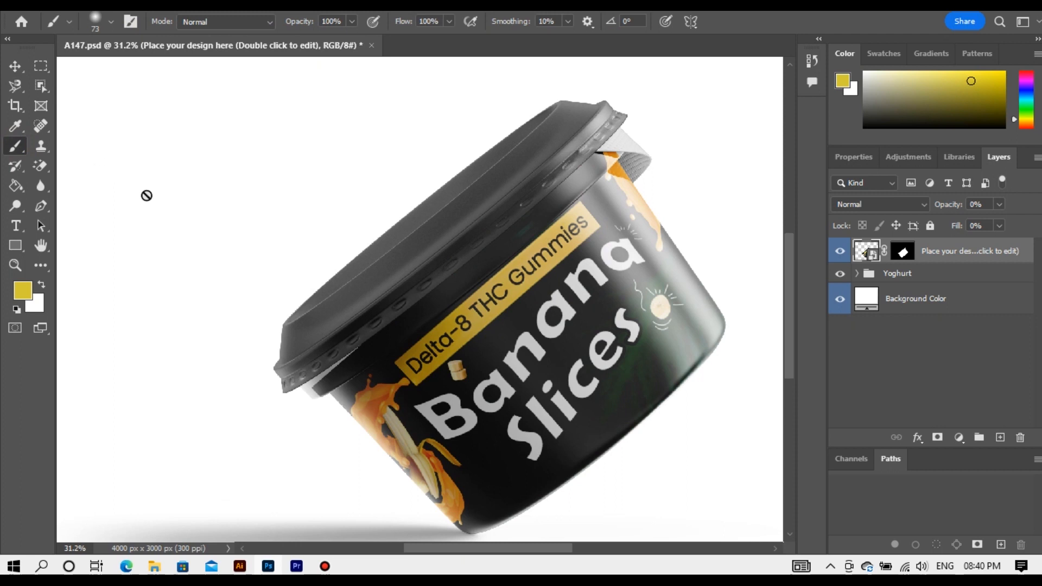
pyautogui.click(1001, 438)
pyautogui.moveTo(139, 187); pyautogui.dragTo(142, 269)
pyautogui.moveTo(104, 195)
pyautogui.mouseDown()
pyautogui.moveTo(171, 183)
pyautogui.moveTo(197, 239)
pyautogui.mouseUp()
pyautogui.moveTo(200, 209); pyautogui.dragTo(239, 197)
pyautogui.moveTo(256, 157); pyautogui.dragTo(256, 217)
pyautogui.moveTo(299, 157); pyautogui.dragTo(291, 197)
pyautogui.moveTo(299, 125)
pyautogui.mouseDown()
pyautogui.moveTo(340, 201)
pyautogui.moveTo(327, 181)
pyautogui.mouseUp()
pyautogui.moveTo(340, 138)
pyautogui.mouseDown()
pyautogui.moveTo(351, 188)
pyautogui.moveTo(384, 170)
pyautogui.mouseUp()
pyautogui.moveTo(377, 116); pyautogui.dragTo(388, 163)
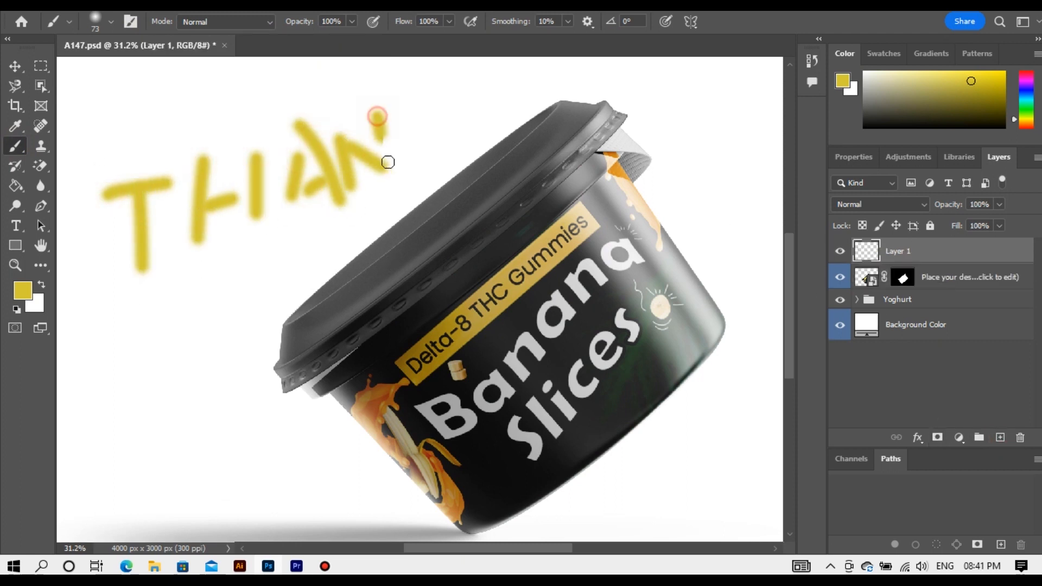
pyautogui.moveTo(474, 87); pyautogui.dragTo(468, 131)
pyautogui.moveTo(528, 72); pyautogui.dragTo(508, 128)
# Hand-letter "for watching" in yellow on two lines below "THANKS" and return to the Move tool
pyautogui.moveTo(142, 320); pyautogui.dragTo(157, 388)
pyautogui.moveTo(139, 374); pyautogui.dragTo(258, 312)
pyautogui.moveTo(98, 442)
pyautogui.mouseDown()
pyautogui.moveTo(152, 495)
pyautogui.moveTo(179, 429)
pyautogui.mouseUp()
pyautogui.click(216, 447)
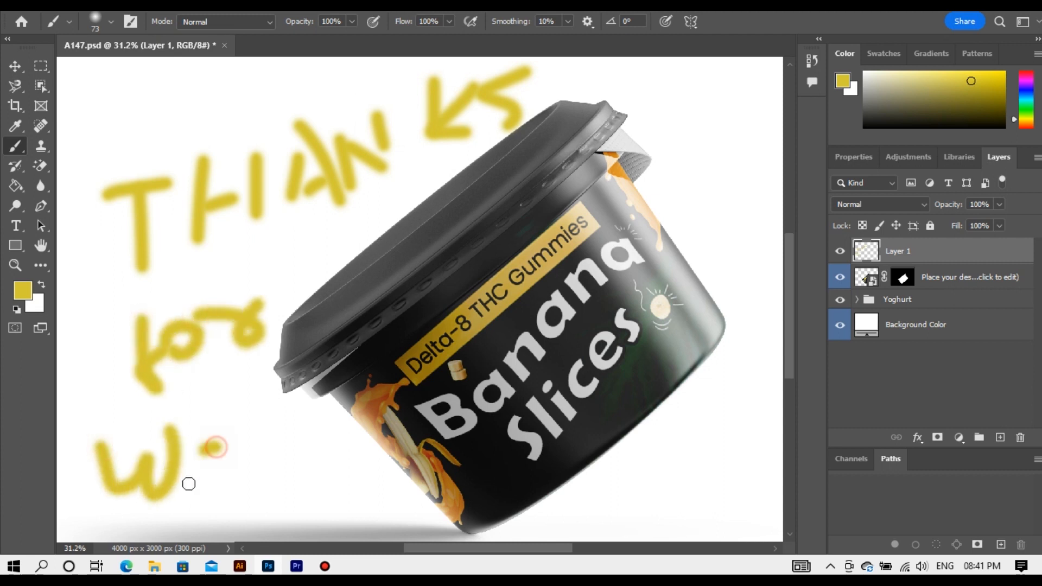
pyautogui.moveTo(293, 433); pyautogui.dragTo(254, 470)
pyautogui.moveTo(288, 386); pyautogui.dragTo(301, 456)
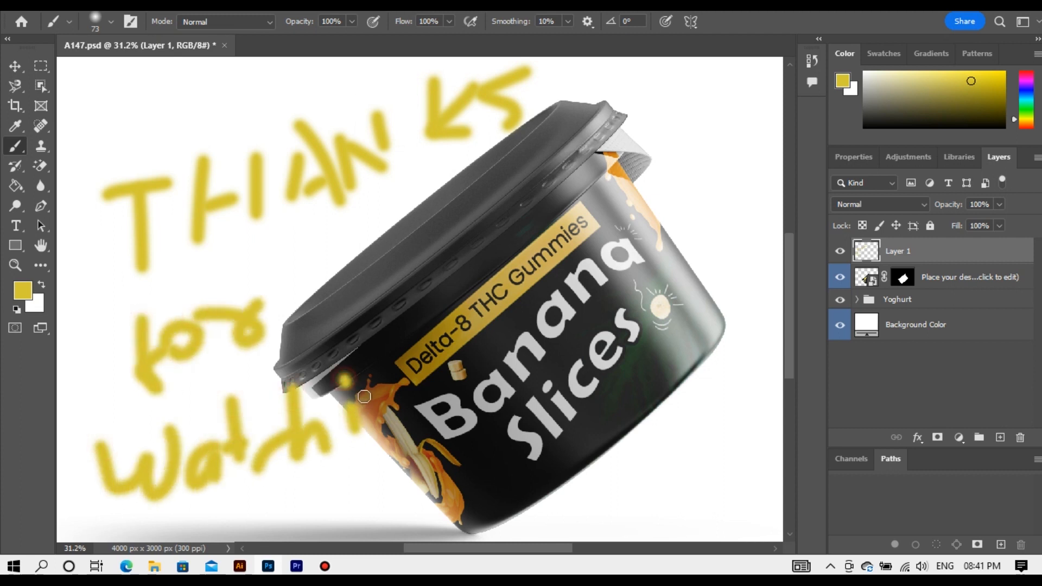
pyautogui.moveTo(427, 411); pyautogui.dragTo(441, 469)
pyautogui.click(15, 65)
pyautogui.click(700, 347)
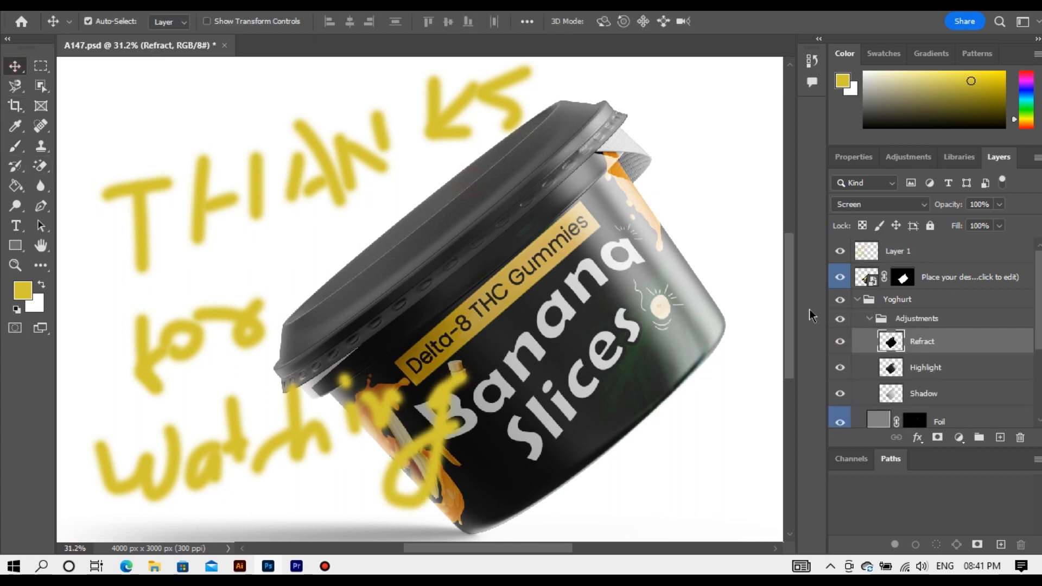